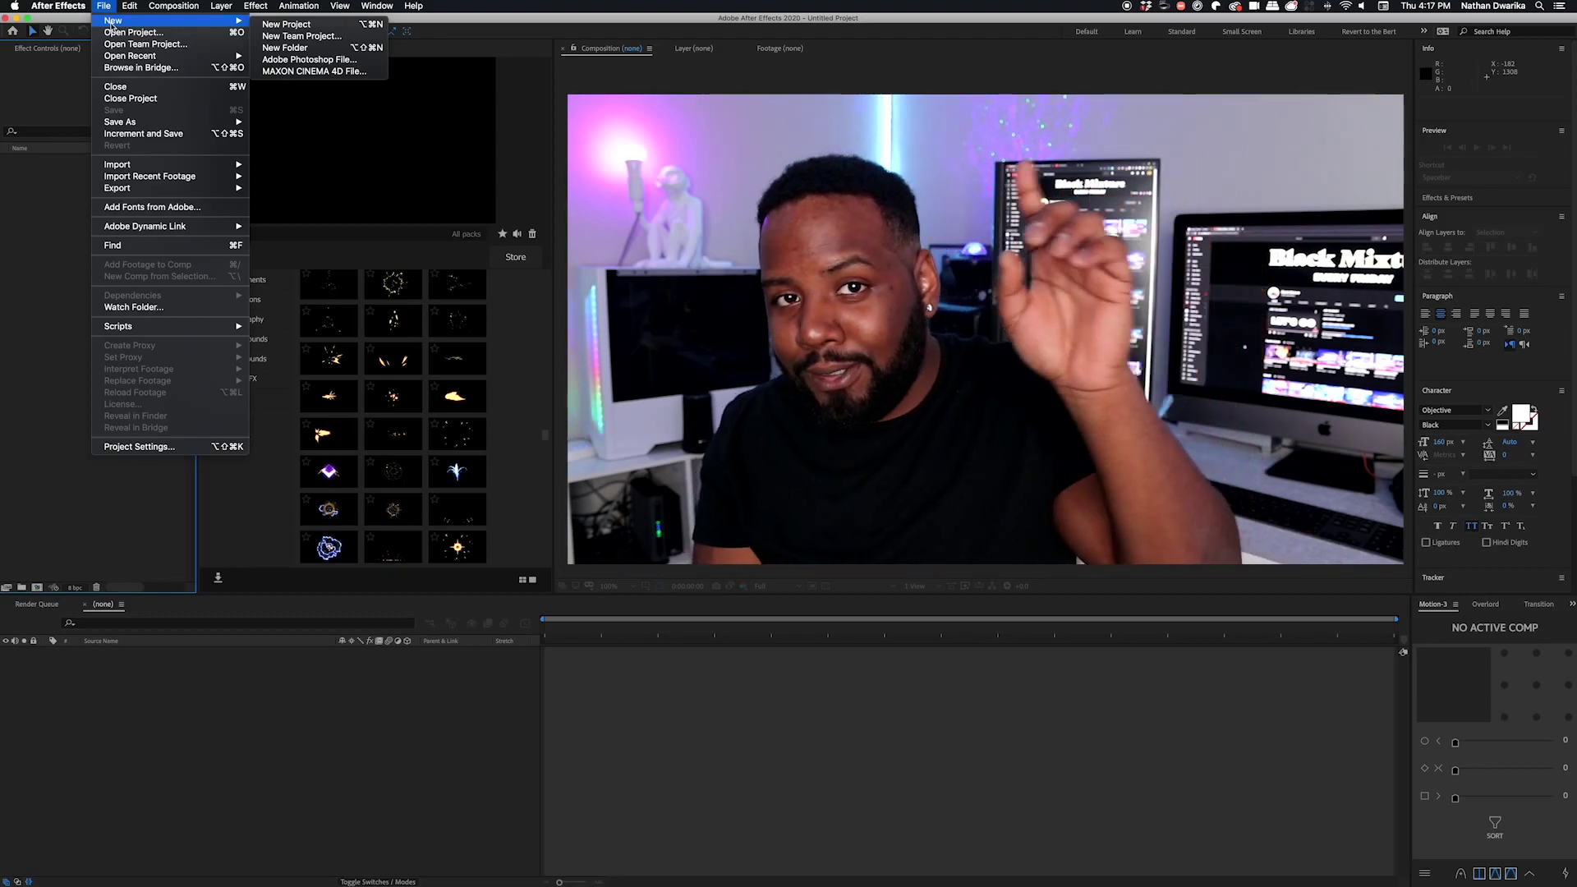
# Save the project as "Kinetic Type Tutorial BM" in the Kinetic Type Tutorial folder
pyautogui.moveTo(114, 123)
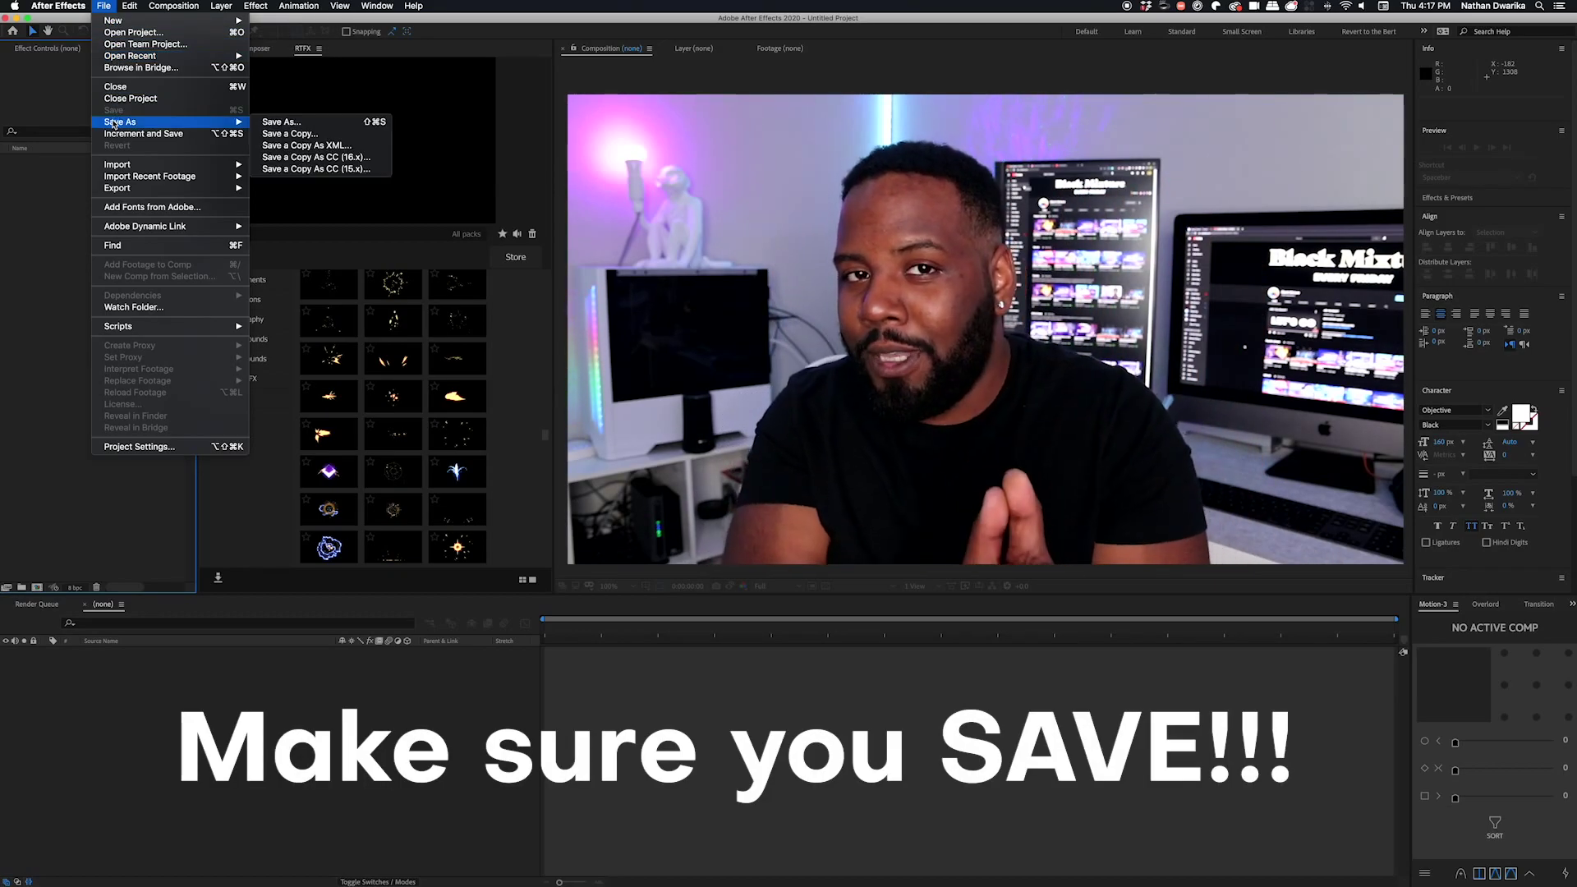
pyautogui.click(271, 122)
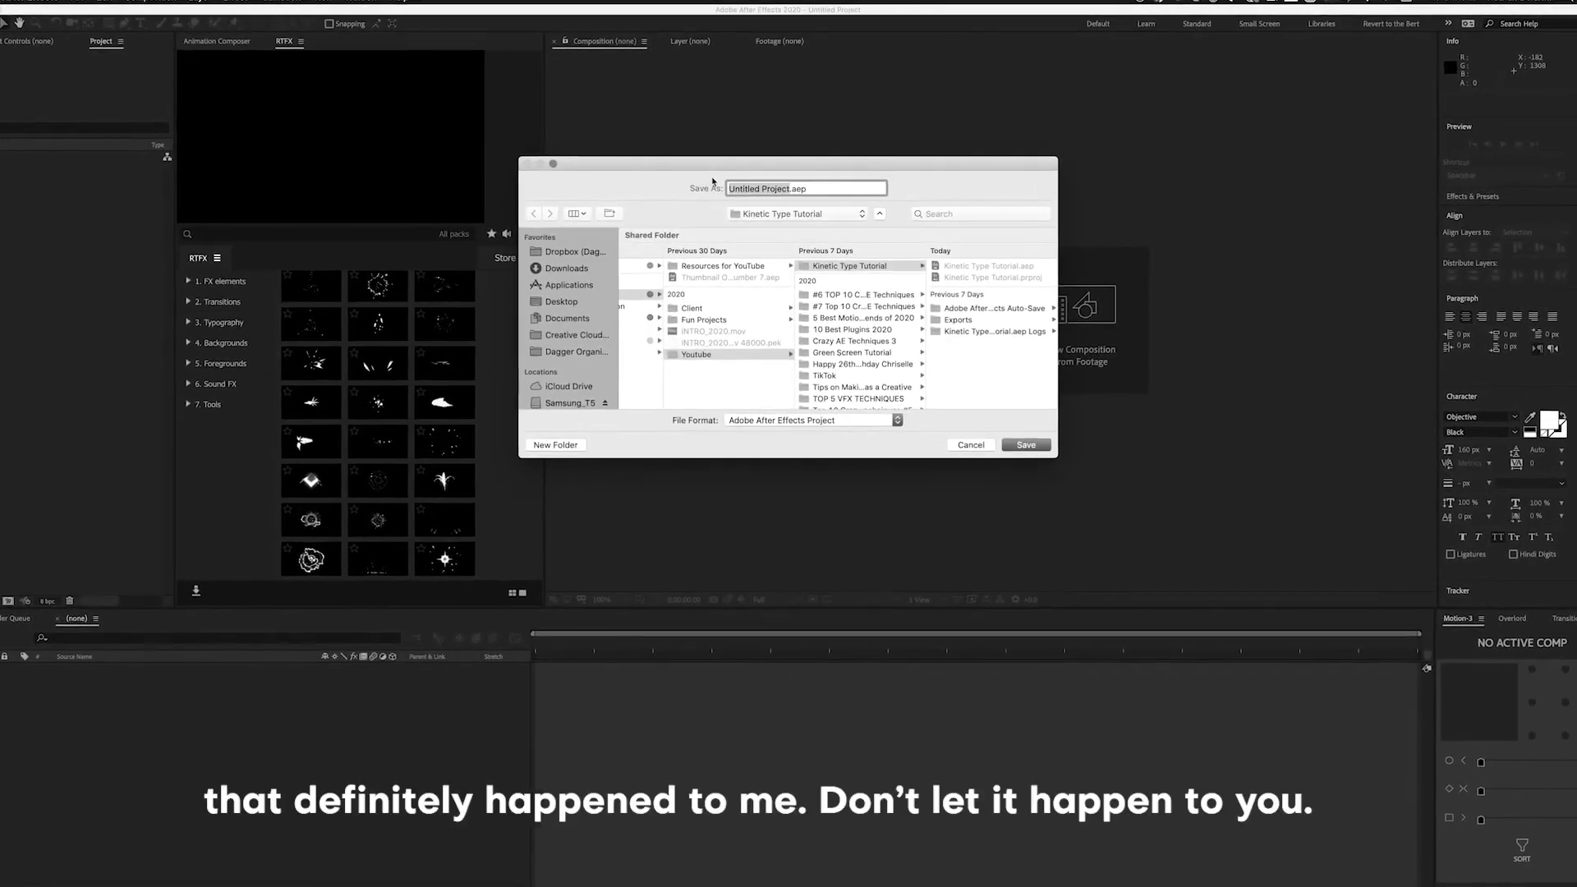
pyautogui.write('Kinetic Type Tutorial')
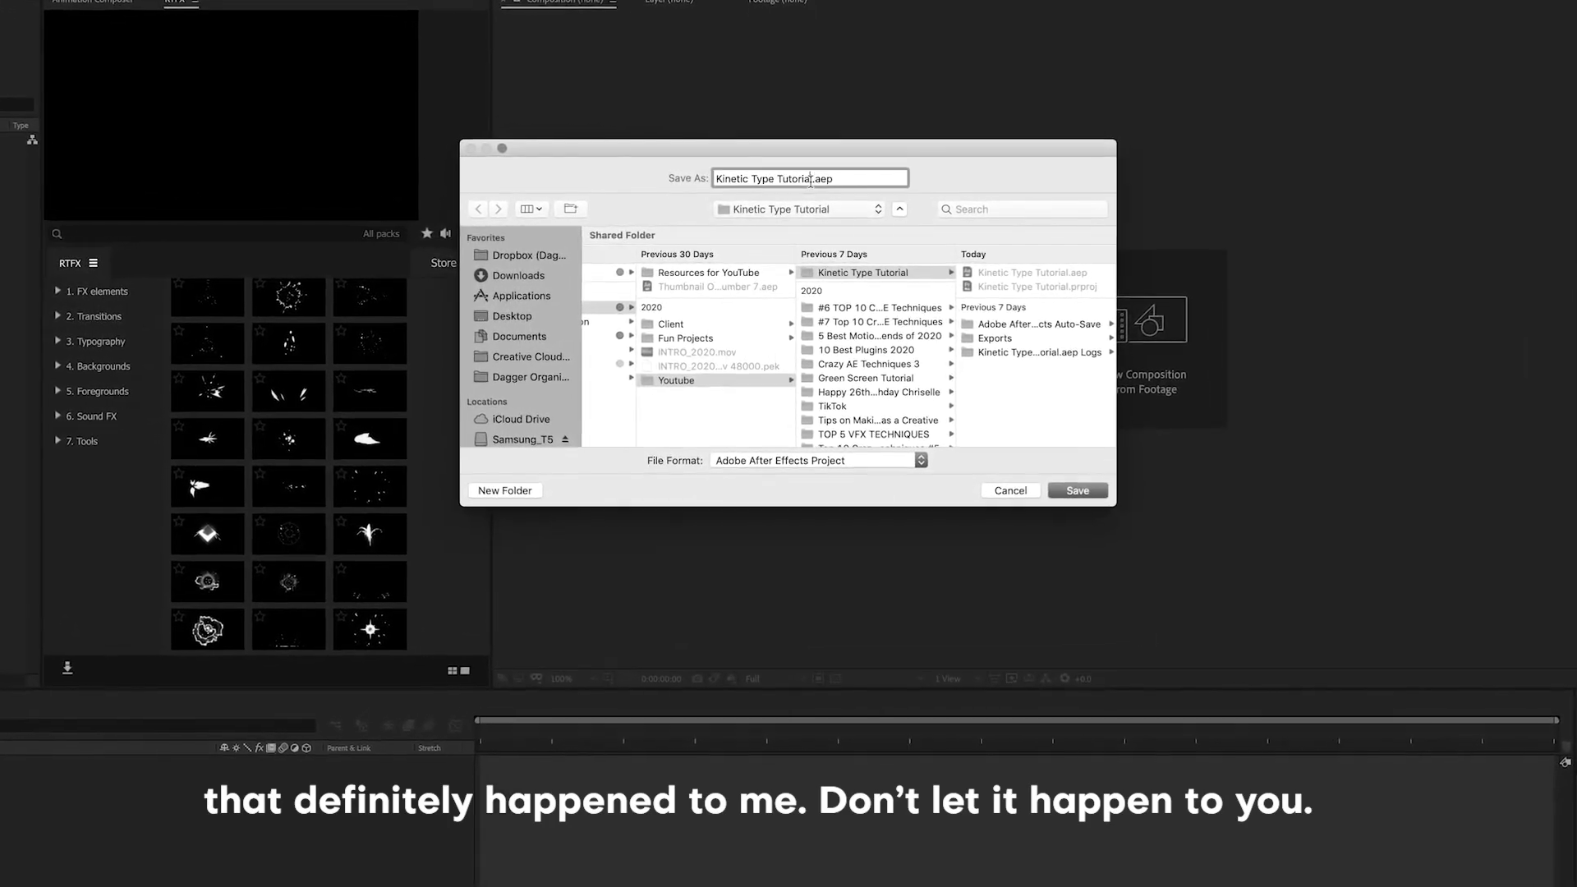
pyautogui.click(887, 186)
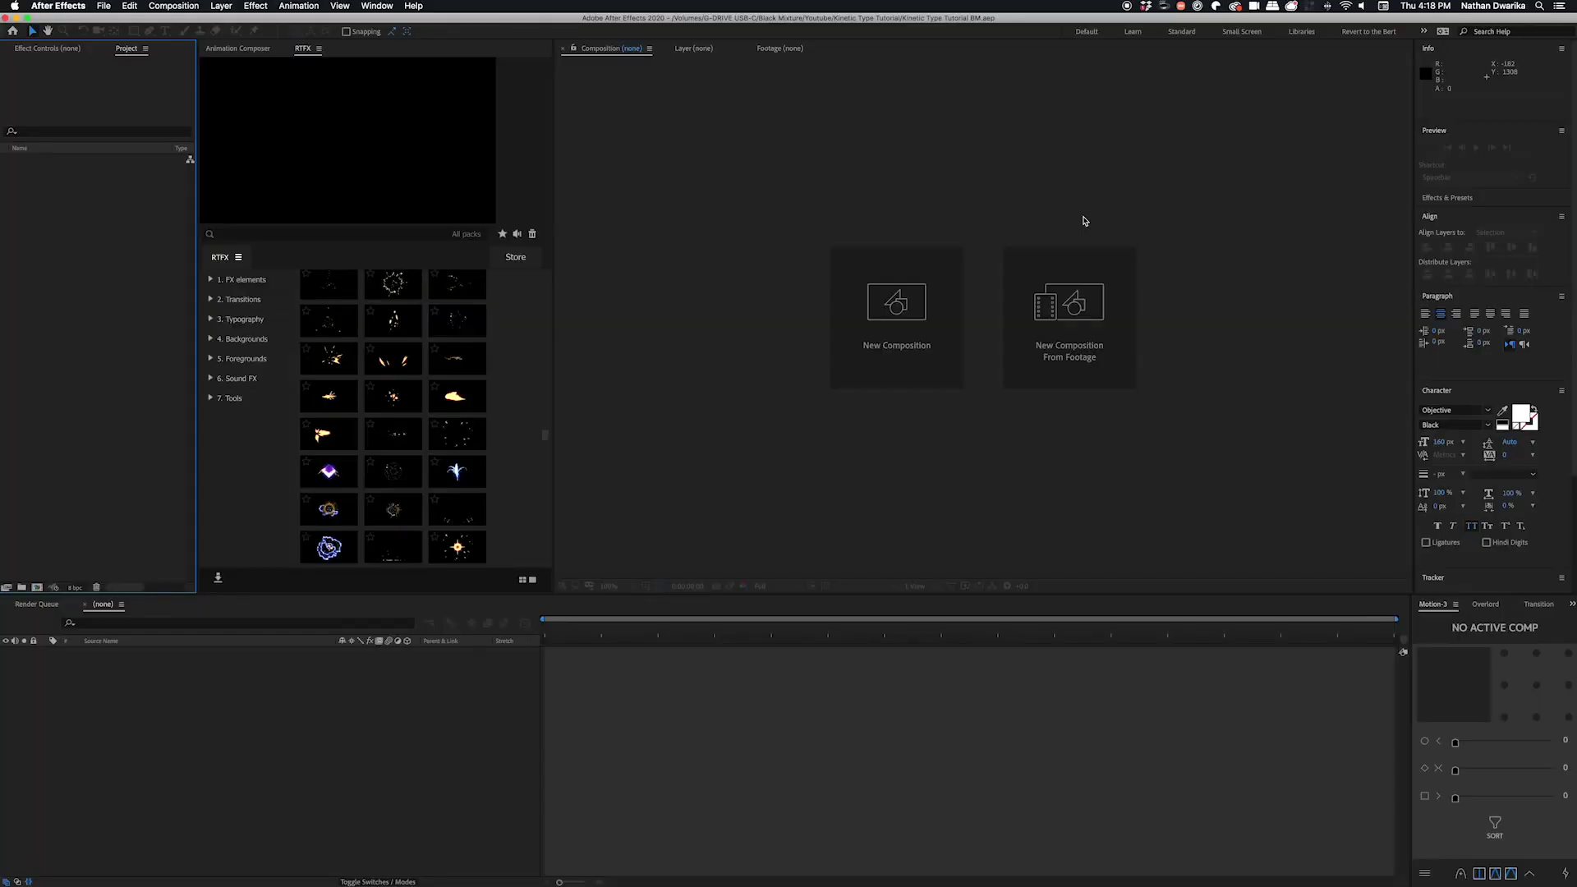
# Start a new composition named "Kinetic Text" with its width and height set to 500 px
pyautogui.click(896, 304)
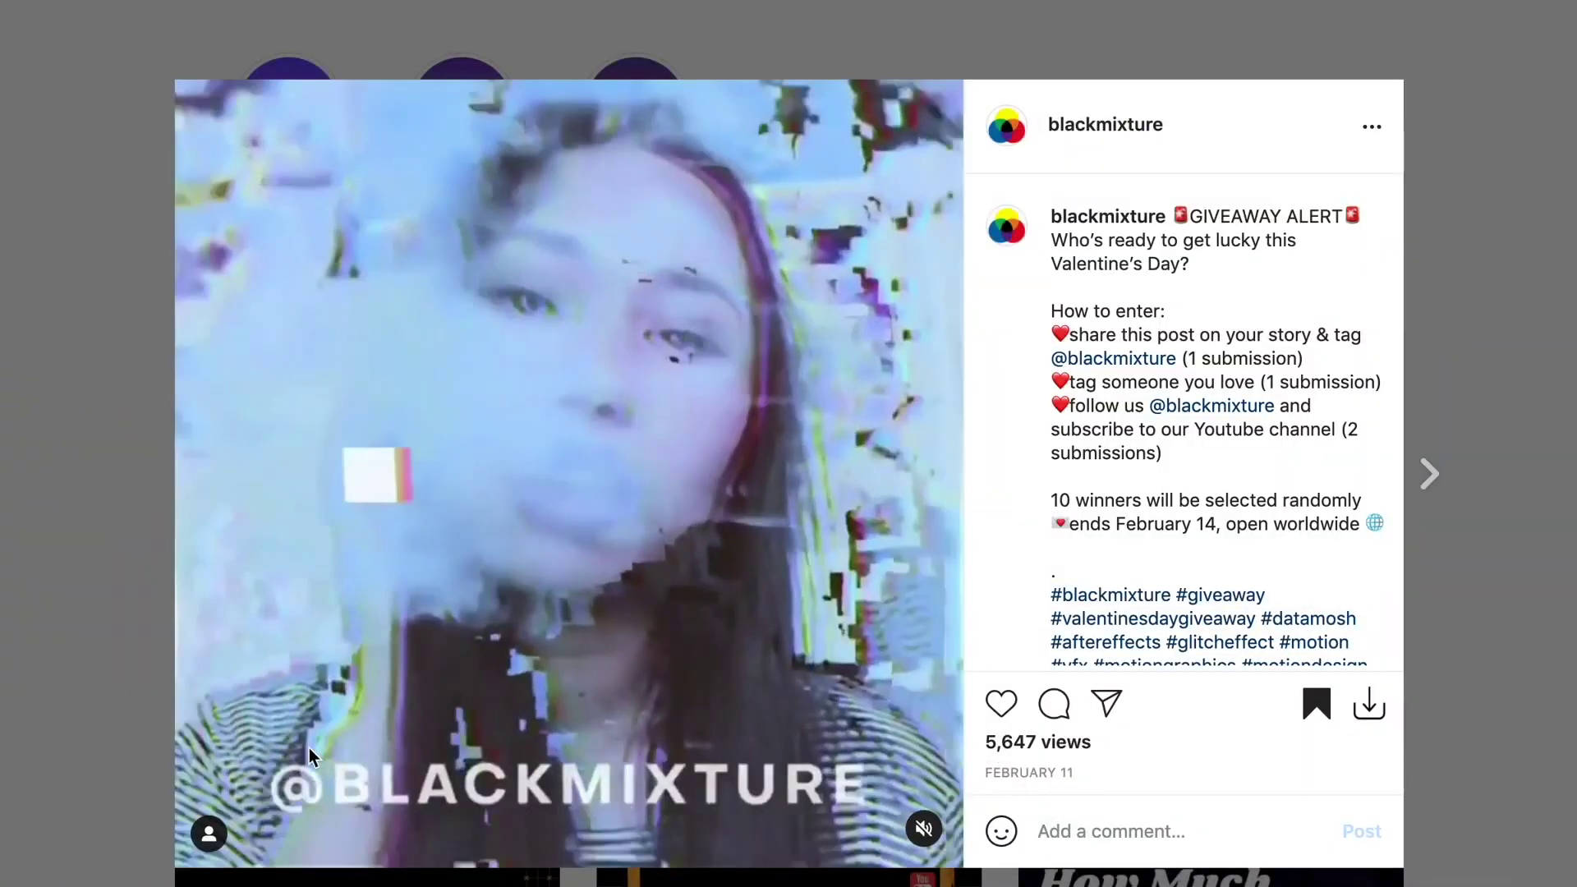
pyautogui.press('Escape')
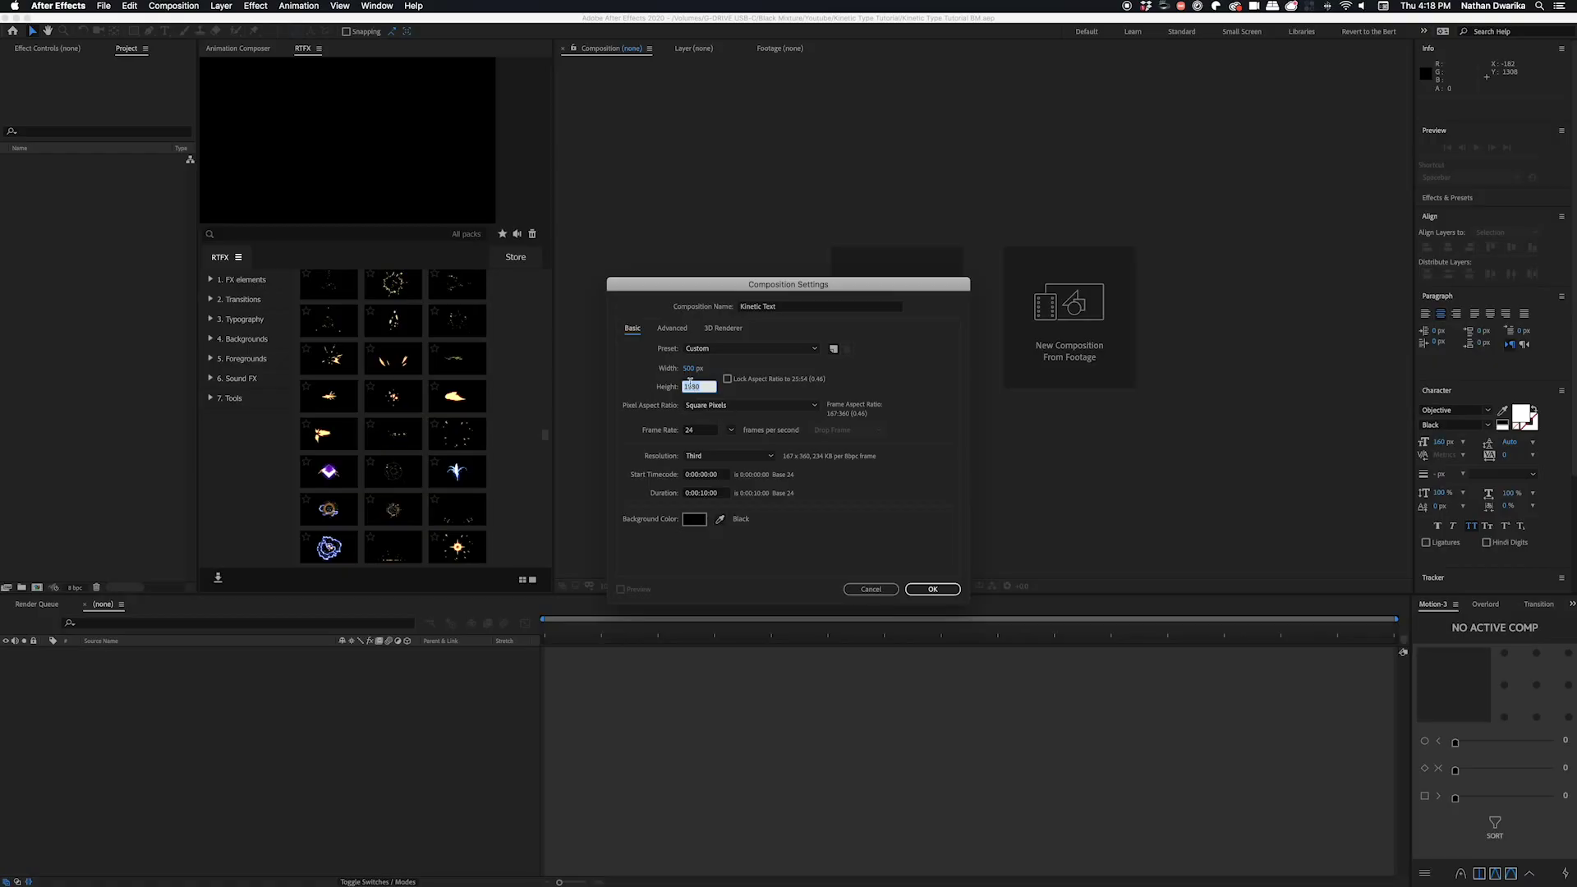
pyautogui.click(692, 386)
pyautogui.write('50')
pyautogui.write('0')
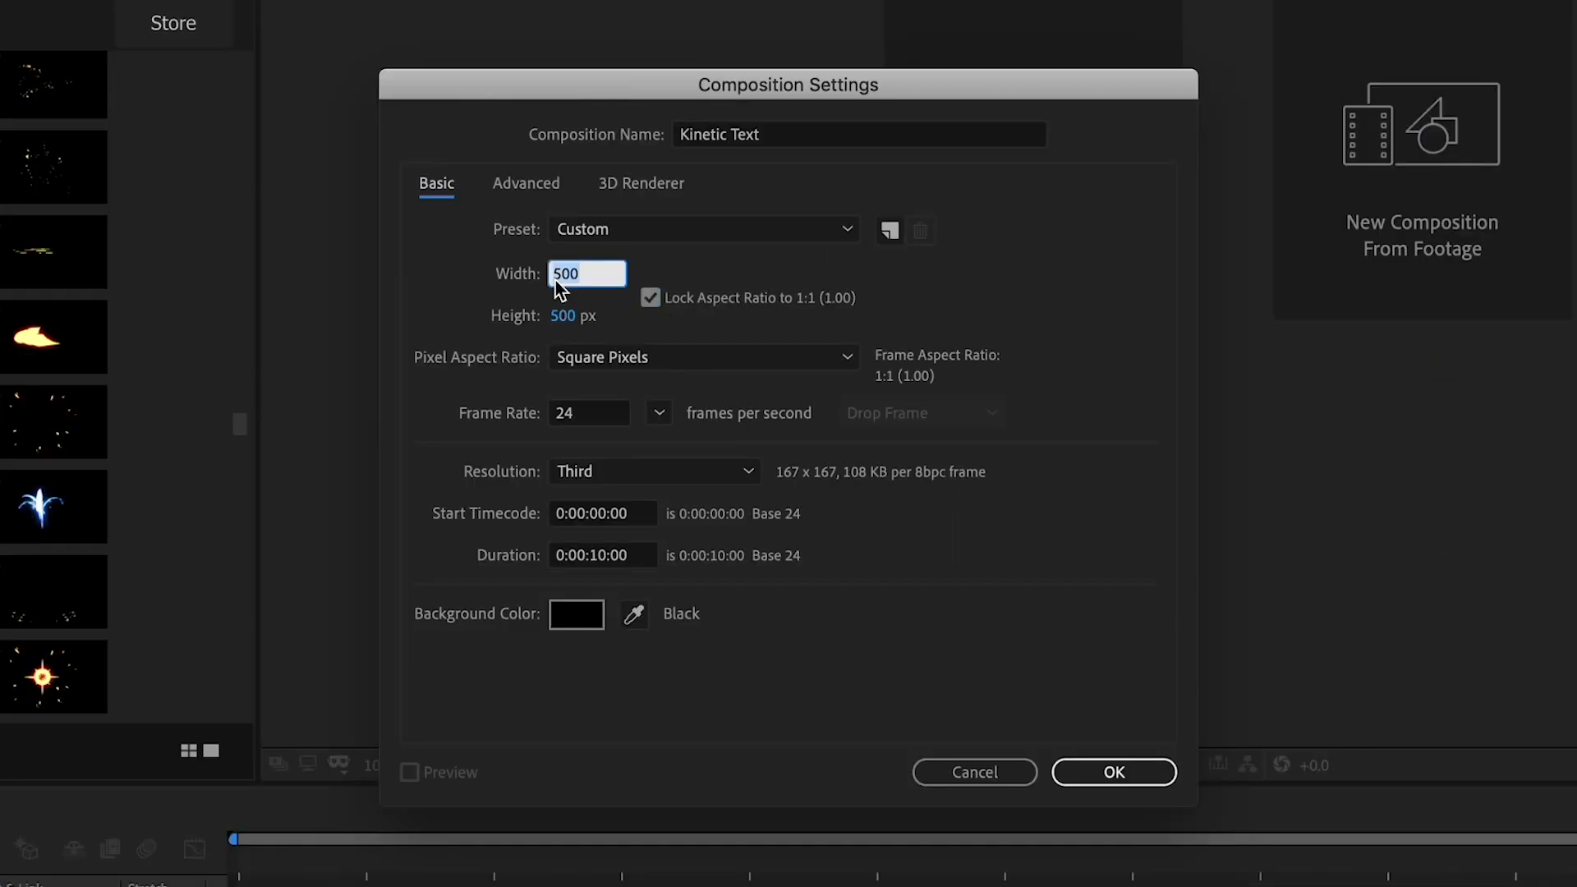
# Unlock the composition's aspect ratio and apply the HDTV 1080 24 preset for a 1920 × 1080 px frame
pyautogui.click(650, 297)
pyautogui.click(728, 231)
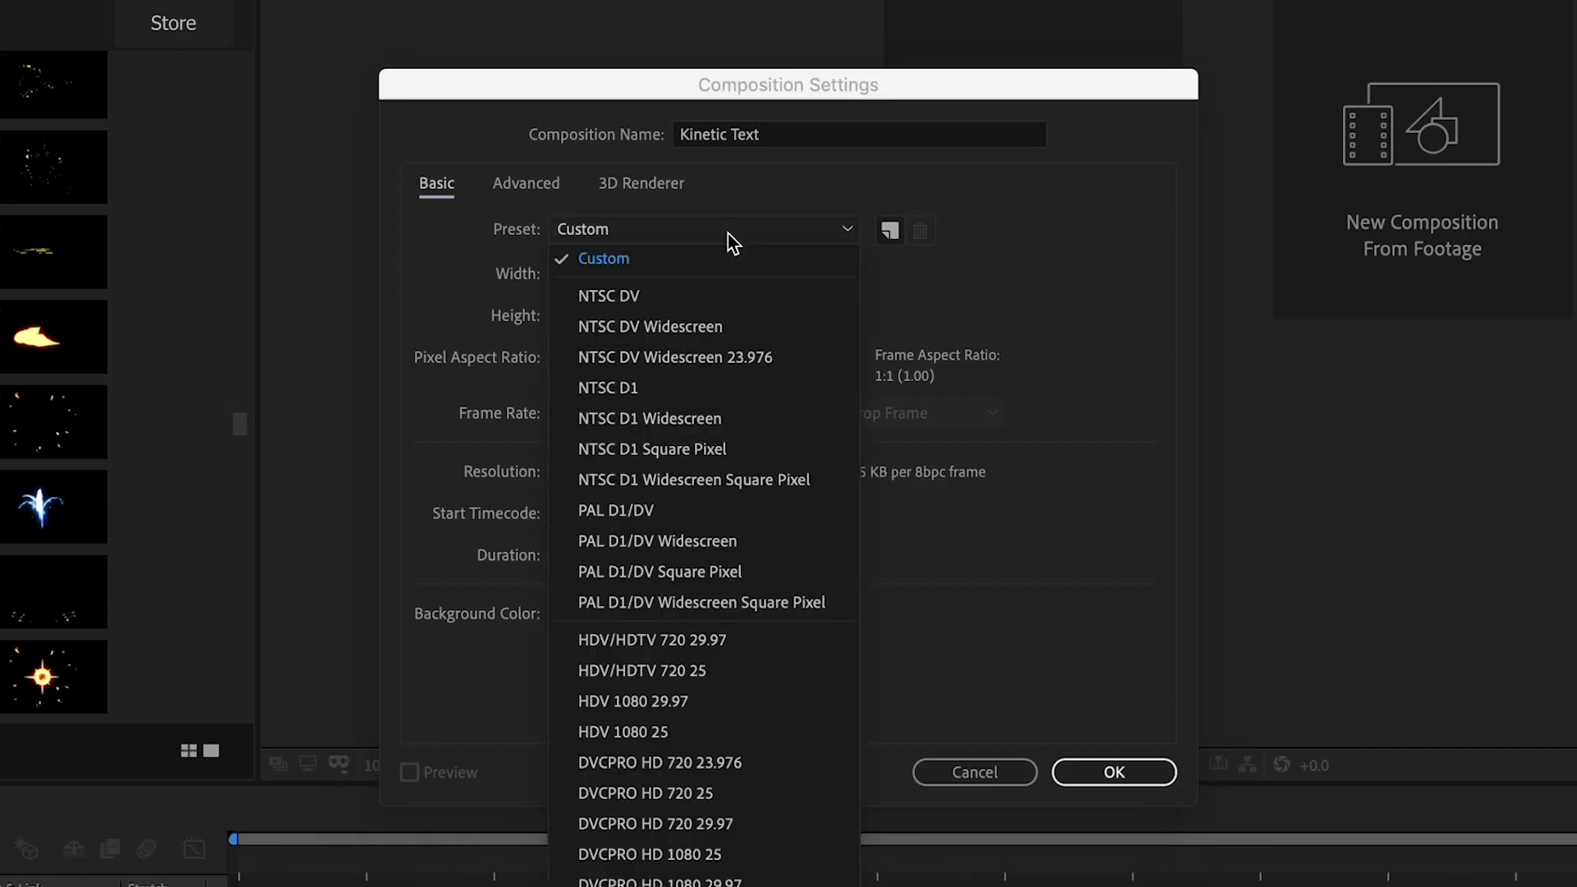
pyautogui.press('Return')
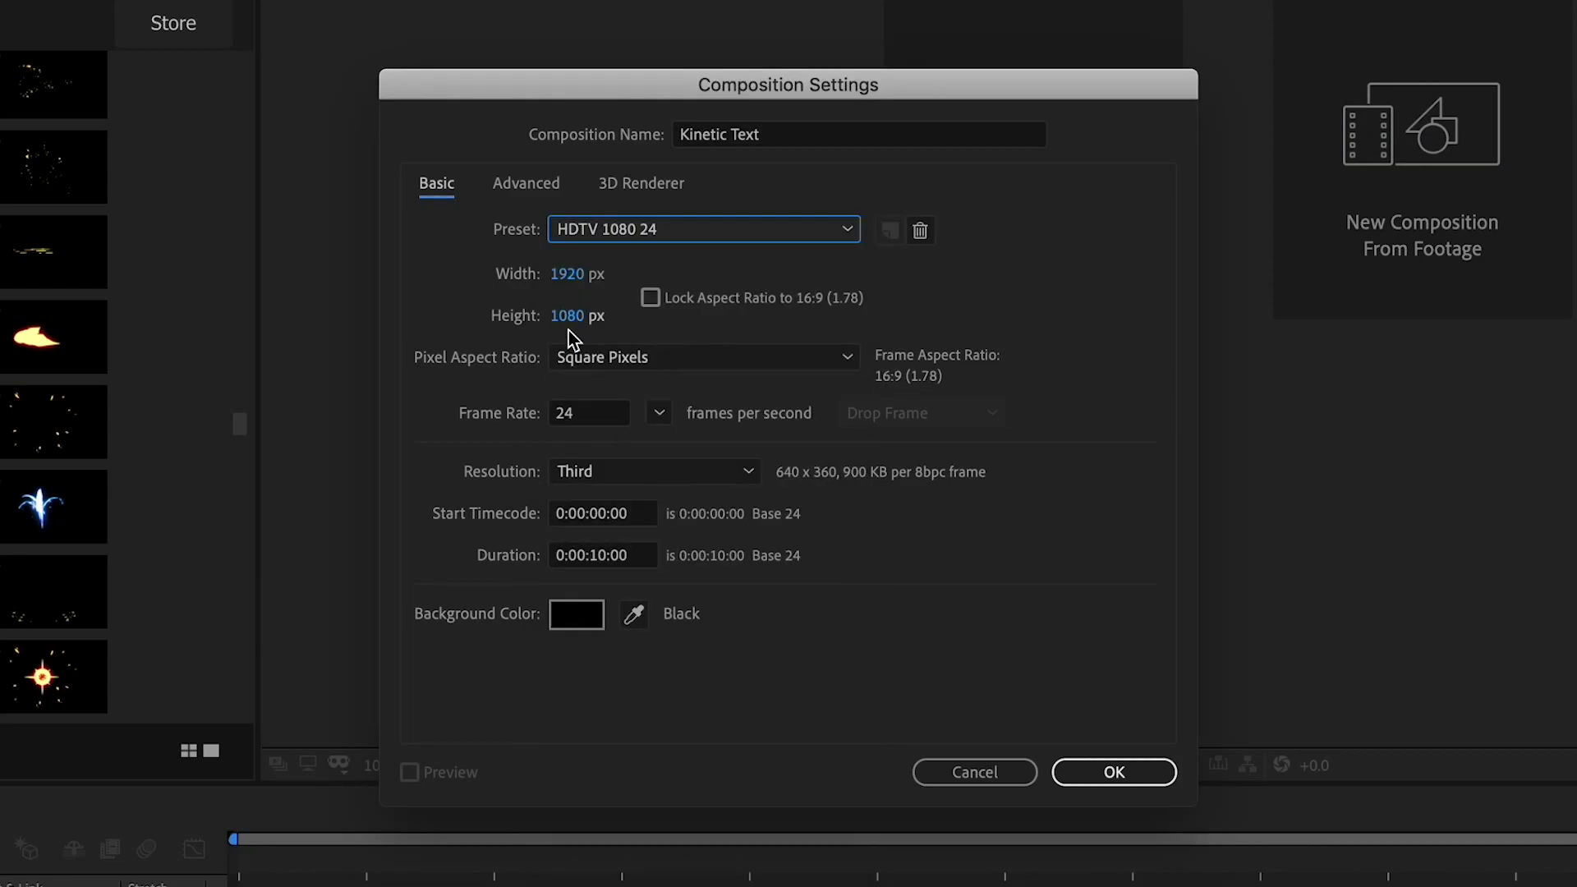
# Try a frame rate of 60 fps for the composition and return it to 24 fps
pyautogui.click(658, 414)
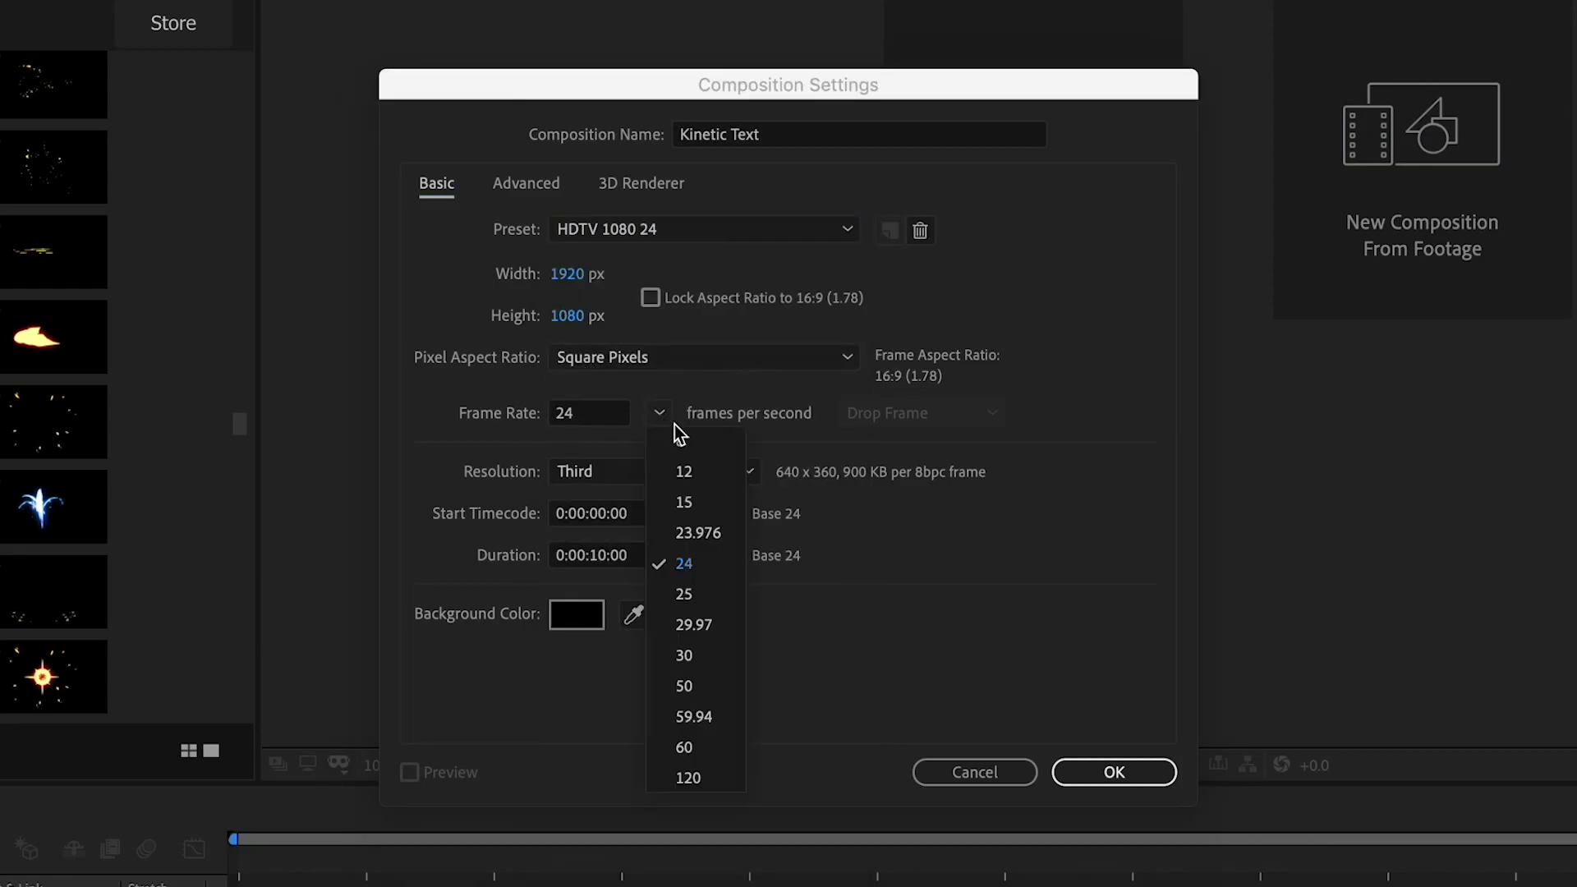
pyautogui.click(710, 752)
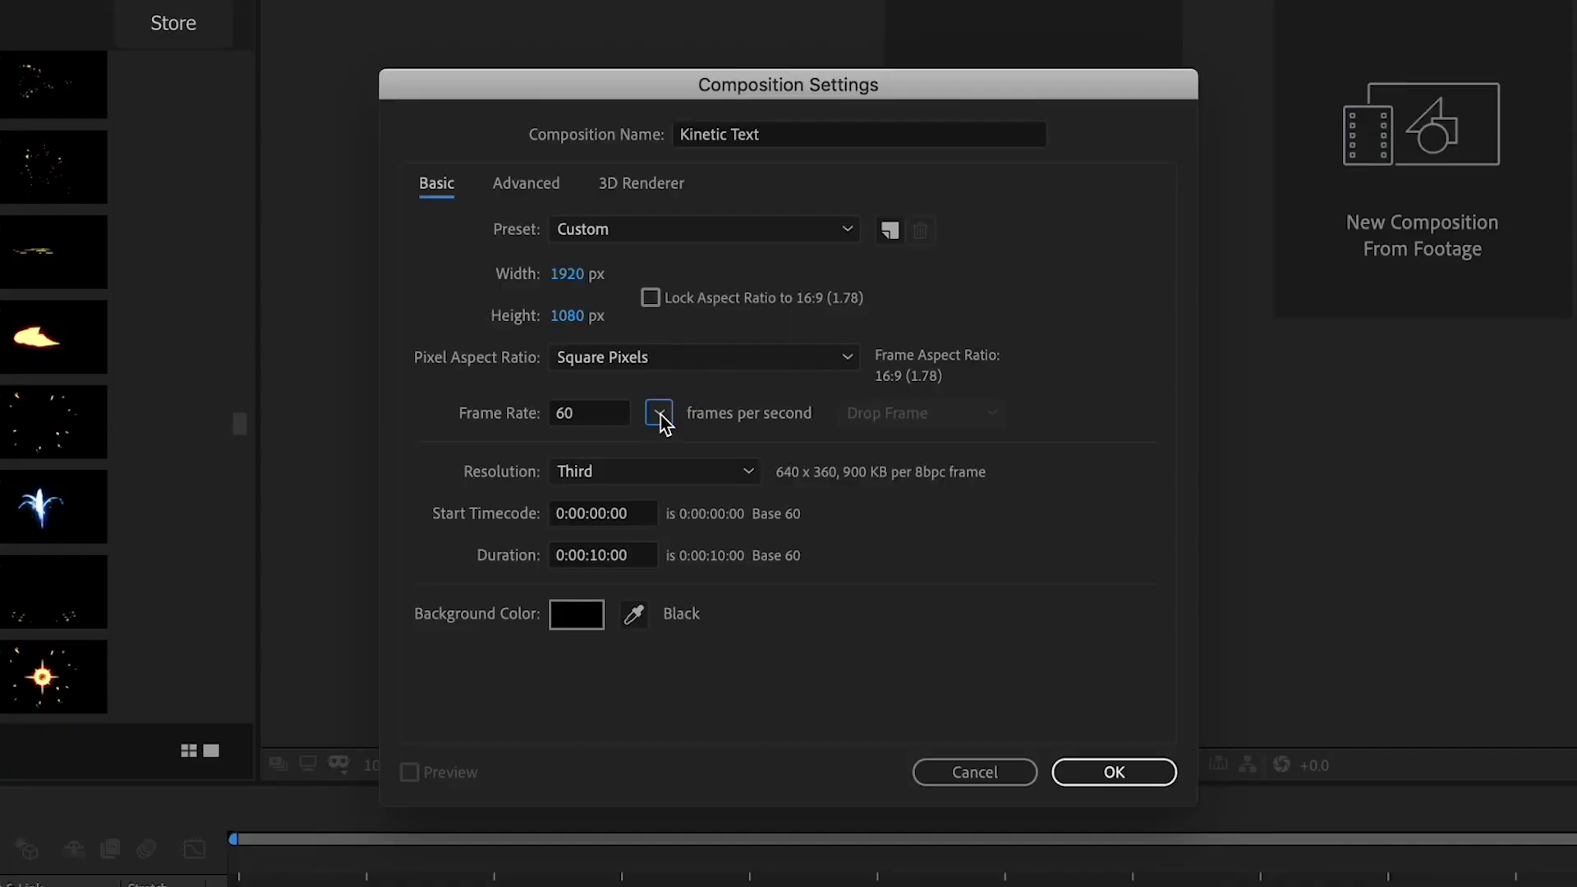
pyautogui.click(657, 413)
pyautogui.click(712, 571)
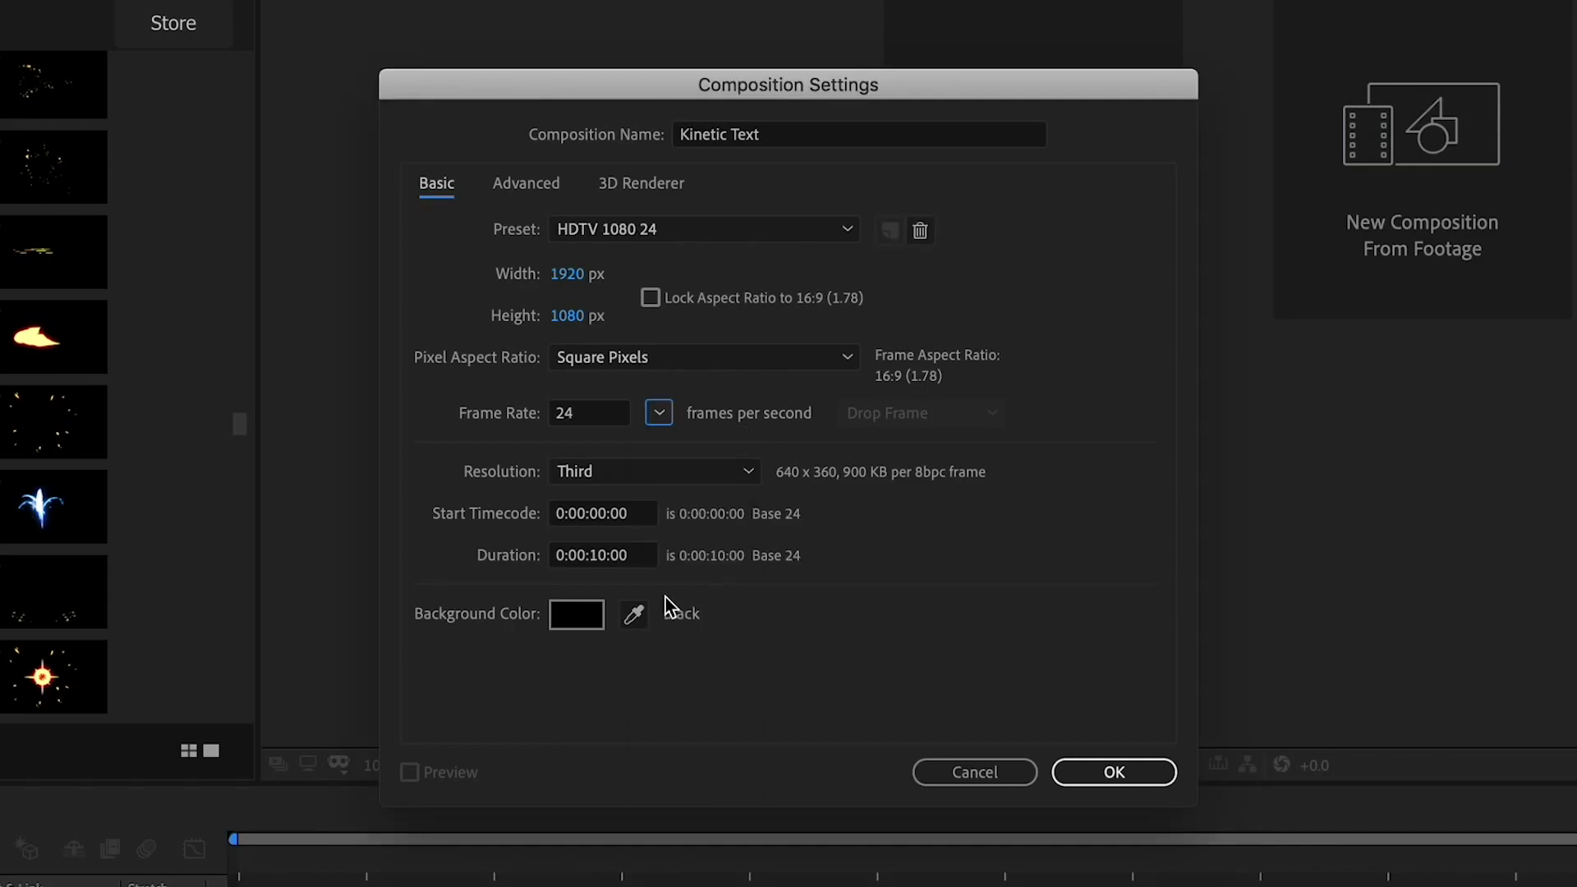
pyautogui.click(599, 558)
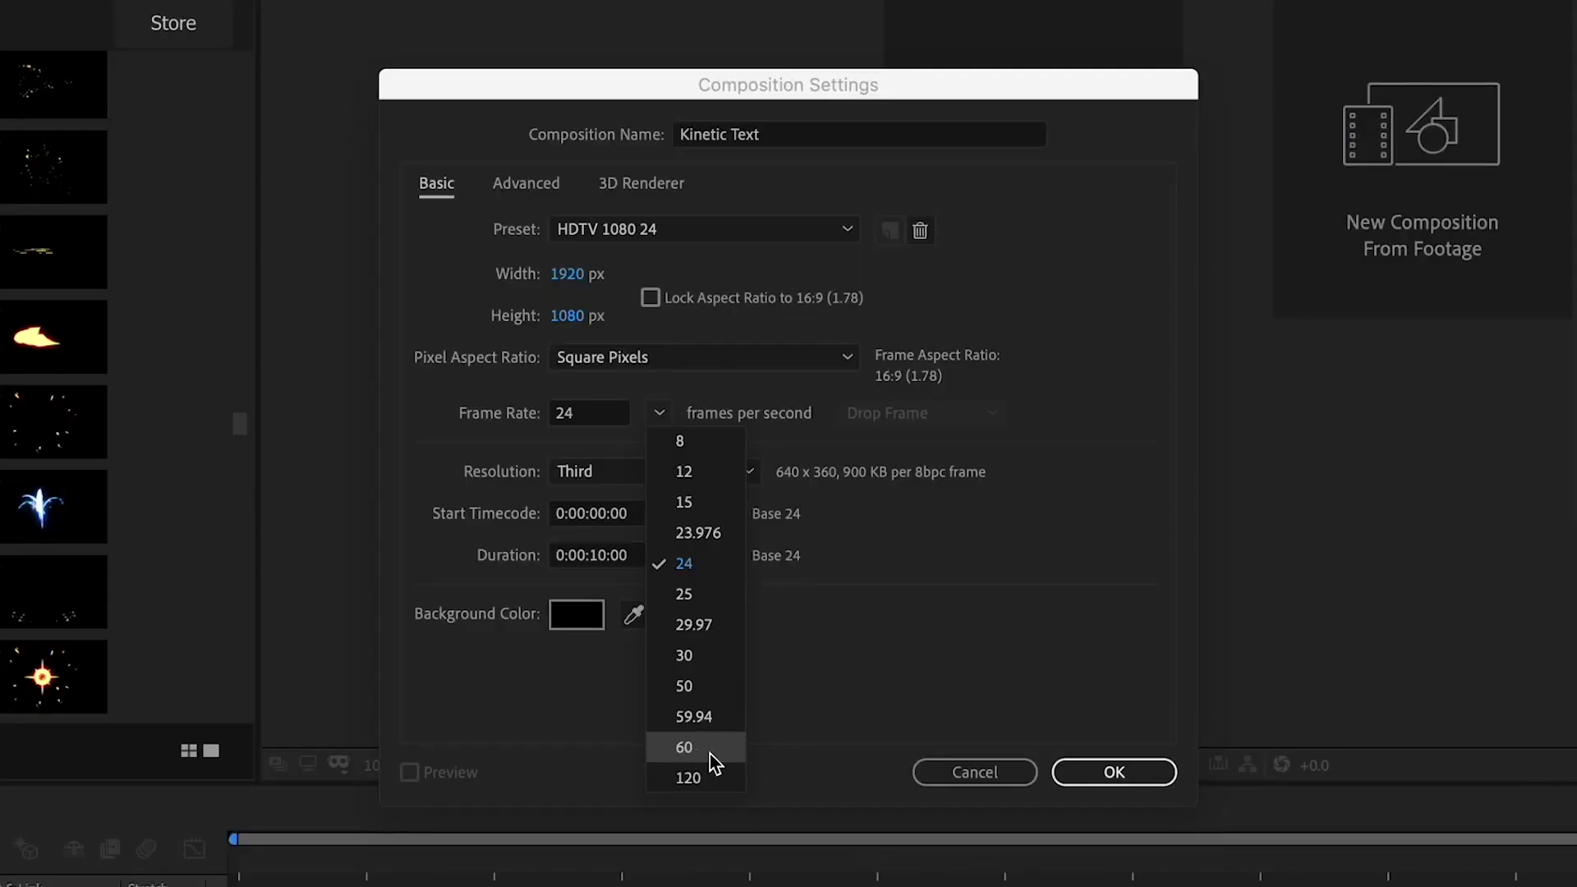
pyautogui.click(710, 752)
pyautogui.click(661, 415)
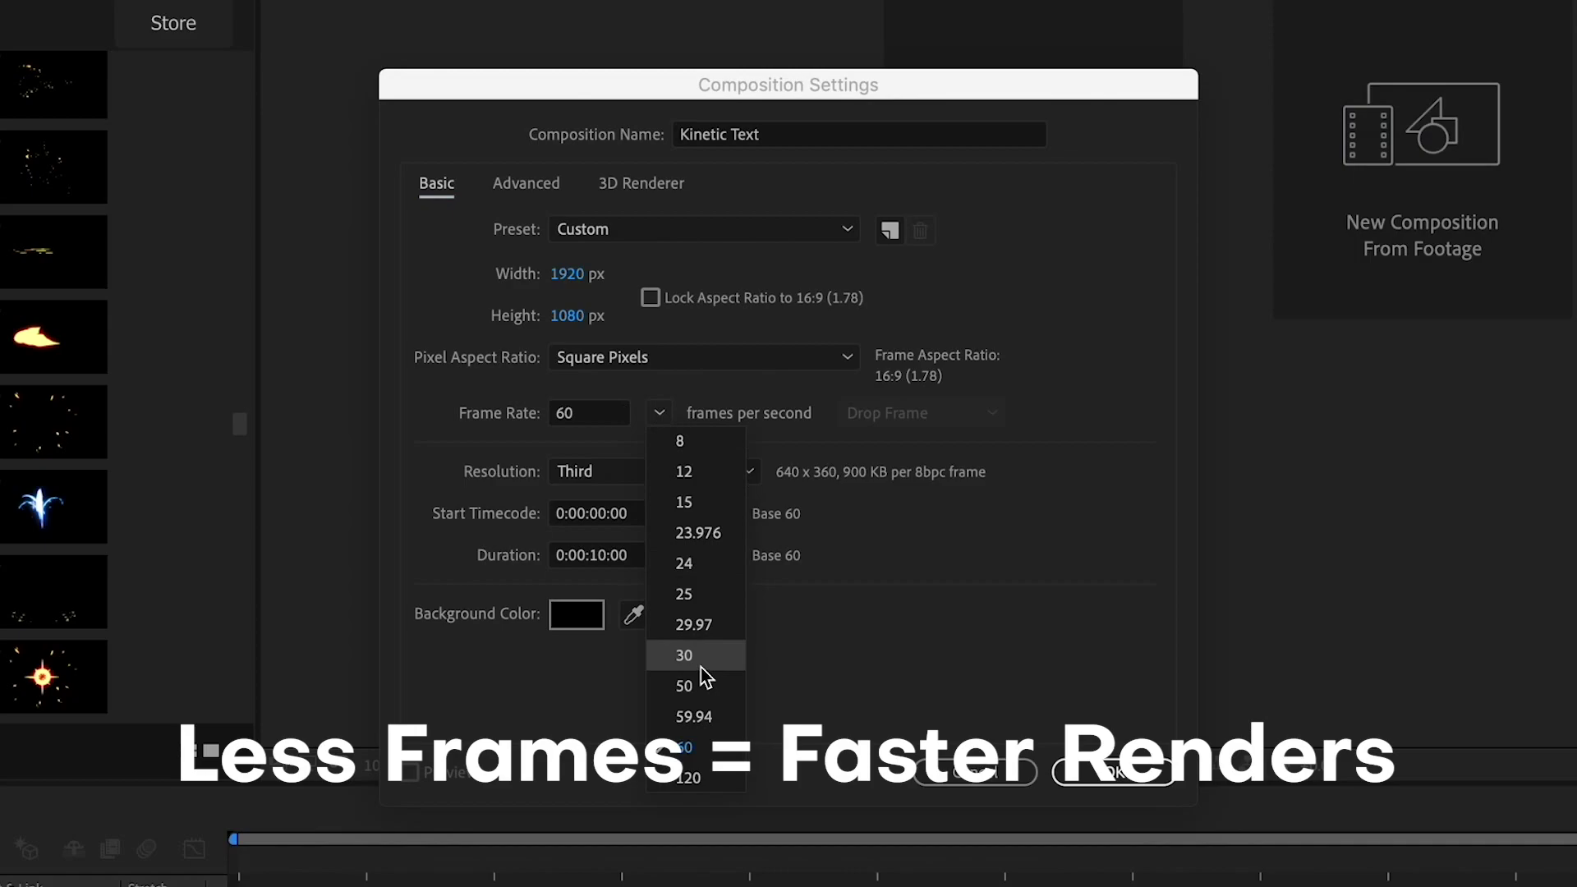
pyautogui.click(711, 566)
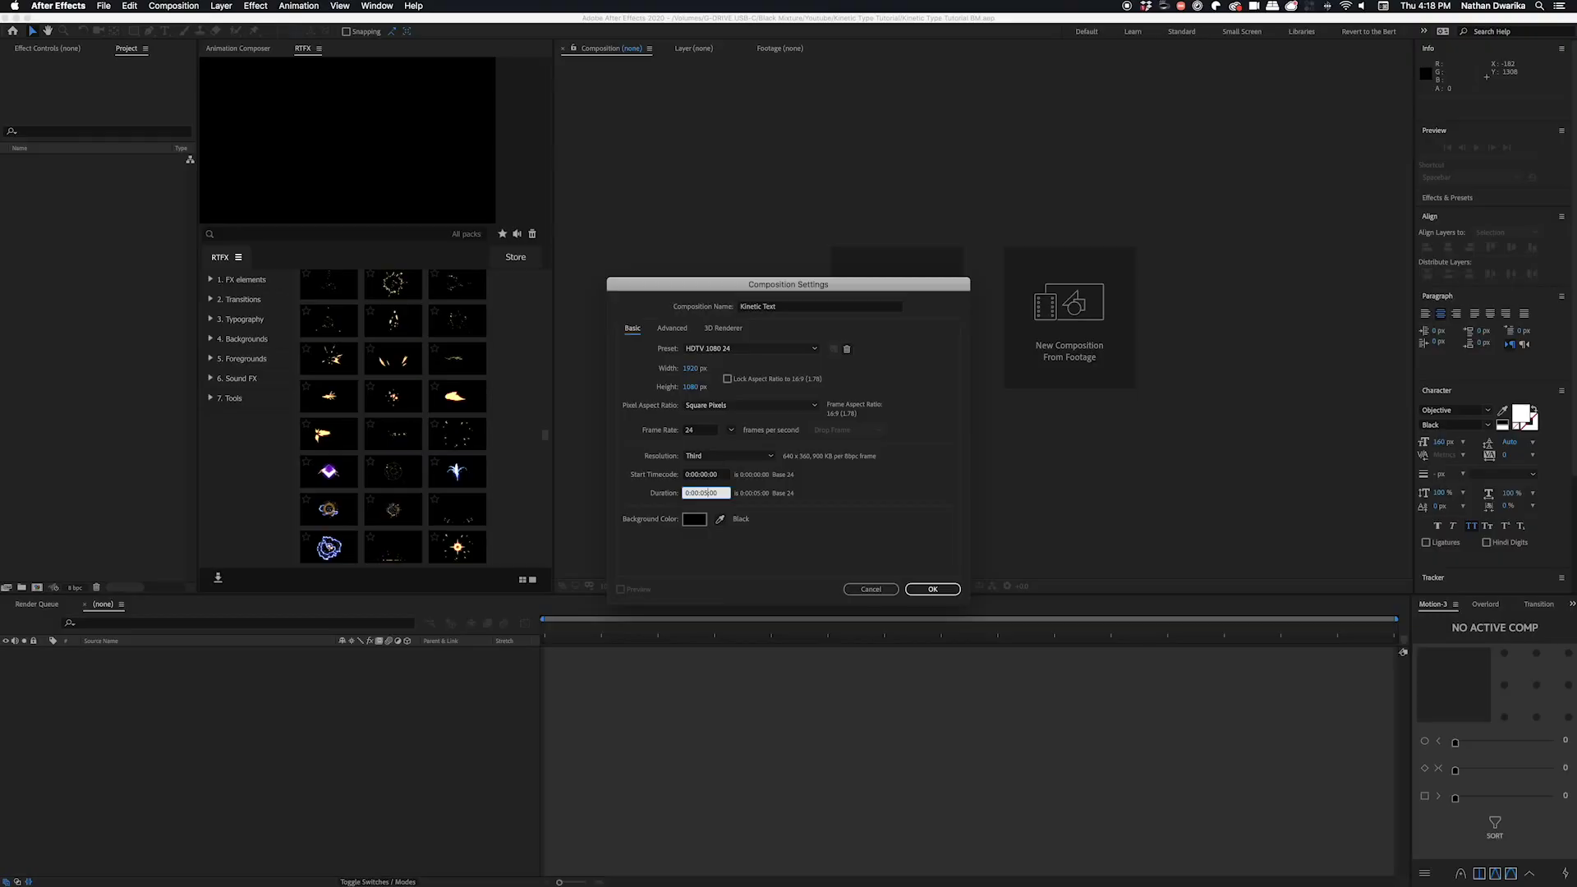
# Create the composition with a duration of 0:00:05:00 and save the project
pyautogui.press('Return')
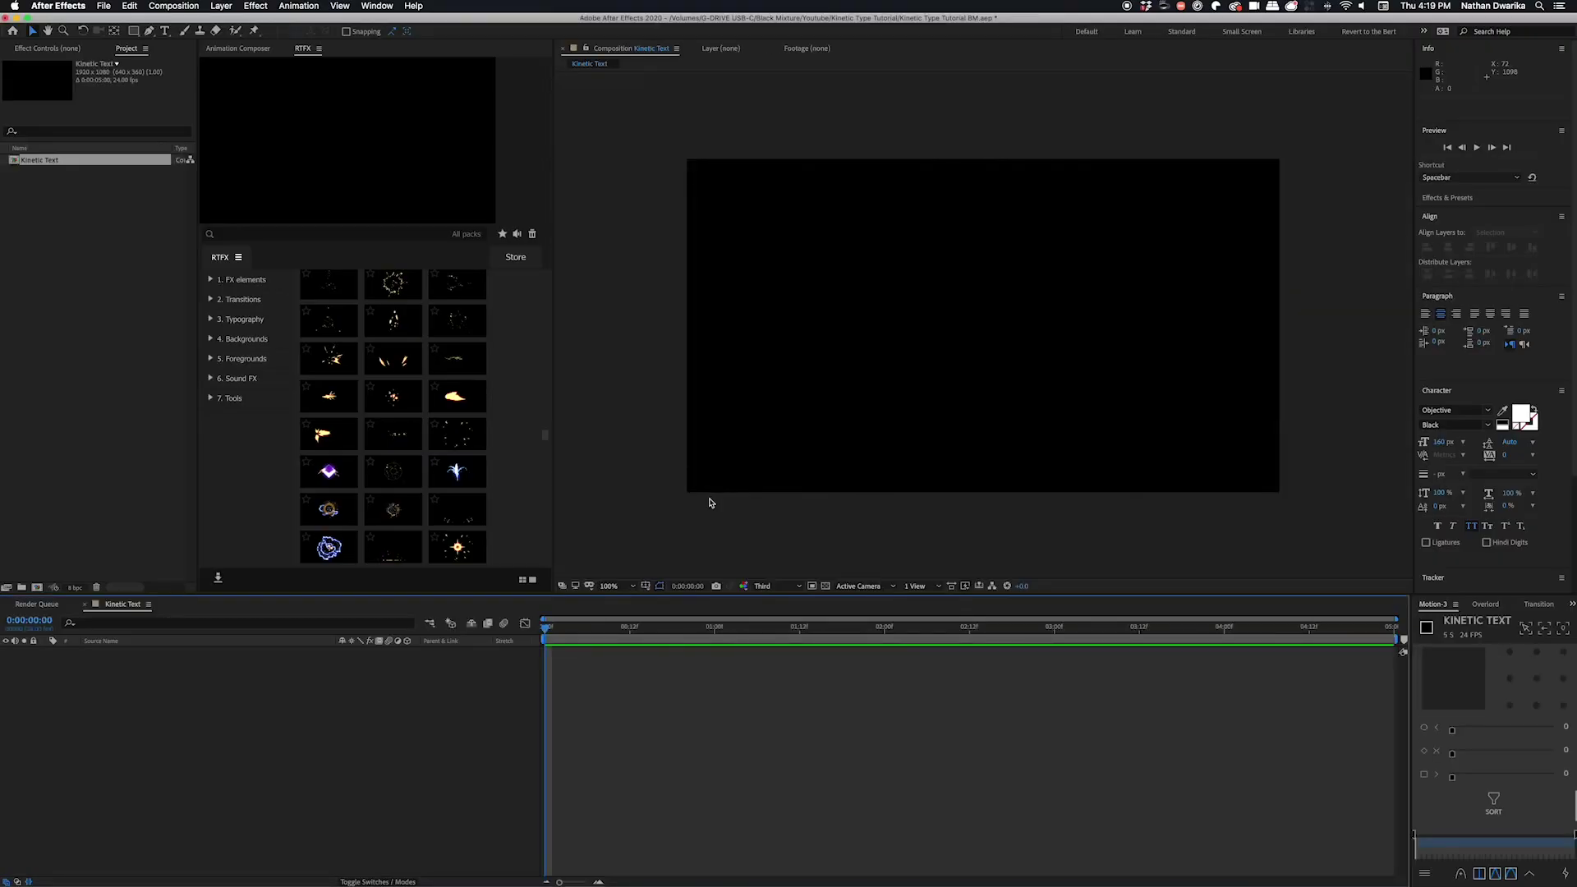
pyautogui.click(104, 6)
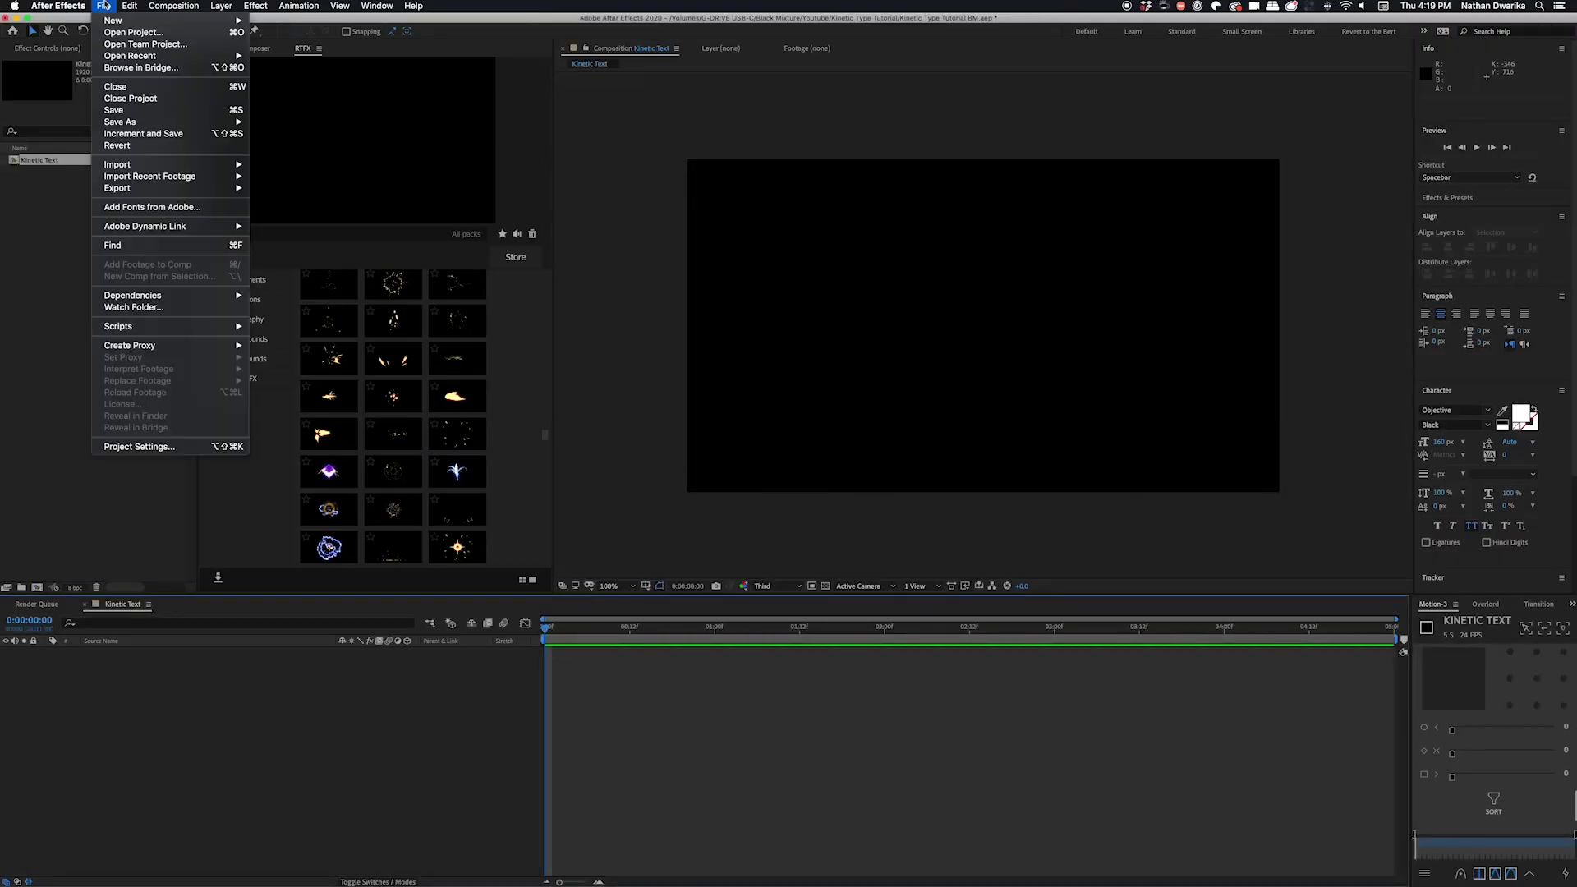
pyautogui.click(138, 111)
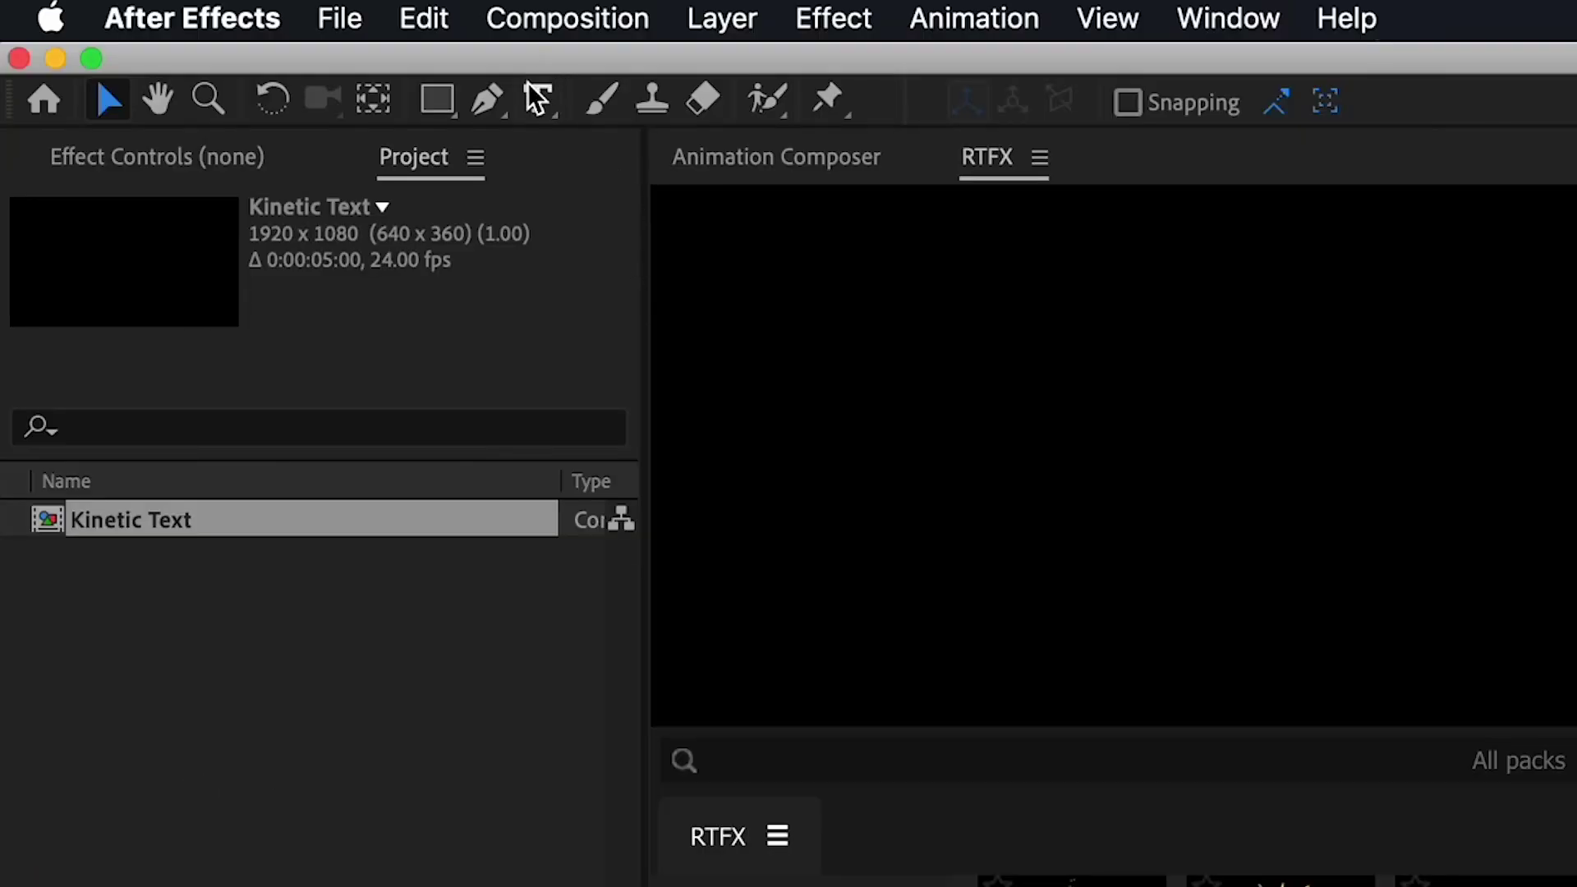
# Add a text layer reading "Some Text" in the composition and move it toward the centre of the frame
pyautogui.click(538, 100)
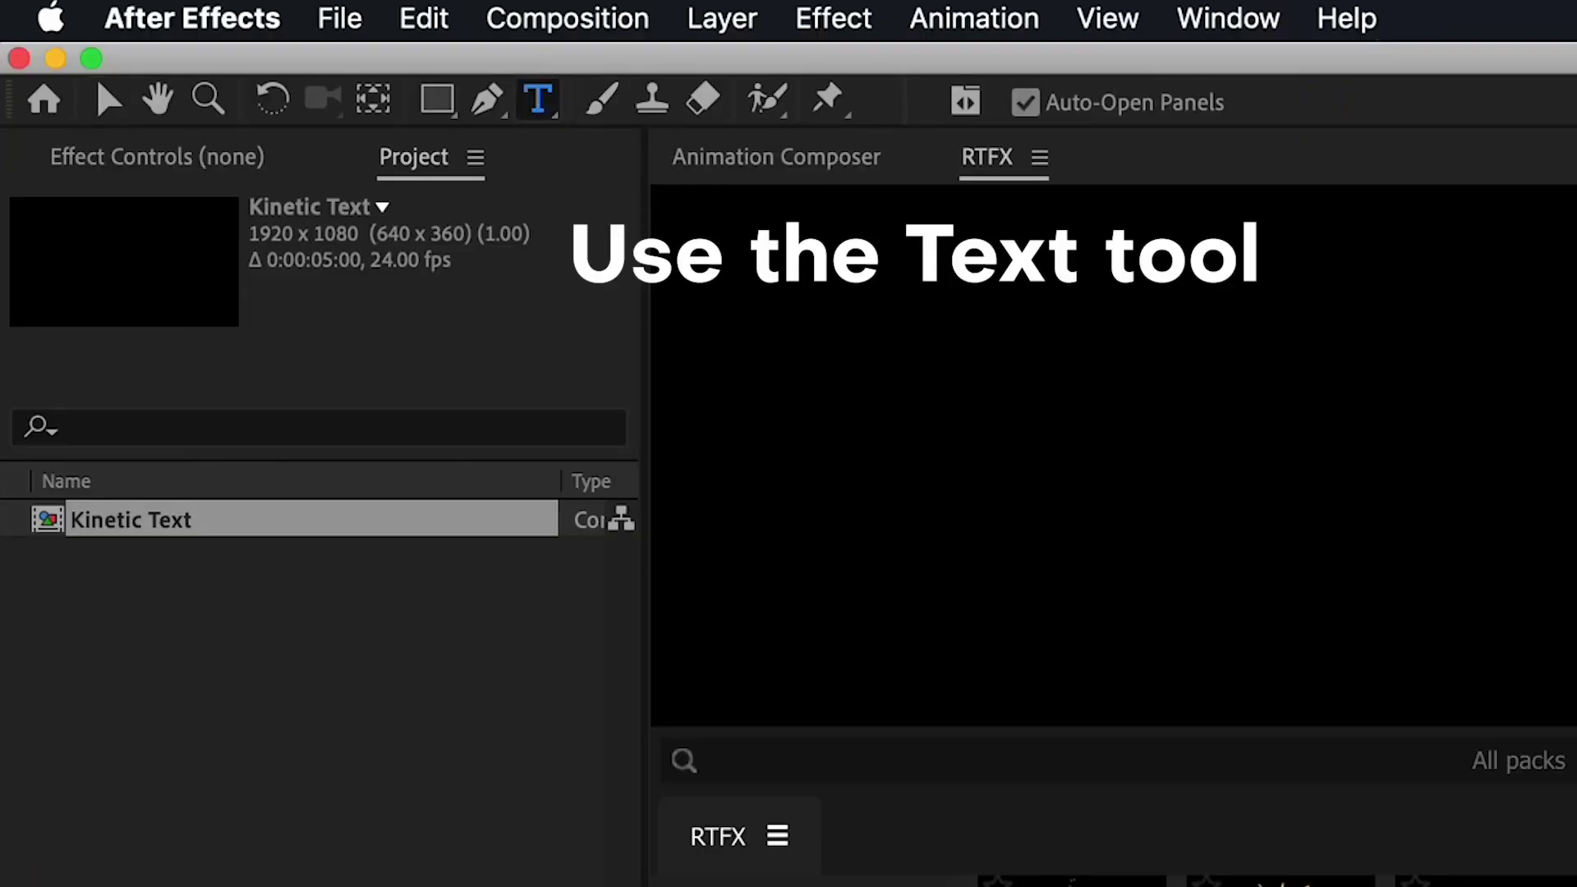
pyautogui.click(794, 329)
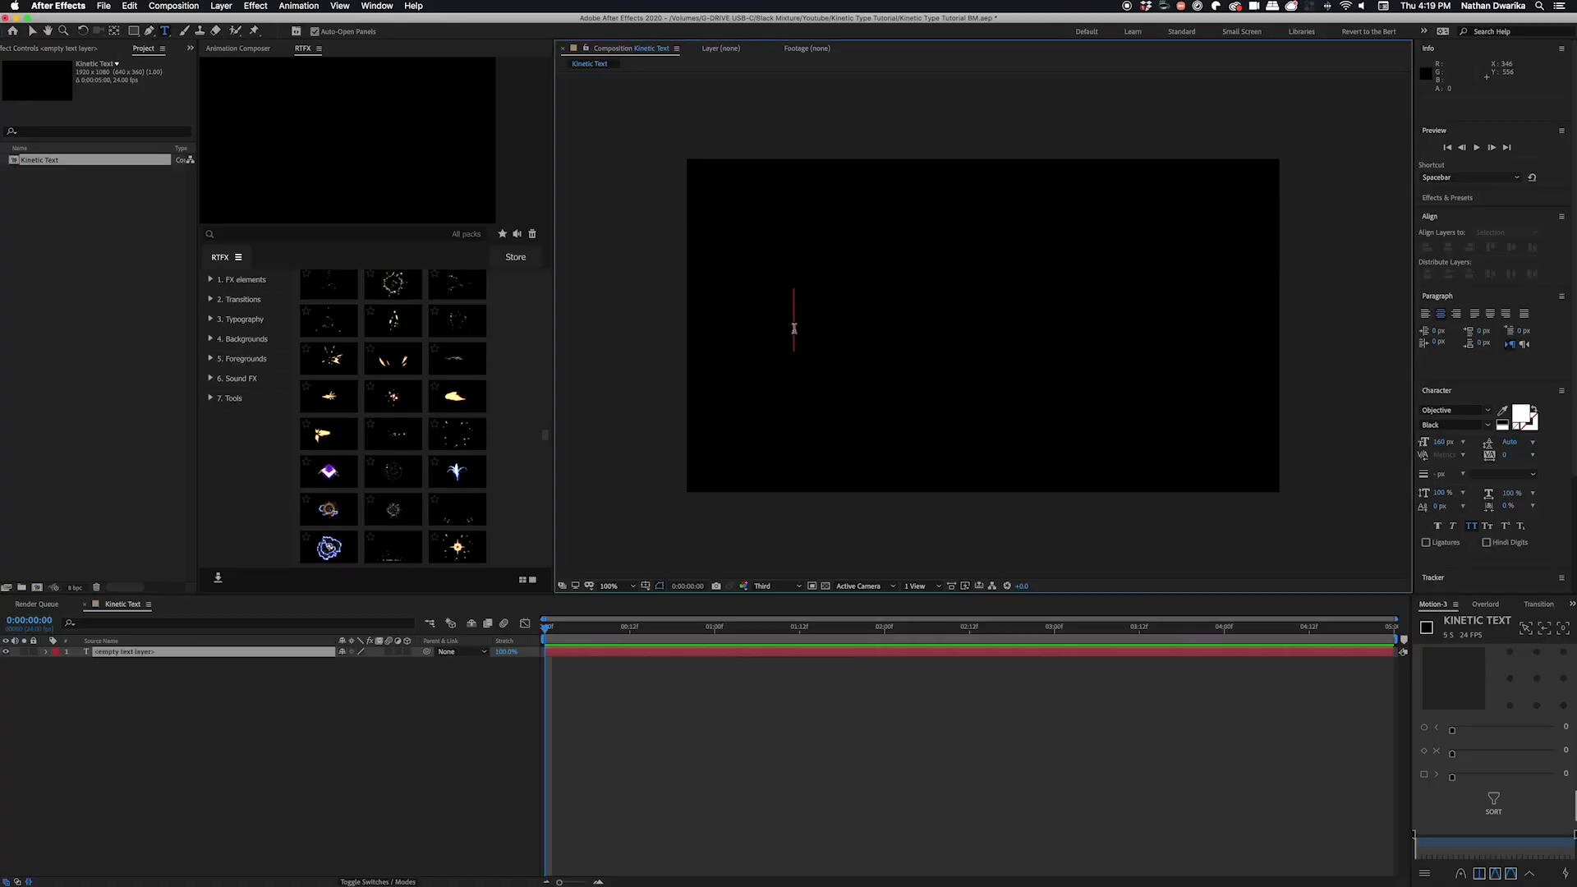
pyautogui.write('Some Text')
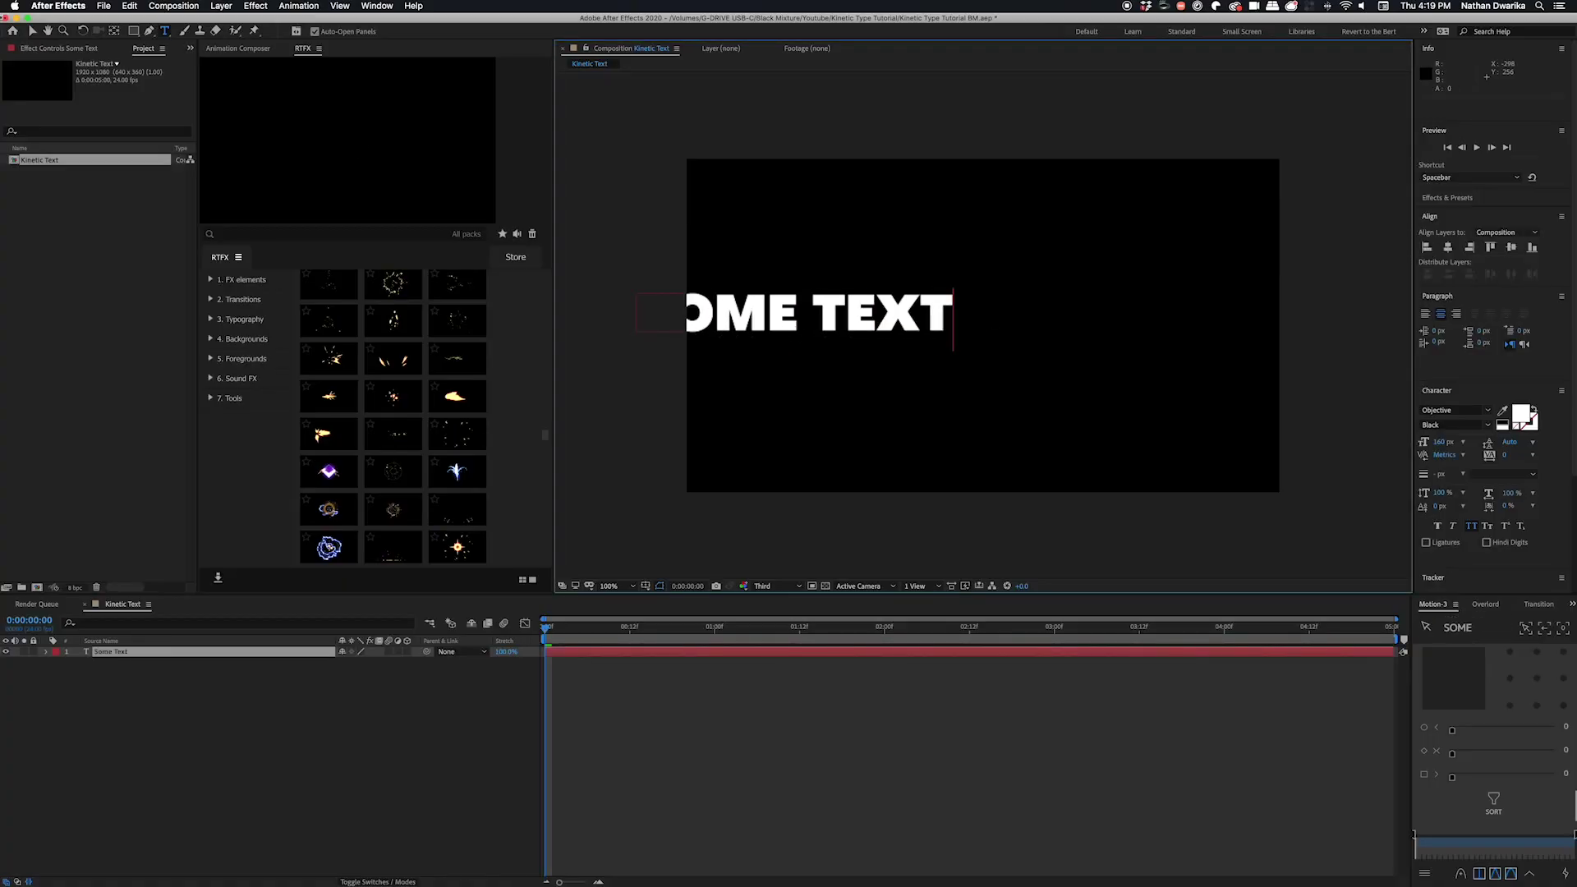
pyautogui.click(30, 29)
pyautogui.moveTo(767, 325); pyautogui.dragTo(830, 317)
# Replace the text layer's wording with "kinetic text"
pyautogui.doubleClick(1002, 315)
pyautogui.click(1003, 316)
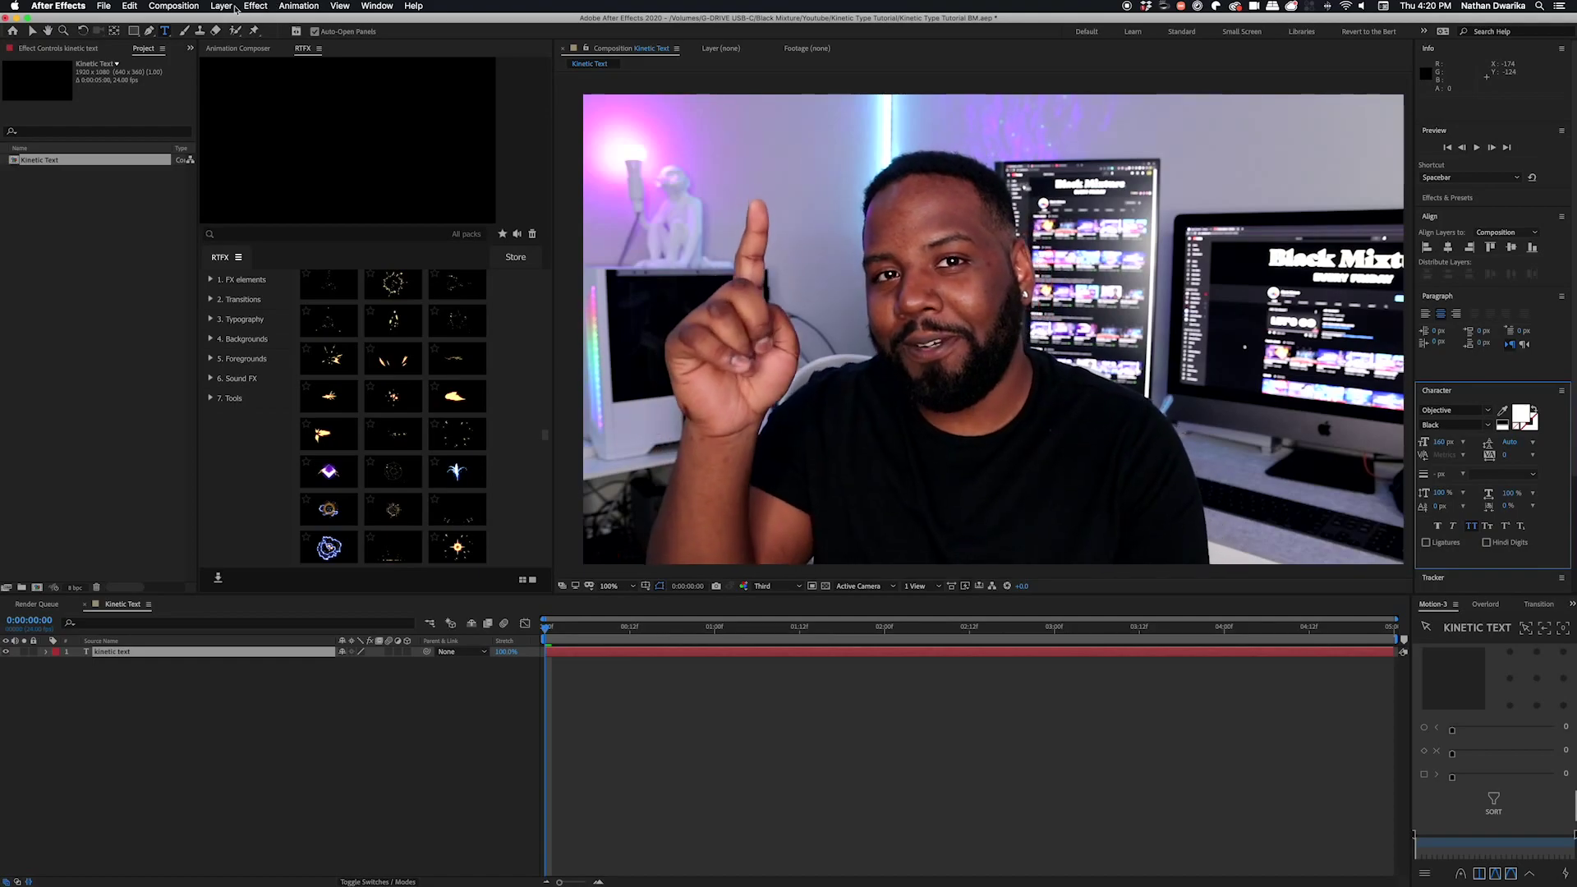
pyautogui.click(377, 6)
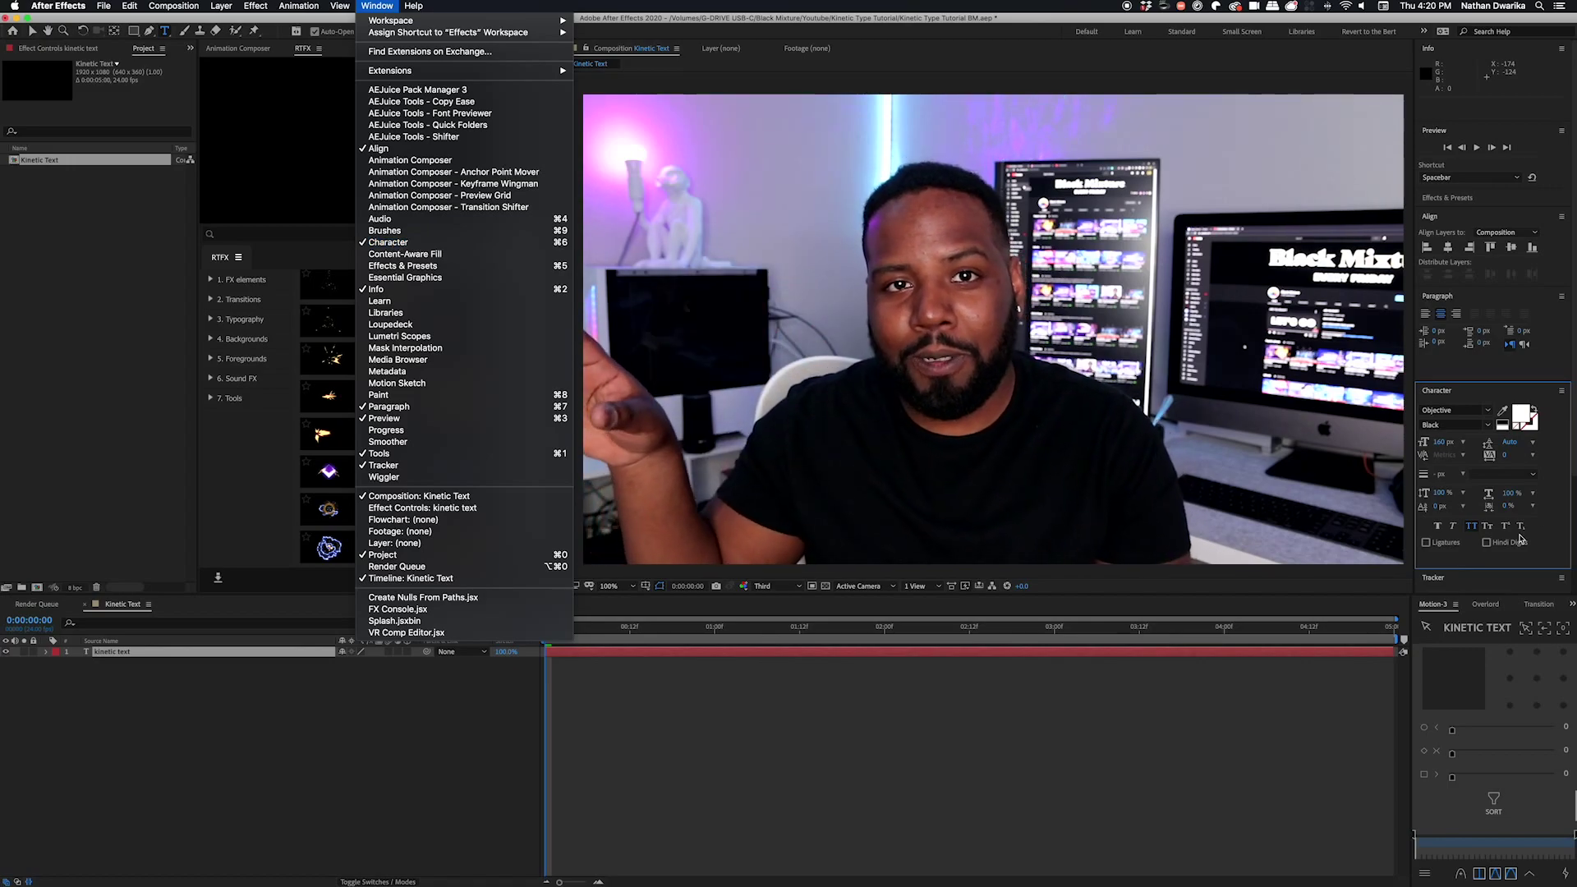
pyautogui.press('Escape')
# Show the title/action-safe guides and centre the "kinetic text" layer in the composition
pyautogui.click(955, 316)
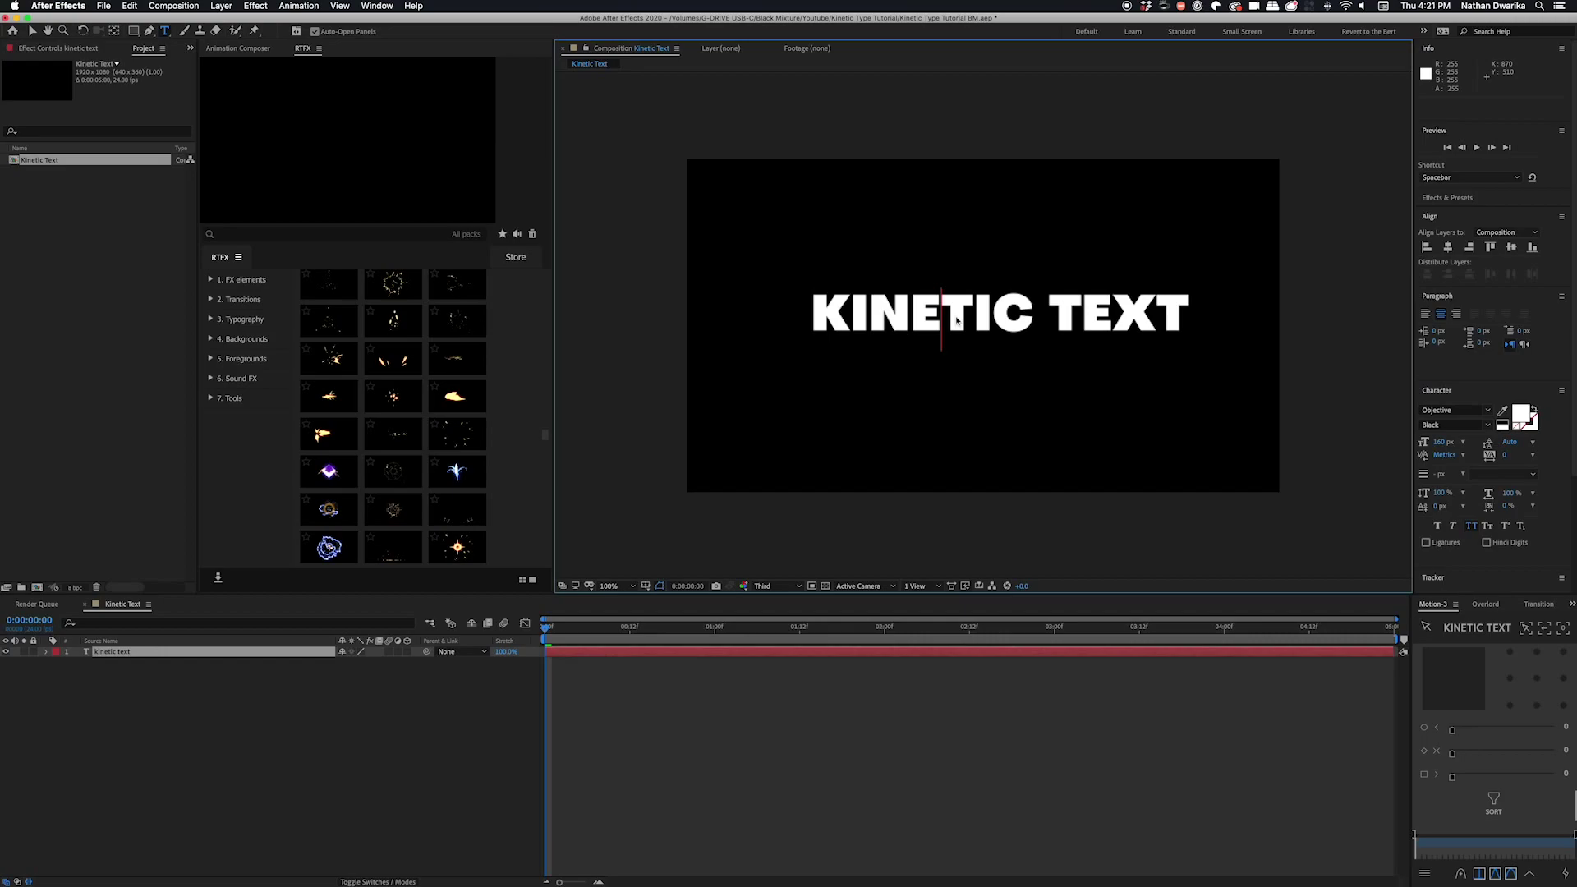
pyautogui.click(32, 31)
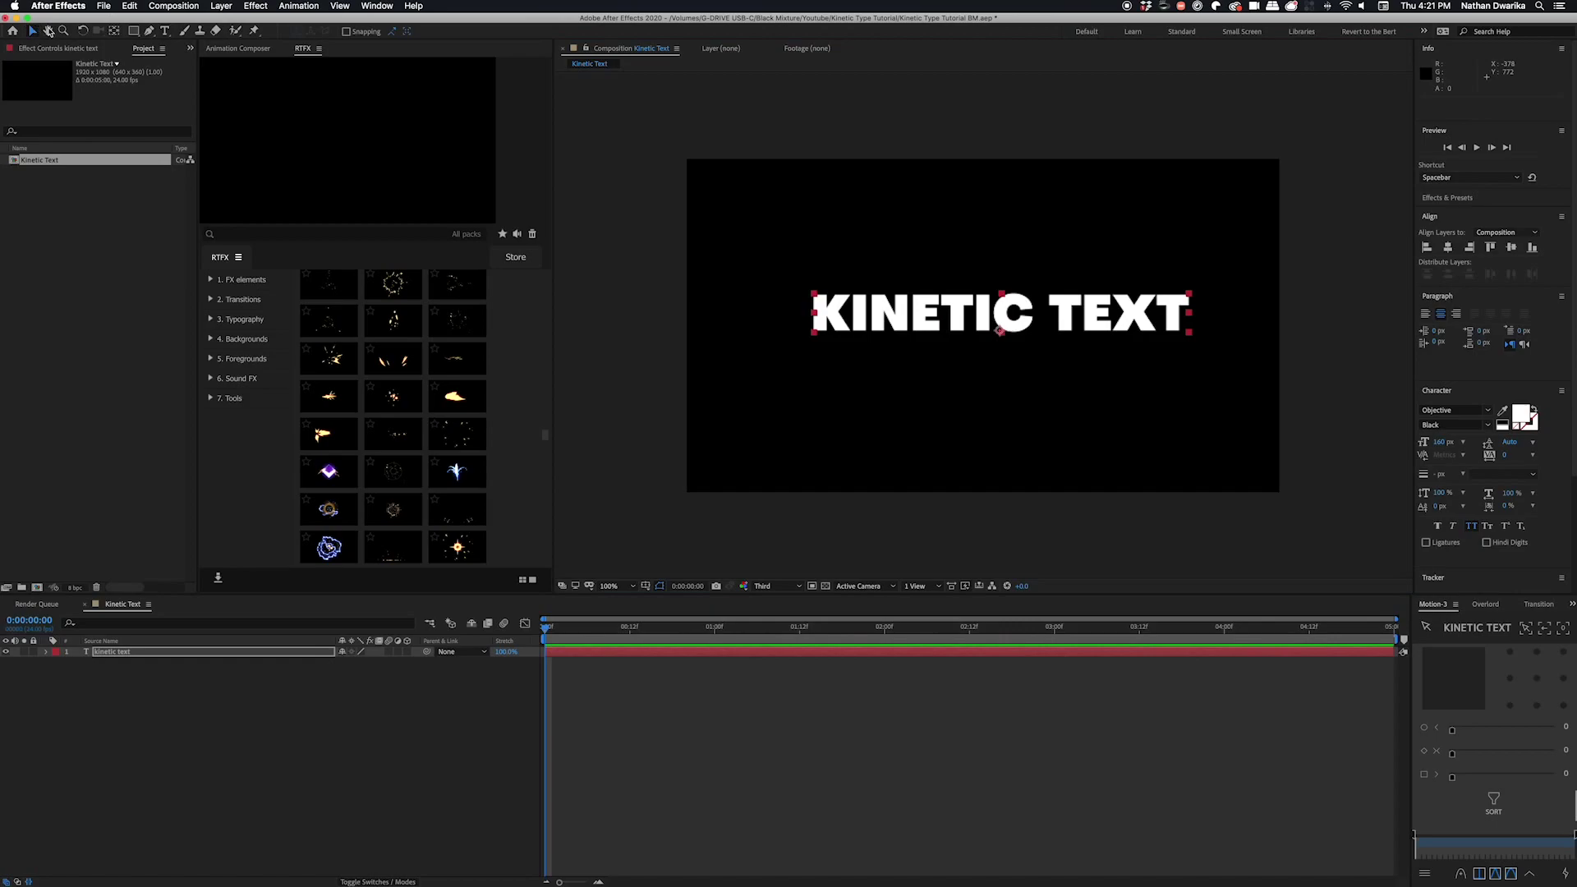
pyautogui.moveTo(995, 316); pyautogui.dragTo(990, 320)
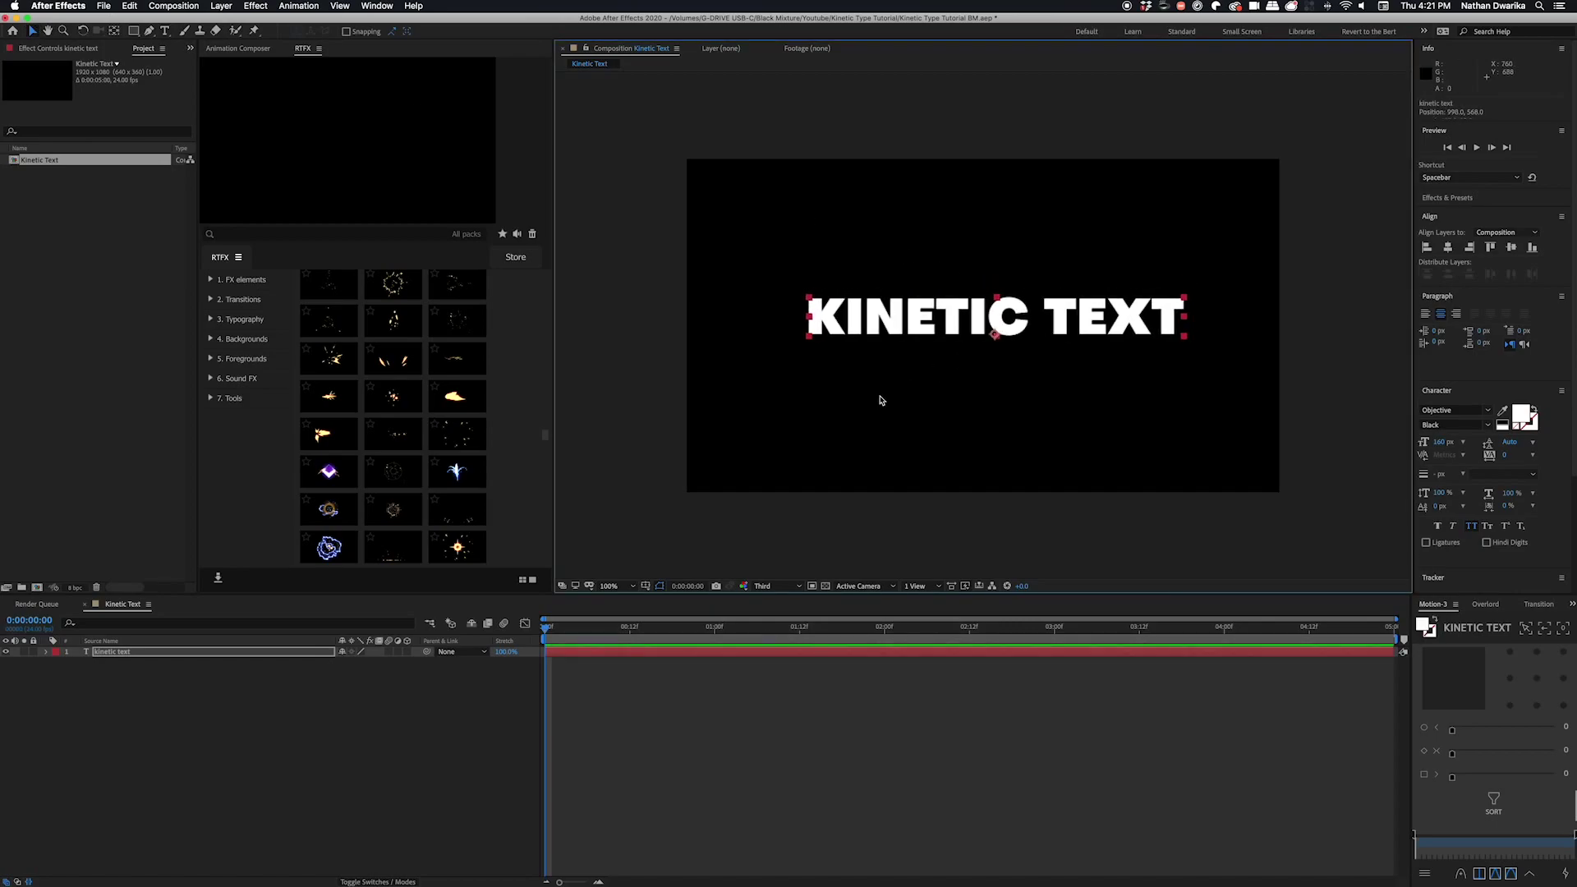
pyautogui.click(646, 586)
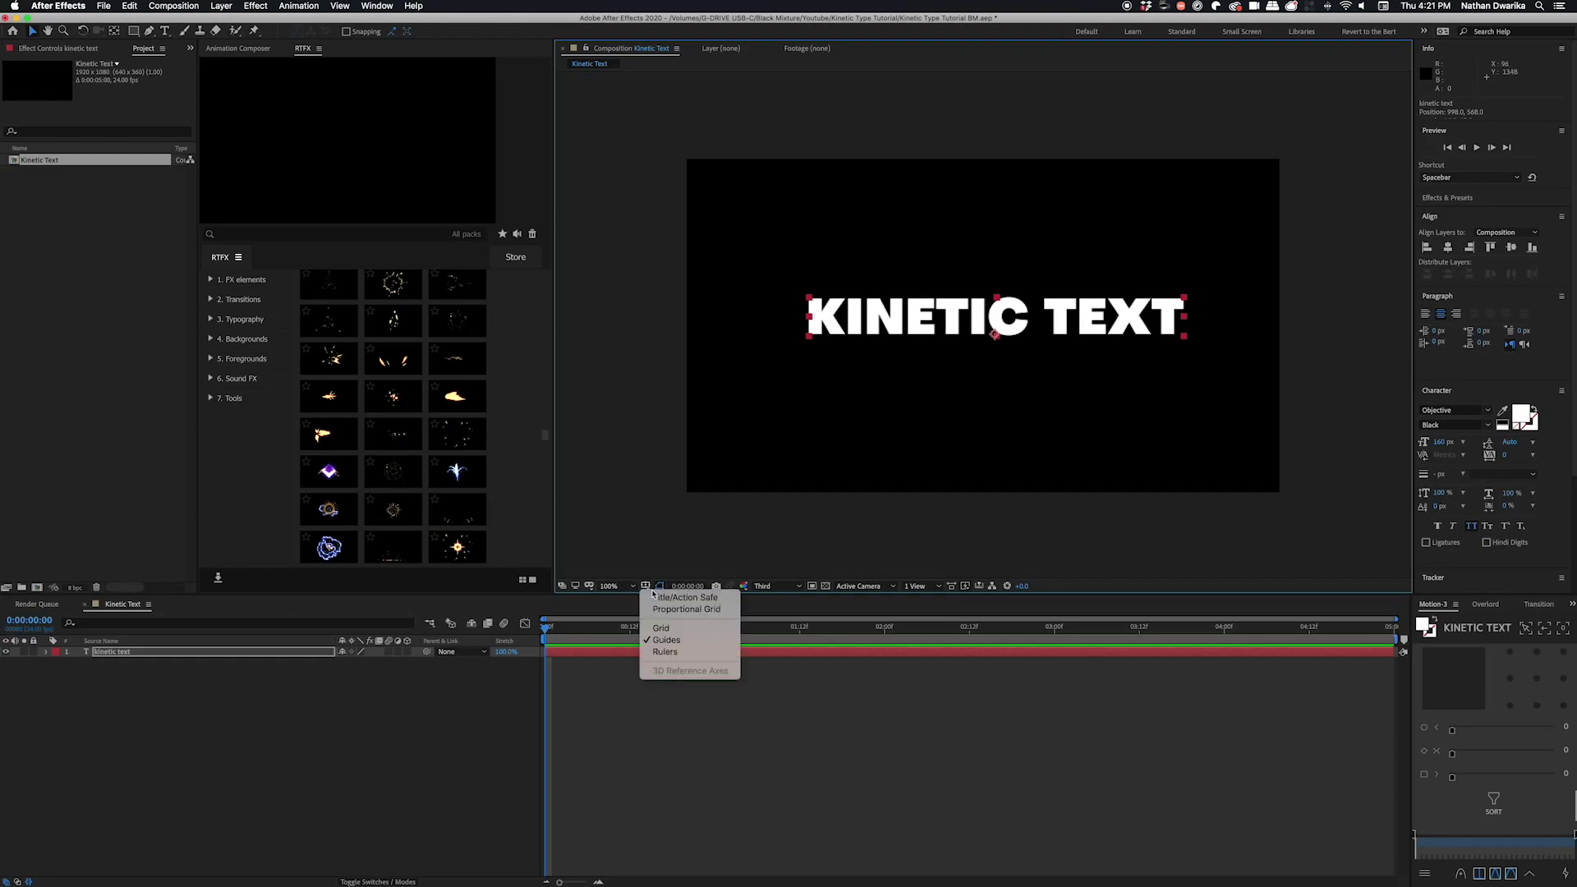
pyautogui.click(658, 598)
pyautogui.moveTo(1027, 318); pyautogui.dragTo(1014, 327)
pyautogui.moveTo(795, 437); pyautogui.dragTo(792, 439)
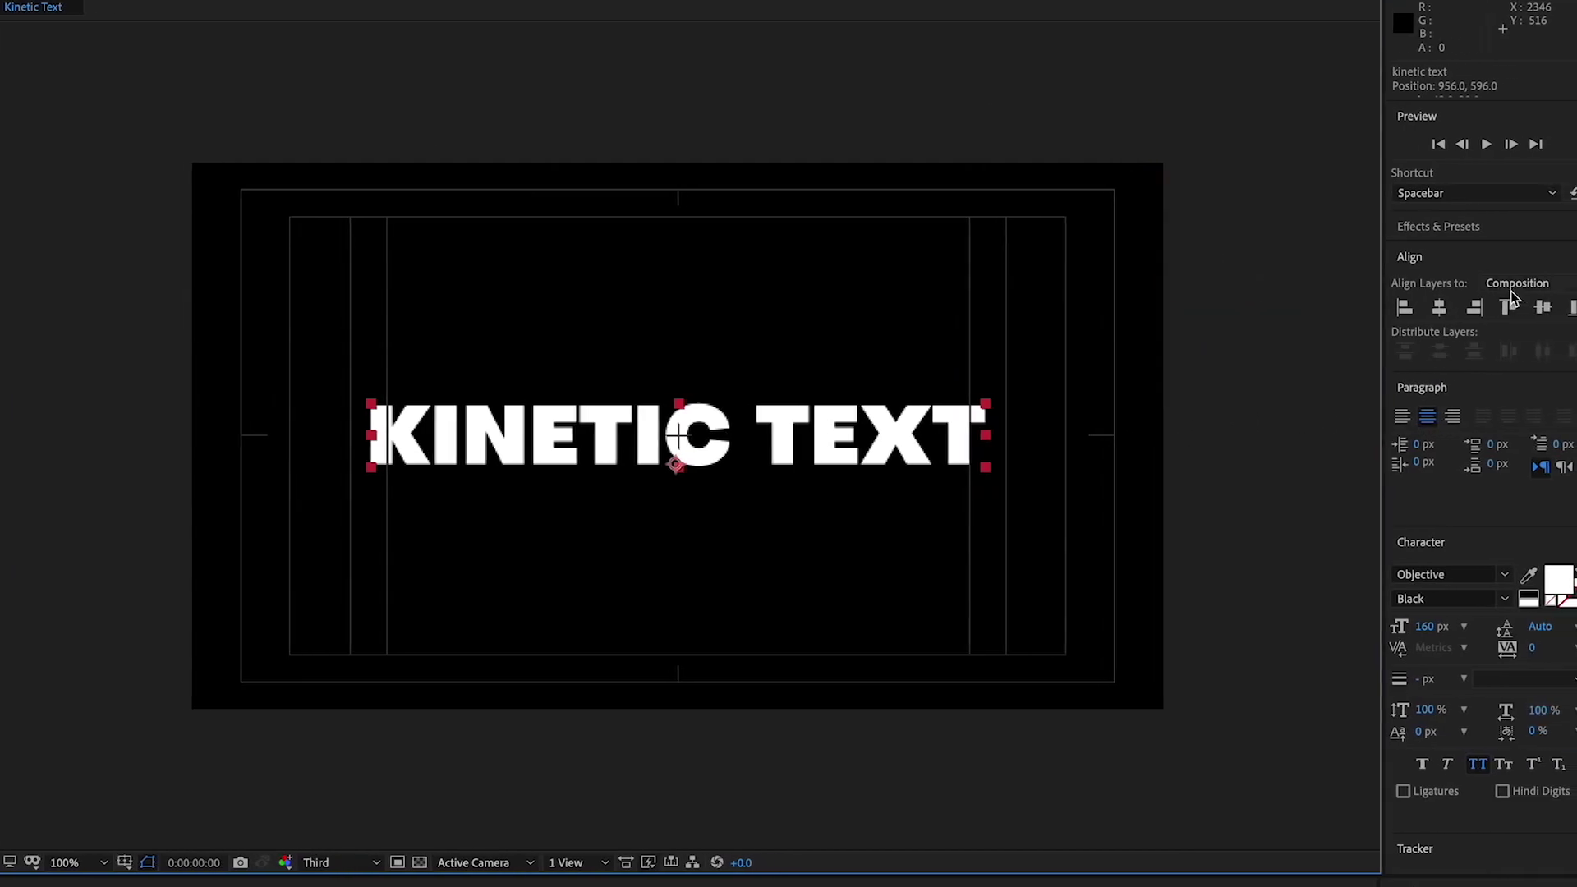
pyautogui.click(1476, 312)
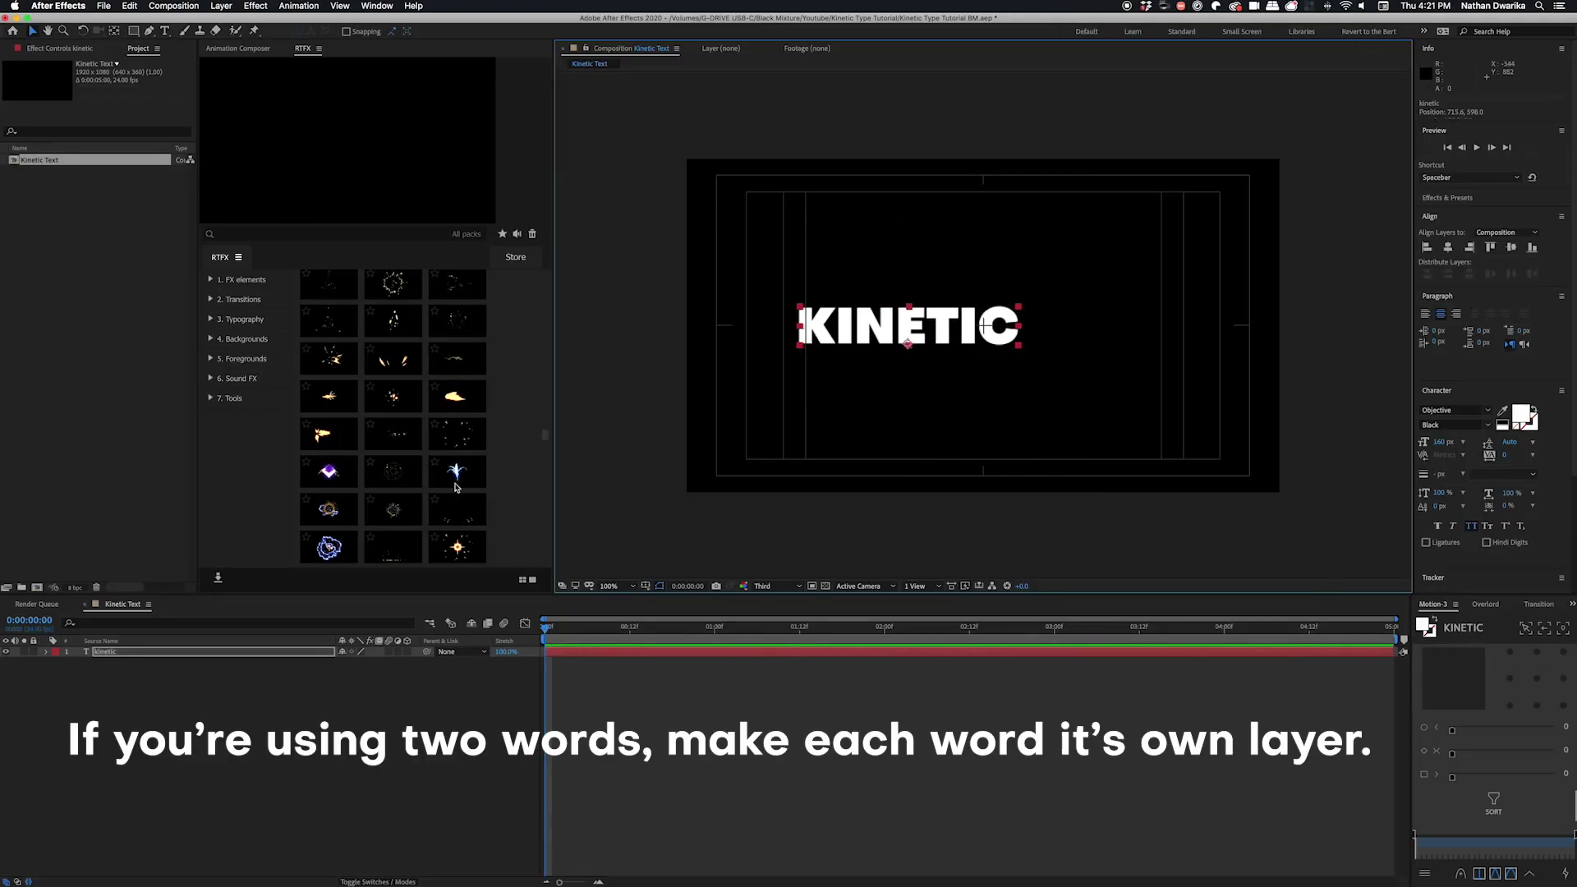
# Duplicate the "kinetic" text layer, place the copy to the right of the original and change its wording to "text"
pyautogui.press('super+d')
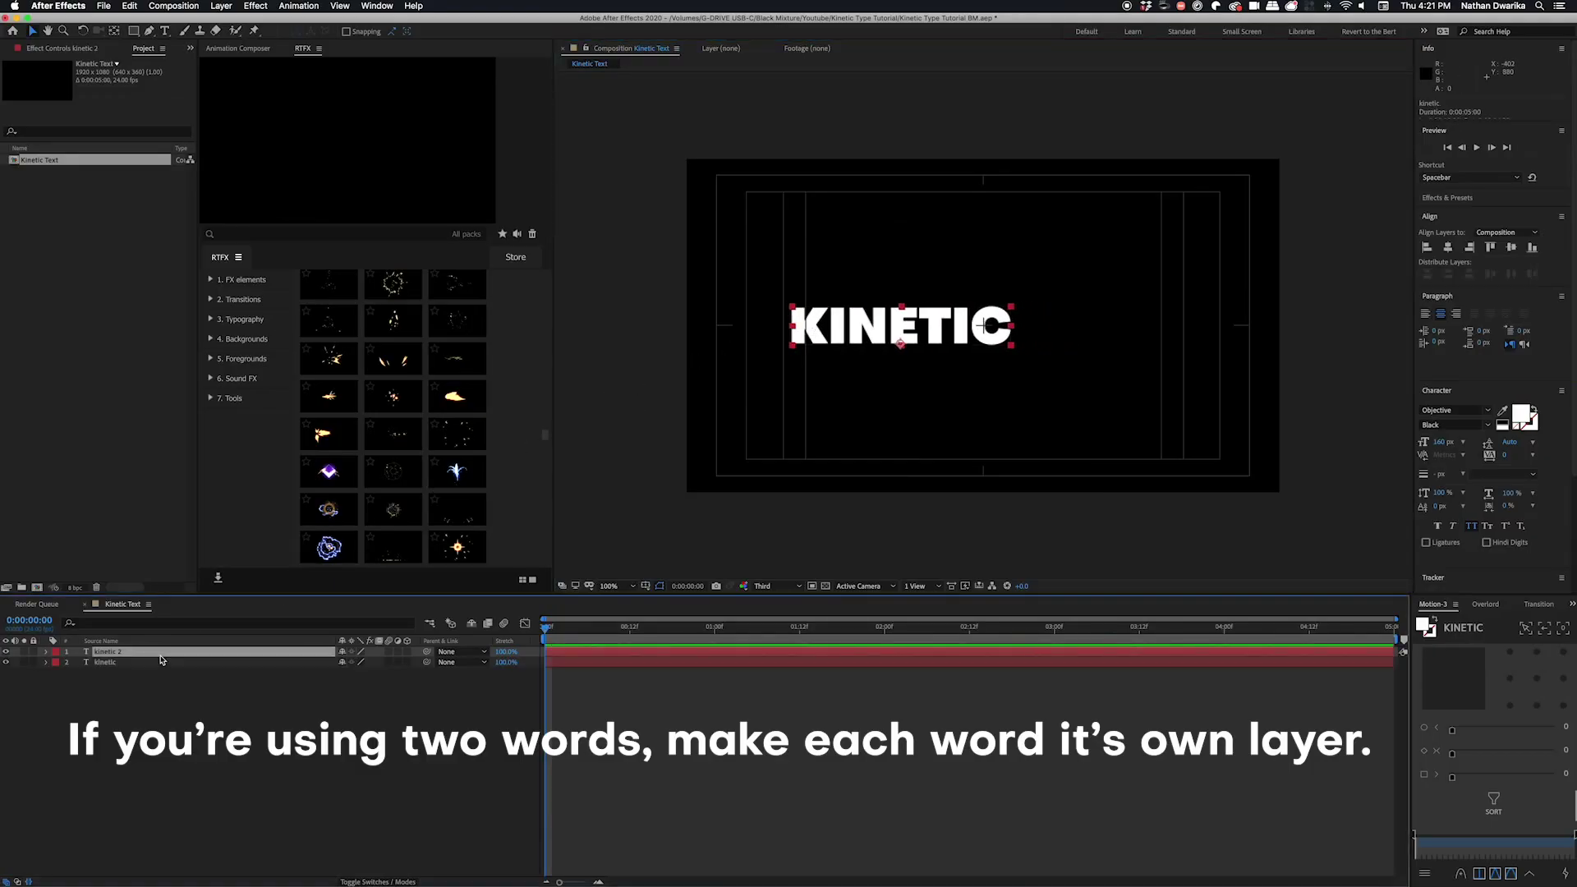
pyautogui.moveTo(887, 321); pyautogui.dragTo(1125, 320)
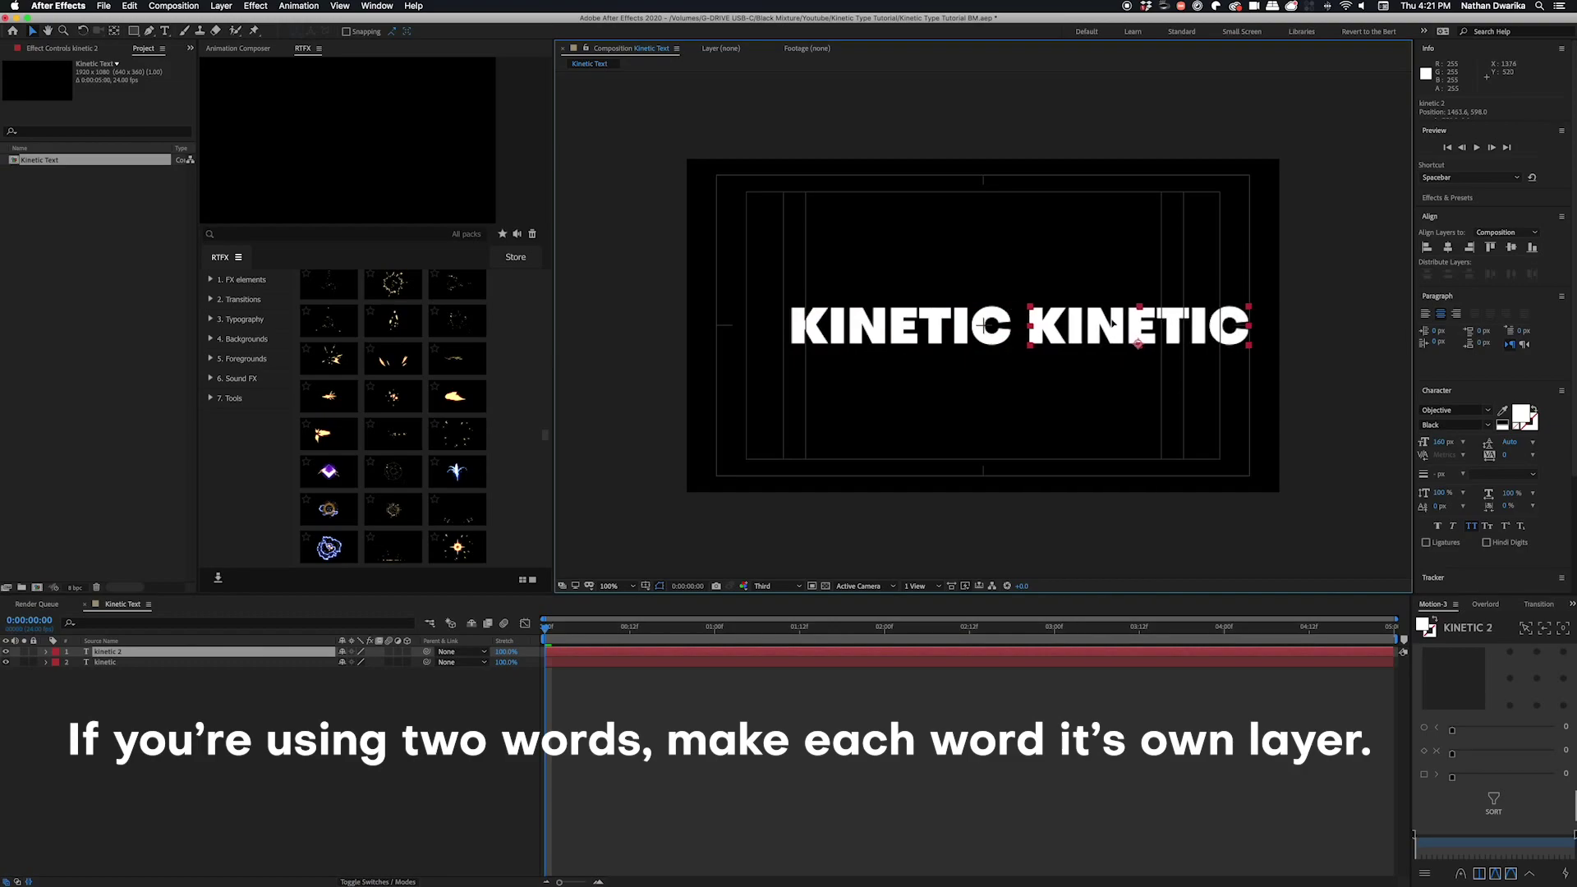
pyautogui.press('super+t')
pyautogui.write('t')
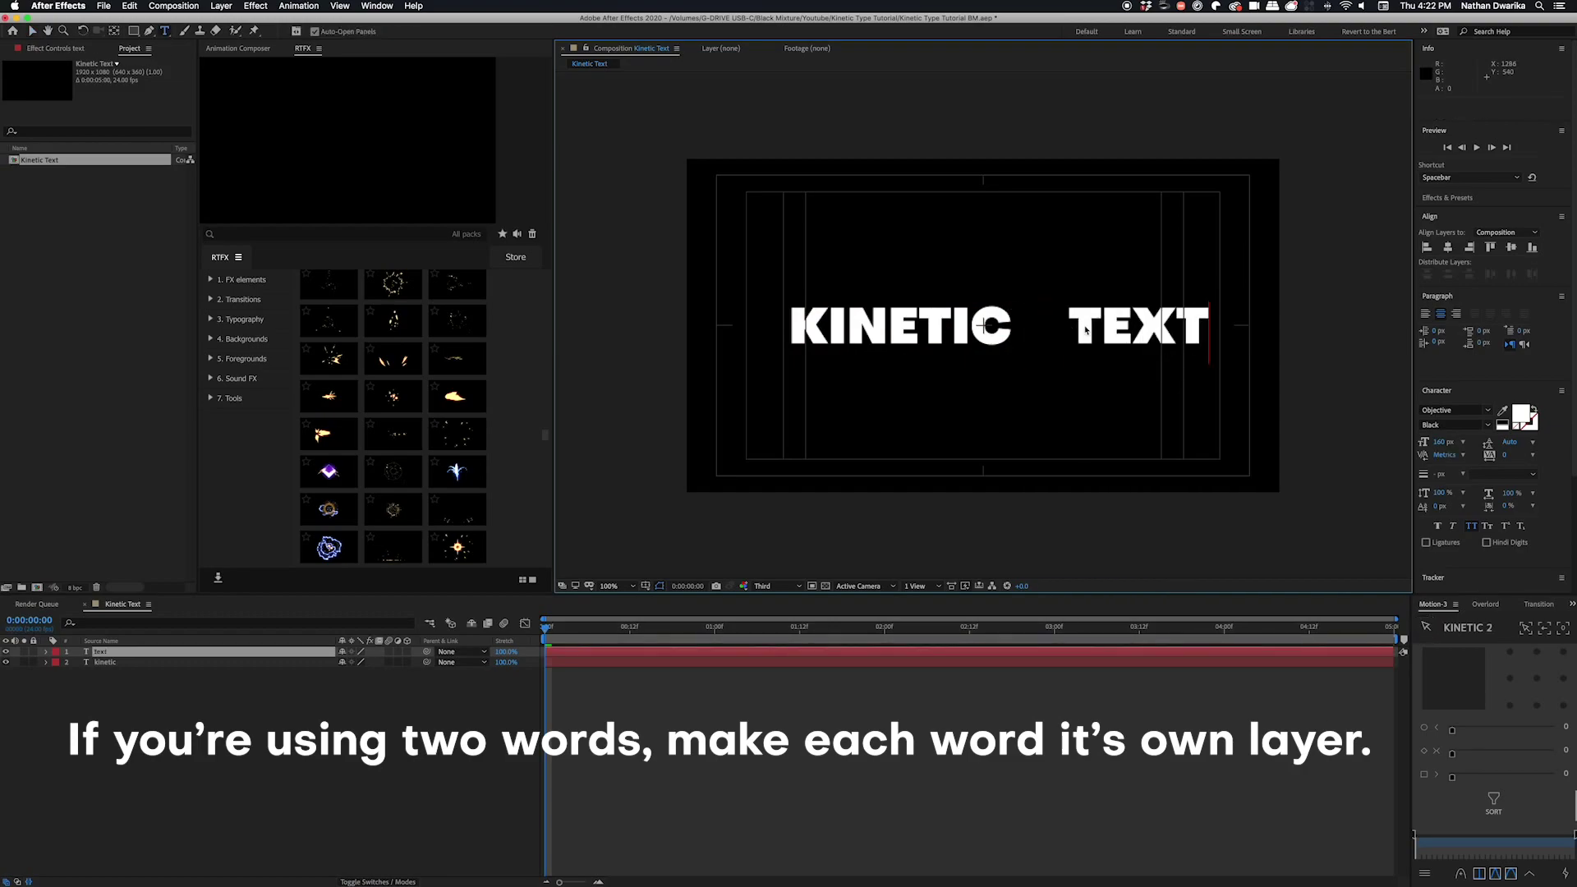
pyautogui.click(32, 30)
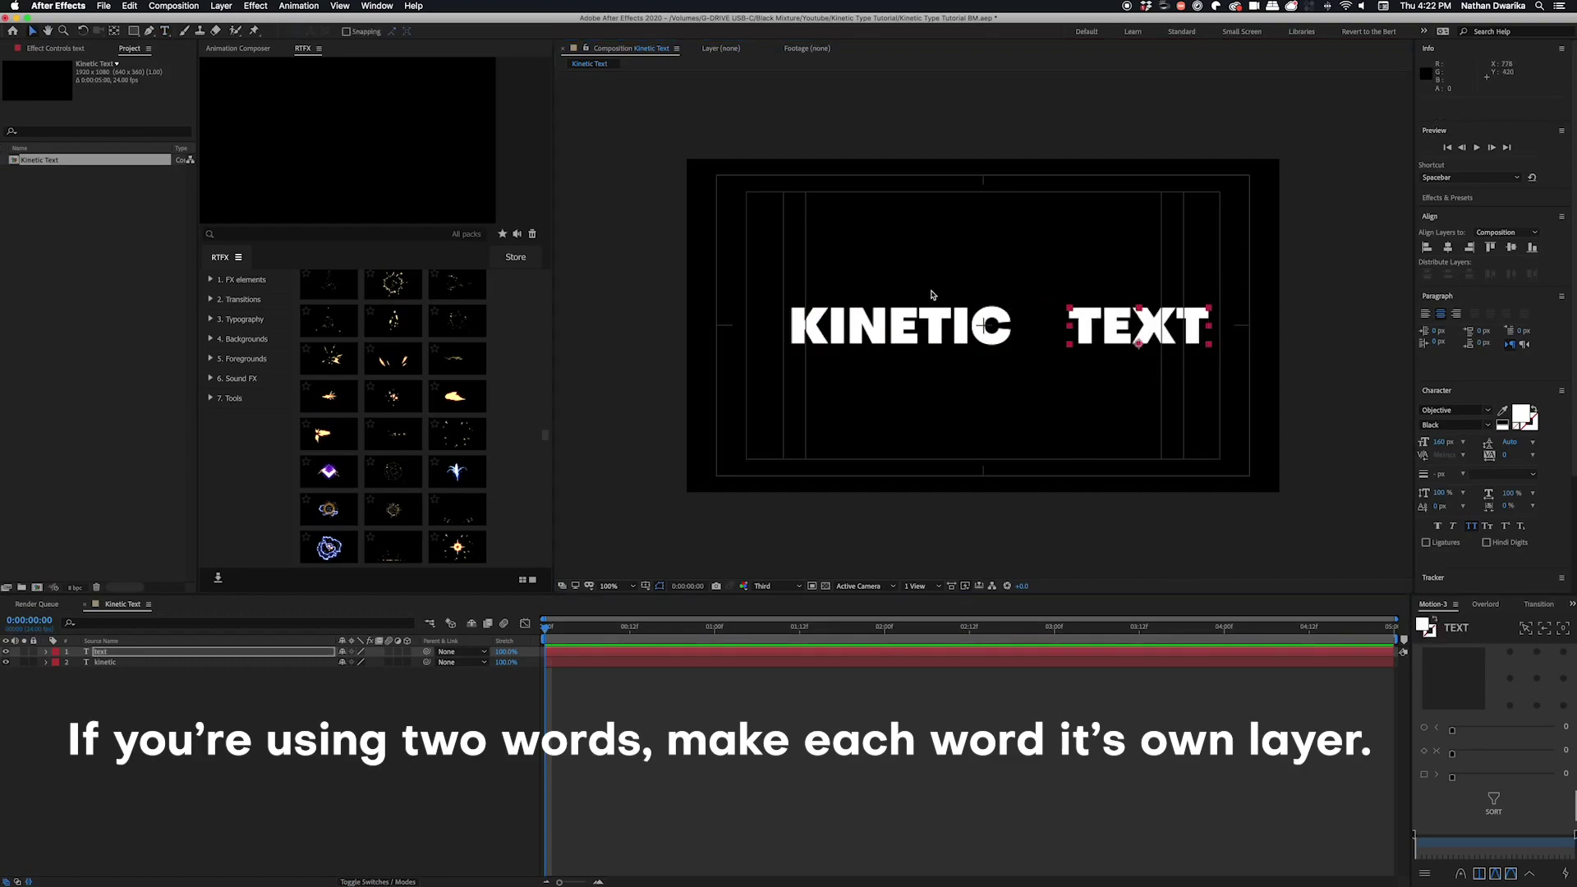
# Move the "text" layer closer to "kinetic" on the same baseline, leaving a normal word space between them
pyautogui.moveTo(1091, 330); pyautogui.dragTo(1077, 327)
pyautogui.click(1019, 419)
pyautogui.click(1084, 326)
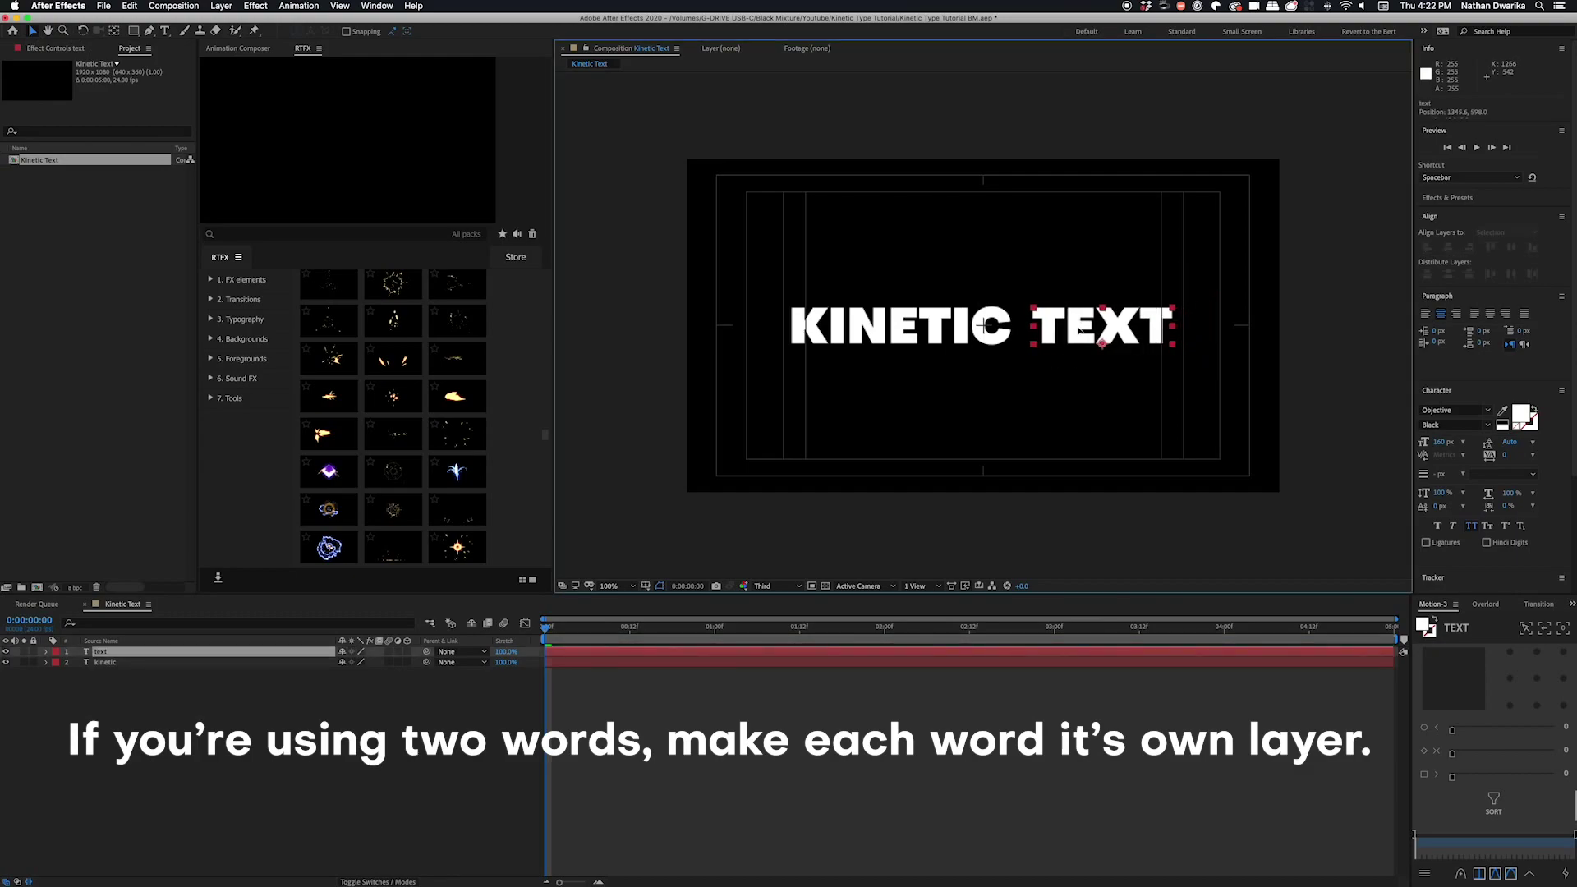
pyautogui.click(1039, 397)
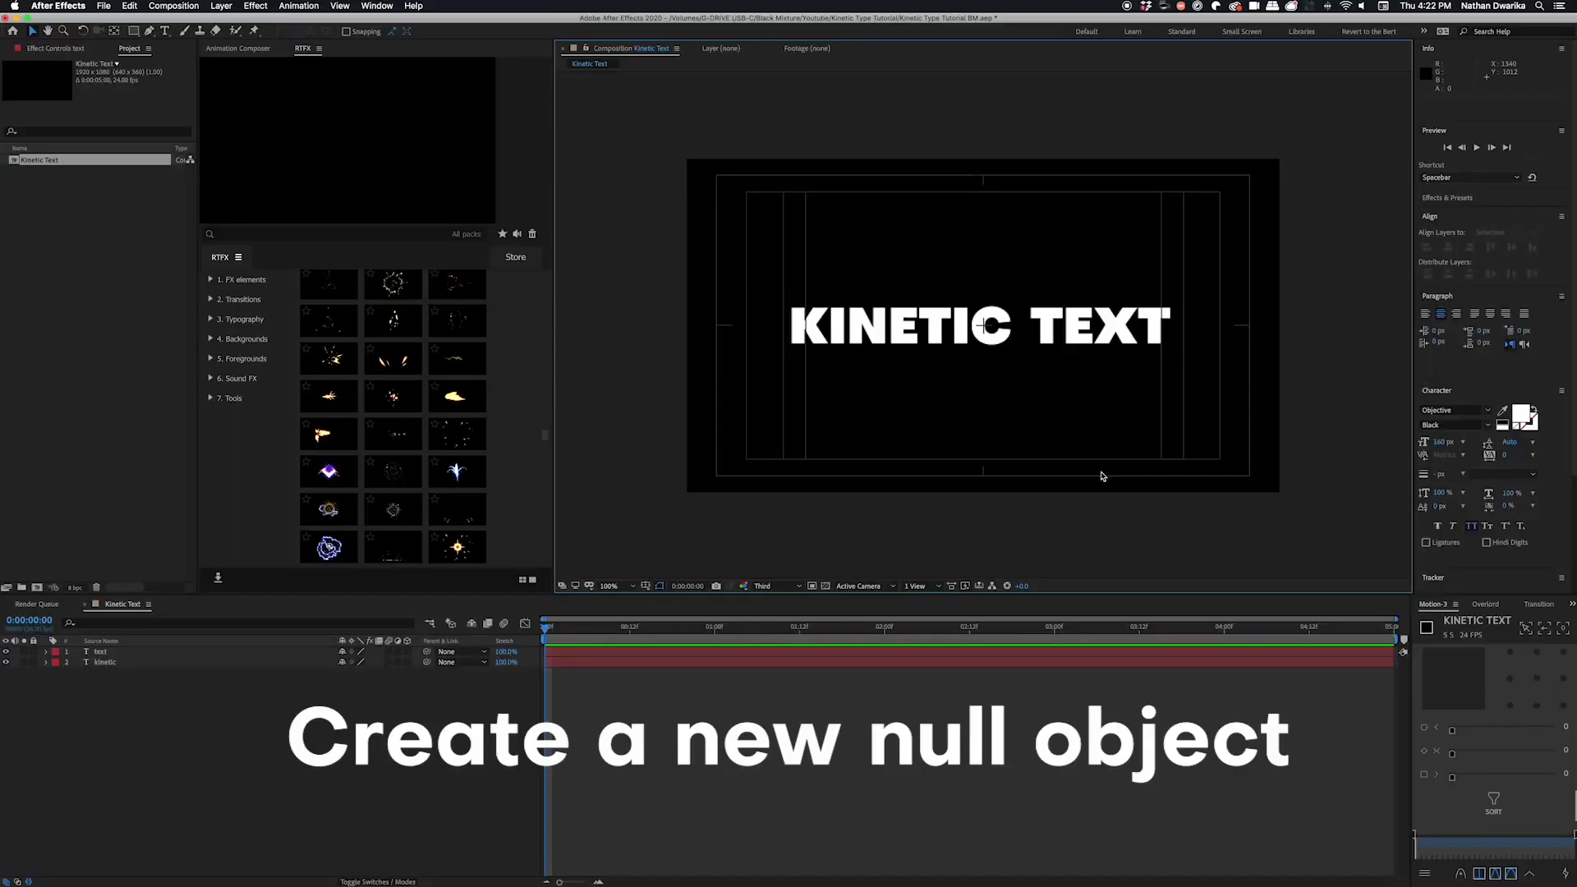
# Create a null object and centre it vertically and horizontally in the composition
pyautogui.rightClick(239, 690)
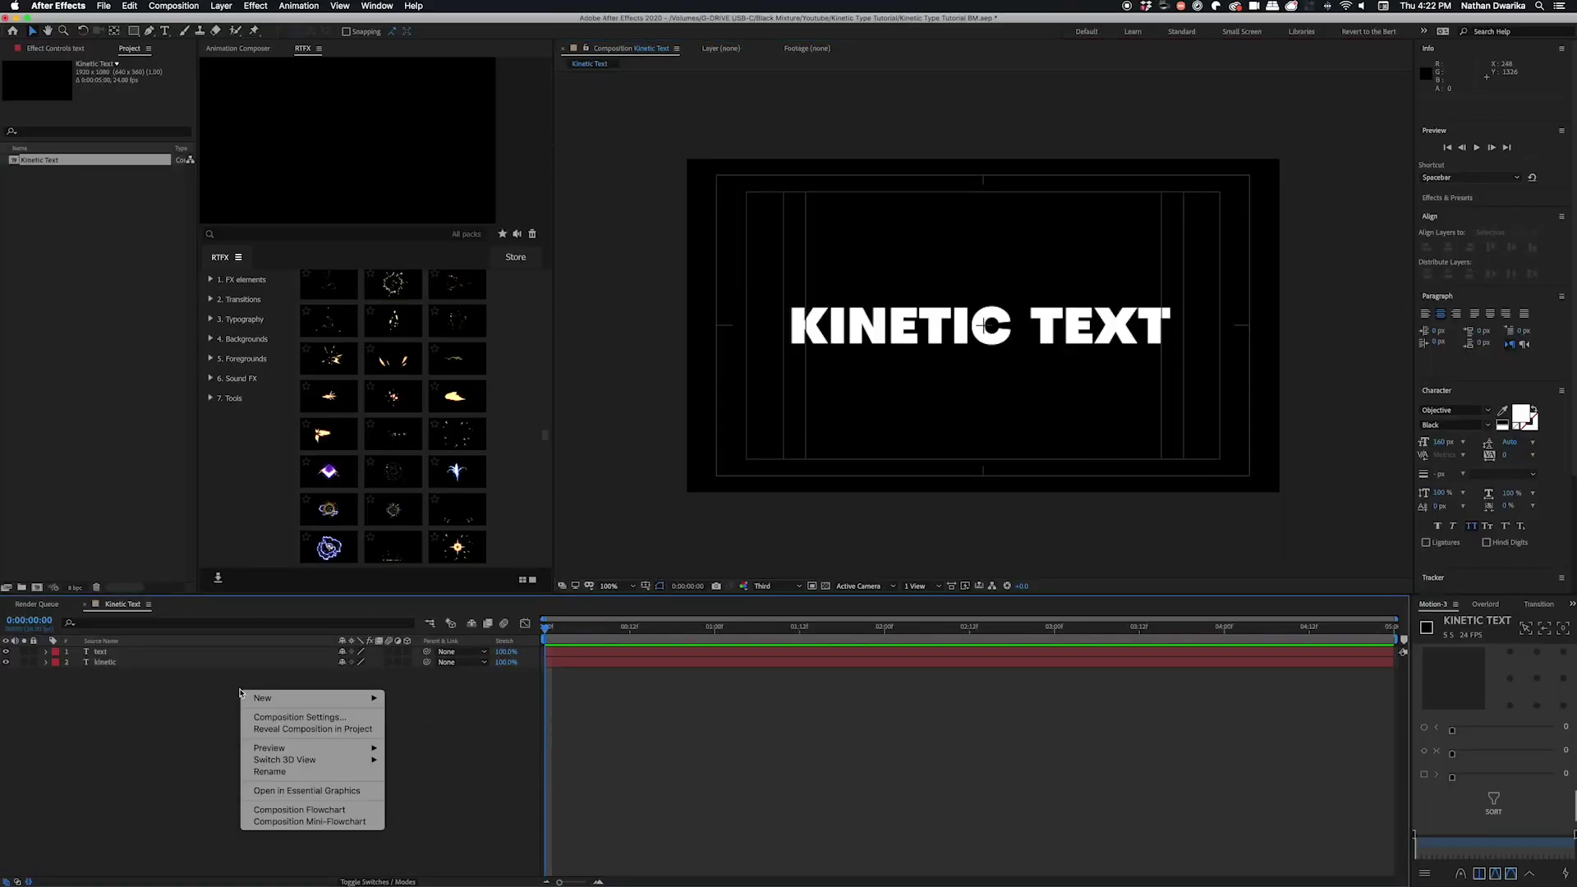
pyautogui.moveTo(263, 696)
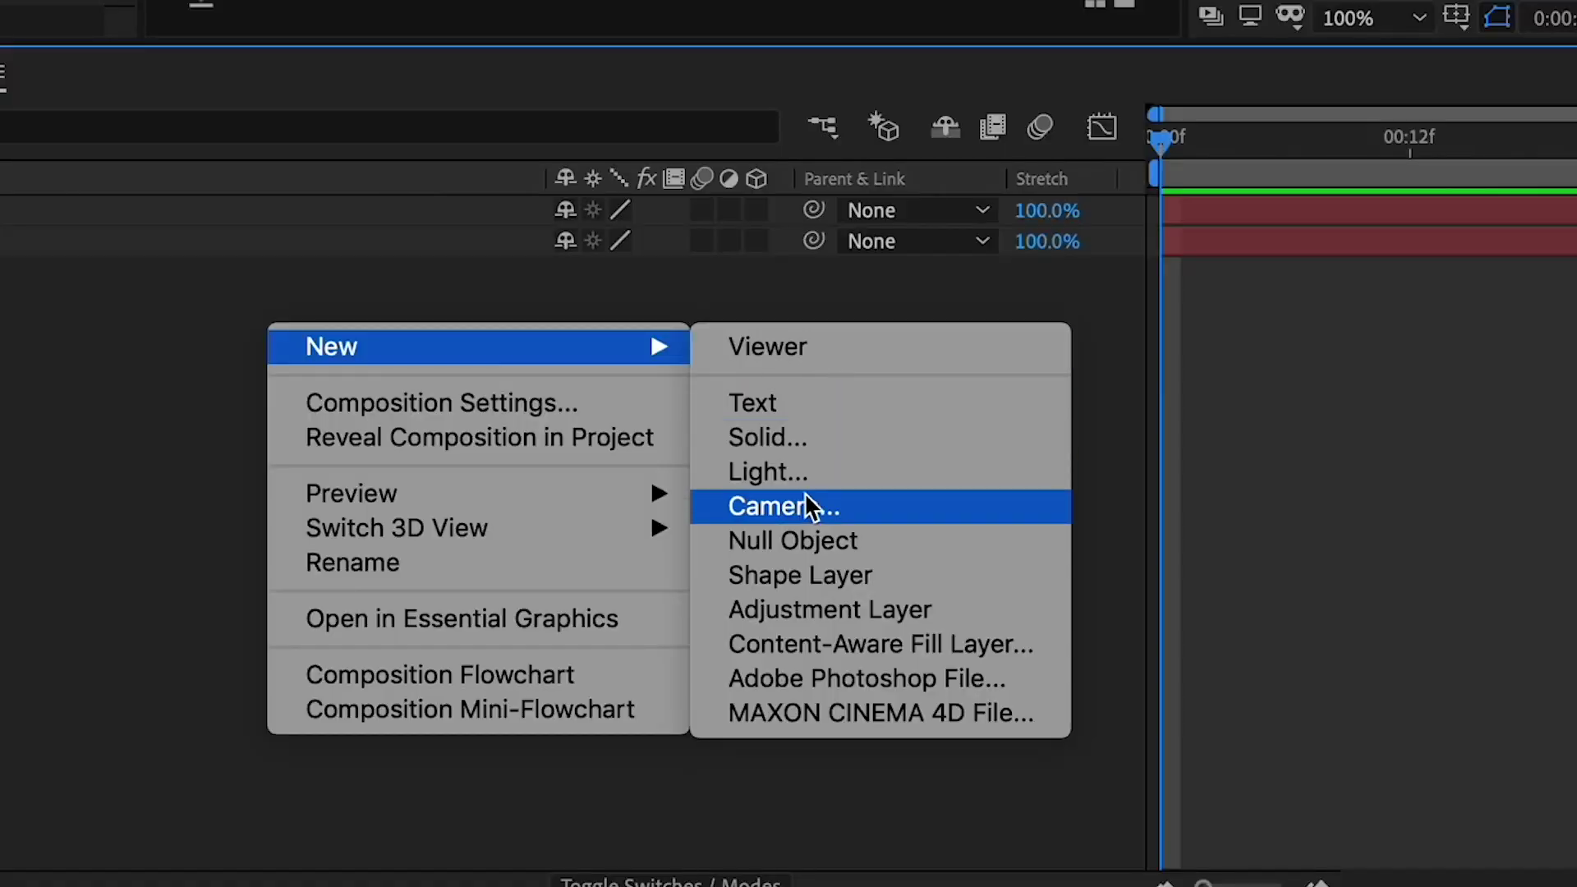
pyautogui.click(785, 542)
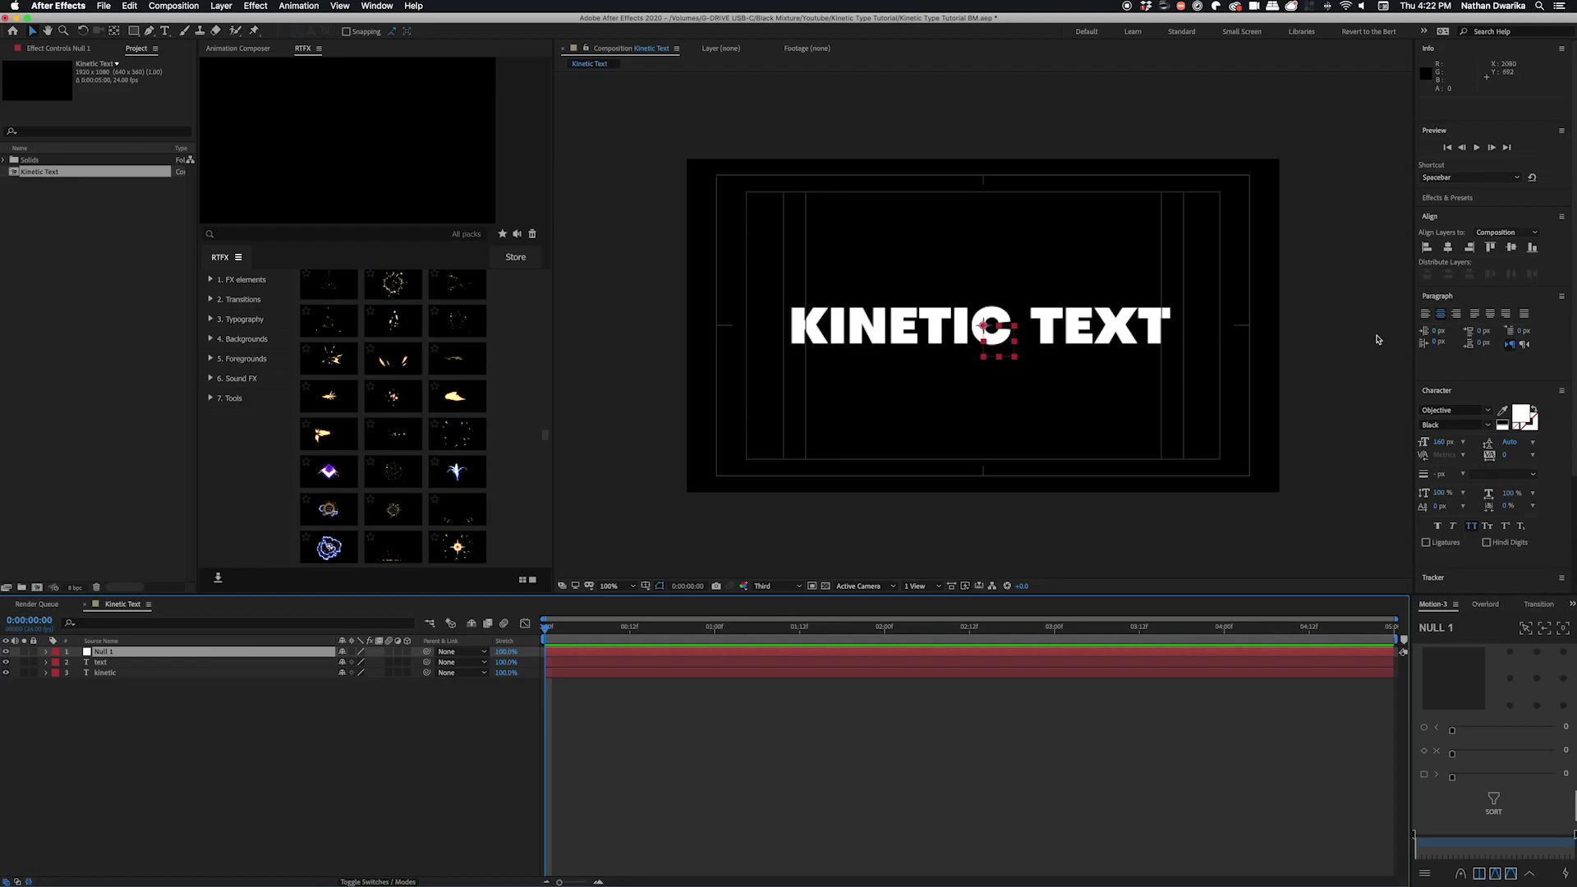
pyautogui.click(1511, 247)
pyautogui.click(1447, 246)
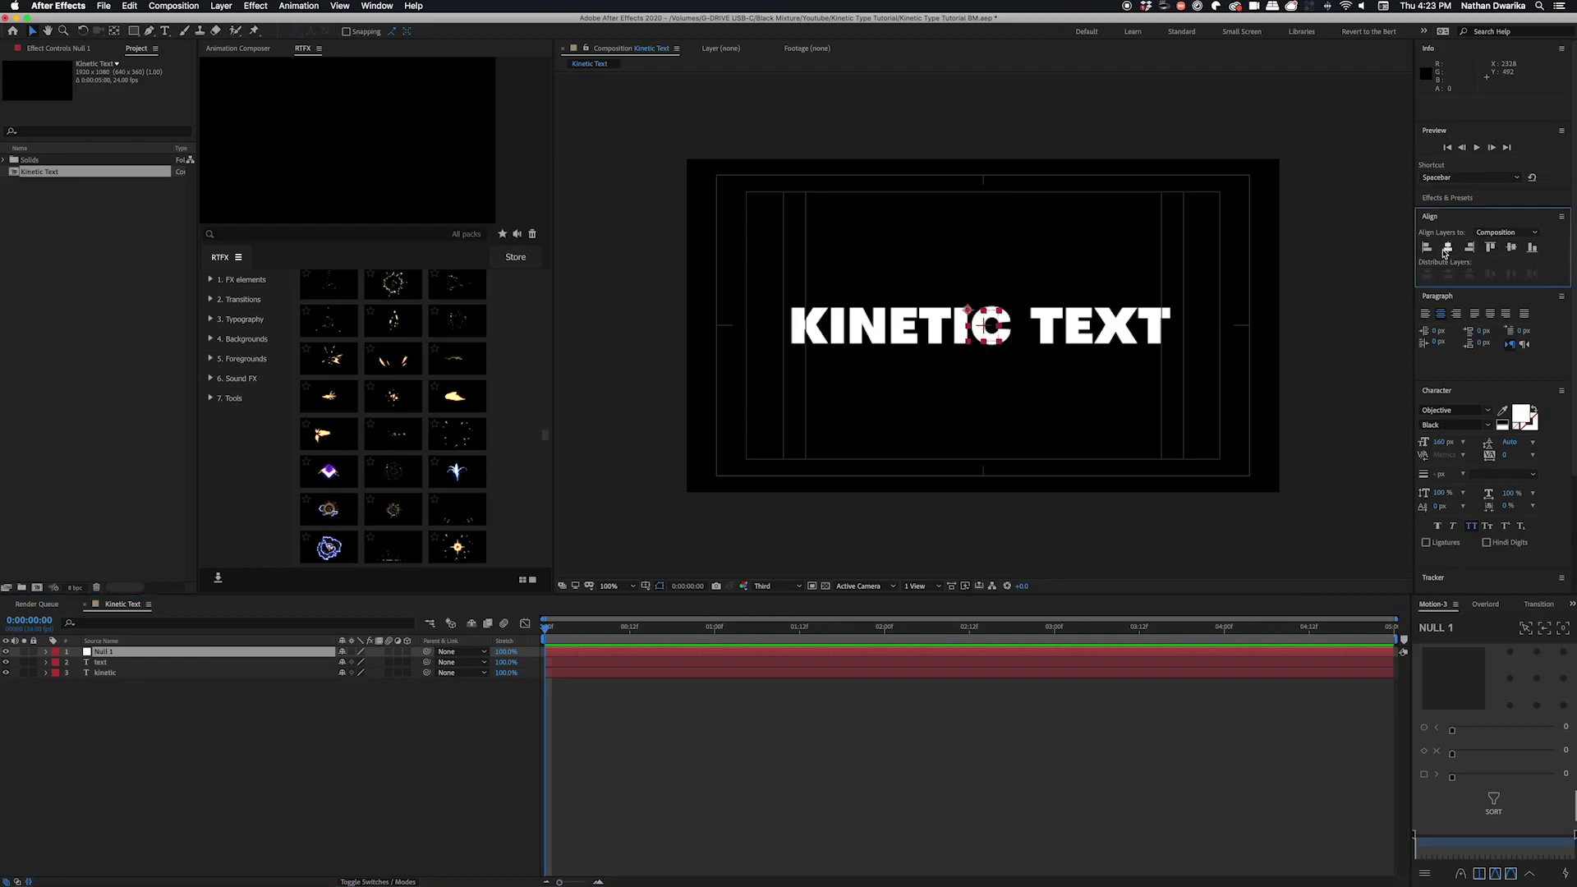
# Parent the "text" and "kinetic" layers to the null object and set the null's scale to 94%
pyautogui.click(101, 662)
pyautogui.keyDown('shift'); pyautogui.click(105, 673); pyautogui.keyUp('shift')
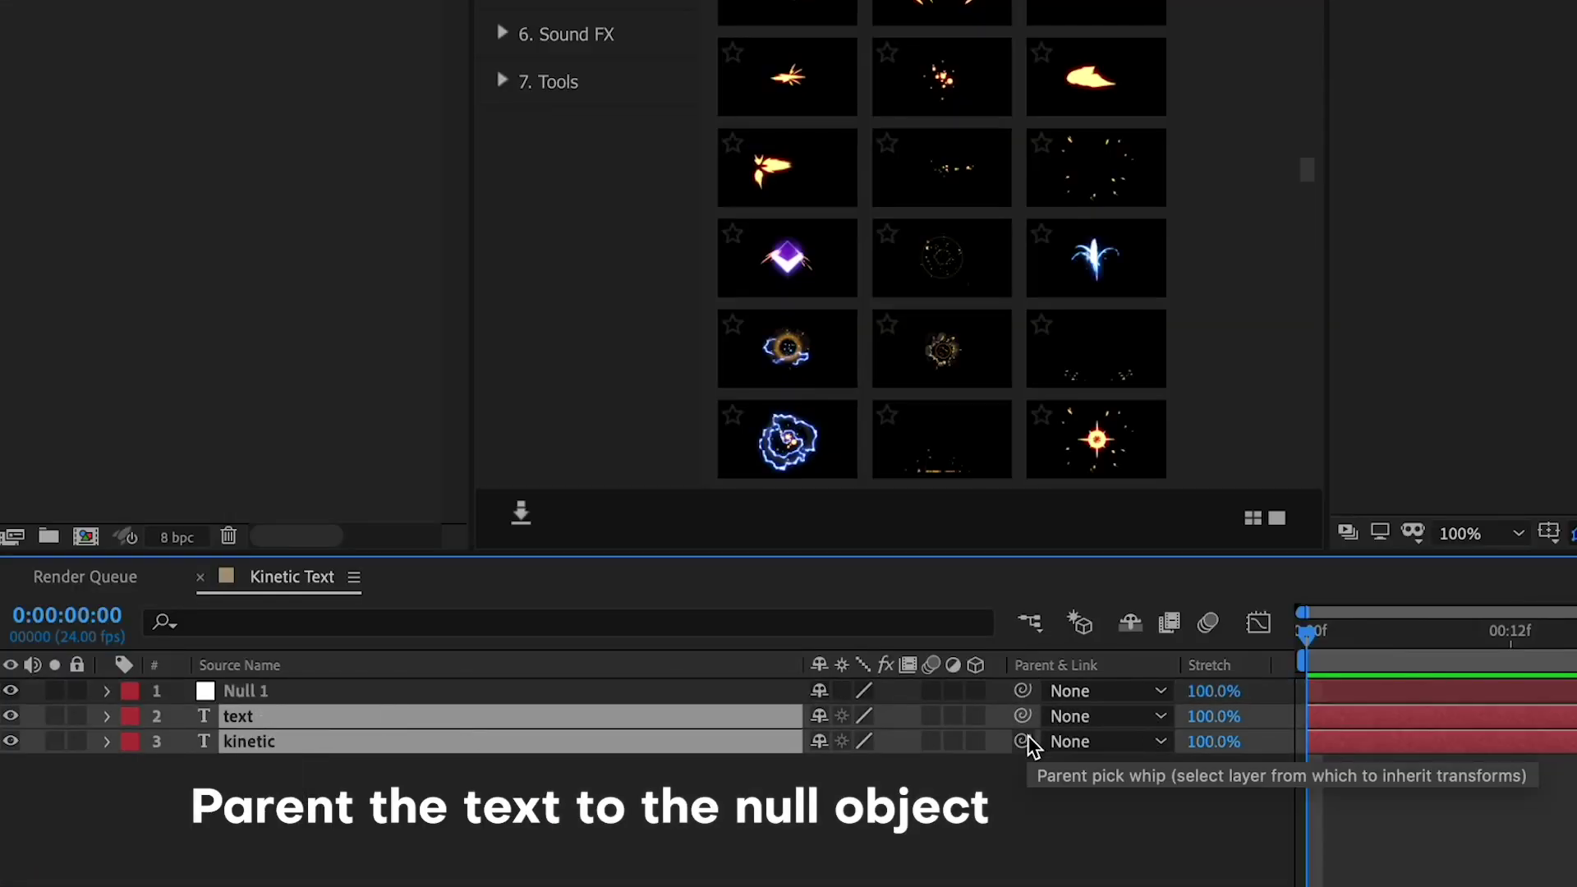
pyautogui.moveTo(1030, 744); pyautogui.dragTo(374, 672)
pyautogui.press('s')
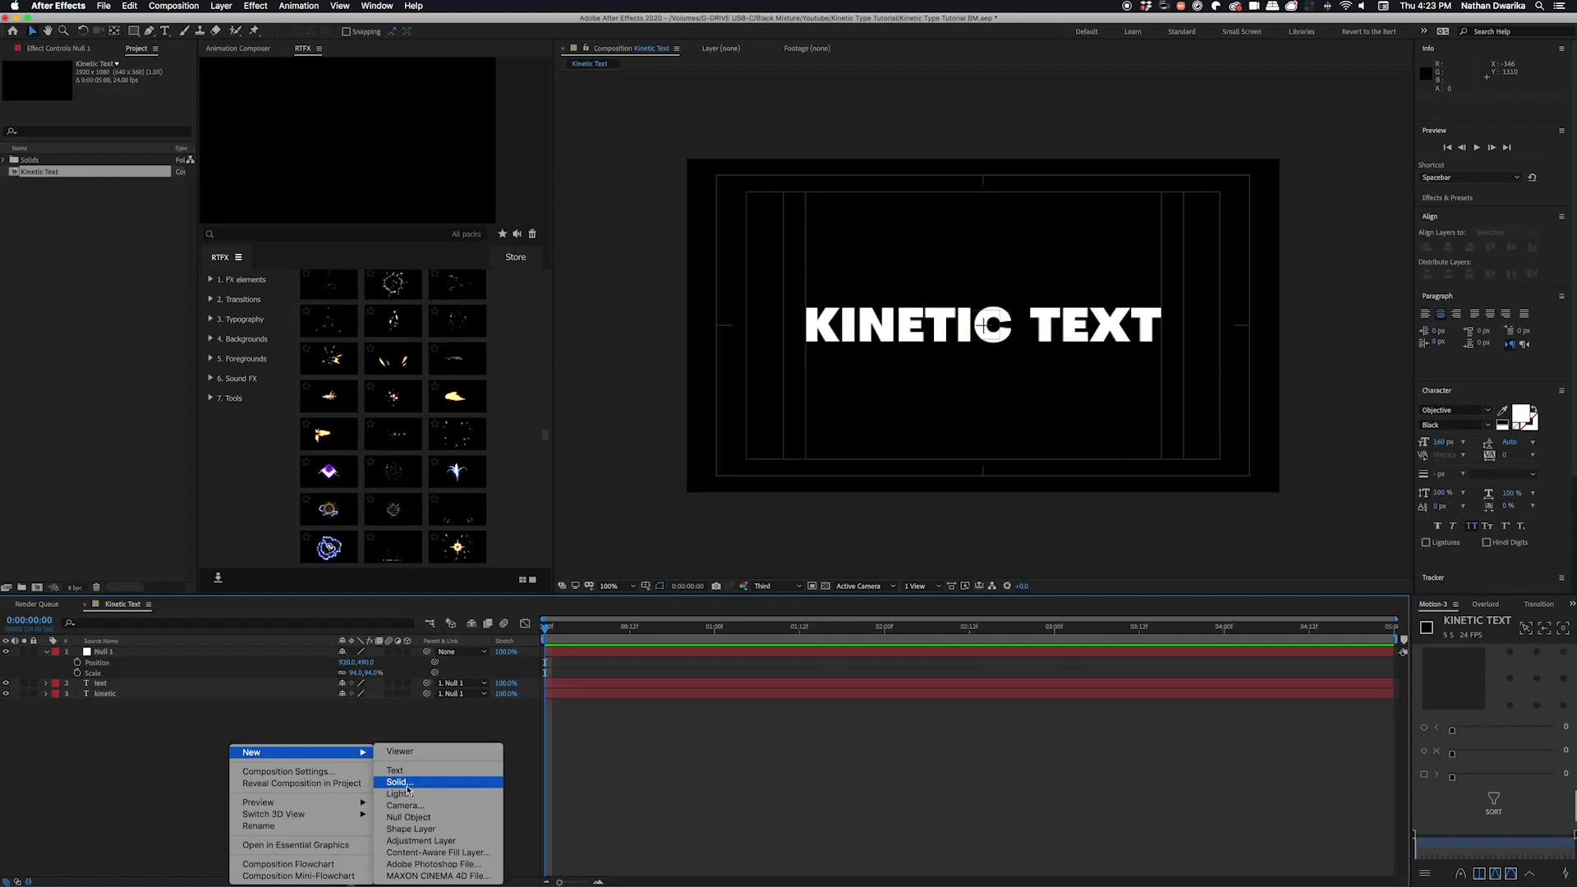
# Add a 1920 × 1080 px gray solid, squeeze it vertically into a band covering the words' height and parent it to the null
pyautogui.click(407, 784)
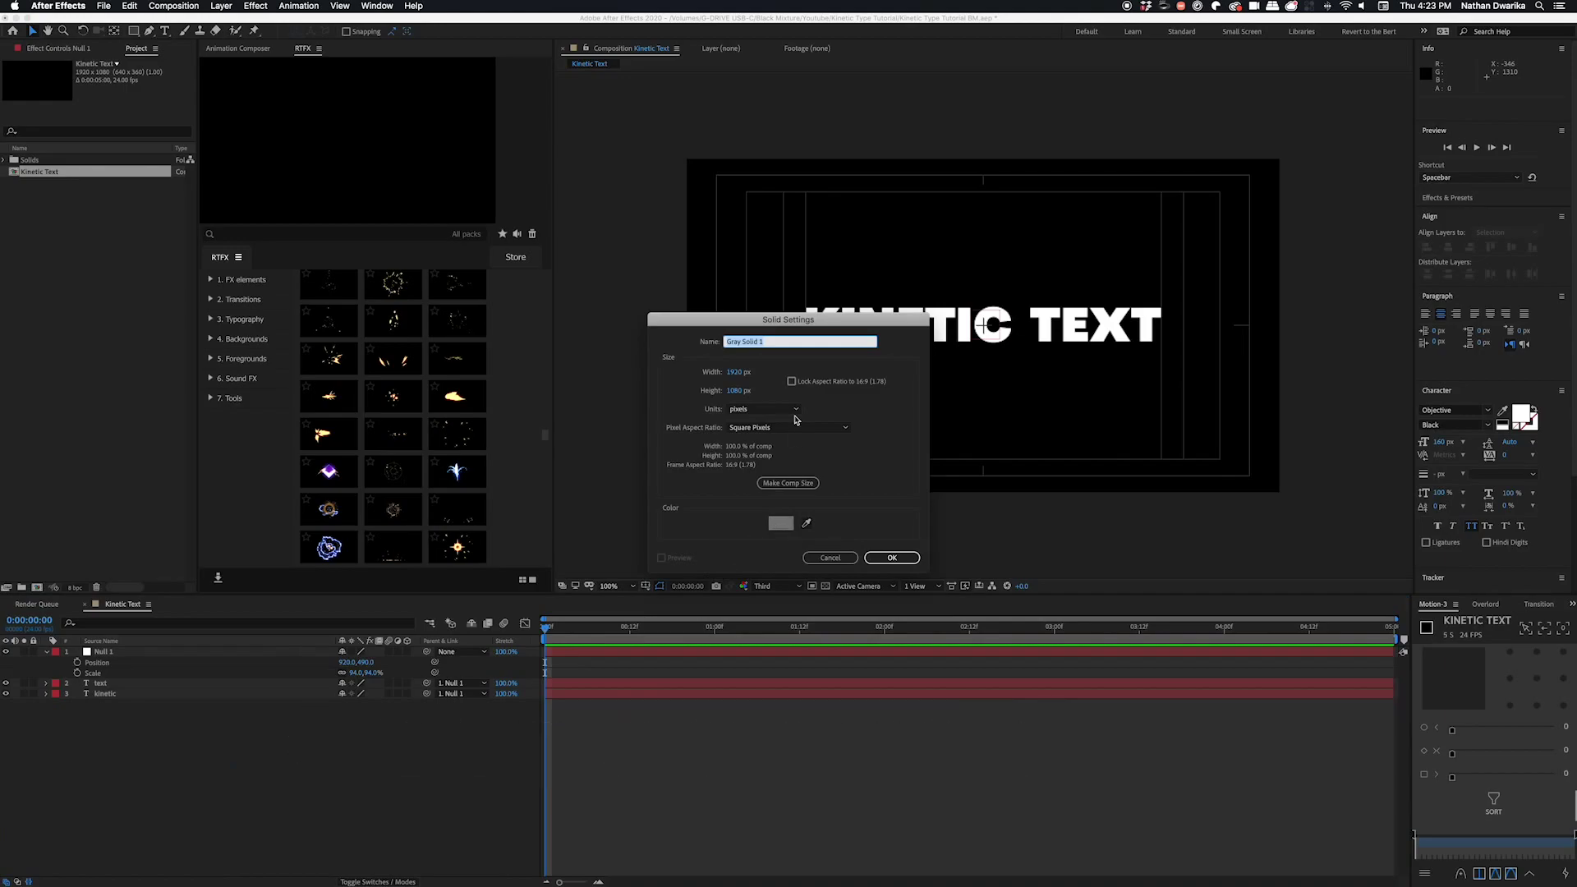
pyautogui.click(892, 558)
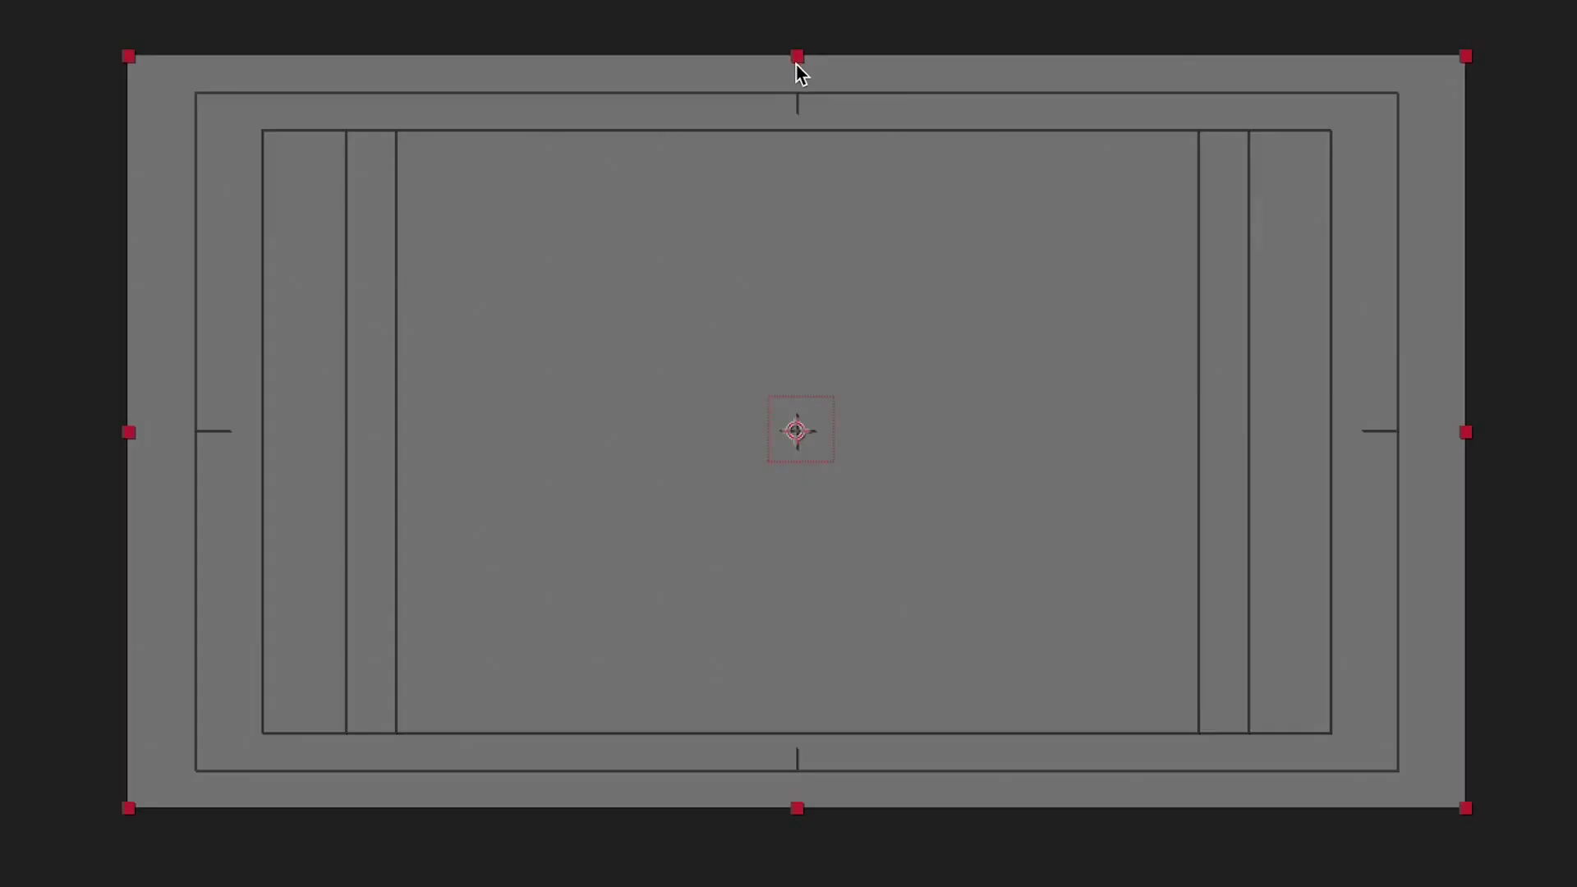
pyautogui.moveTo(801, 72); pyautogui.dragTo(816, 401)
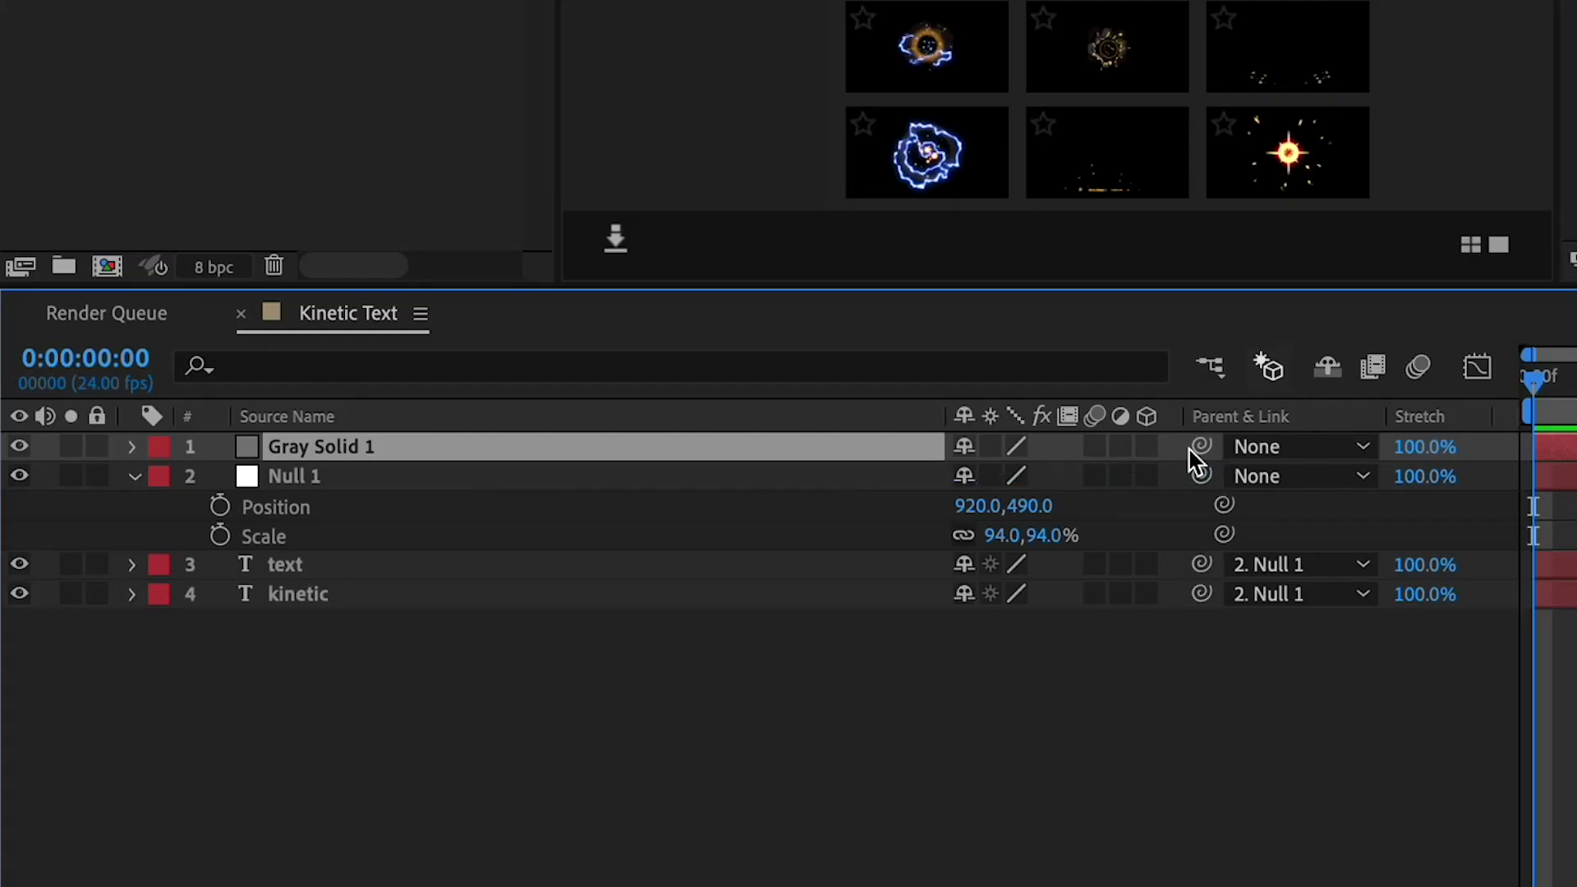
pyautogui.moveTo(426, 651); pyautogui.dragTo(221, 668)
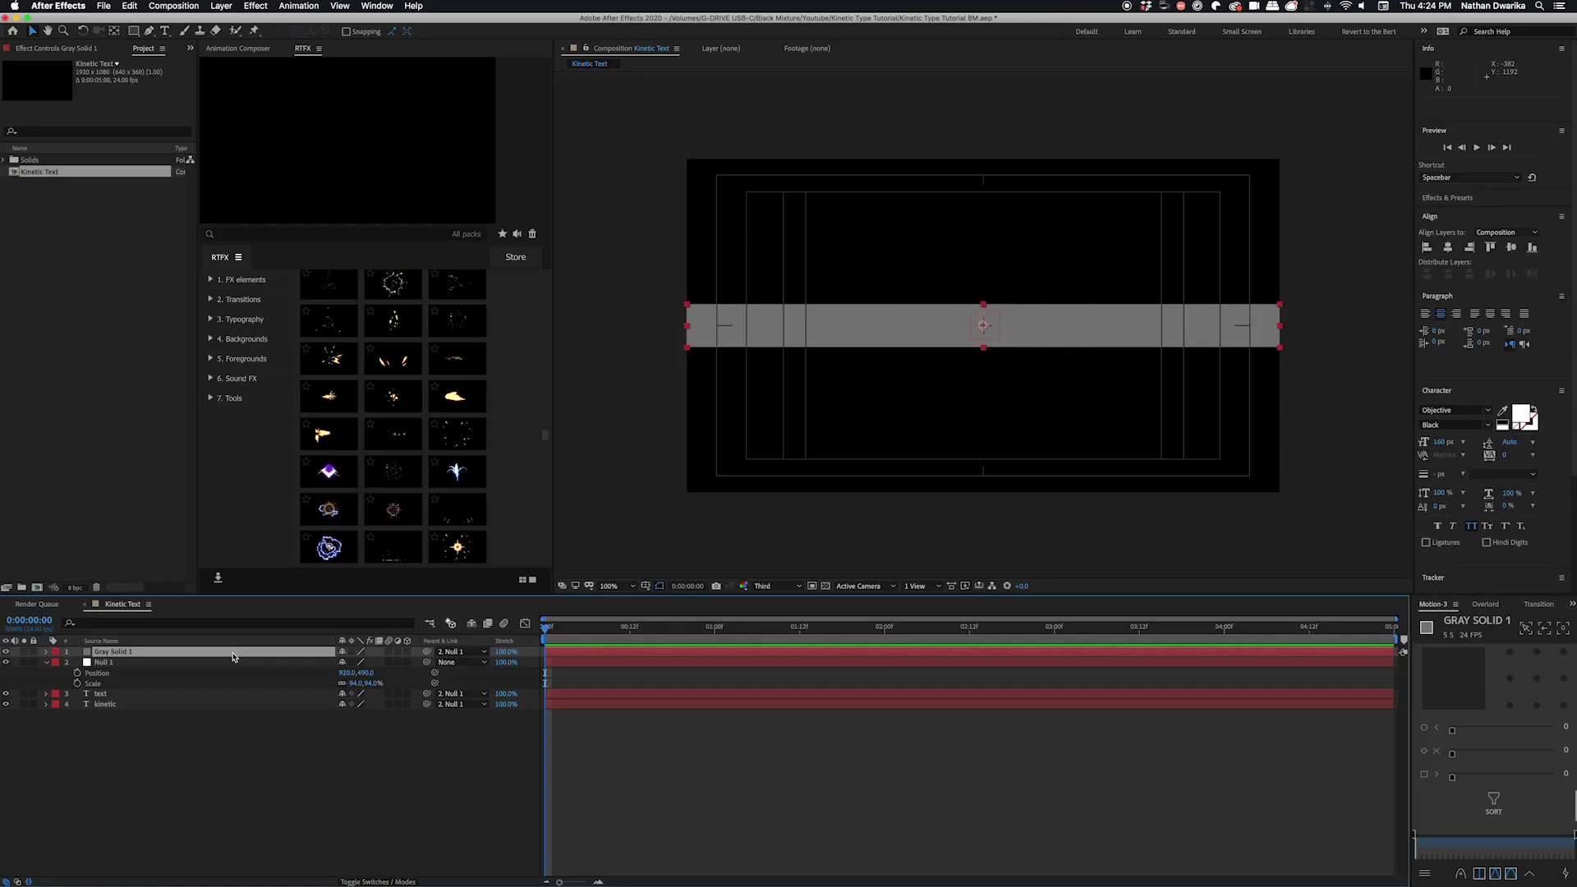
# Hide the gray solid and rename its layer "Matte"
pyautogui.click(6, 652)
pyautogui.moveTo(151, 658)
pyautogui.mouseDown()
pyautogui.moveTo(141, 694)
pyautogui.moveTo(144, 653)
pyautogui.mouseUp()
pyautogui.press('Return')
pyautogui.press('BackSpace')
pyautogui.write('Matte')
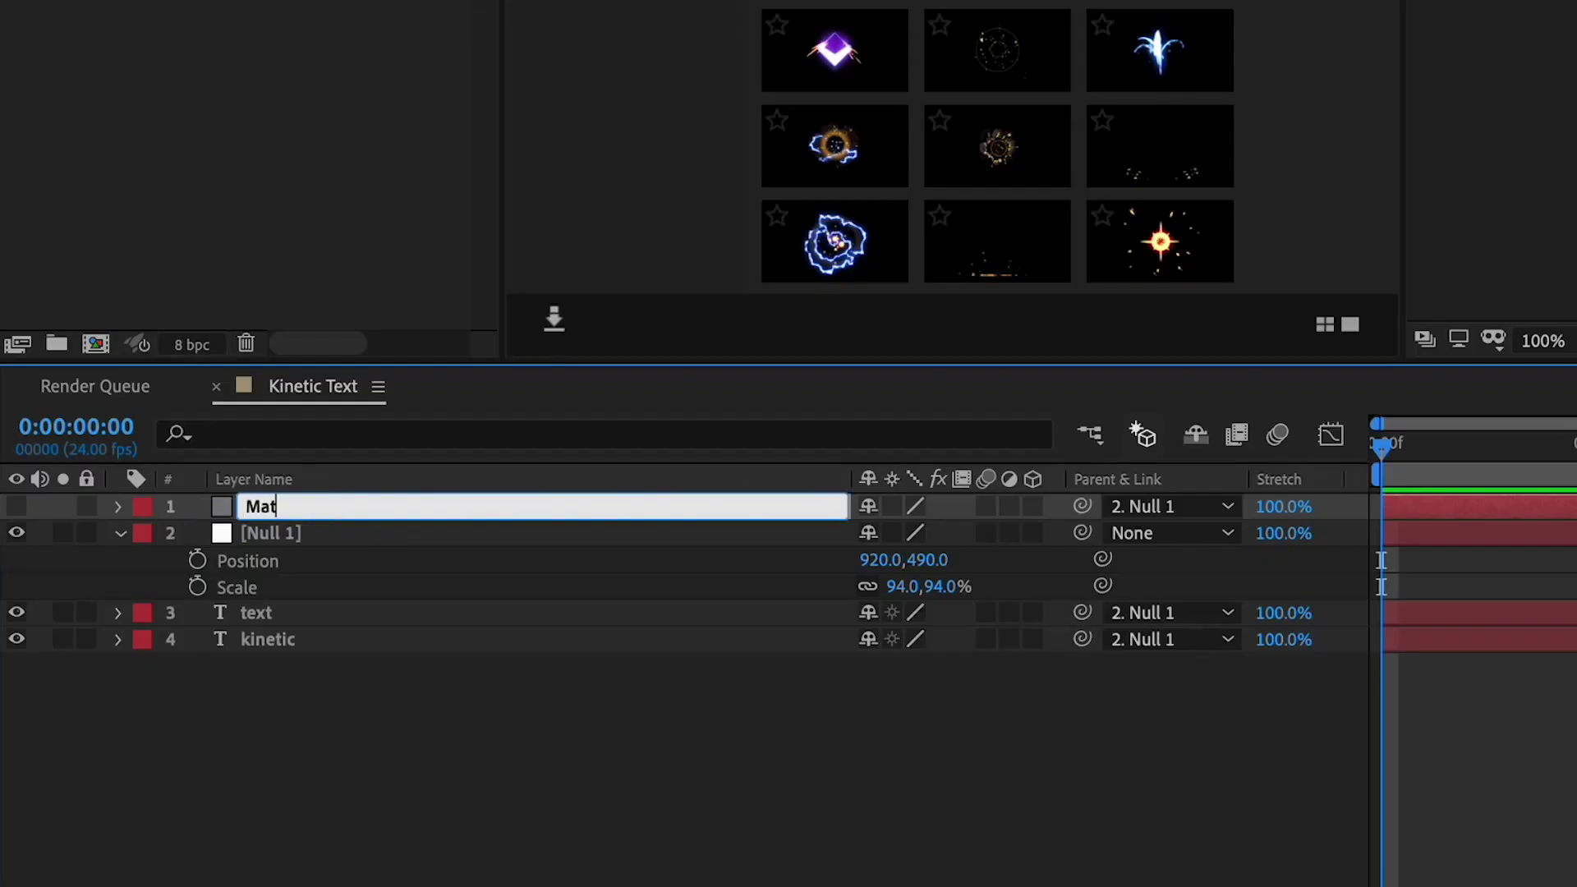
pyautogui.press('Return')
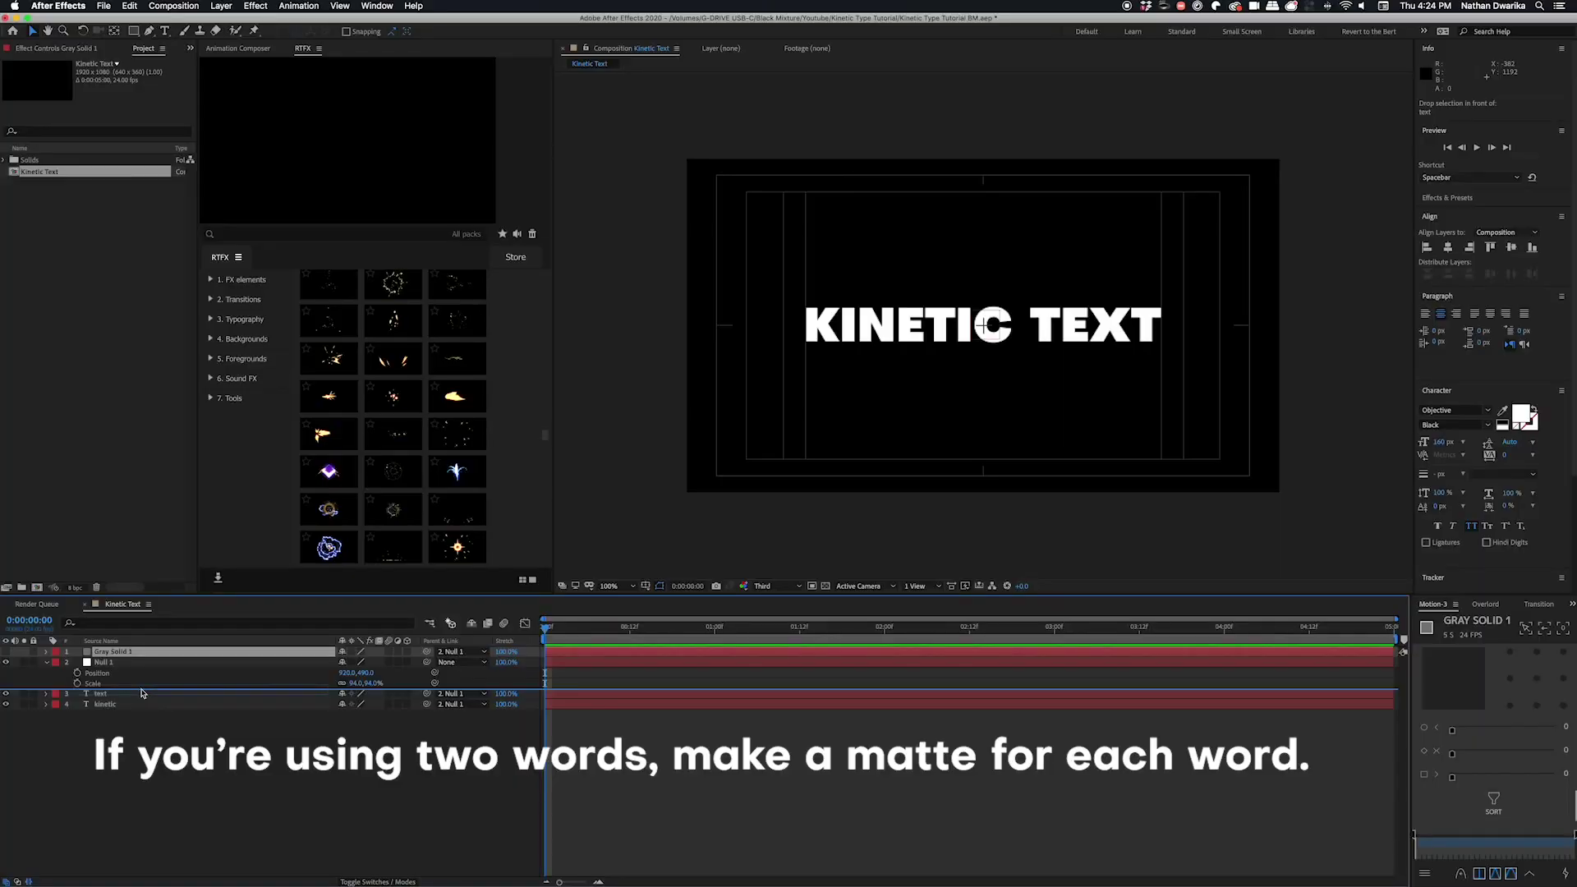
pyautogui.moveTo(140, 693); pyautogui.dragTo(142, 662)
pyautogui.press('Return')
pyautogui.write('Ma')
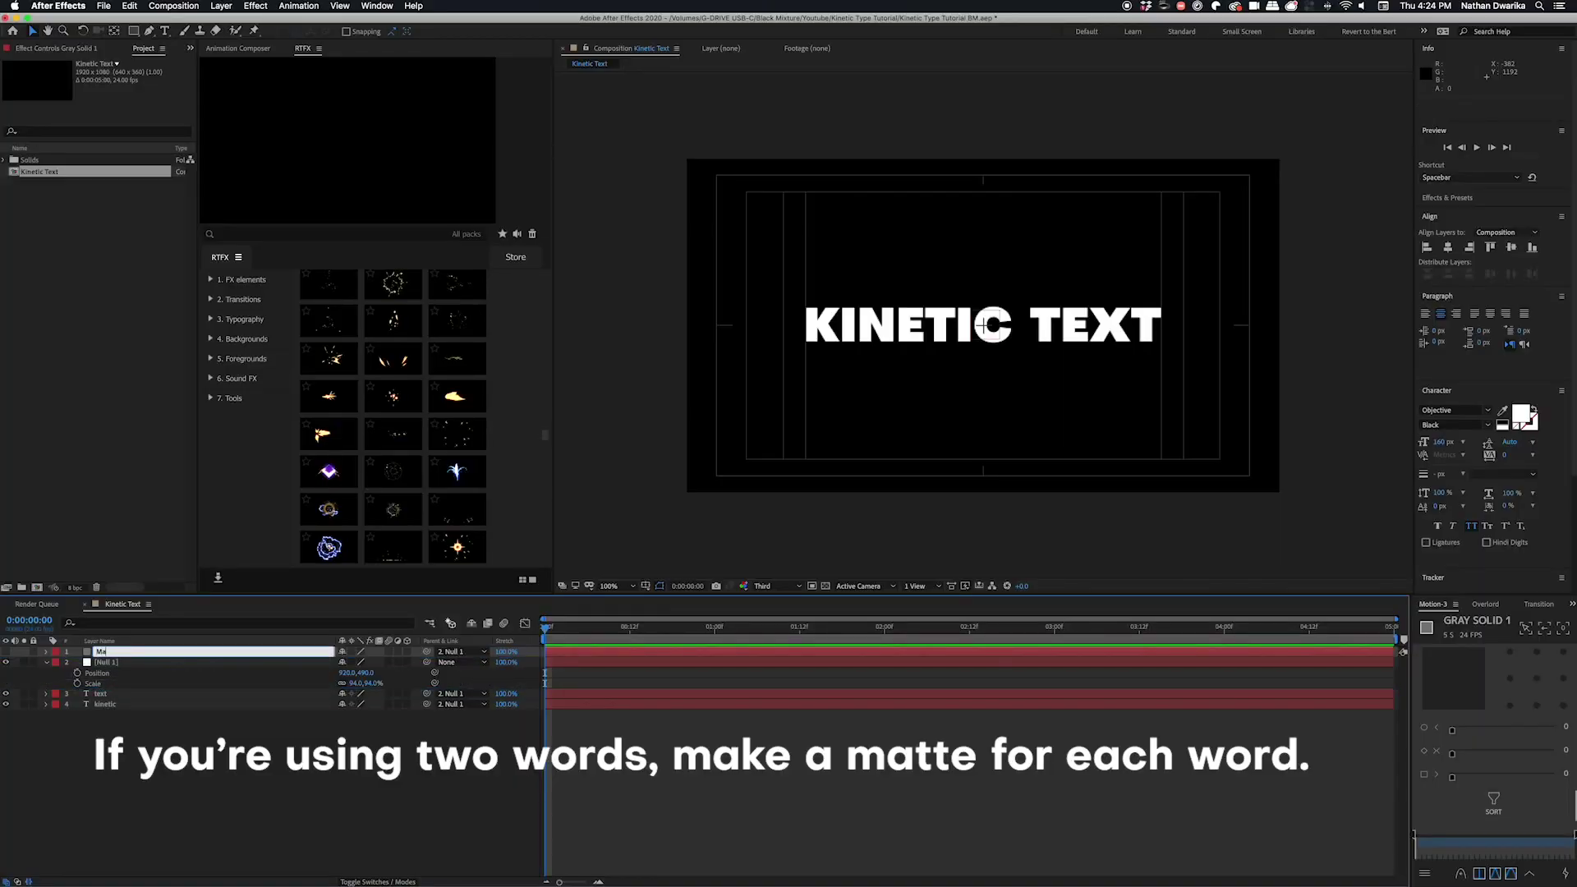
pyautogui.write('tte')
pyautogui.press('Return')
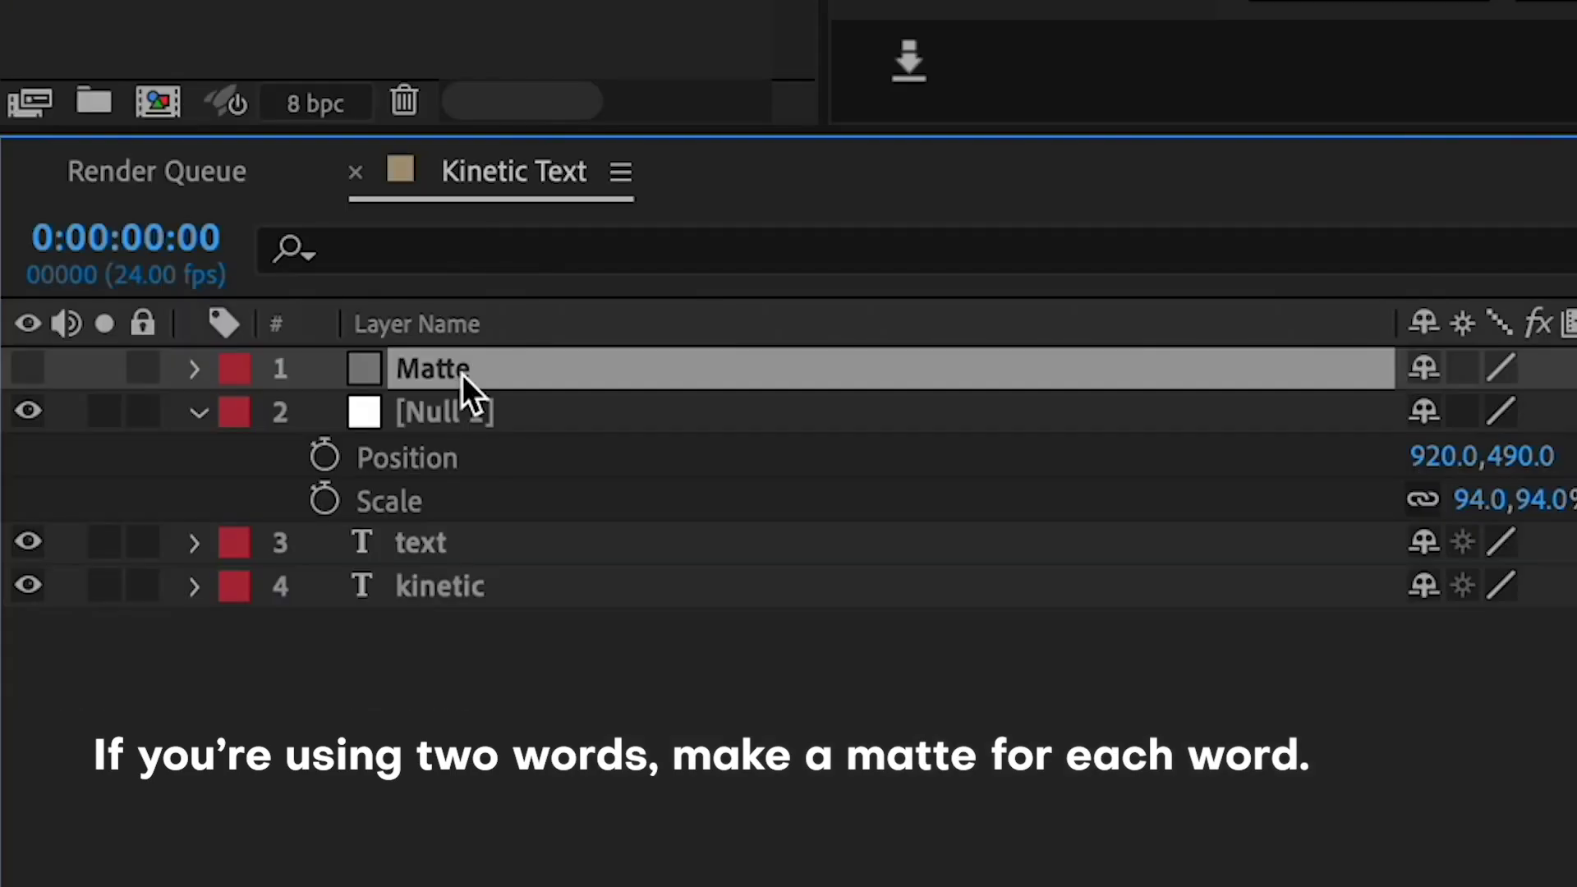
# Place "Matte" directly above the "text" layer and set it as that layer's alpha track matte
pyautogui.moveTo(106, 657); pyautogui.dragTo(106, 688)
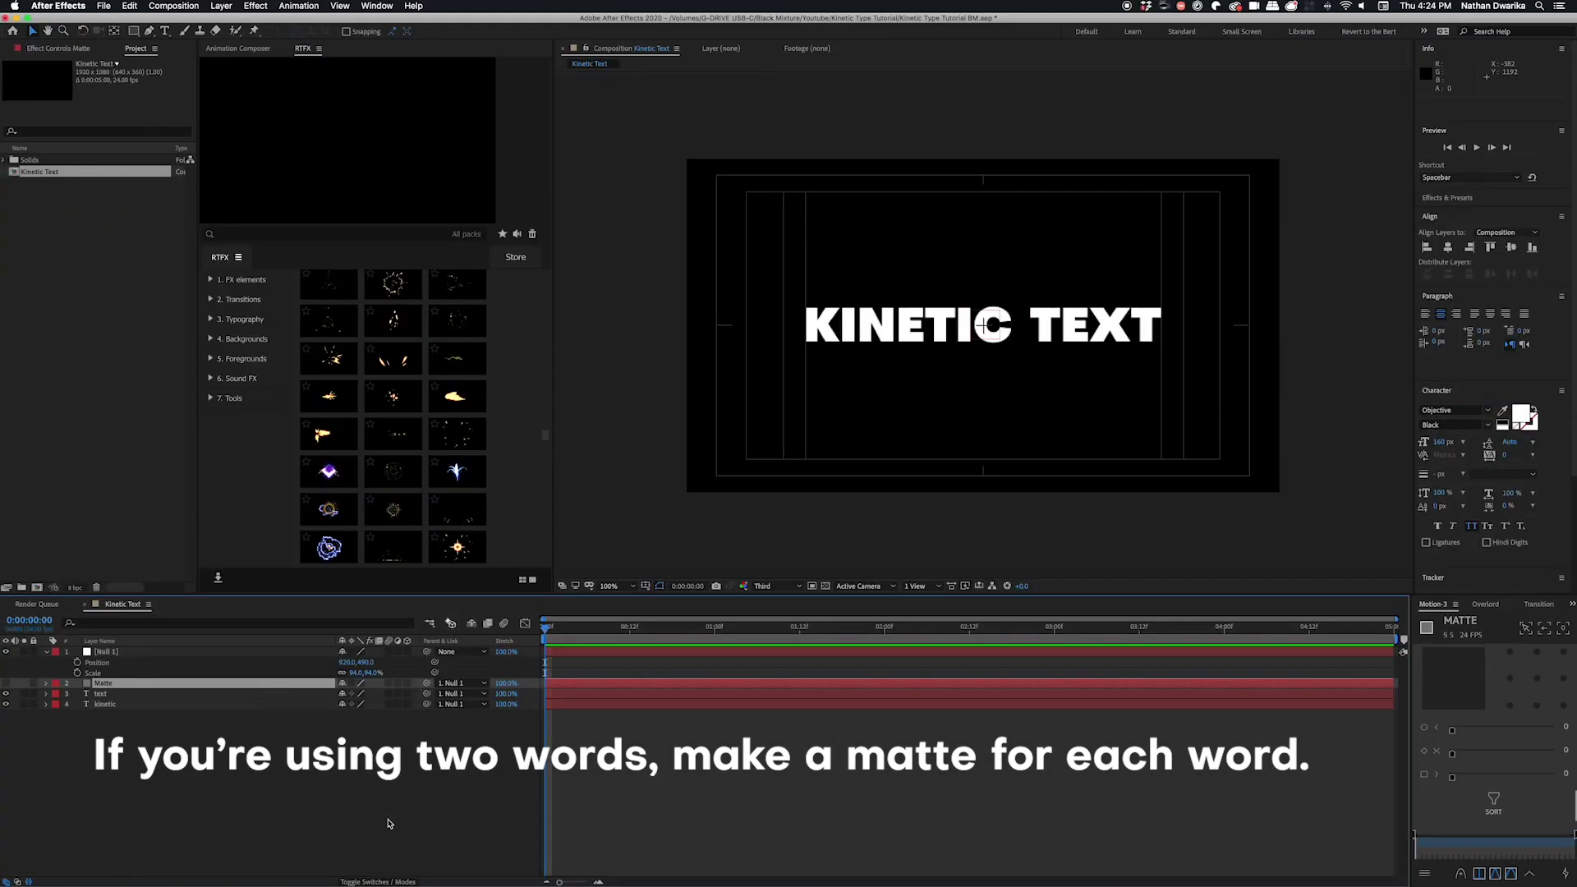
pyautogui.click(381, 881)
pyautogui.click(401, 694)
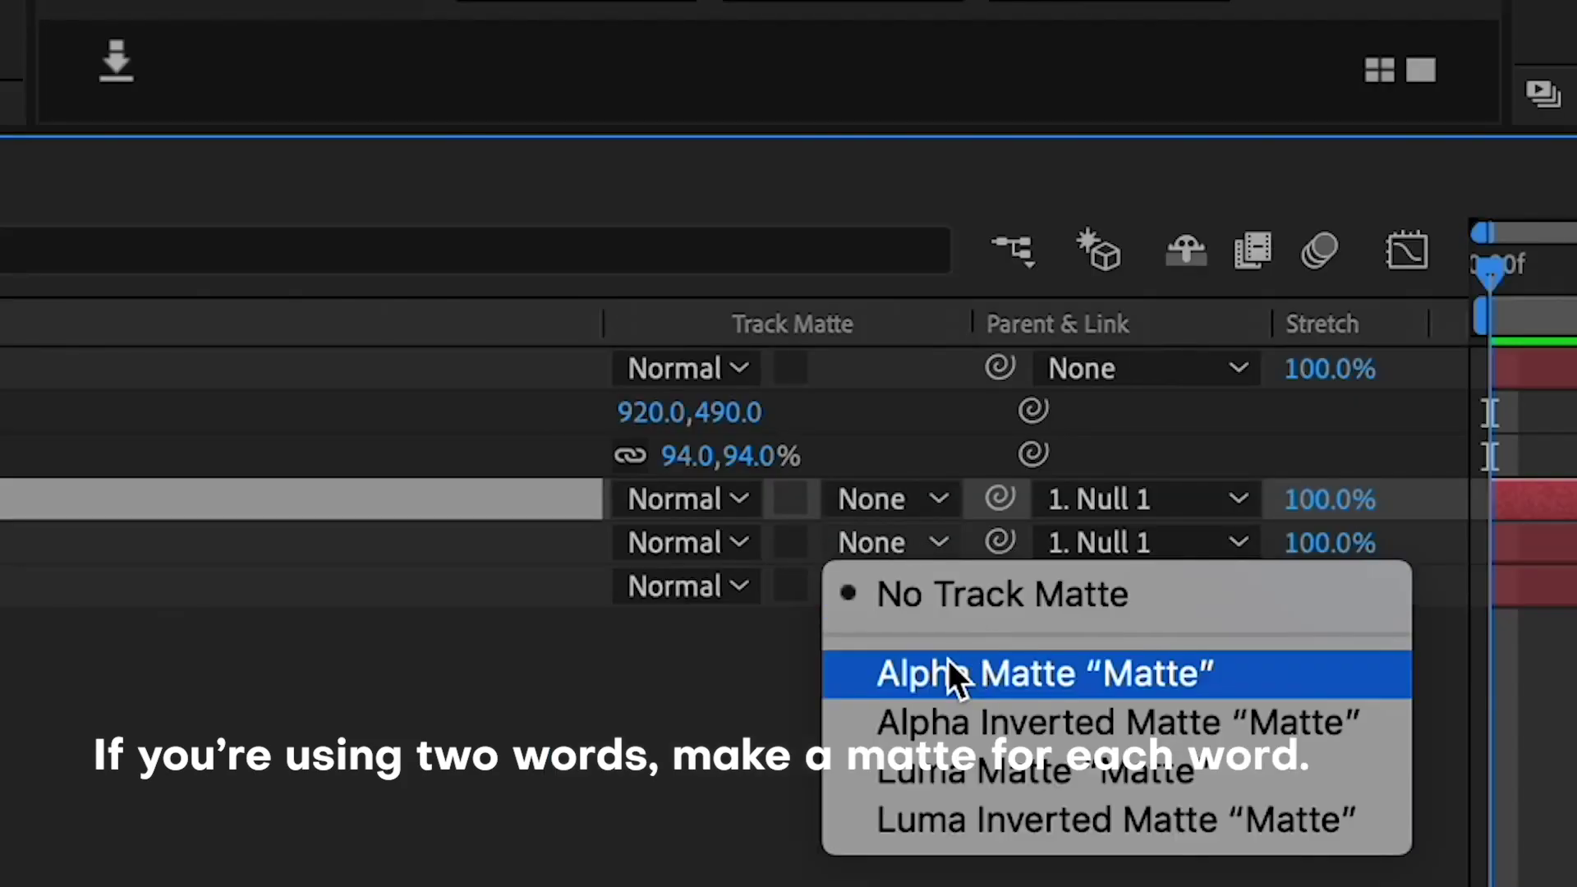
pyautogui.click(1010, 670)
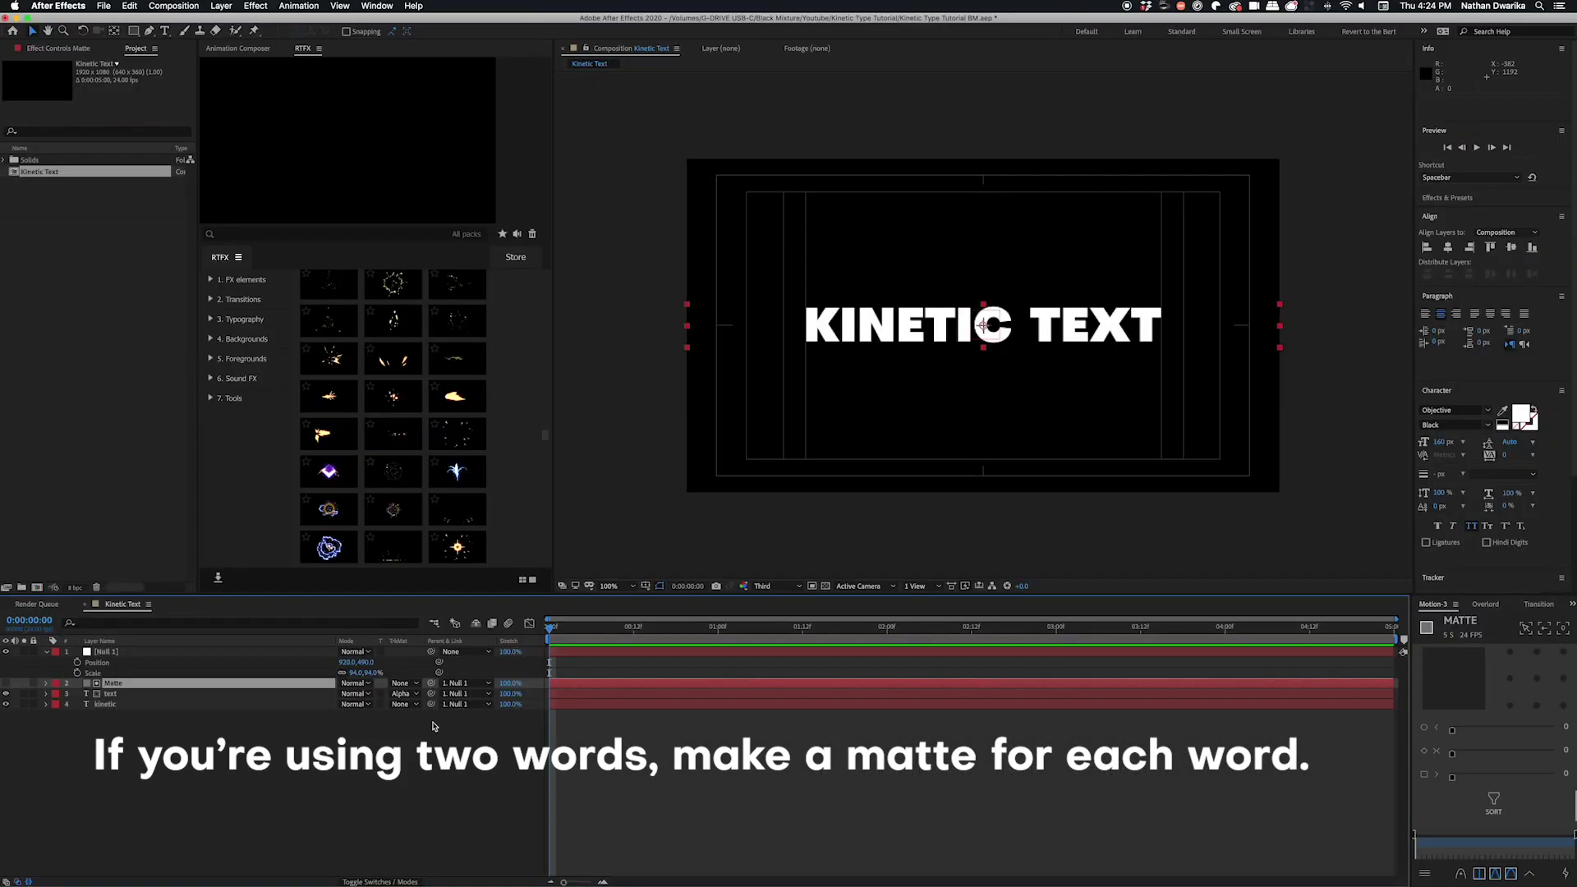
# Duplicate "Matte", place the copy directly above "kinetic" and set it as that layer's alpha track matte
pyautogui.hotkey('ctrl', 'd')
pyautogui.moveTo(124, 685); pyautogui.dragTo(116, 715)
pyautogui.click(401, 715)
pyautogui.click(428, 735)
pyautogui.moveTo(1105, 311)
pyautogui.mouseDown()
pyautogui.moveTo(1109, 273)
pyautogui.moveTo(1060, 375)
pyautogui.moveTo(1173, 361)
pyautogui.moveTo(1117, 248)
pyautogui.moveTo(1112, 365)
pyautogui.moveTo(1084, 310)
pyautogui.moveTo(1123, 247)
pyautogui.moveTo(1112, 366)
pyautogui.moveTo(1097, 298)
pyautogui.mouseUp()
pyautogui.press('super+z')
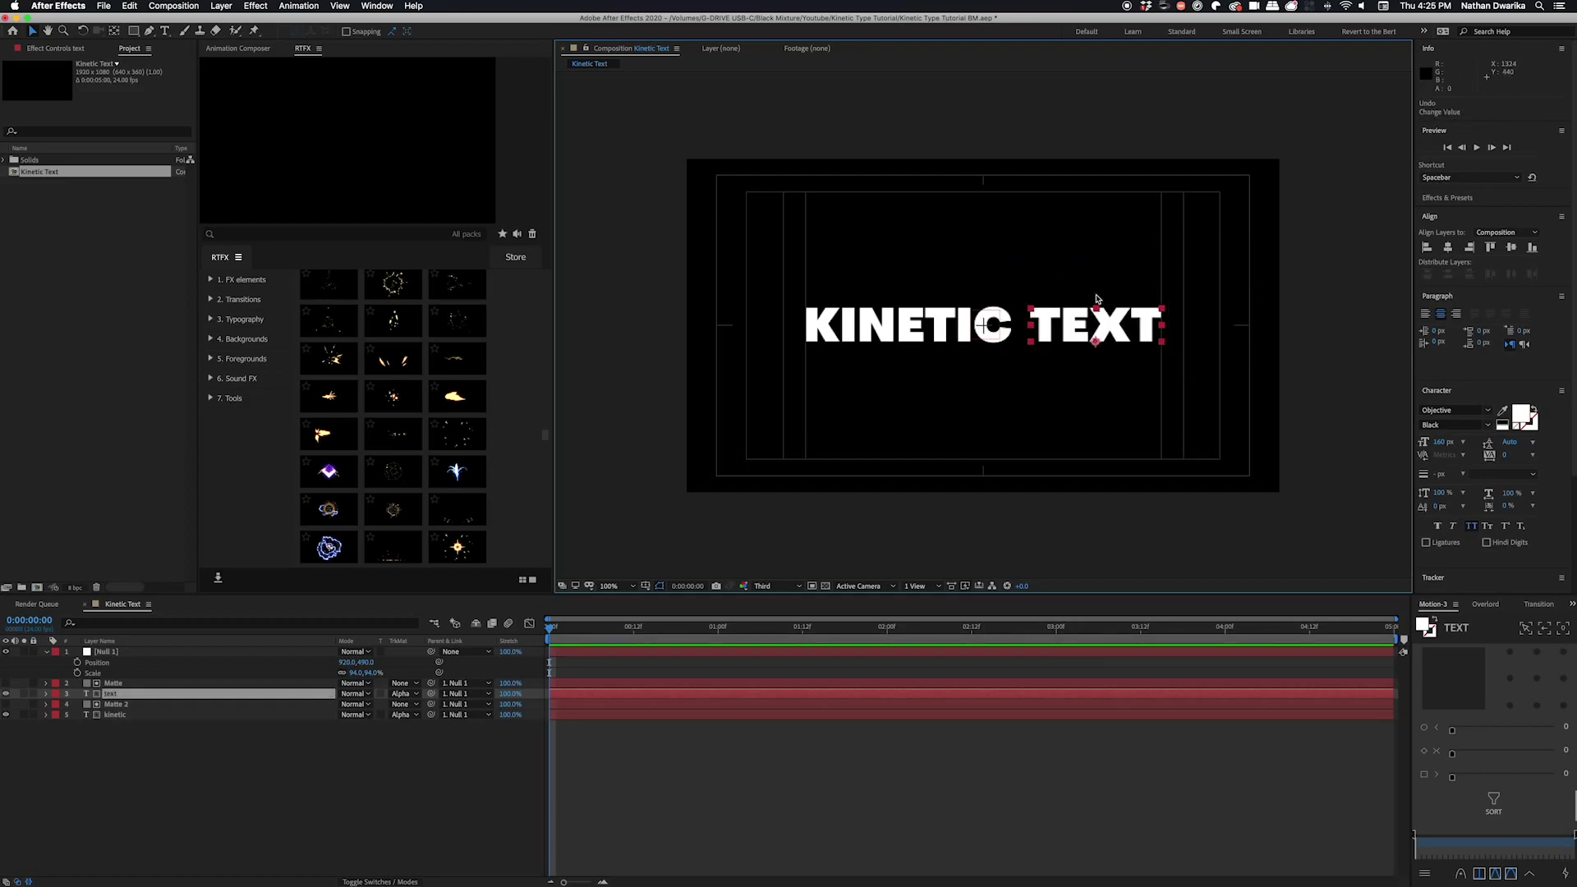
# Add position keyframes to both the "text" and "kinetic" layers and move those keyframes to 1 second
pyautogui.keyDown('super'); pyautogui.click(114, 716); pyautogui.keyUp('super')
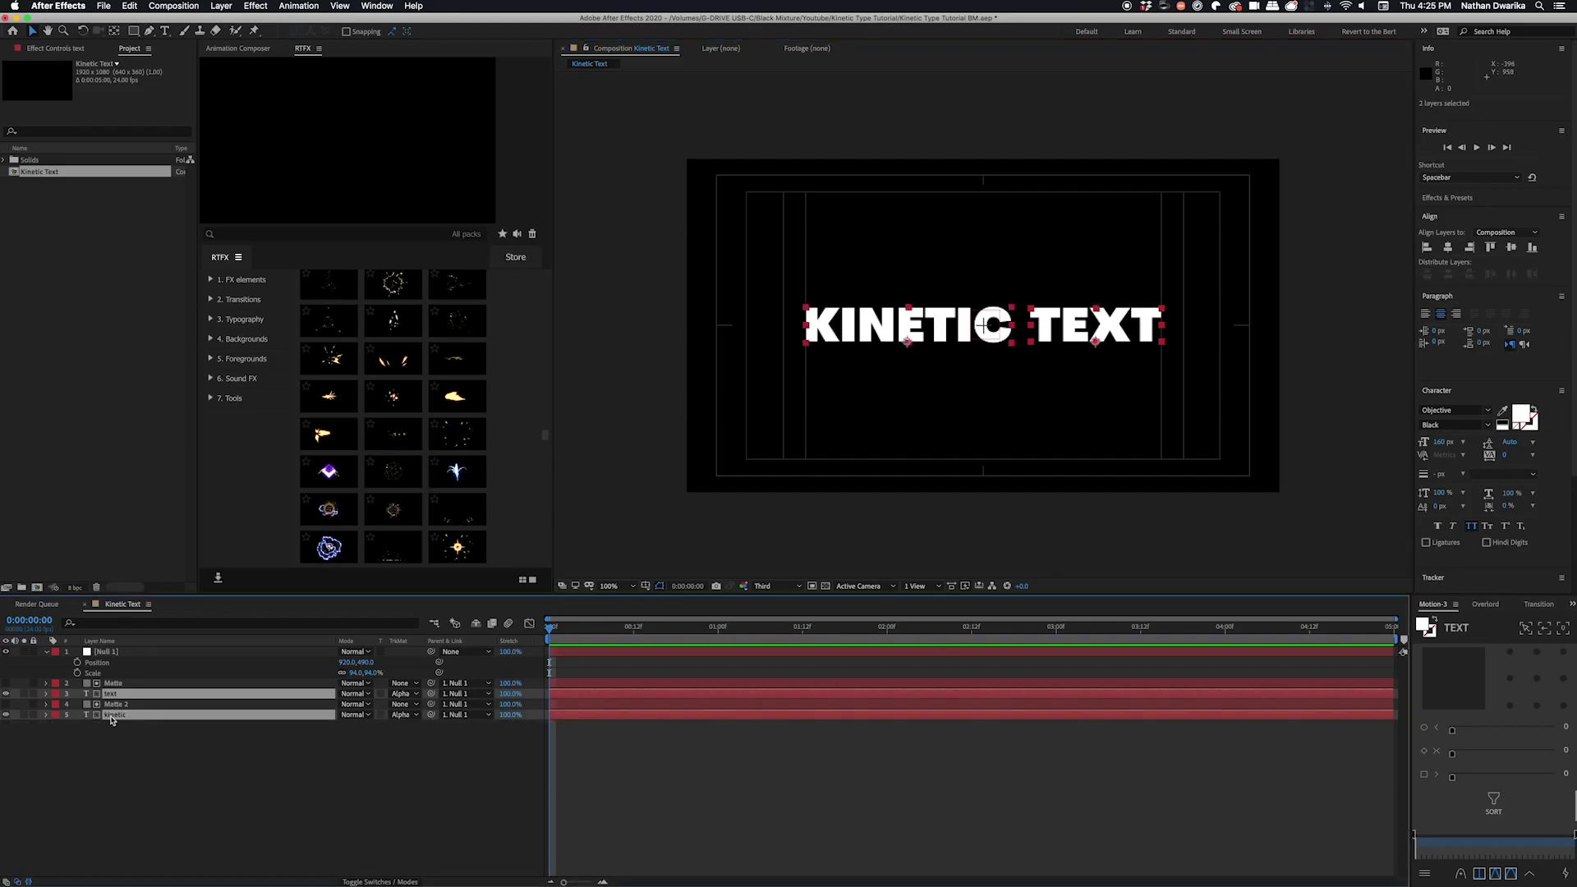
pyautogui.press('p')
pyautogui.click(79, 707)
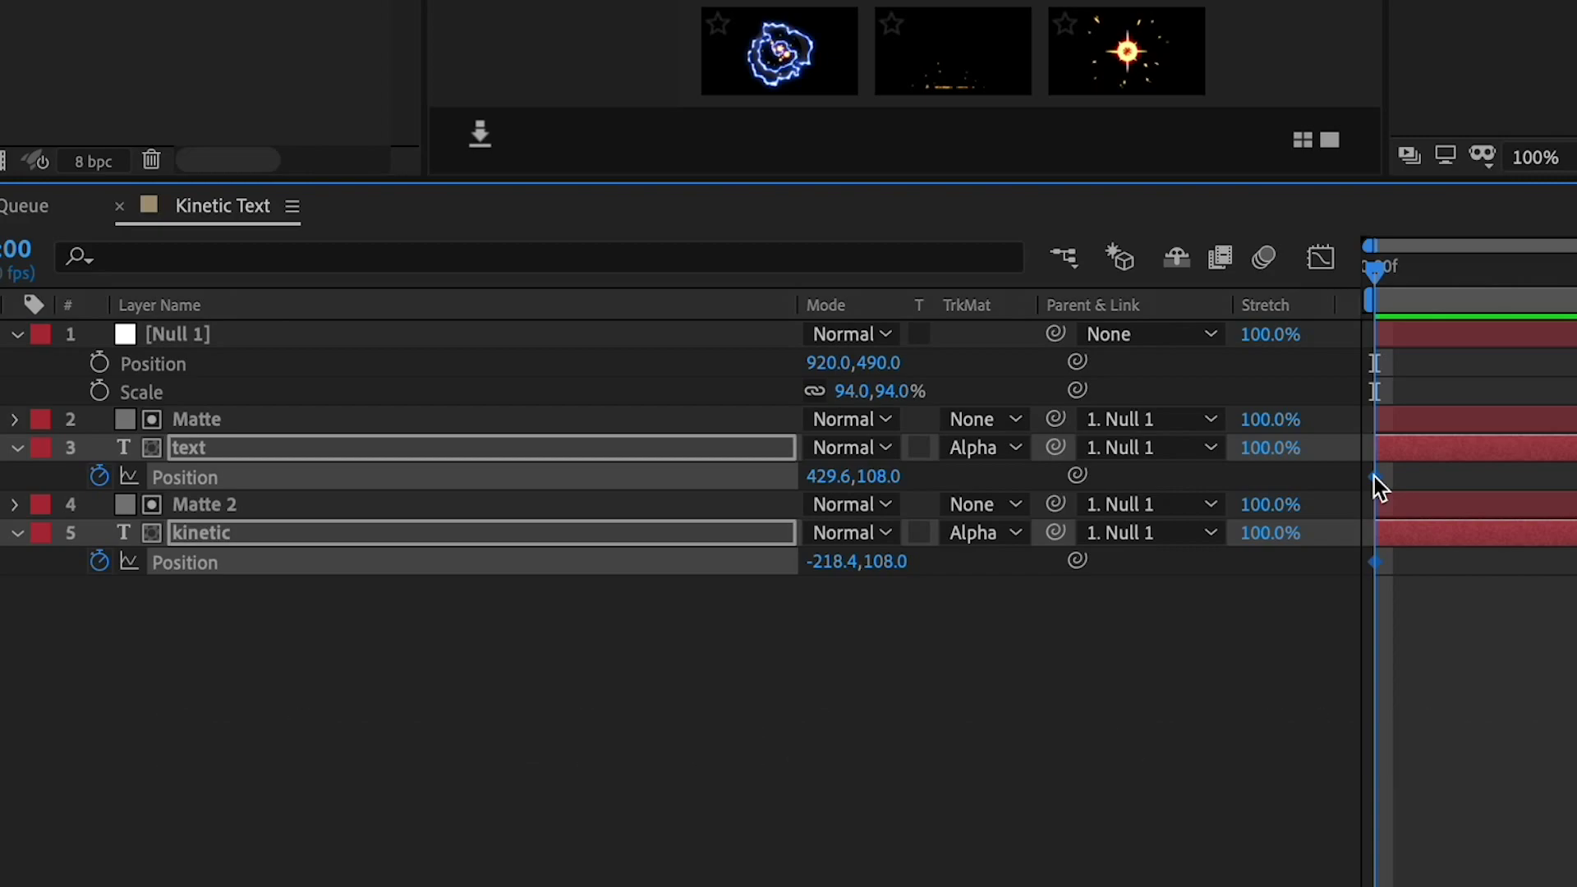
pyautogui.moveTo(1373, 477); pyautogui.dragTo(1576, 562)
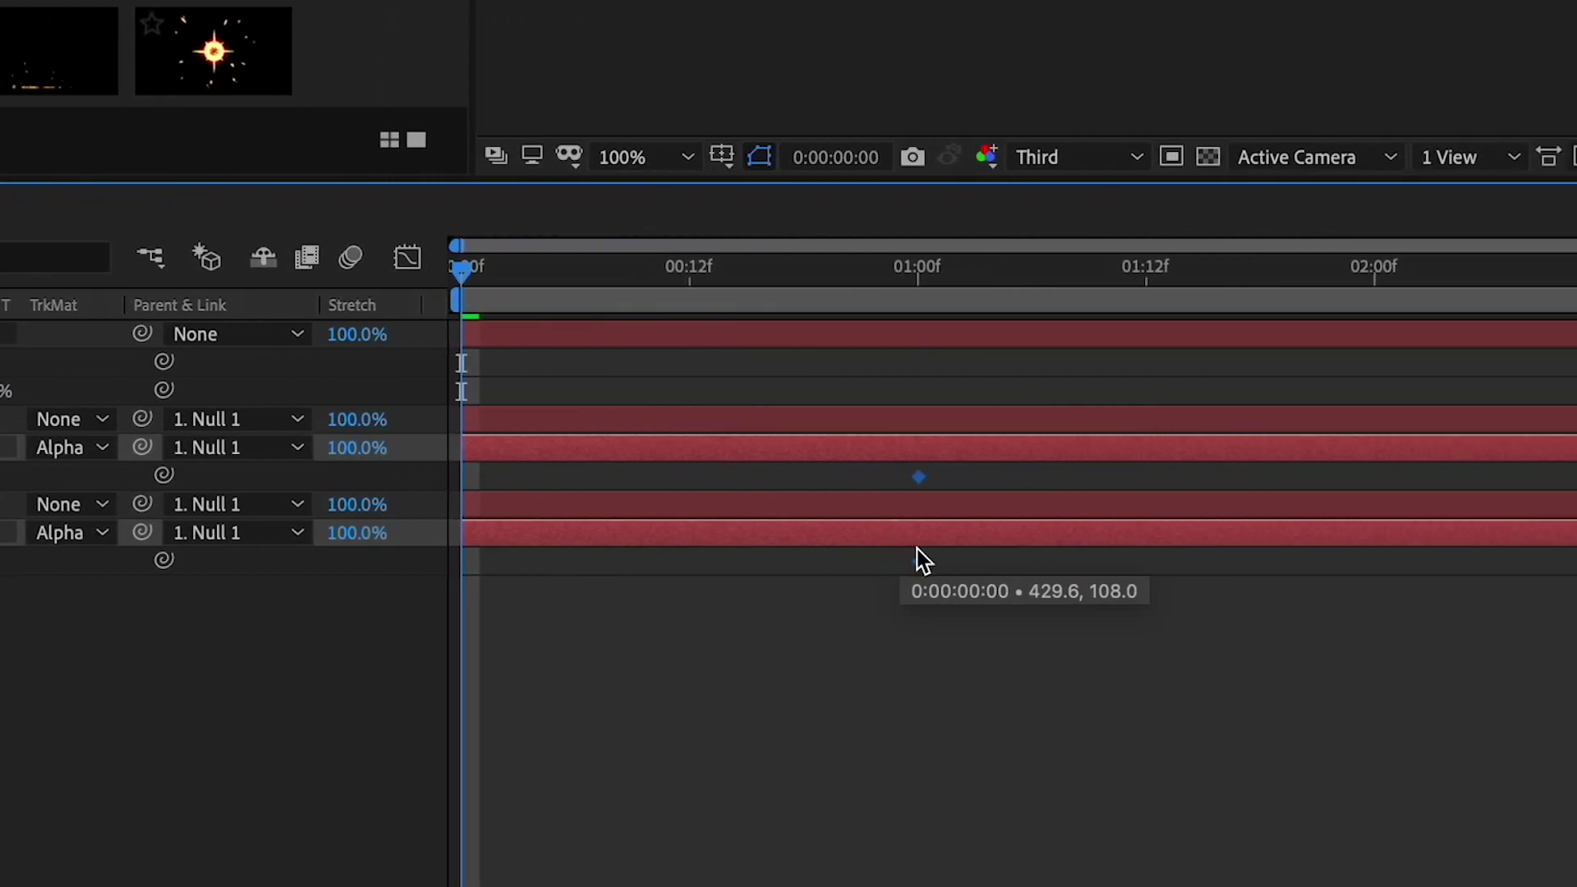
pyautogui.moveTo(924, 562); pyautogui.dragTo(926, 545)
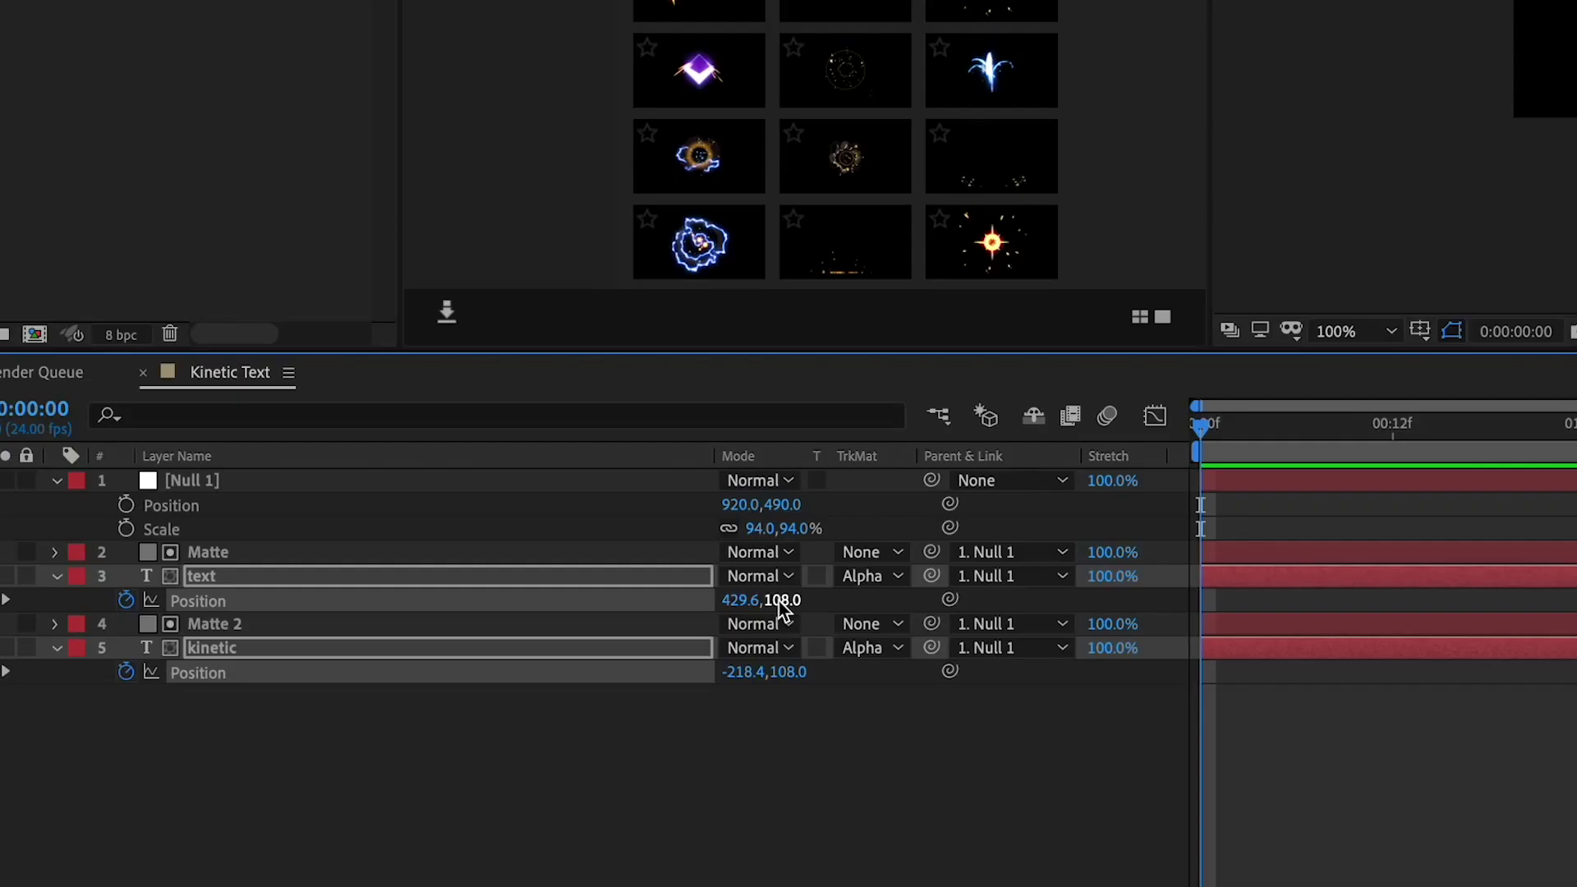
# At frame 0, set the Y position of both word layers to 260 and preview the rising reveal
pyautogui.moveTo(778, 601); pyautogui.dragTo(813, 601)
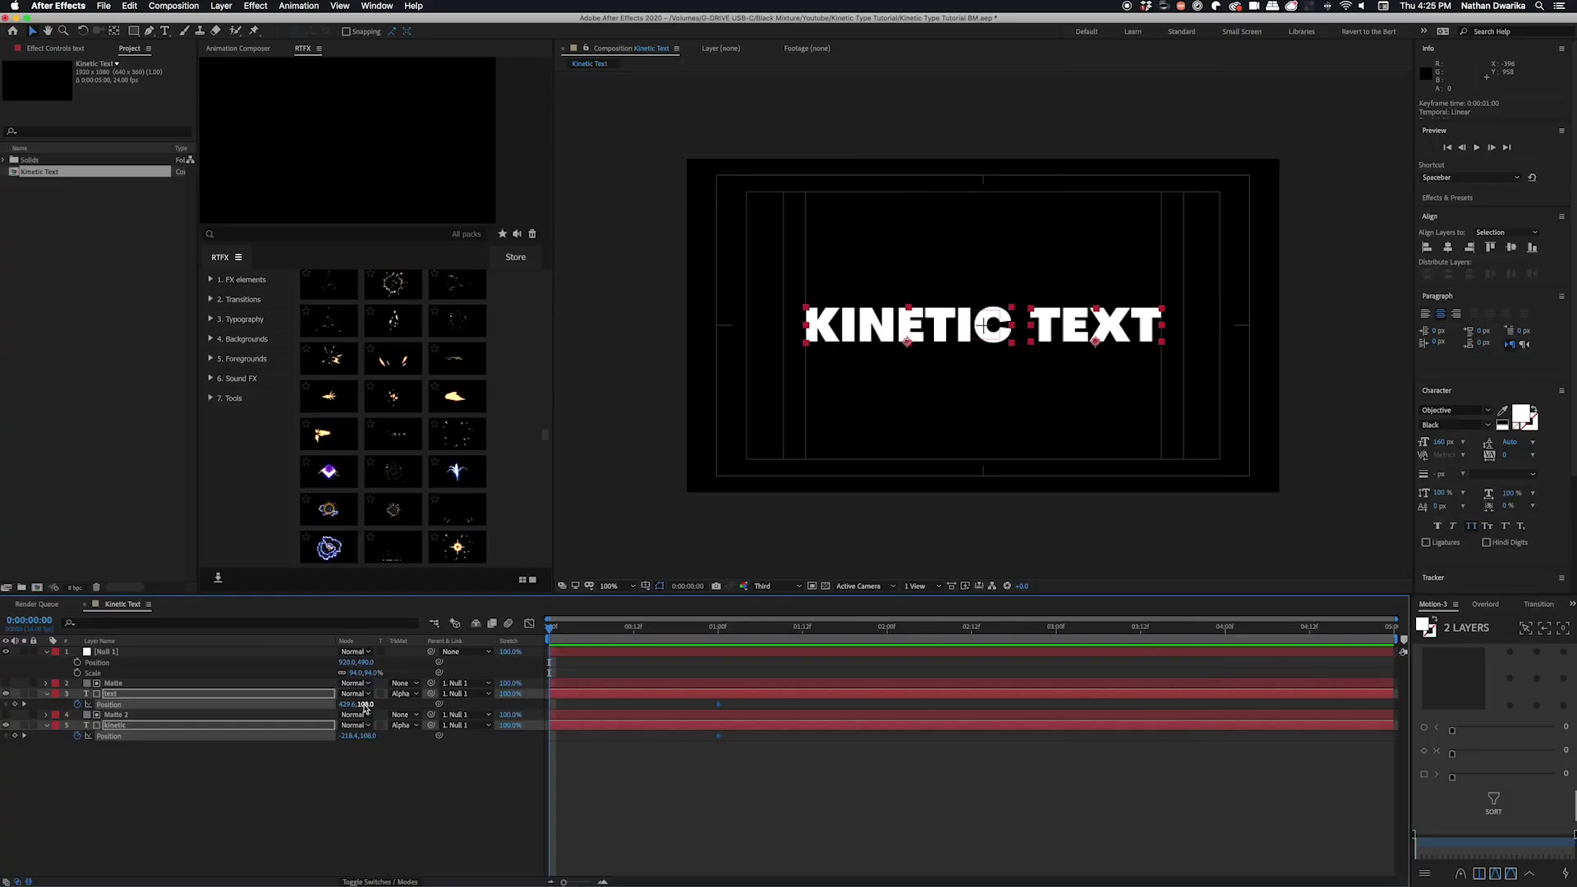
pyautogui.moveTo(366, 709); pyautogui.dragTo(456, 707)
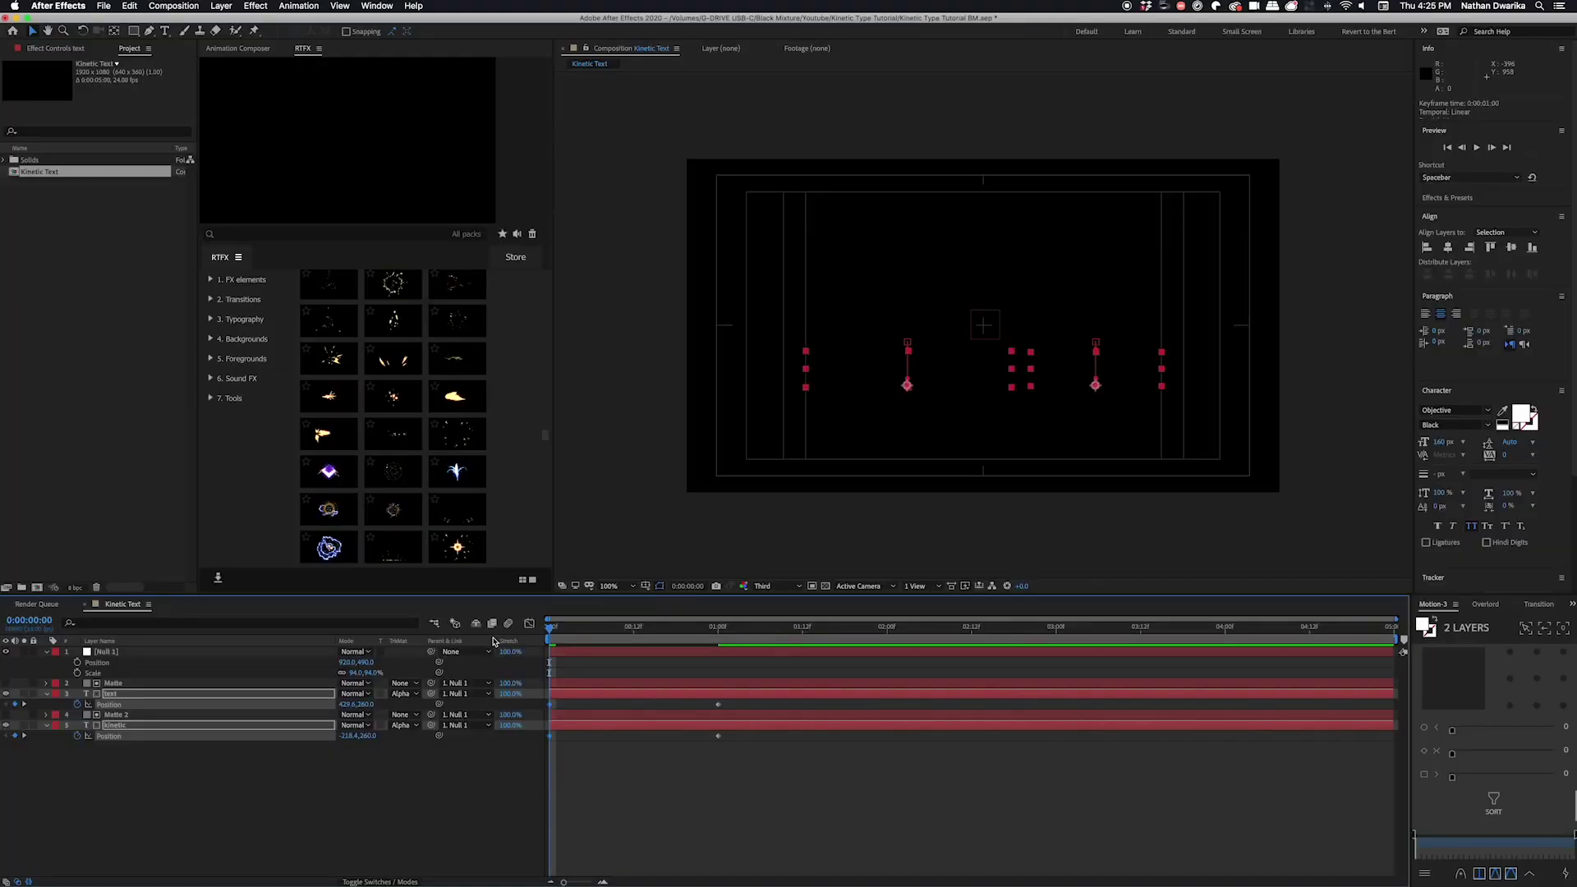
pyautogui.press('space')
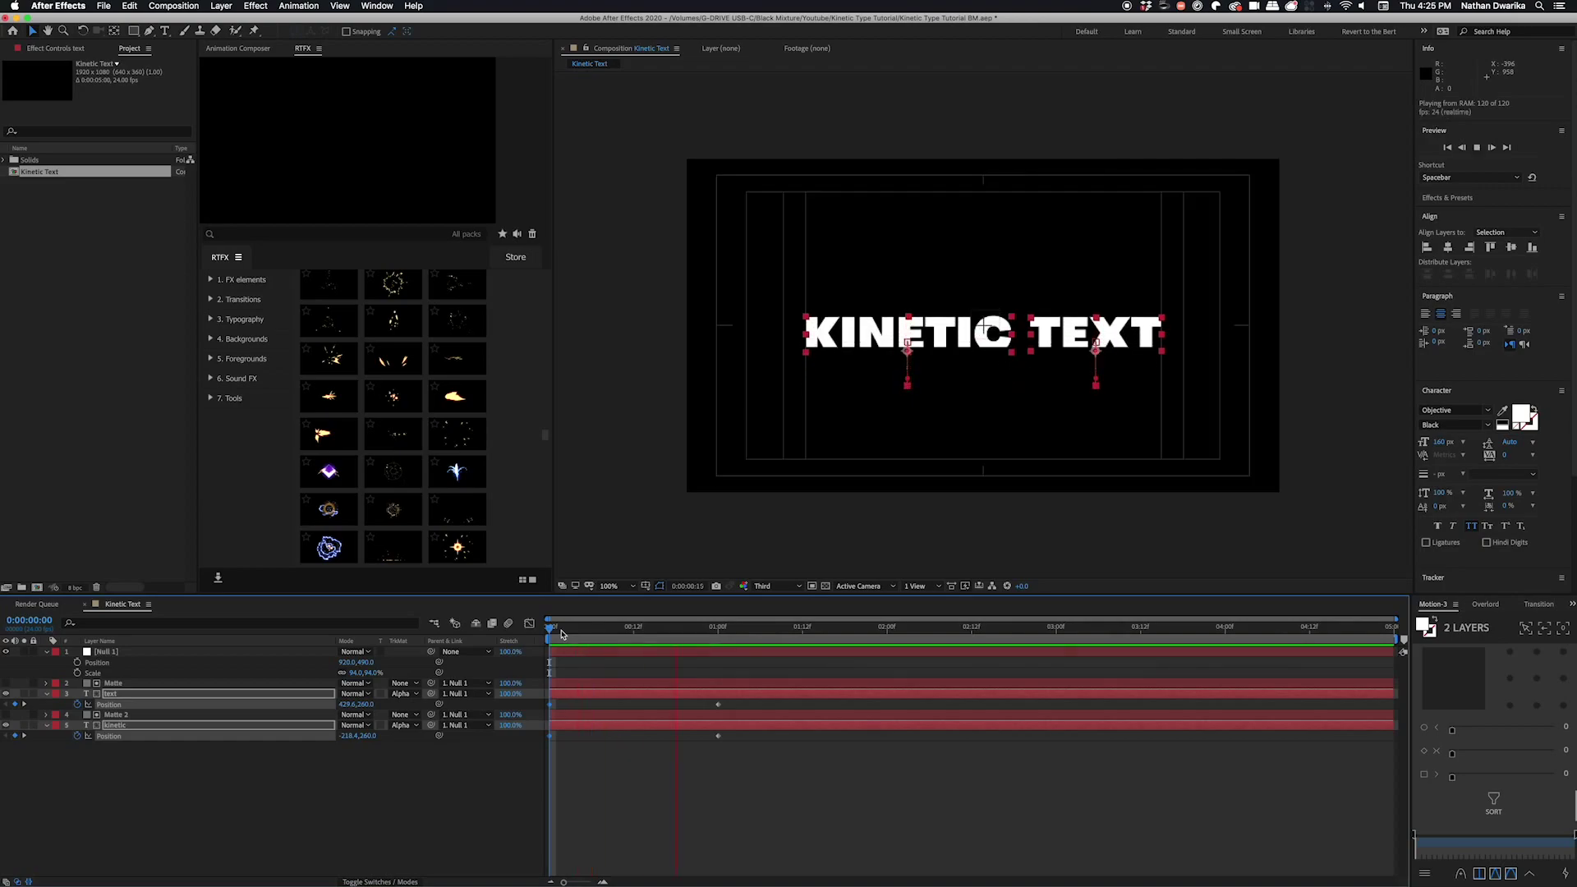
pyautogui.press('space')
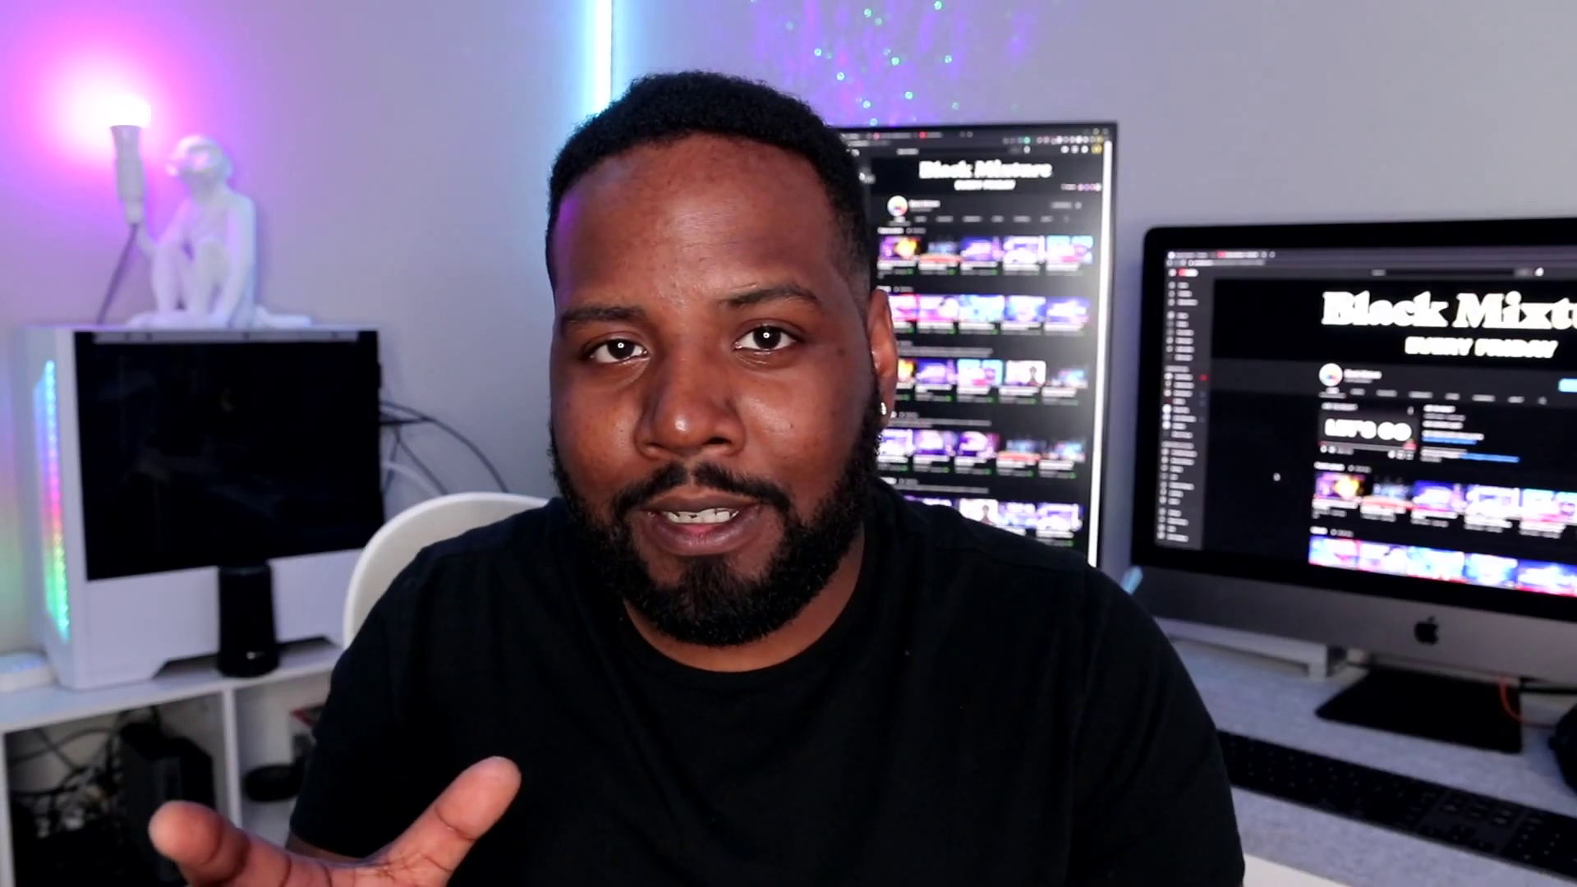
# Move the end position keyframes of both word layers to 12 frames and preview the faster reveal
pyautogui.moveTo(1045, 564); pyautogui.dragTo(916, 677)
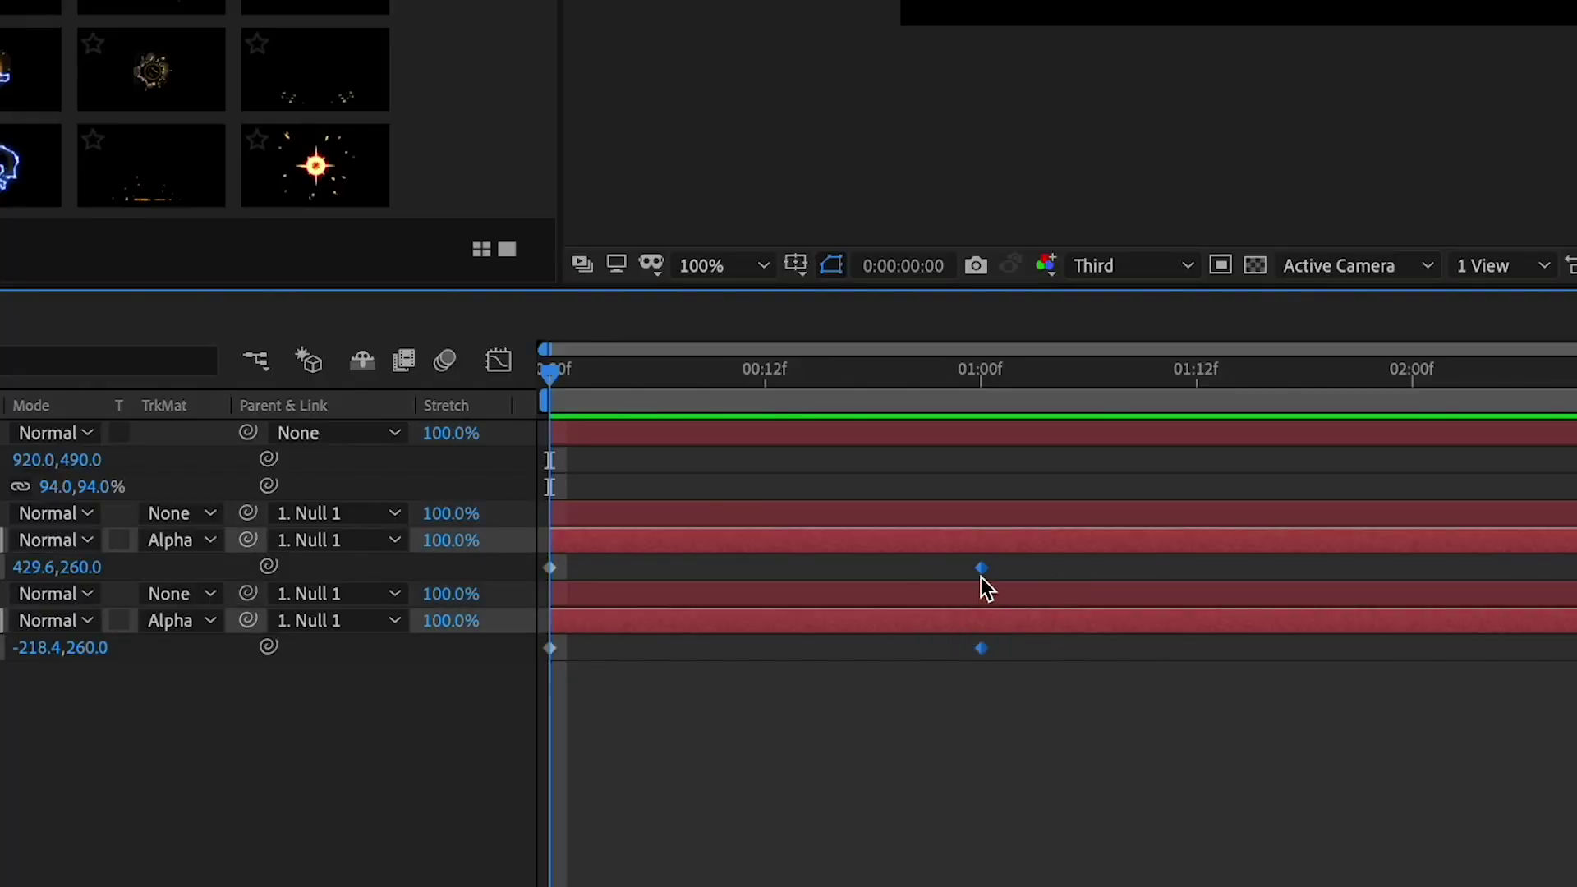
pyautogui.moveTo(981, 579); pyautogui.dragTo(762, 604)
pyautogui.click(811, 580)
pyautogui.press('space')
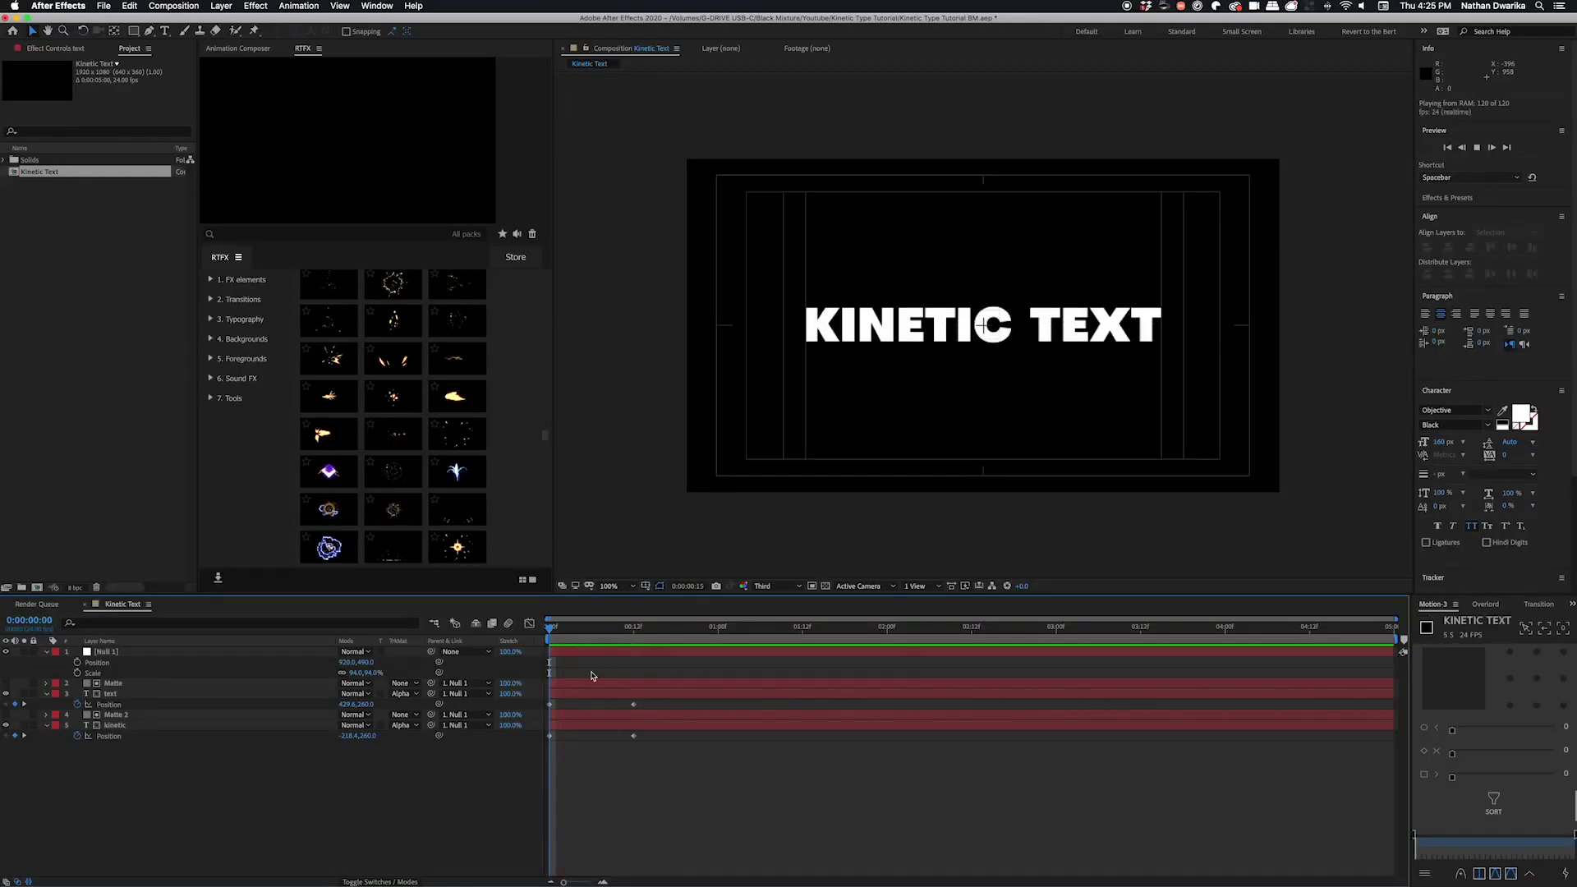
pyautogui.press('space')
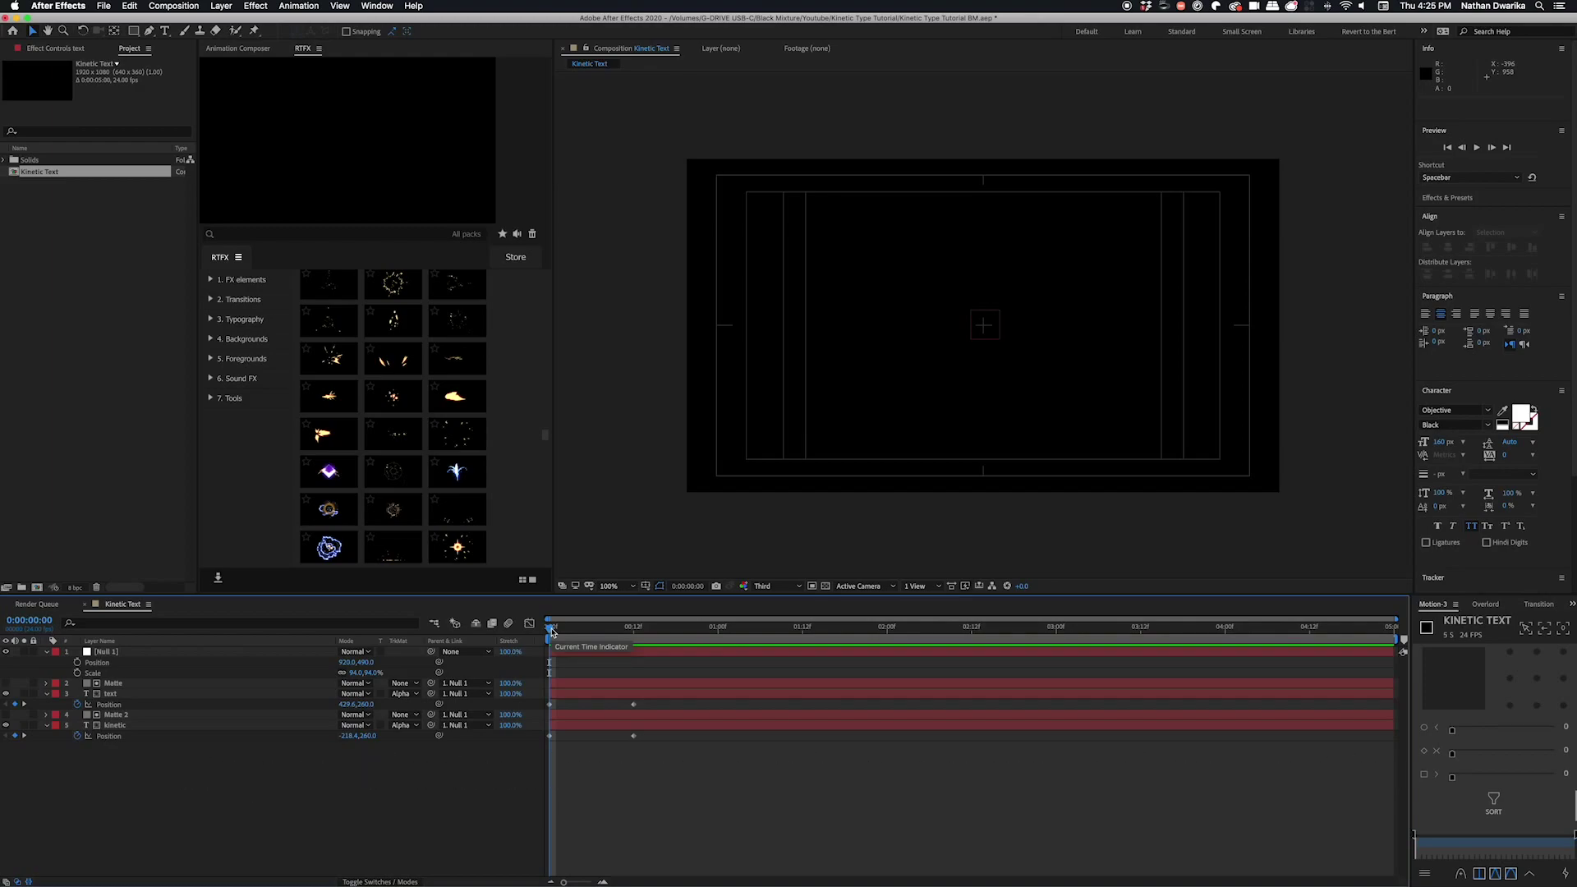
# Shift the "text" layer about 6 frames later in time and preview the staggered reveal
pyautogui.moveTo(574, 699); pyautogui.dragTo(619, 701)
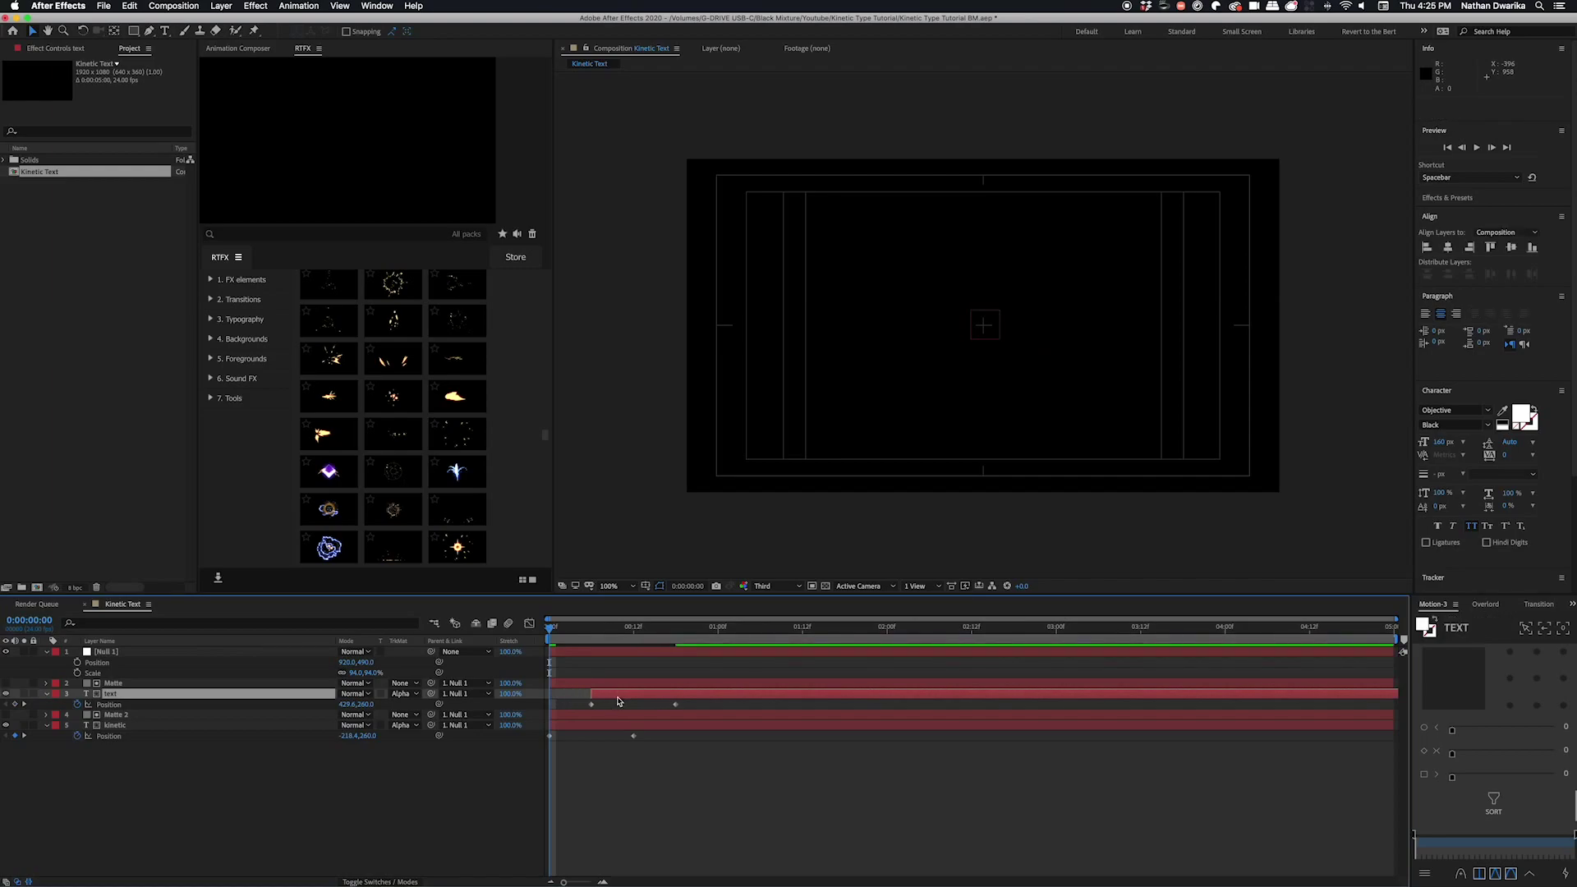
pyautogui.press('space')
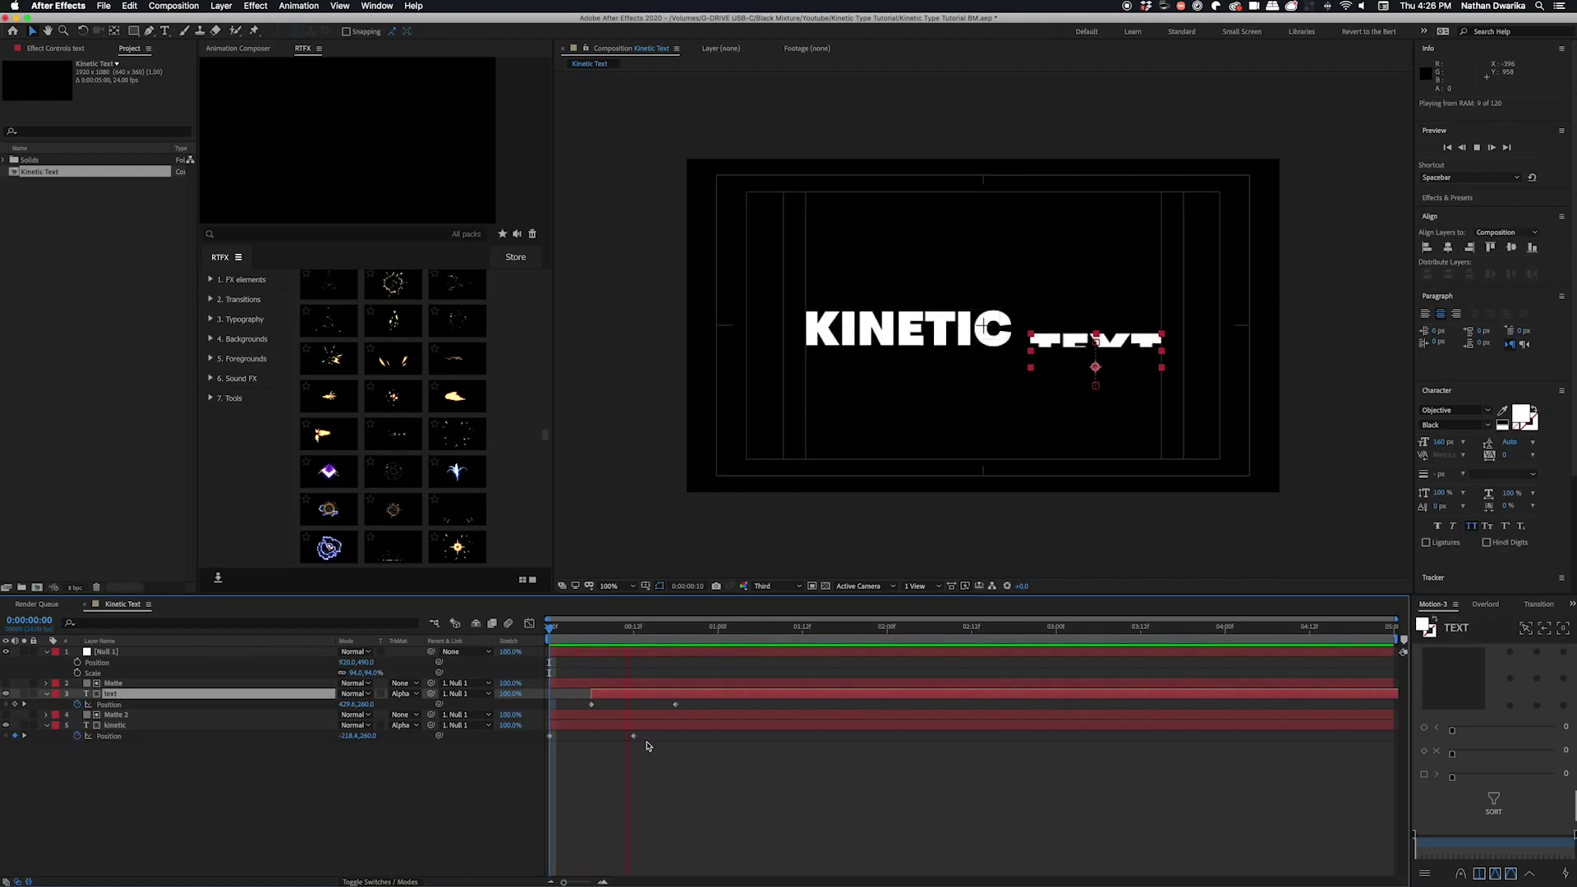
pyautogui.press('space')
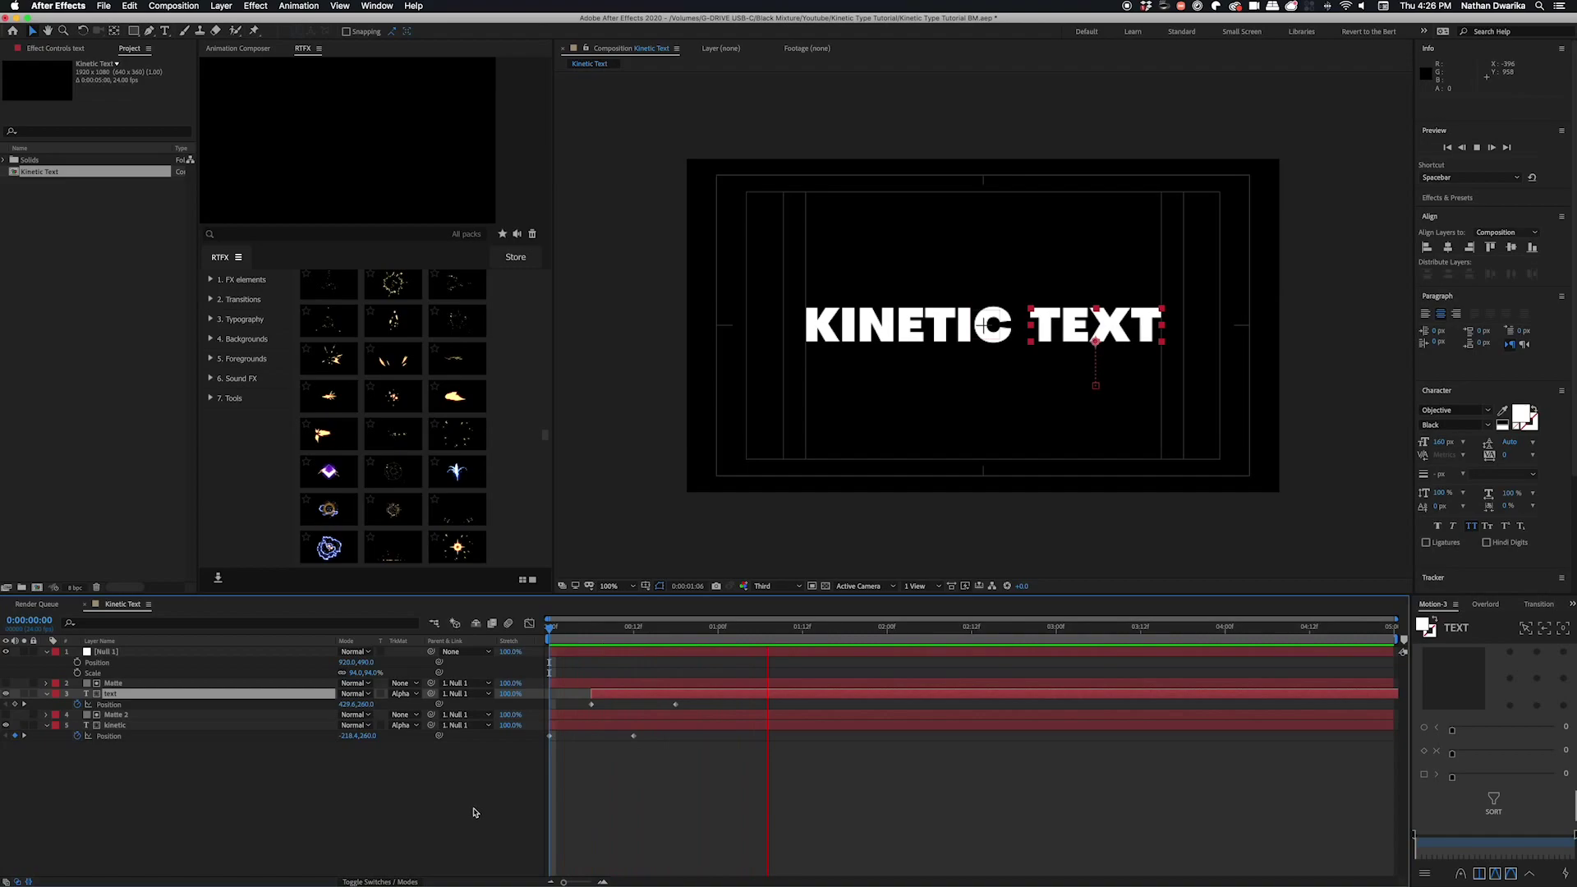
pyautogui.click(497, 772)
pyautogui.press('Home')
pyautogui.press('space')
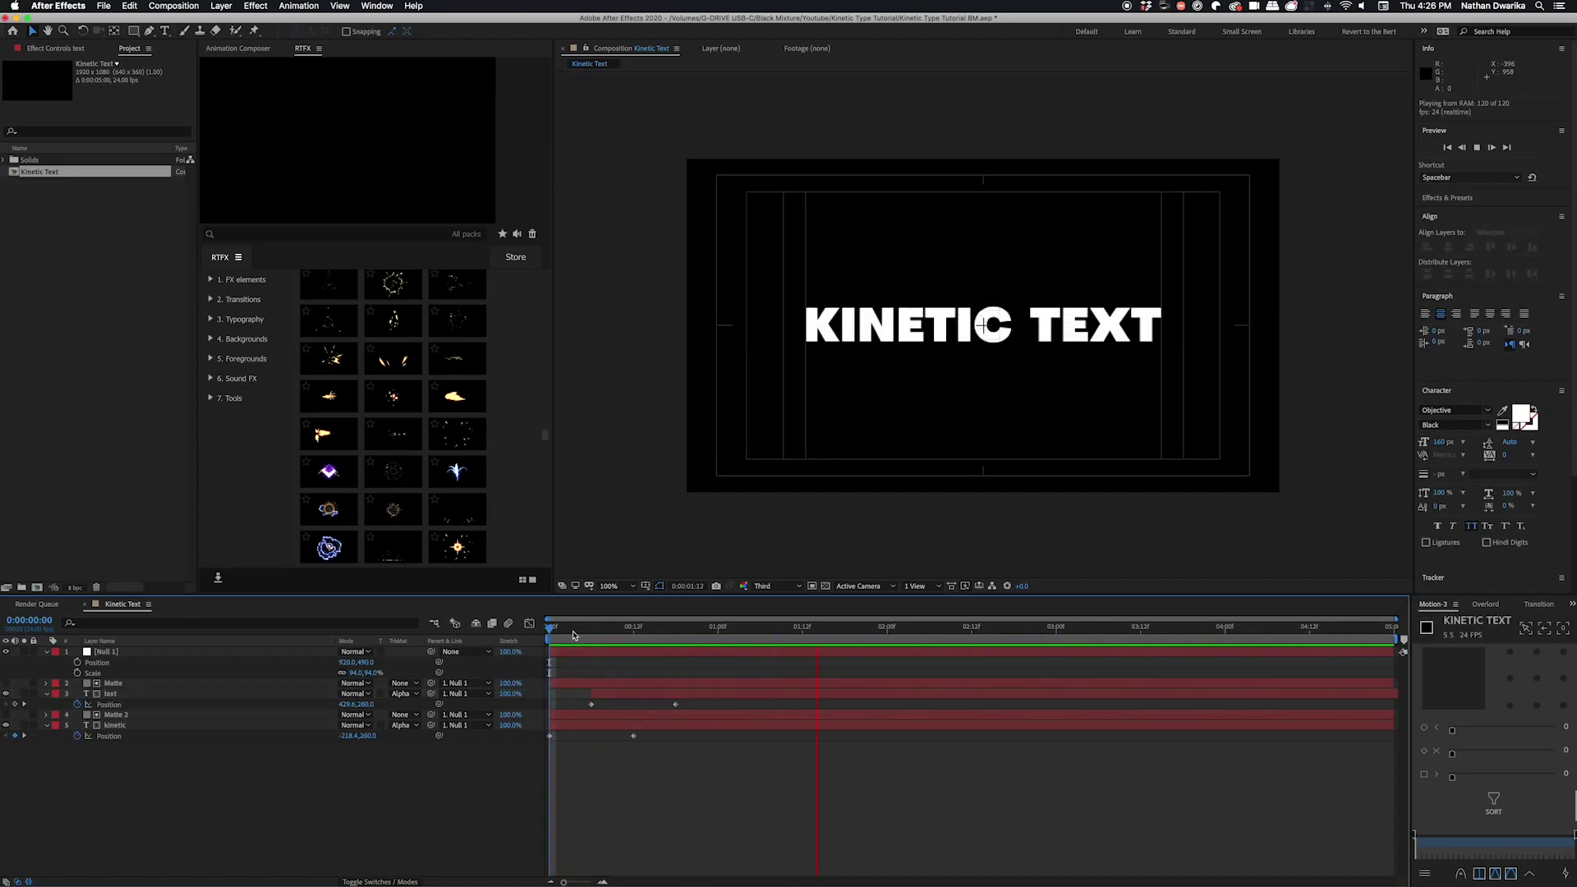
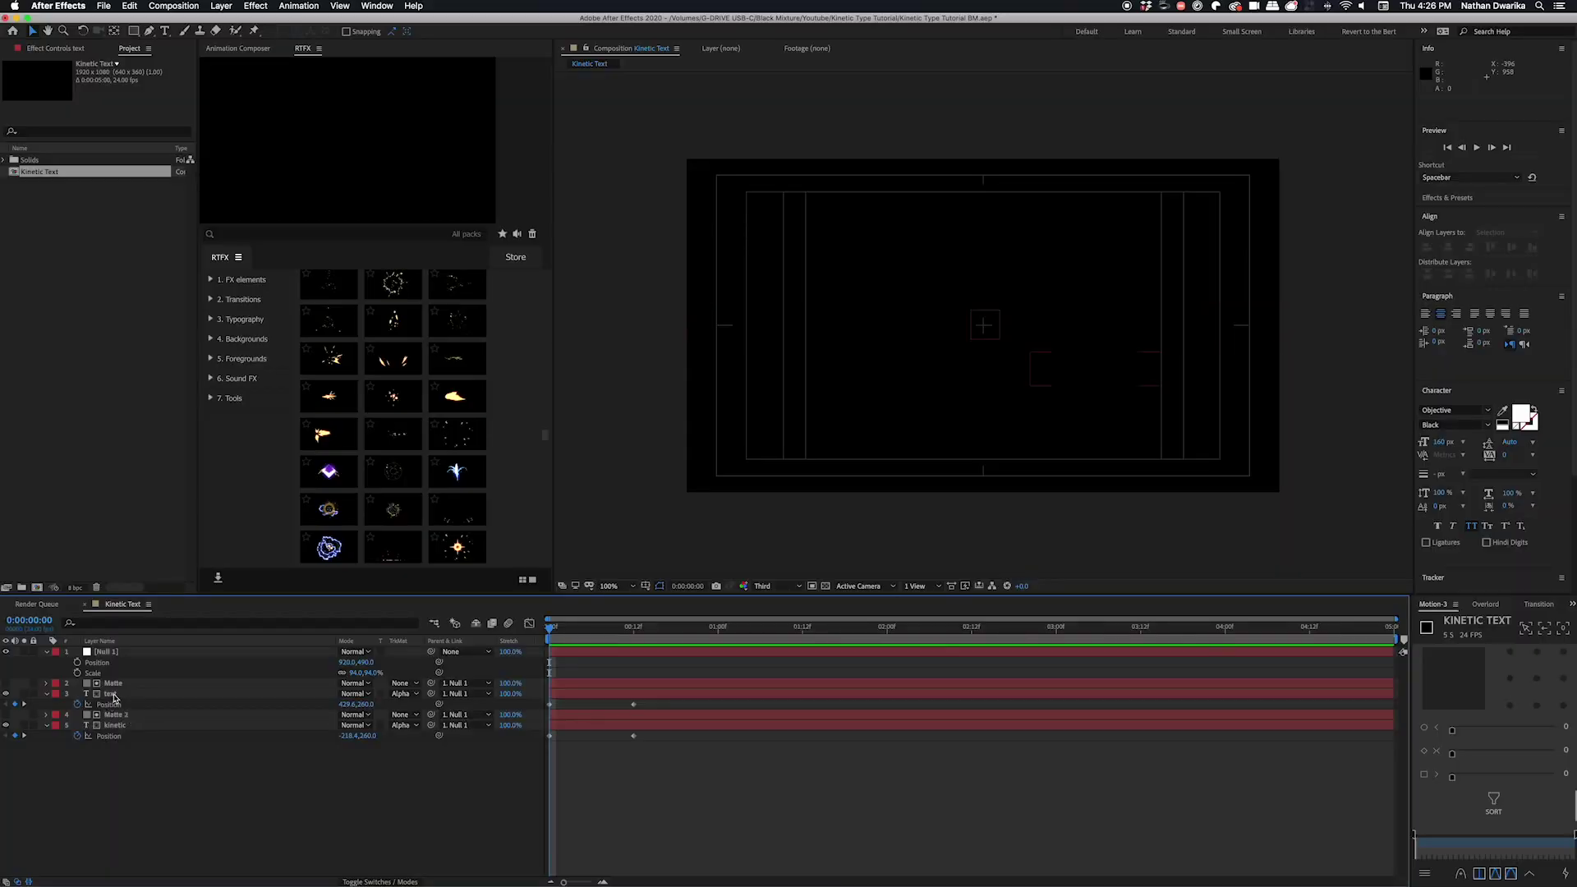
# Open the Graph Editor for the Position properties of both the "text" and "kinetic" layers and switch it to the speed graph
pyautogui.click(112, 694)
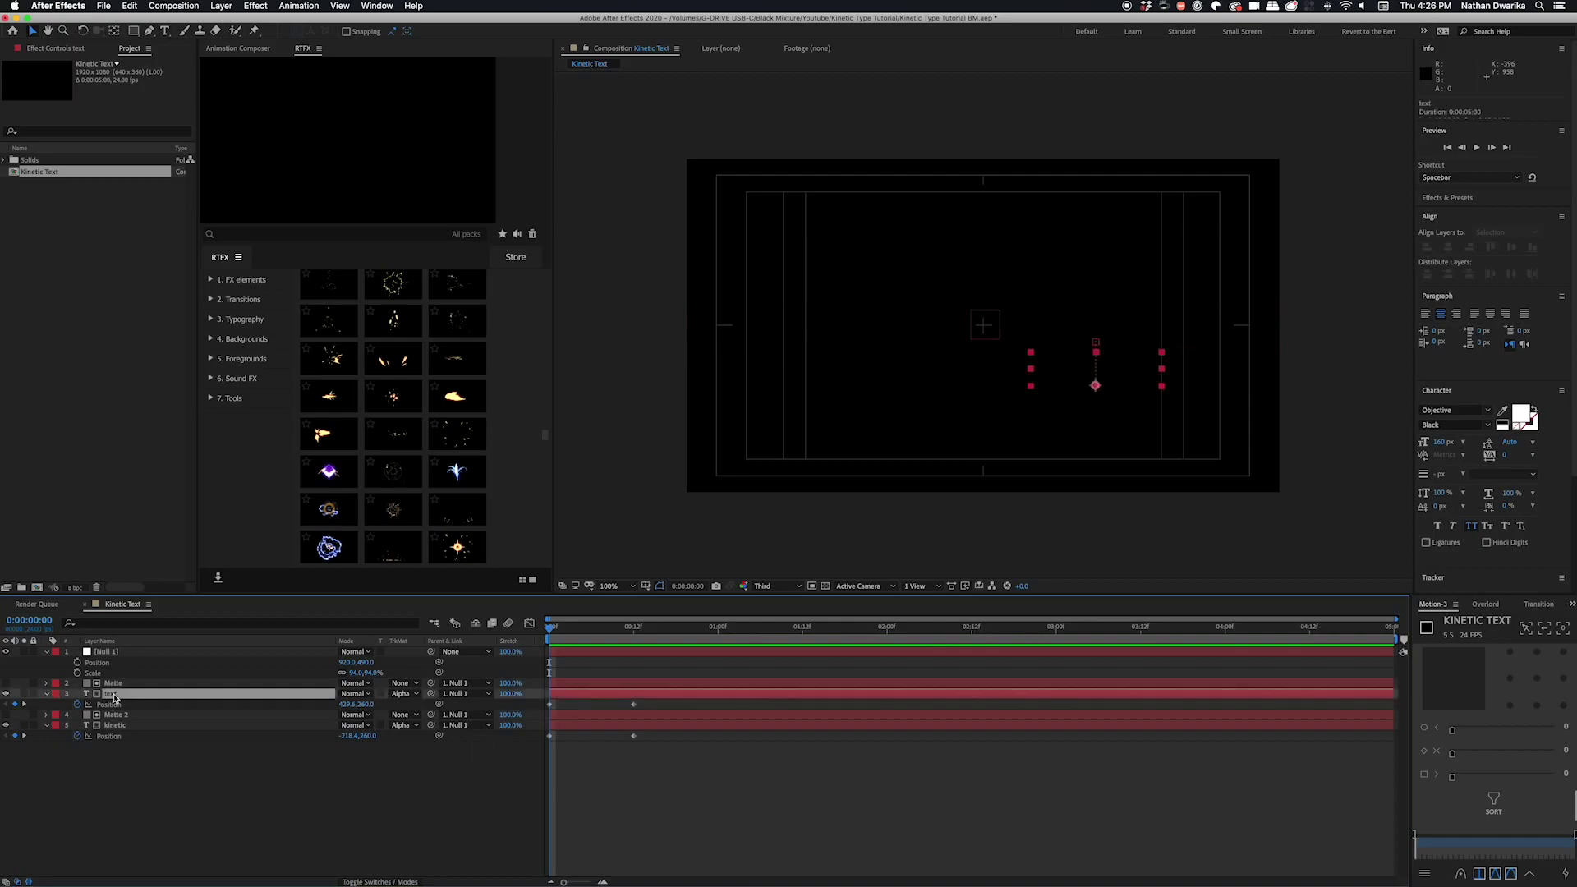
pyautogui.click(111, 737)
pyautogui.moveTo(734, 776); pyautogui.dragTo(524, 692)
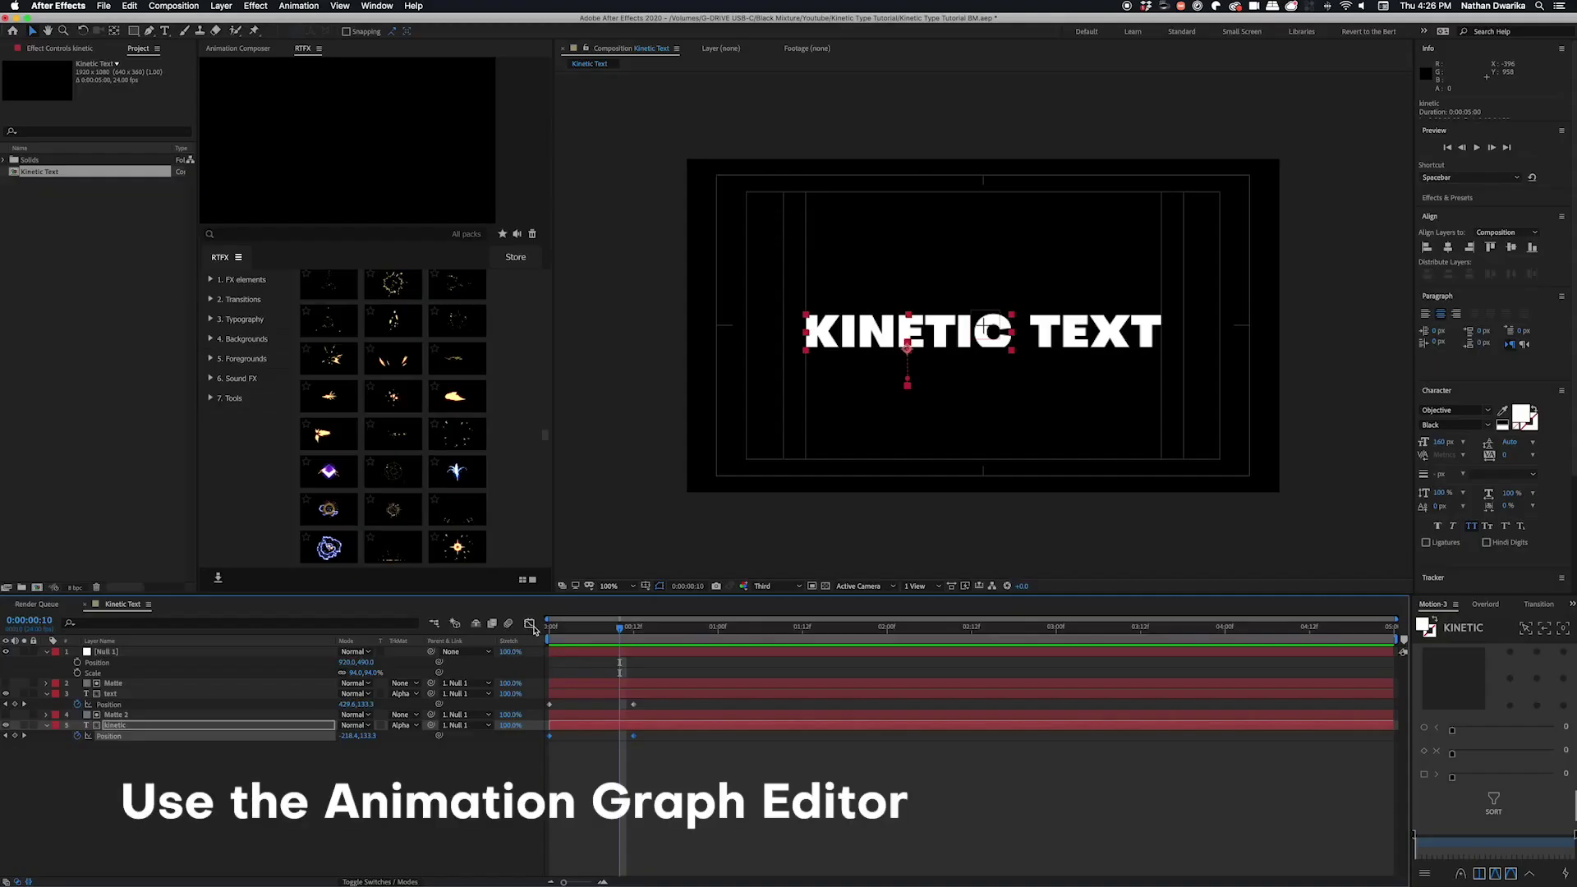
pyautogui.click(829, 390)
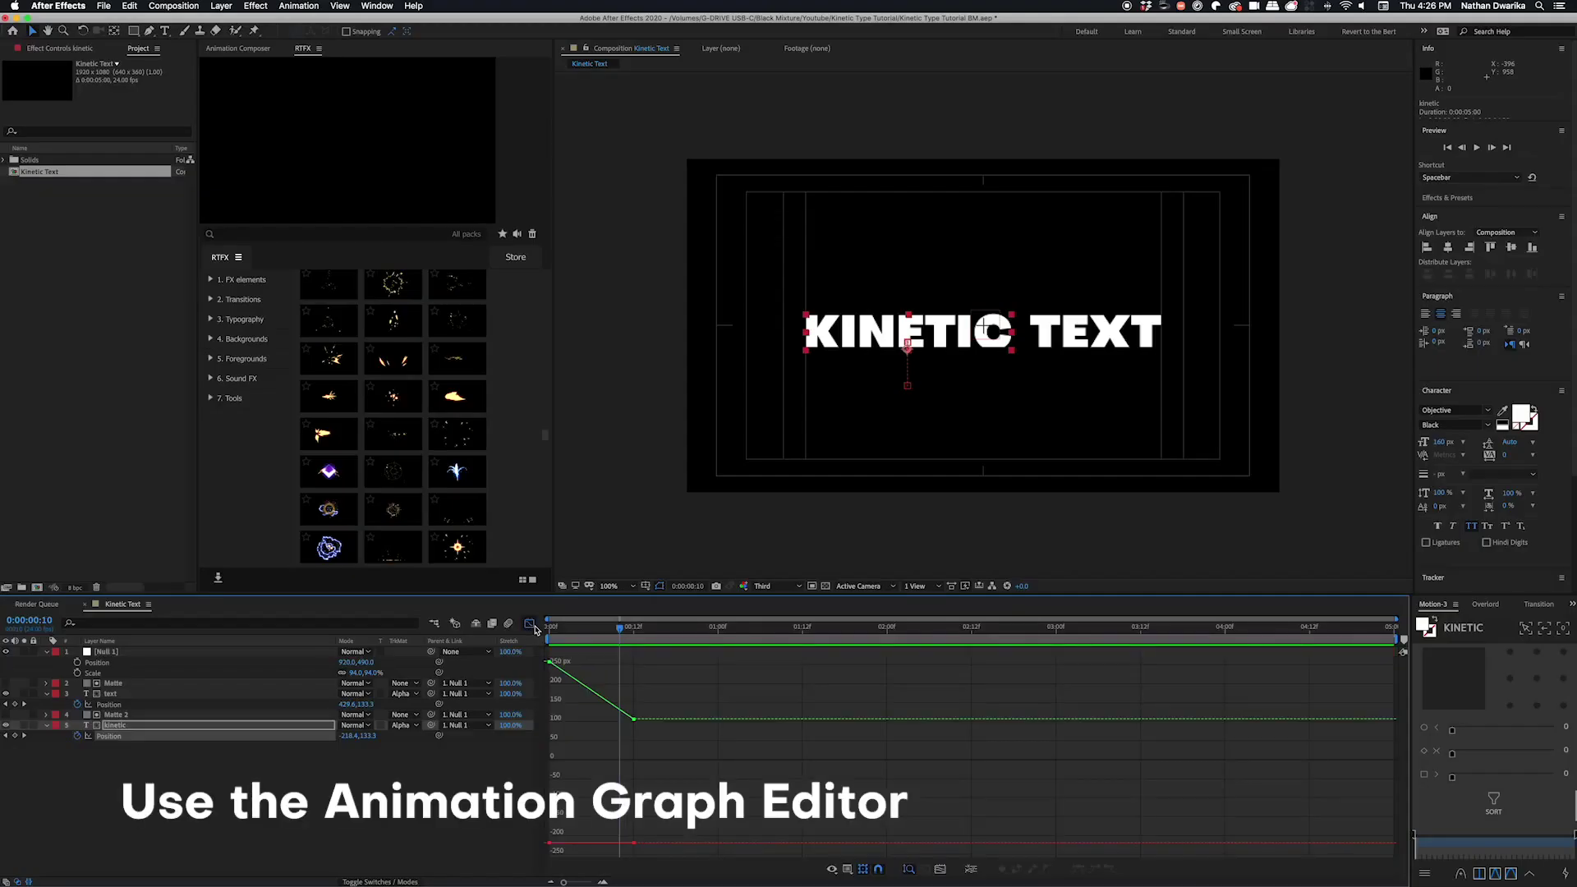
pyautogui.click(108, 705)
pyautogui.keyDown('shift'); pyautogui.click(122, 736); pyautogui.keyUp('shift')
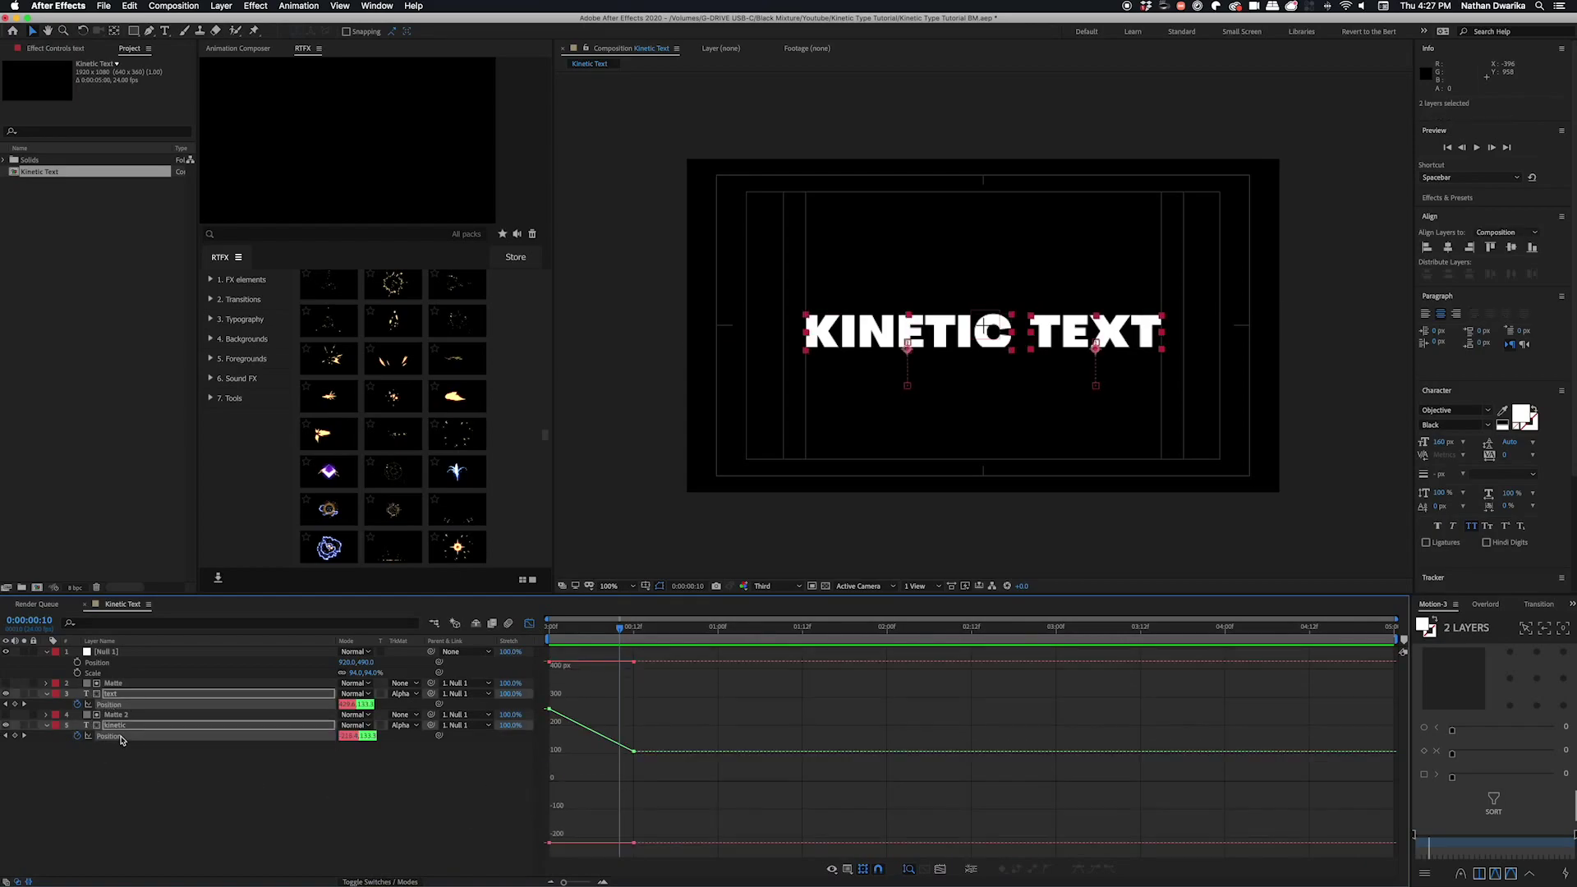
pyautogui.rightClick(599, 756)
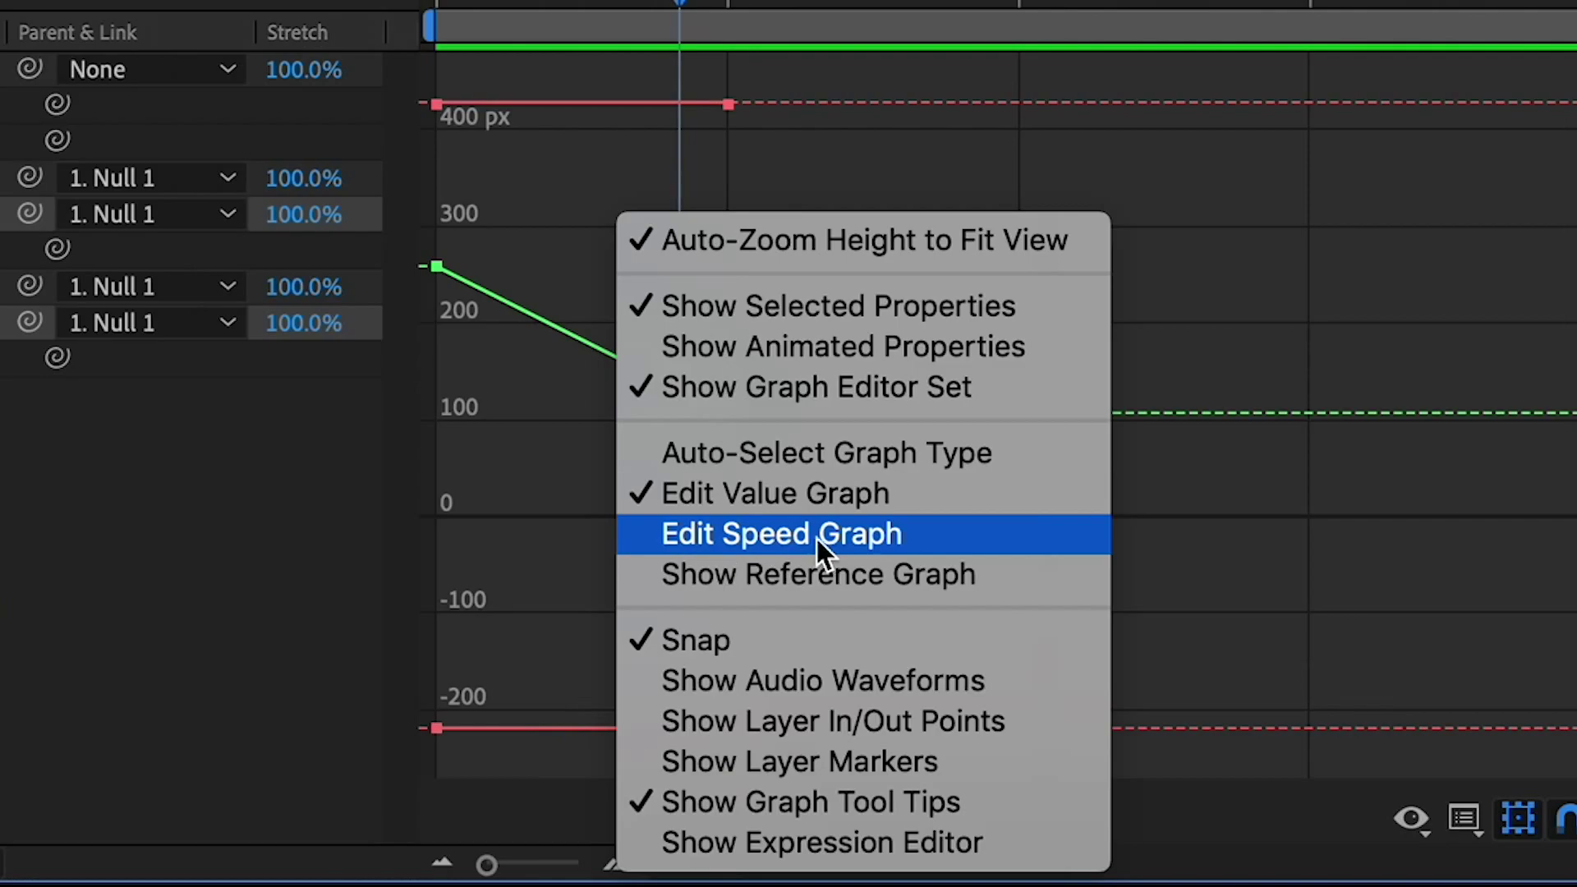
pyautogui.click(799, 538)
pyautogui.moveTo(723, 115)
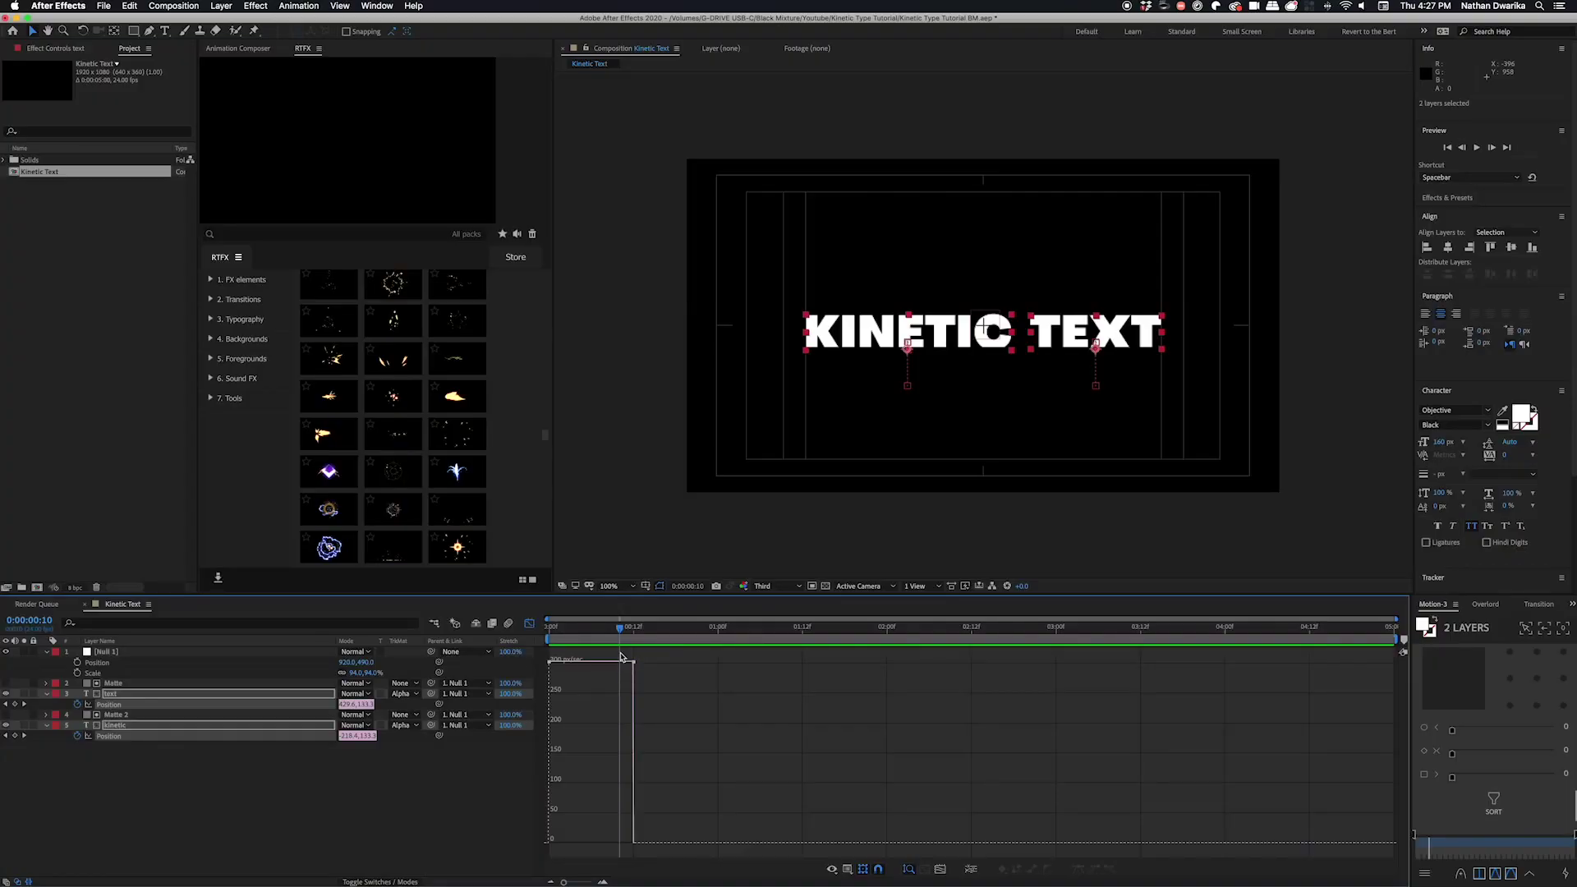
# Lower the speed of both layers' end Position keyframes to 0 and lengthen their incoming influence
pyautogui.moveTo(633, 664)
pyautogui.moveTo(633, 663); pyautogui.dragTo(631, 844)
pyautogui.moveTo(633, 683); pyautogui.dragTo(633, 843)
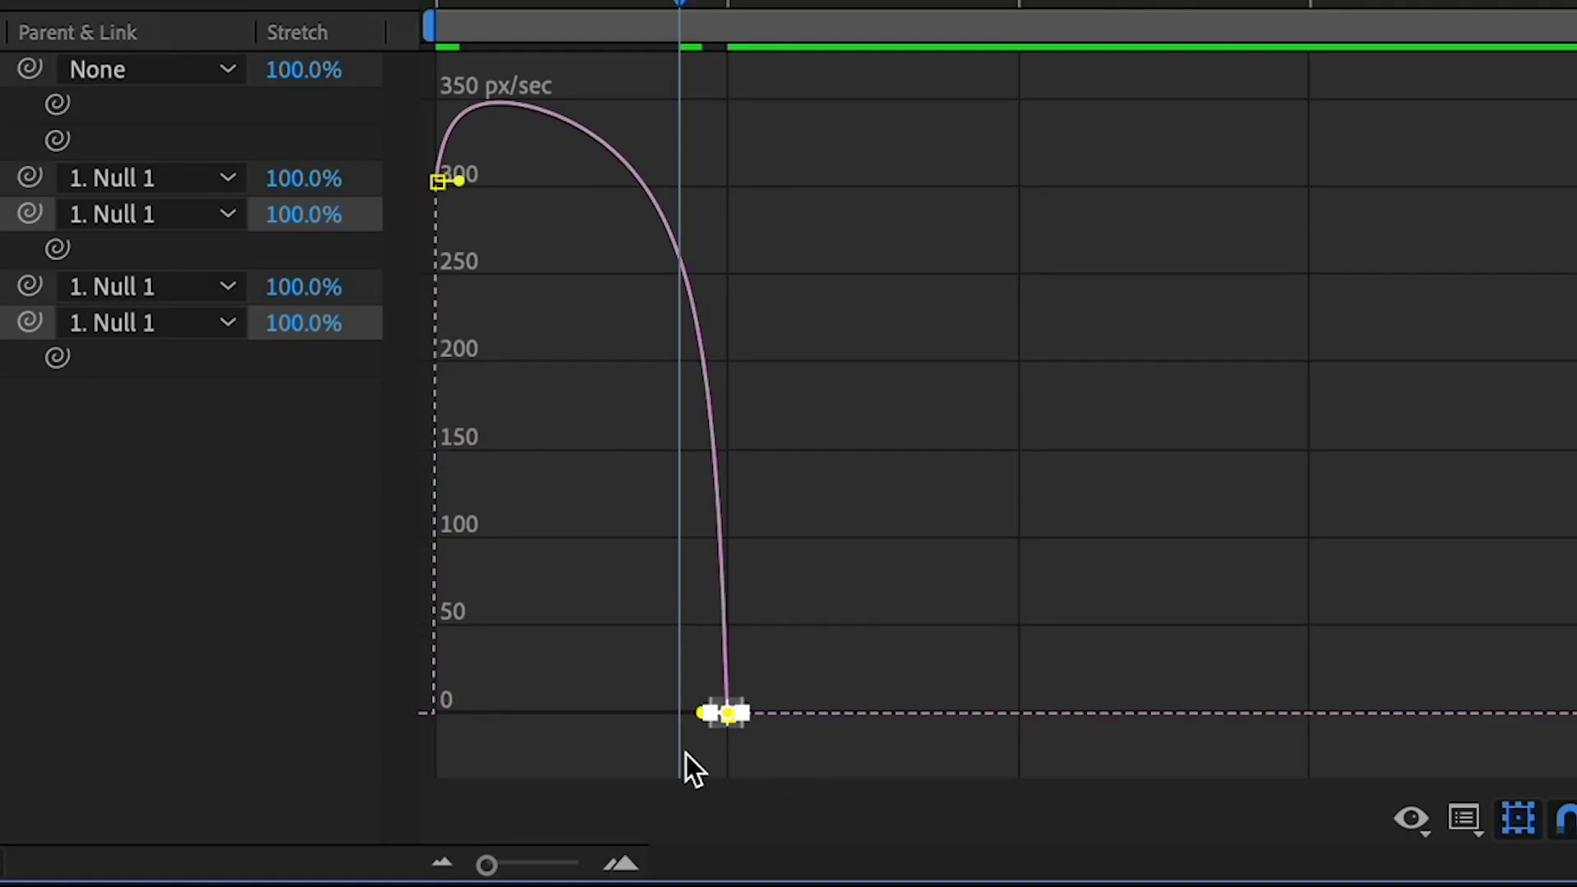
pyautogui.moveTo(703, 716); pyautogui.dragTo(493, 752)
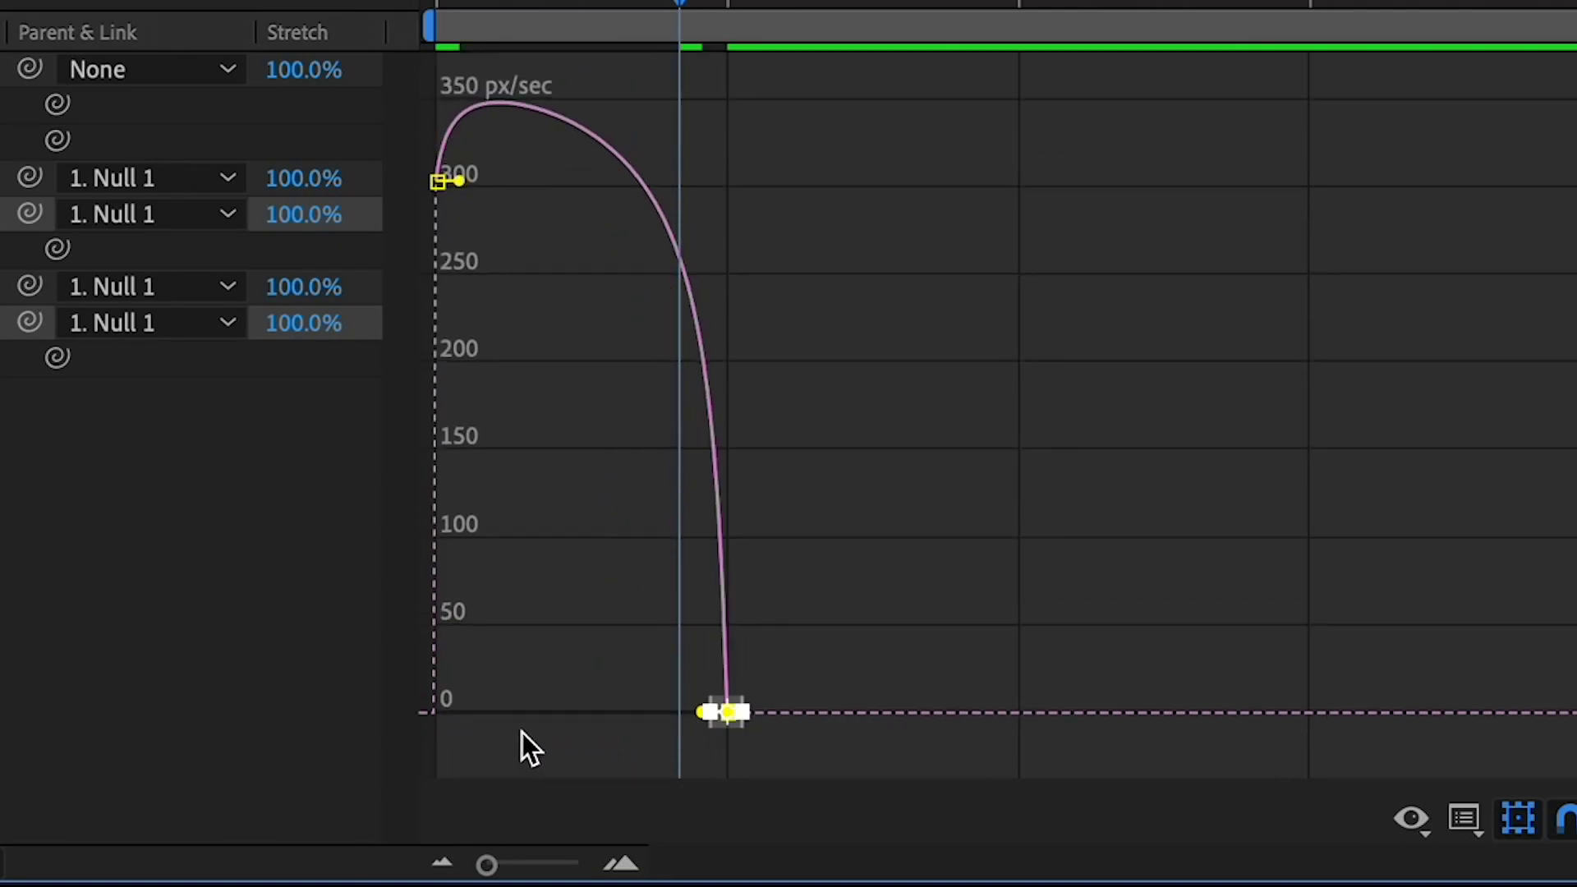
pyautogui.moveTo(698, 713); pyautogui.dragTo(648, 727)
pyautogui.click(488, 353)
# Lower the start Position keyframes' speed to 0, extend their outgoing influence into a bell-shaped speed curve, and preview the easing
pyautogui.click(436, 359)
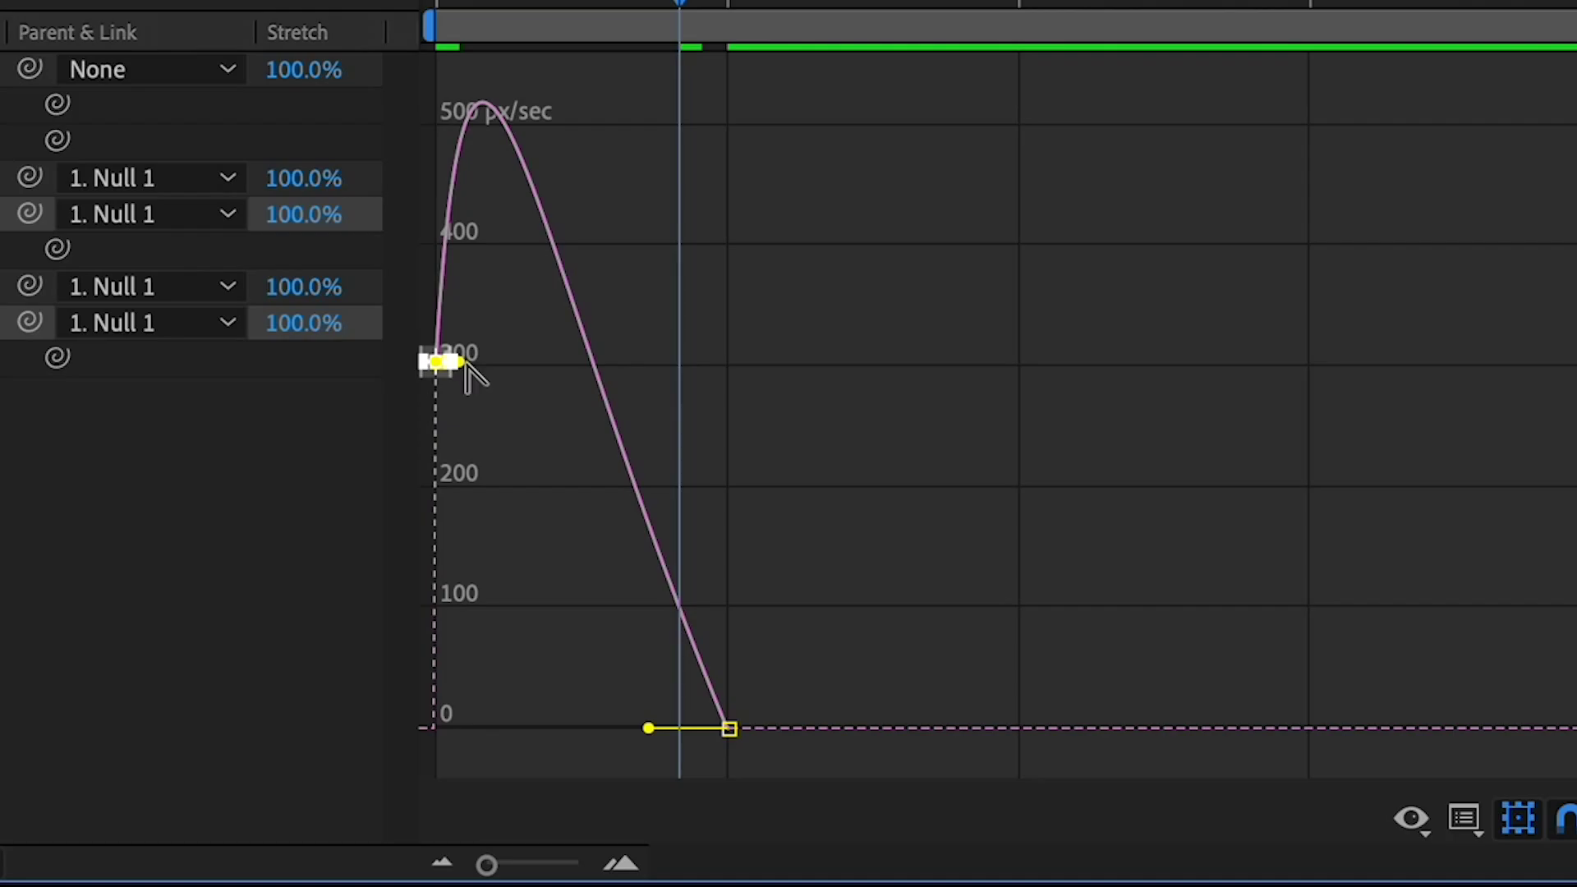
pyautogui.press('=')
pyautogui.moveTo(580, 736); pyautogui.dragTo(660, 839)
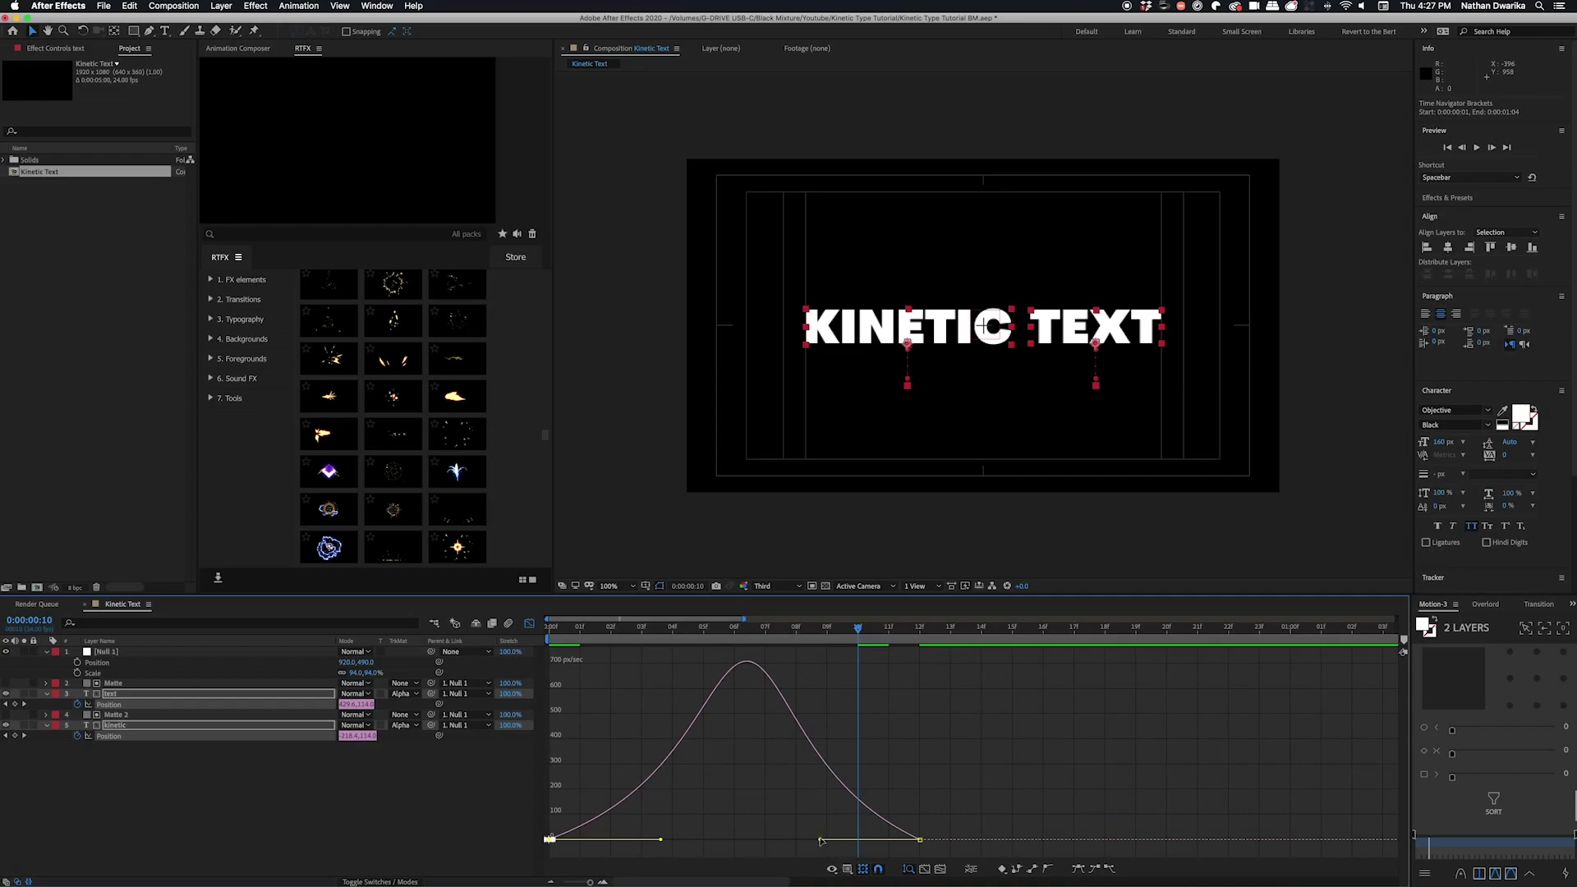
pyautogui.moveTo(820, 839)
pyautogui.mouseDown()
pyautogui.moveTo(797, 845)
pyautogui.moveTo(820, 839)
pyautogui.mouseUp()
pyautogui.moveTo(856, 630); pyautogui.dragTo(549, 630)
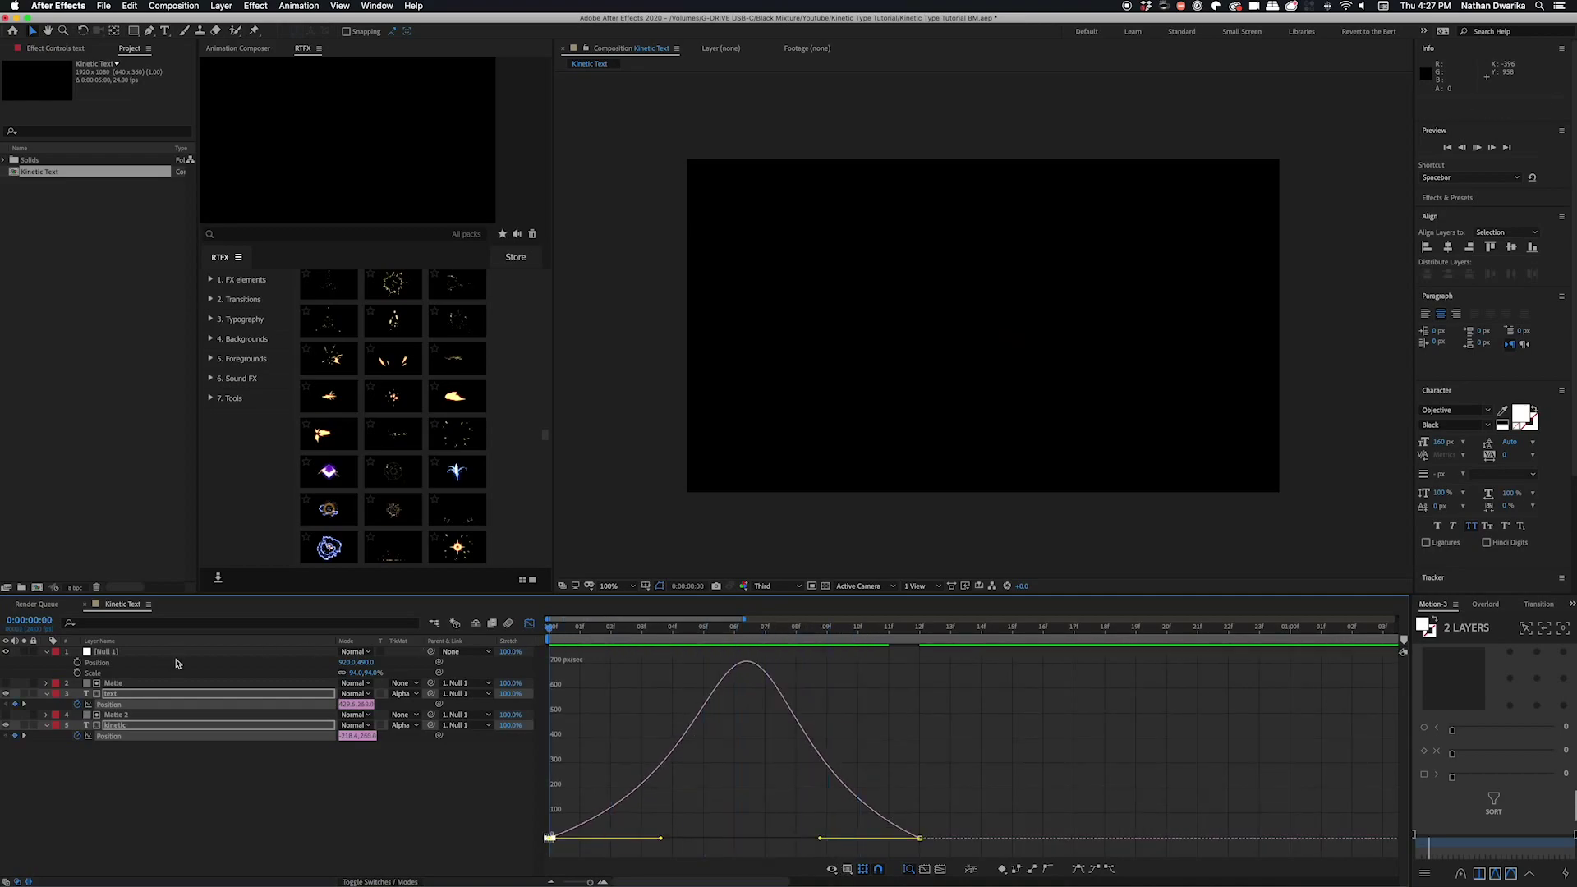
pyautogui.press('space')
pyautogui.press('space')
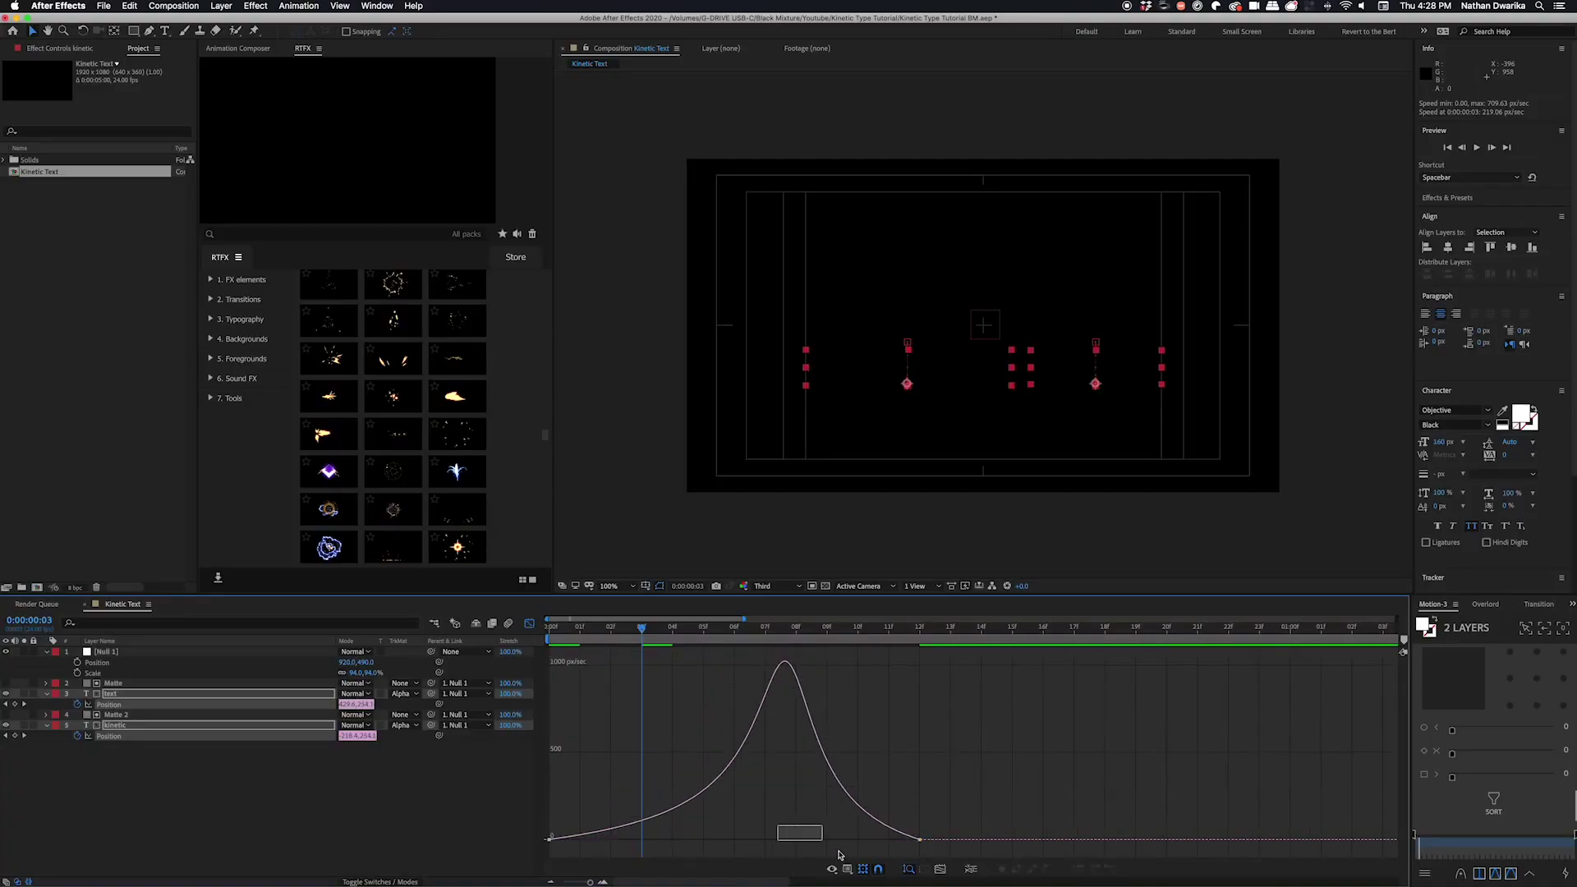
# Extend the end keyframes' incoming influence to sharpen the central speed peak and preview the reveal
pyautogui.press('super+a')
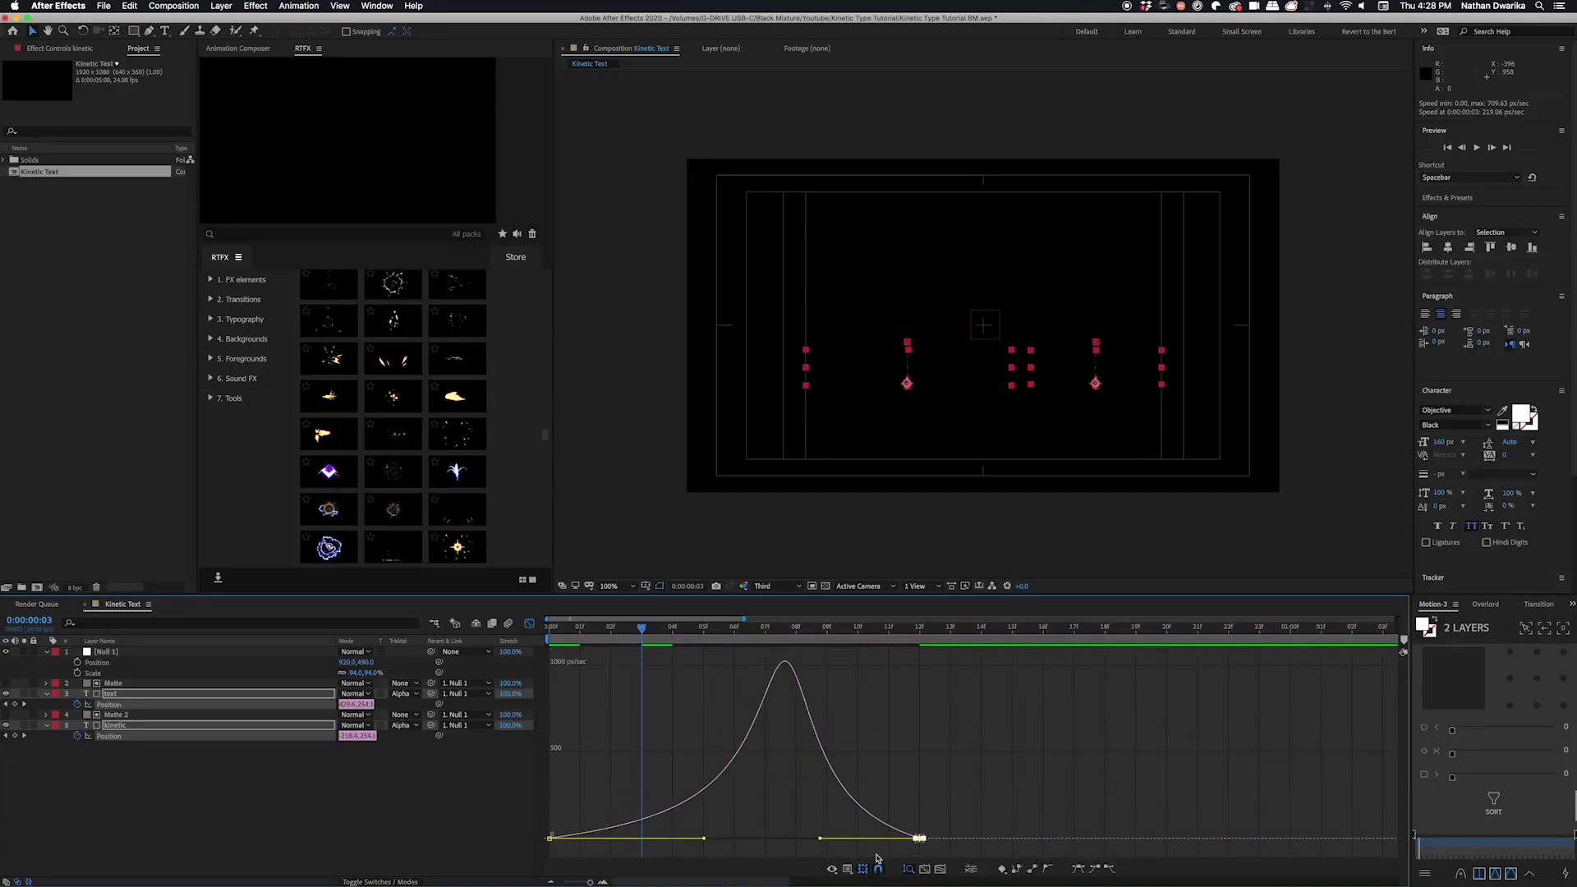
pyautogui.moveTo(813, 839)
pyautogui.mouseDown()
pyautogui.moveTo(735, 841)
pyautogui.moveTo(832, 839)
pyautogui.moveTo(799, 840)
pyautogui.mouseUp()
pyautogui.press('space')
pyautogui.press('space')
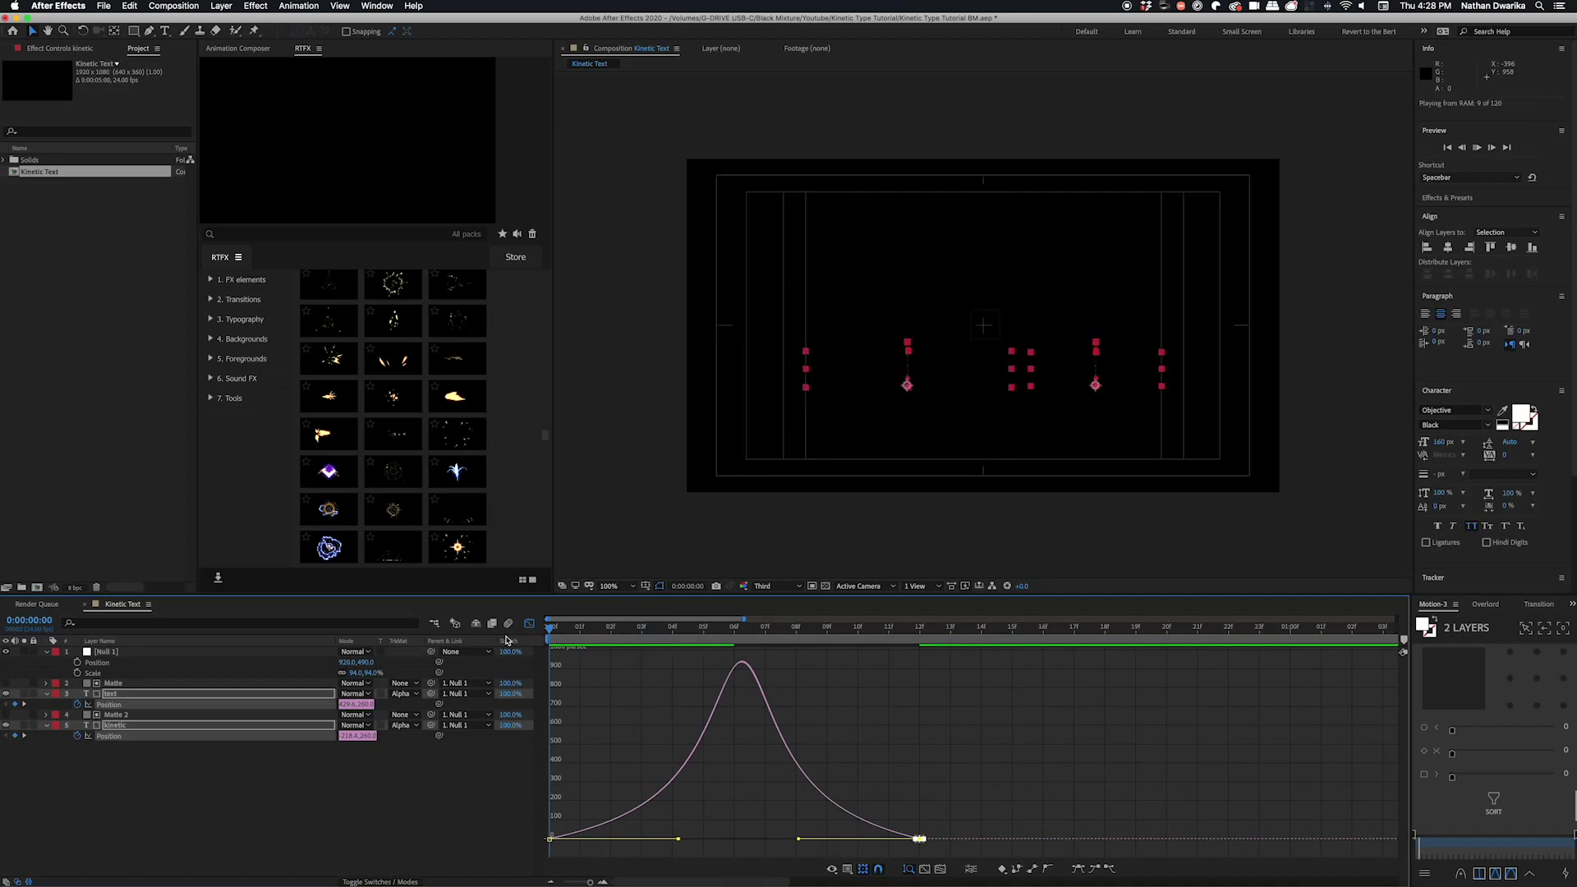
pyautogui.press('space')
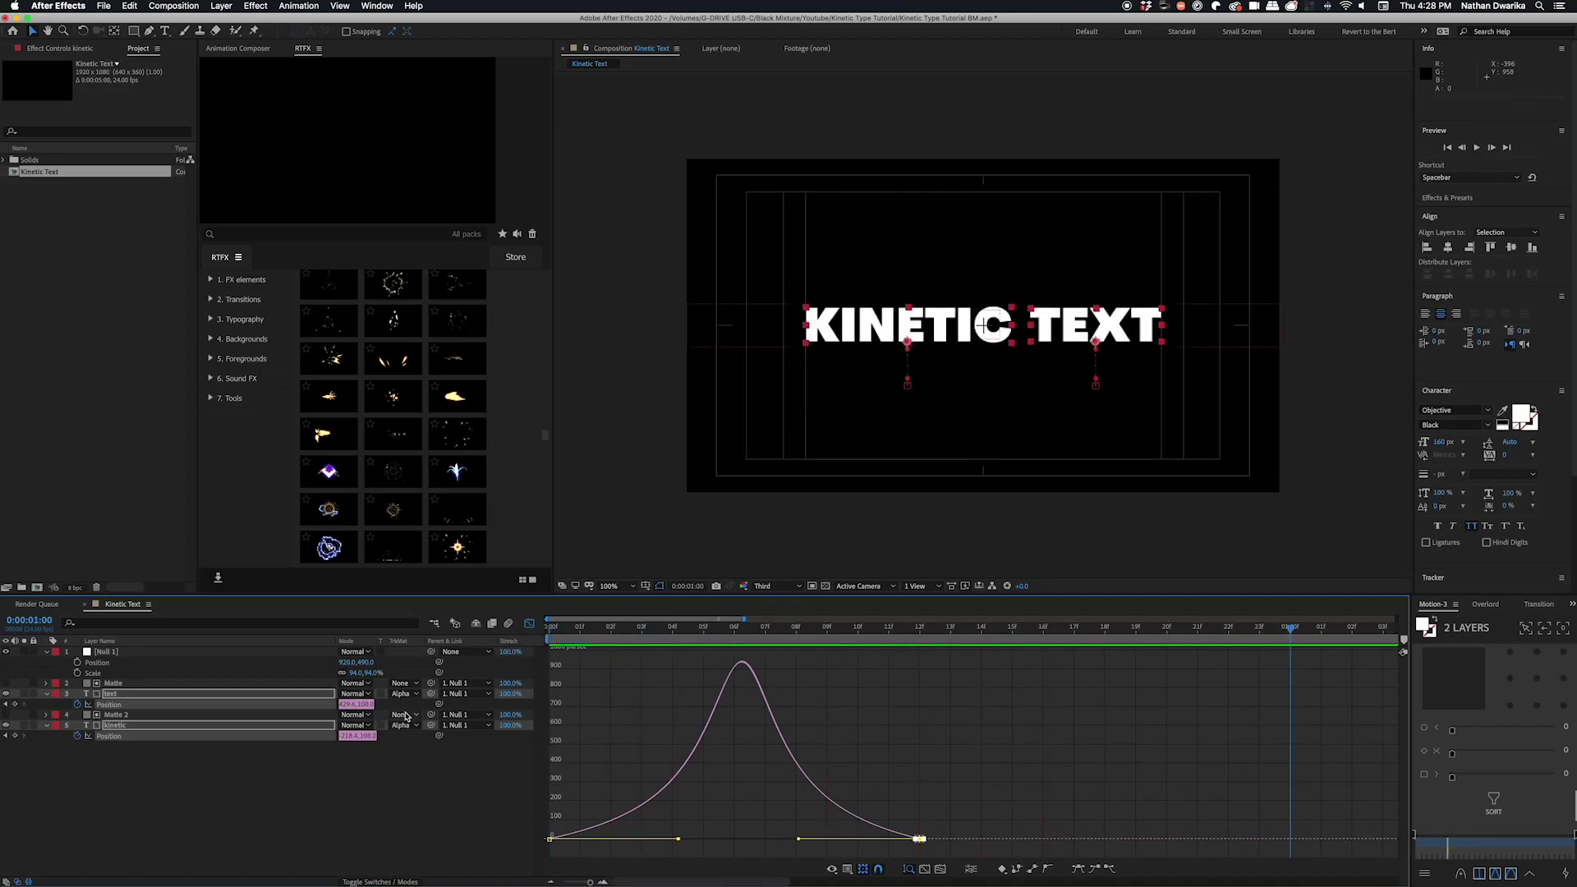
# Close the Graph Editor, shift the "text" layer to start at frame 5, and preview the eased, staggered reveal
pyautogui.click(529, 625)
pyautogui.press('Home')
pyautogui.click(368, 787)
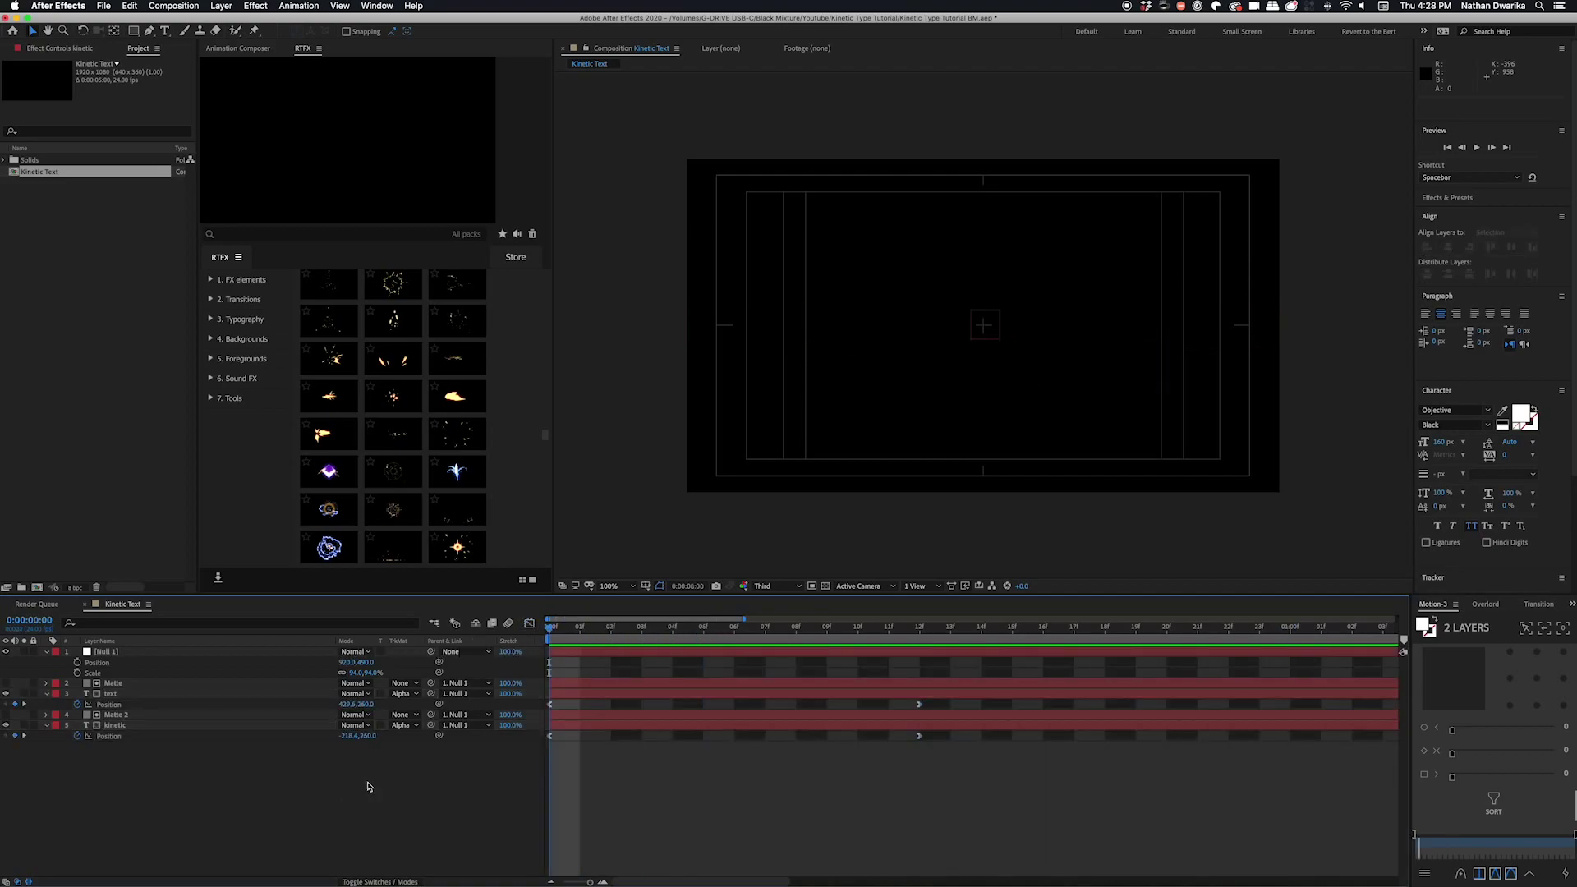
pyautogui.moveTo(590, 696); pyautogui.dragTo(756, 700)
pyautogui.press('space')
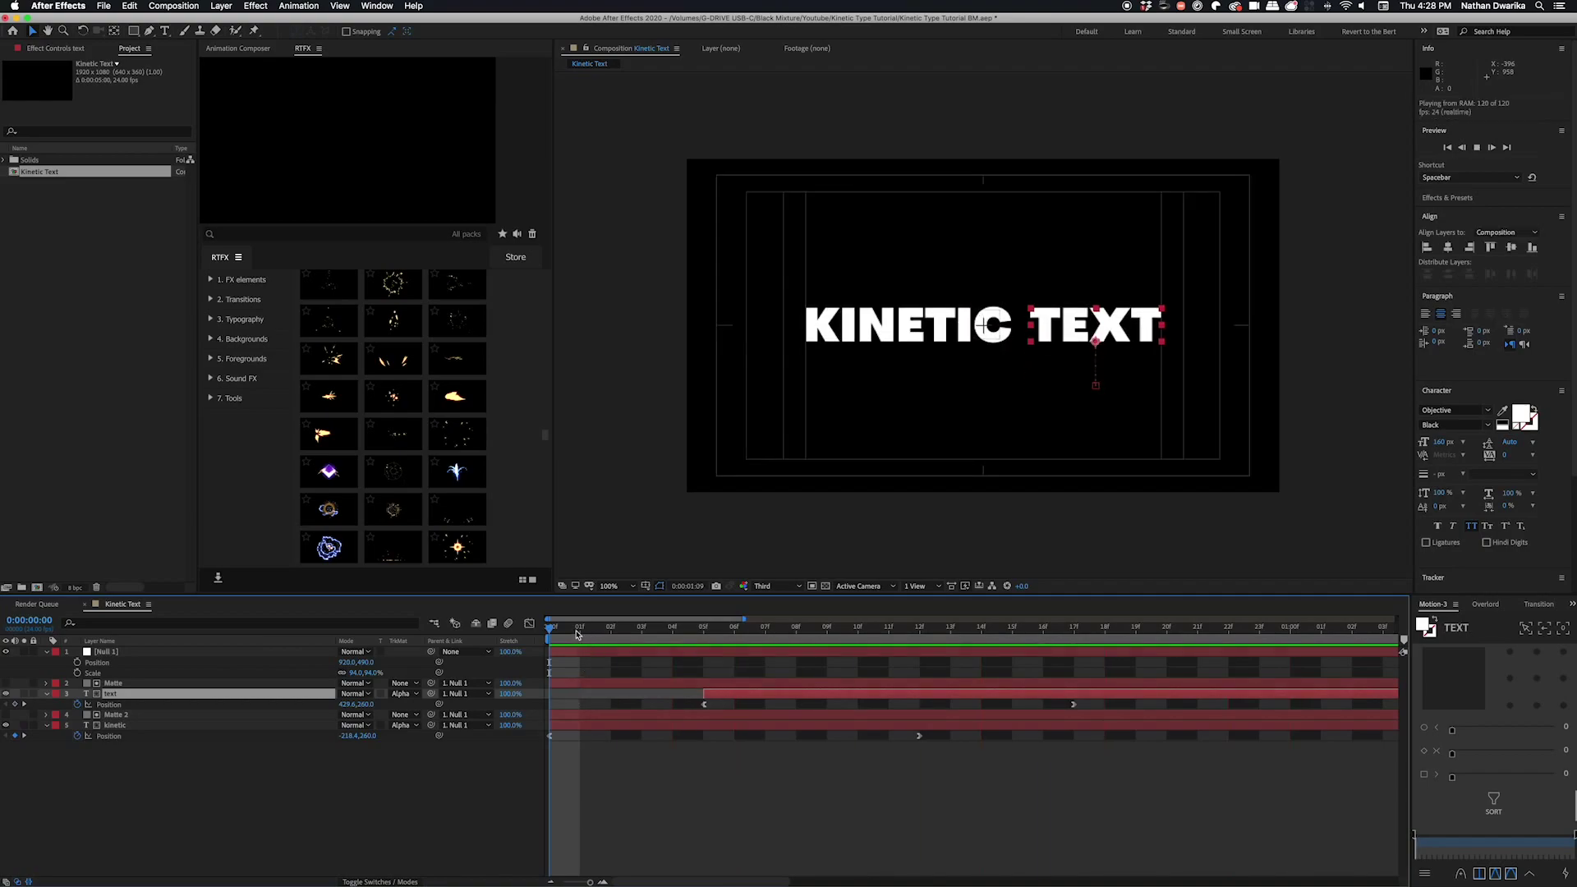
pyautogui.press('space')
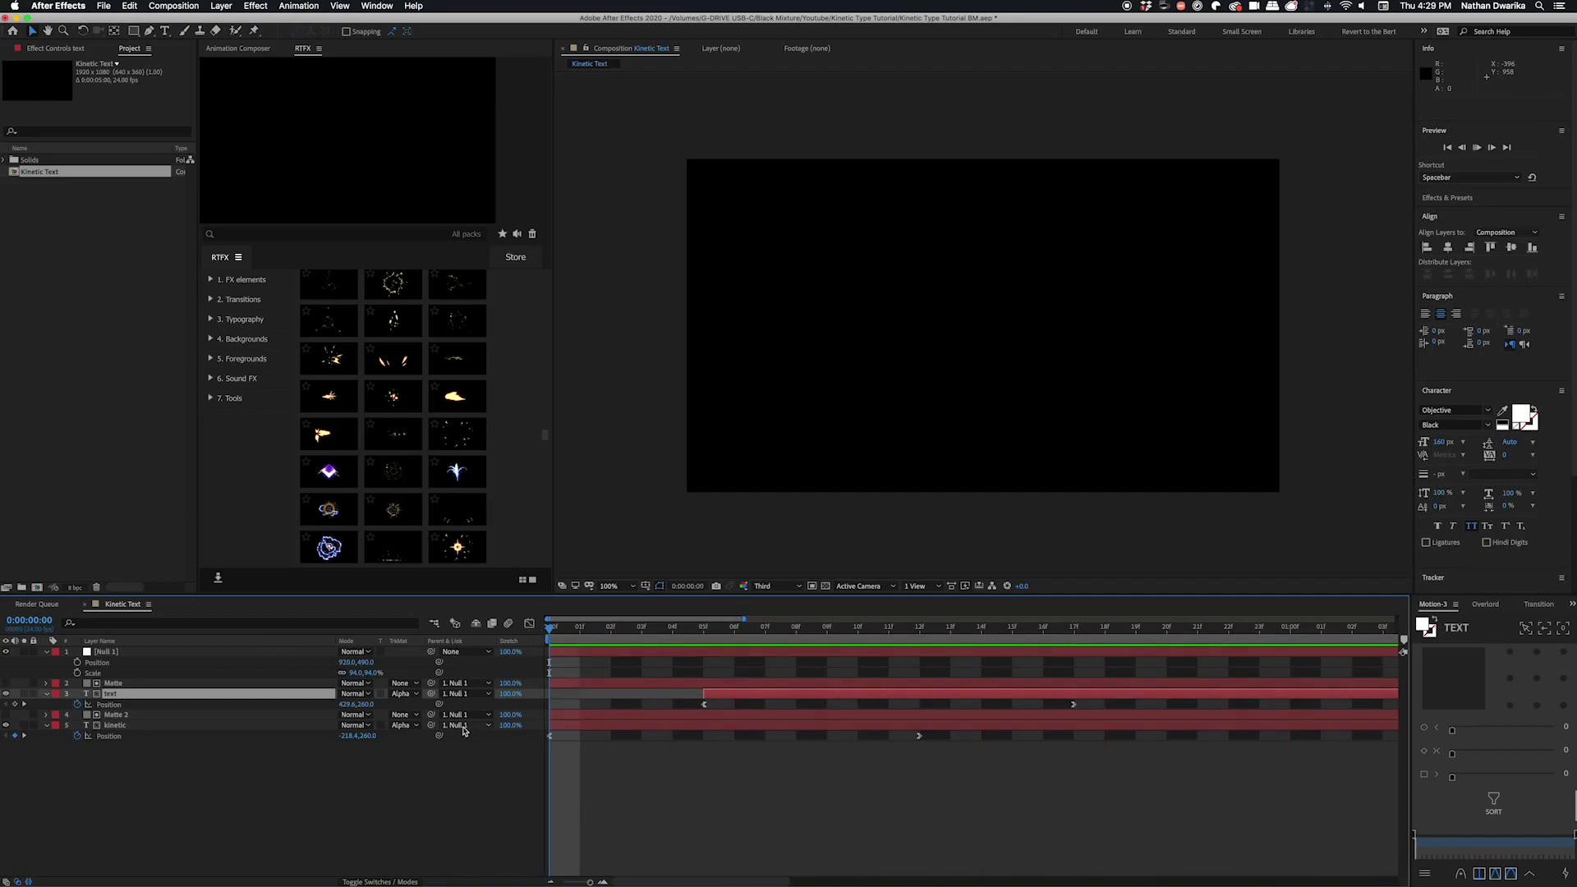
pyautogui.press('space')
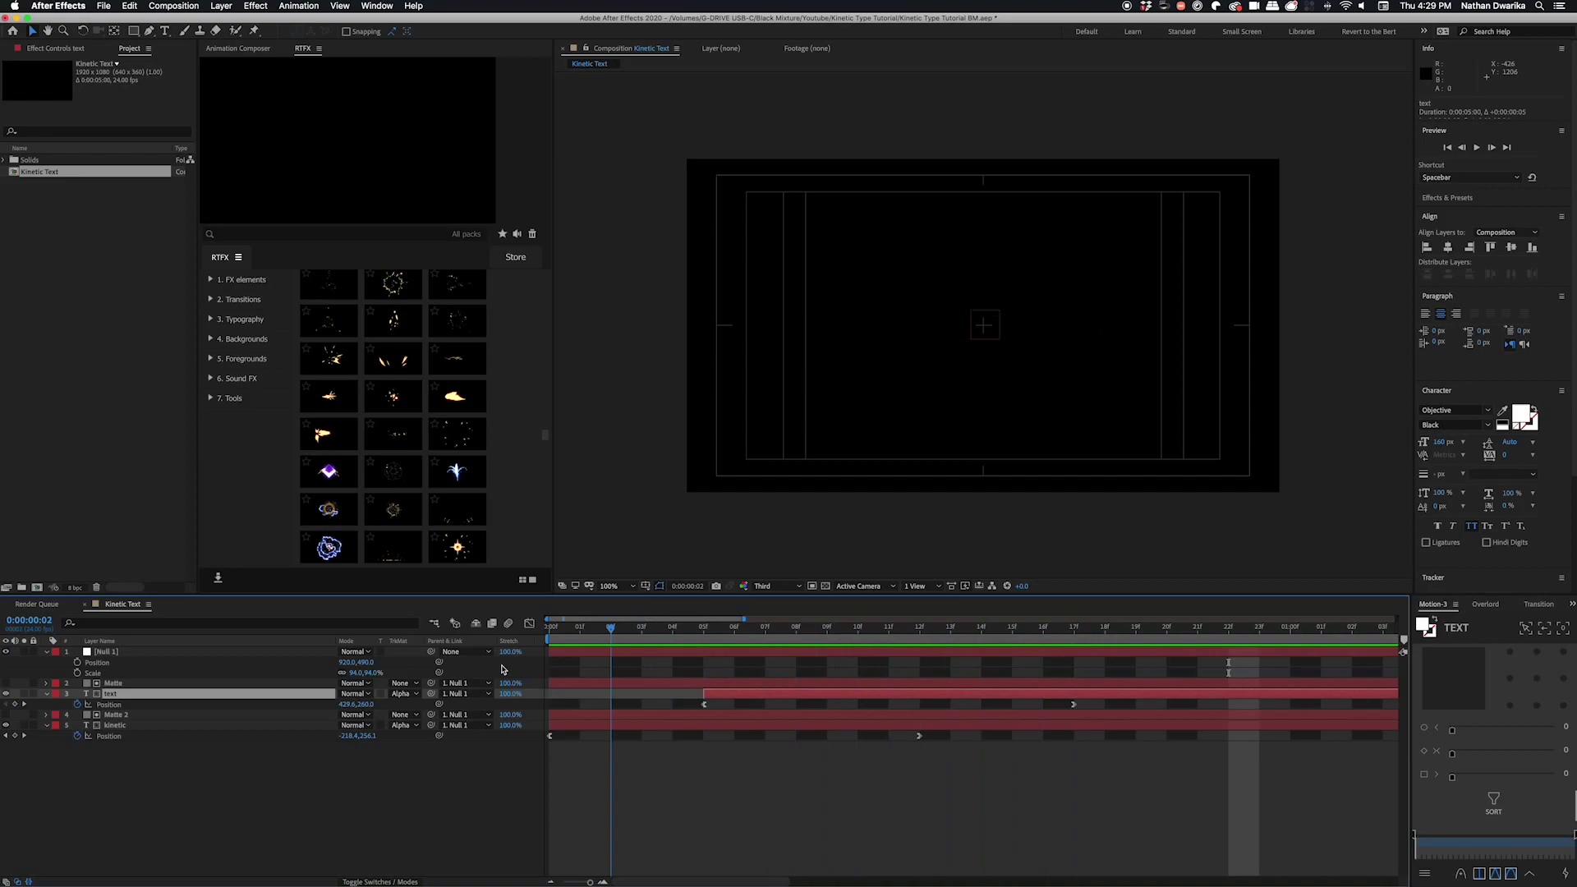
pyautogui.press('space')
pyautogui.press('space')
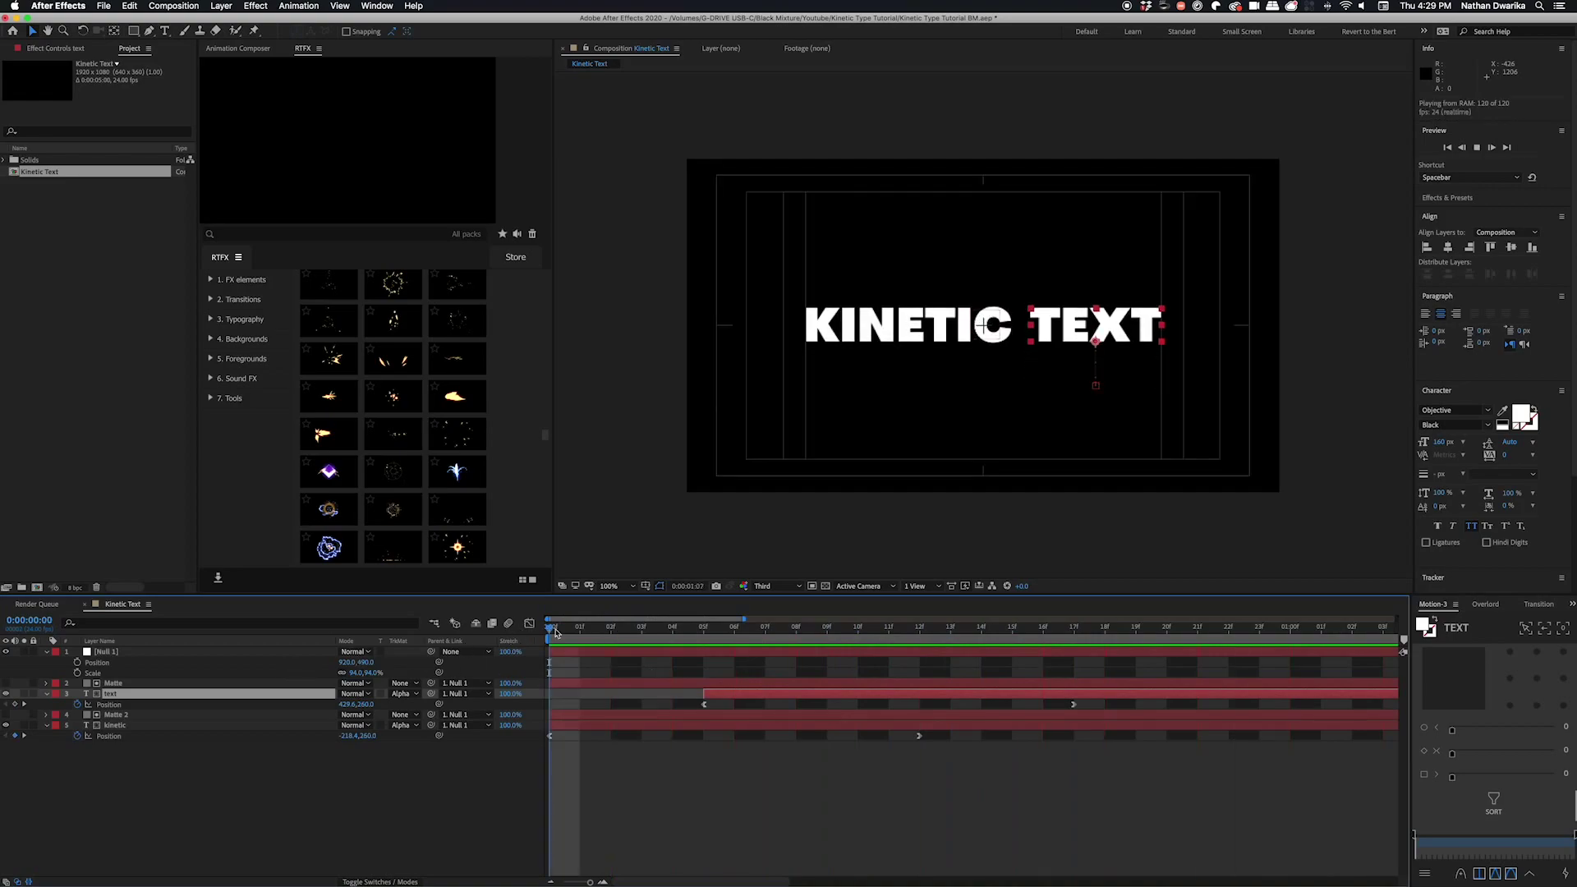
pyautogui.press('space')
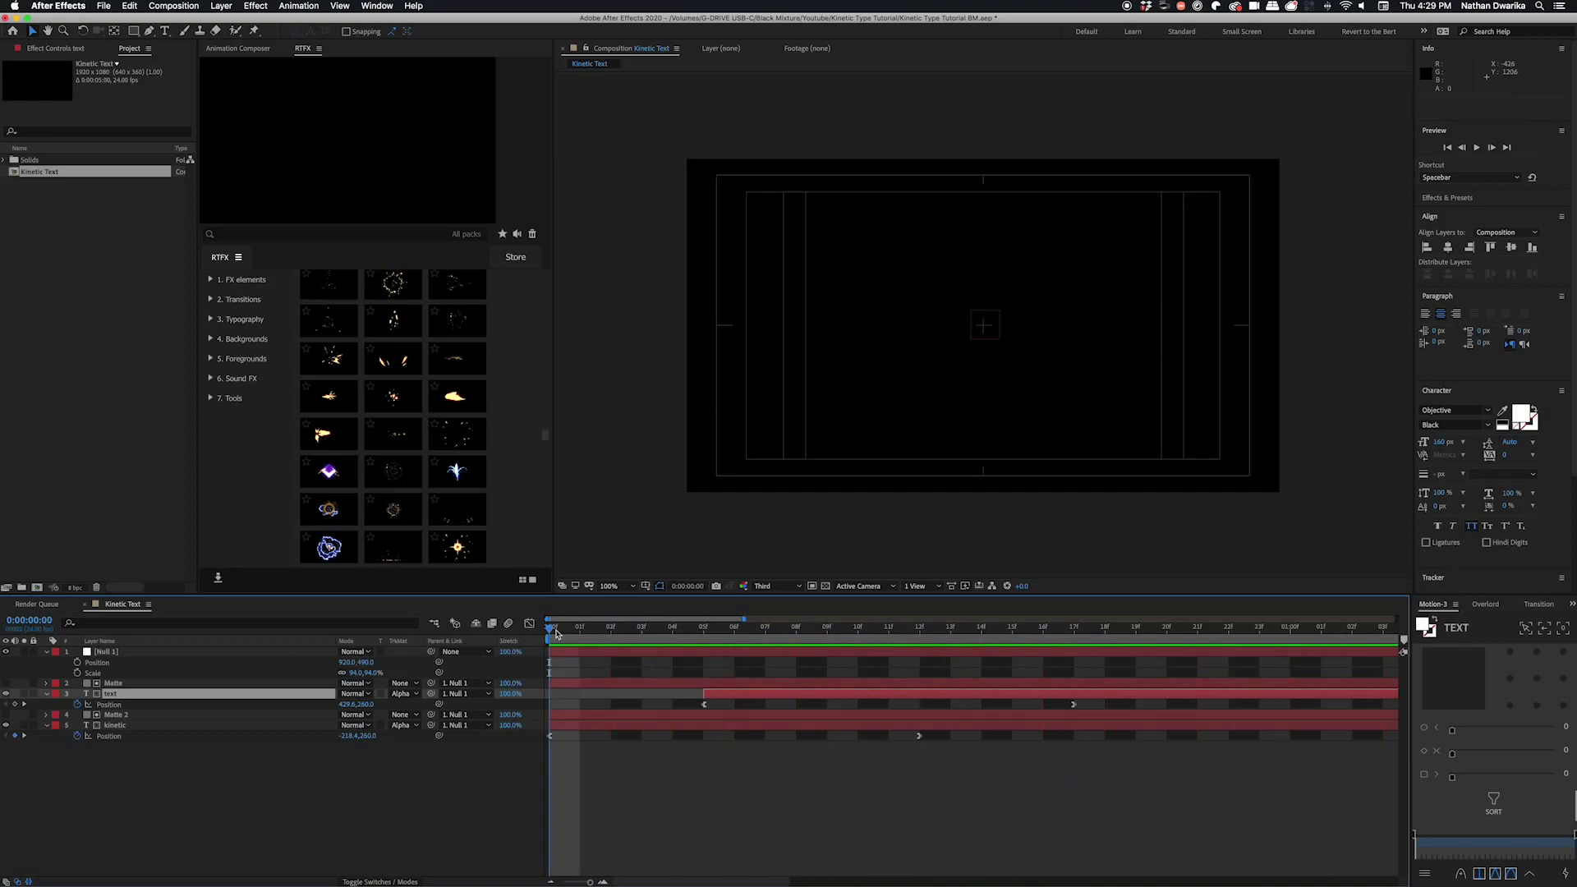
pyautogui.press('space')
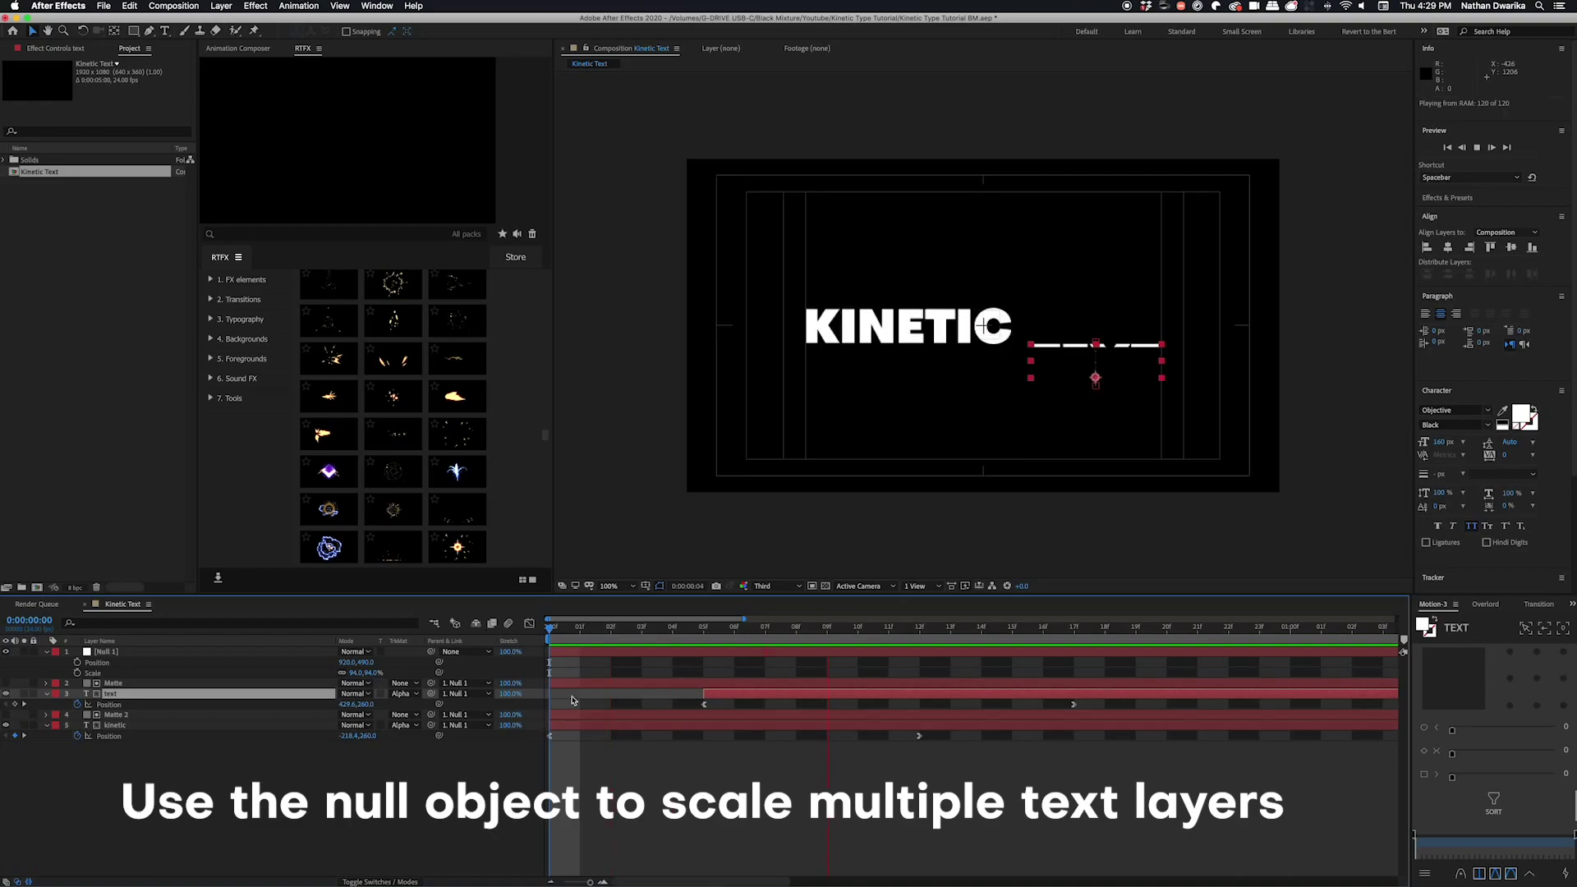
# Add a Scale keyframe to the null at frame 5, set its scale to 146% at frame 17, and preview the growth
pyautogui.click(642, 629)
pyautogui.moveTo(646, 634); pyautogui.dragTo(704, 634)
pyautogui.click(264, 629)
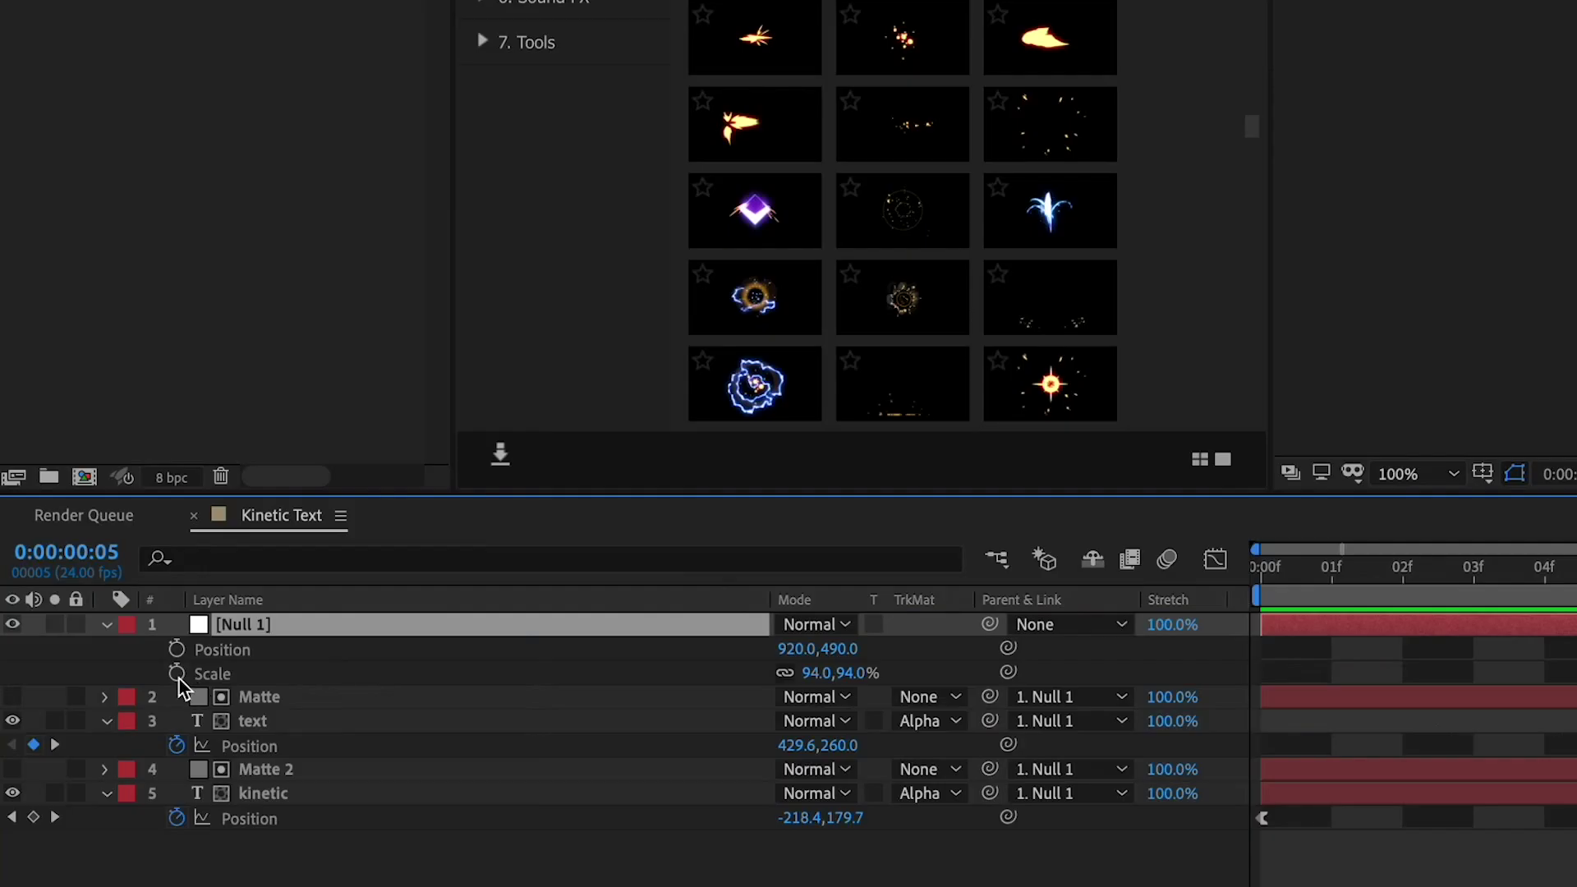
pyautogui.click(77, 673)
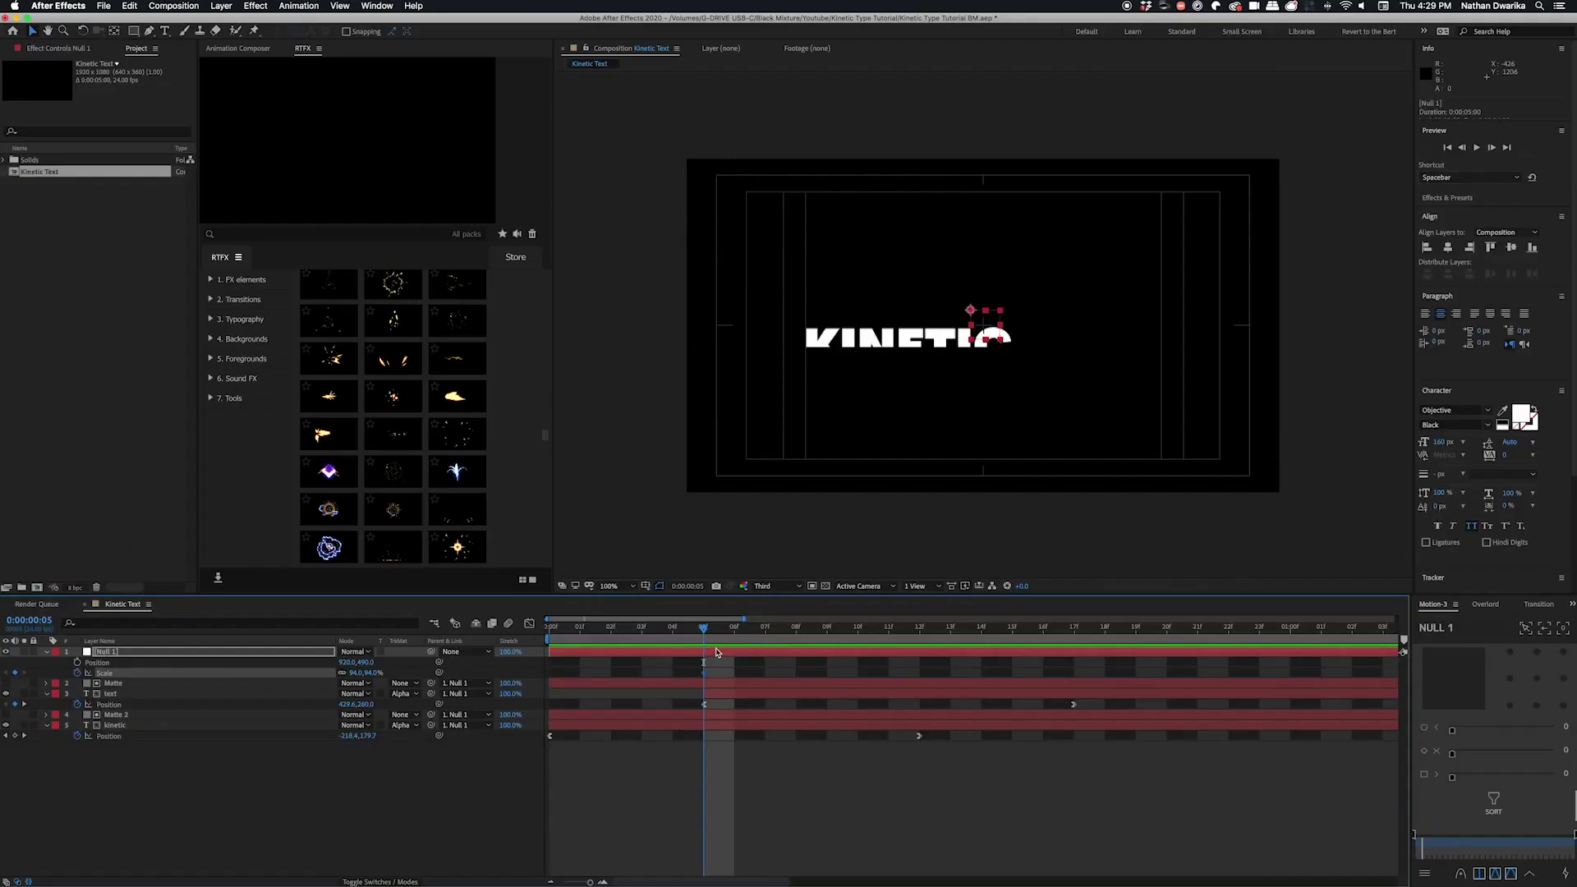
pyautogui.click(686, 629)
pyautogui.moveTo(685, 630); pyautogui.dragTo(1024, 649)
pyautogui.moveTo(374, 672); pyautogui.dragTo(405, 671)
pyautogui.press('space')
pyautogui.press('space')
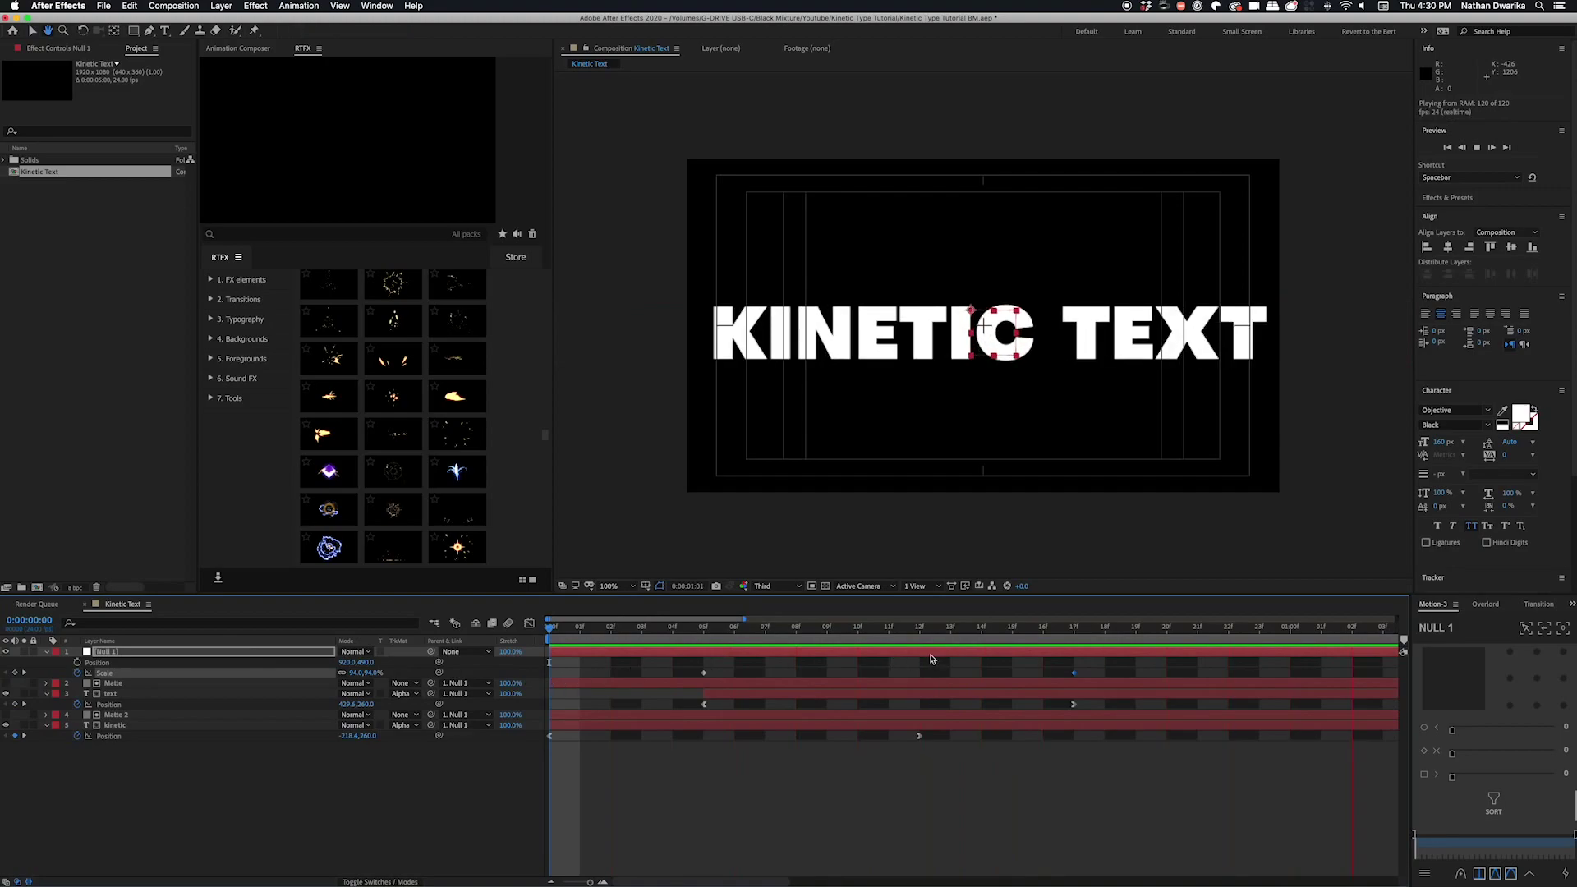
pyautogui.press('space')
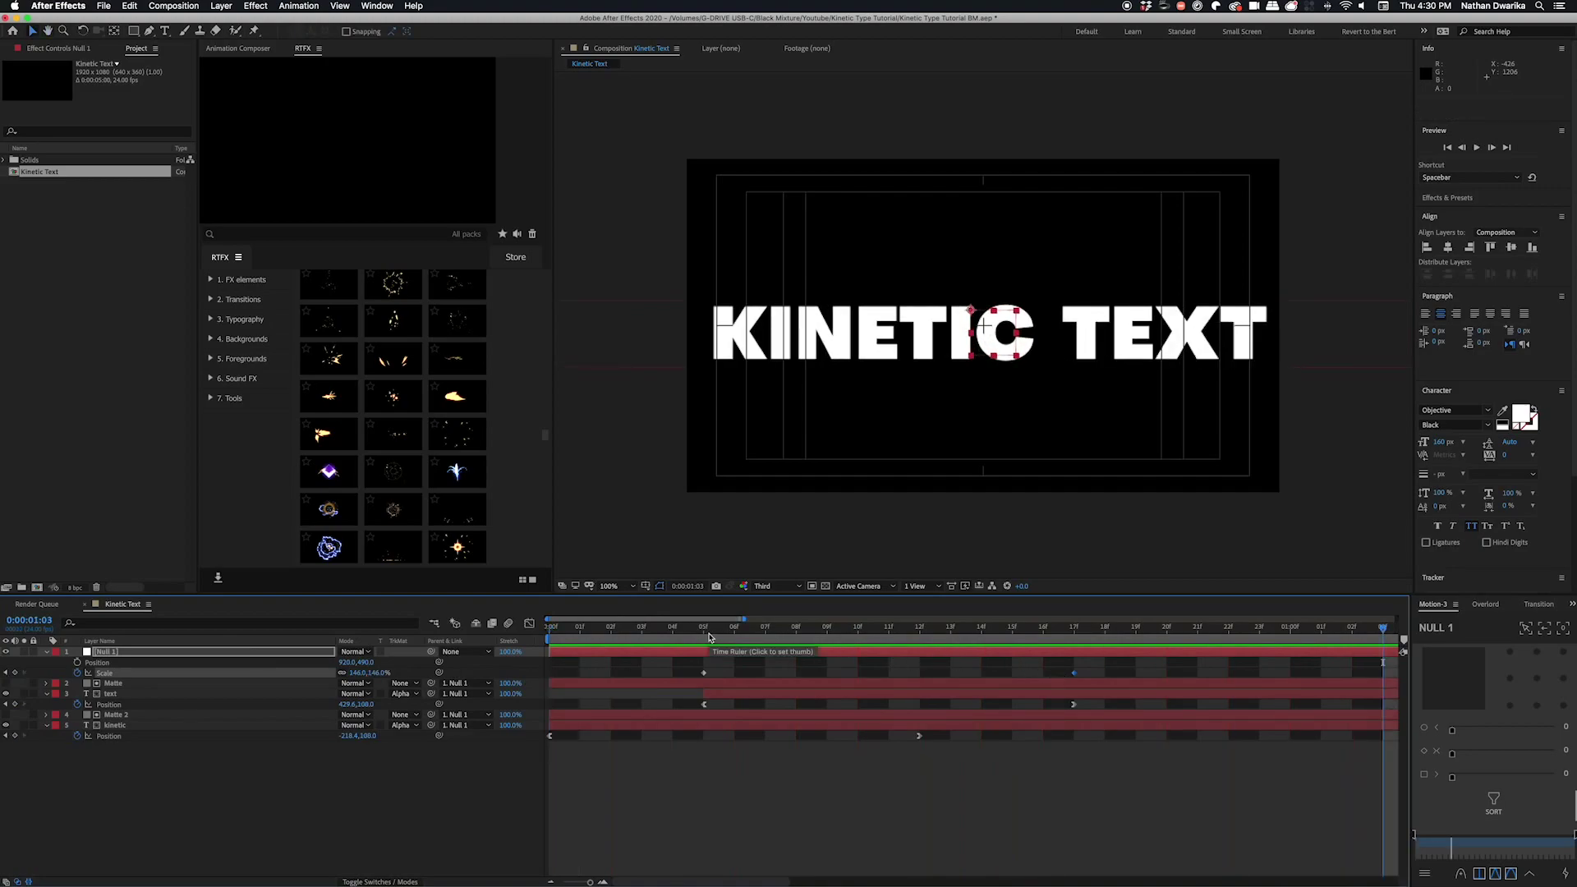
# Try moving the null's first Scale keyframe to frame 12 and preview the shorter scale-up
pyautogui.moveTo(704, 673); pyautogui.dragTo(913, 680)
pyautogui.press('Home')
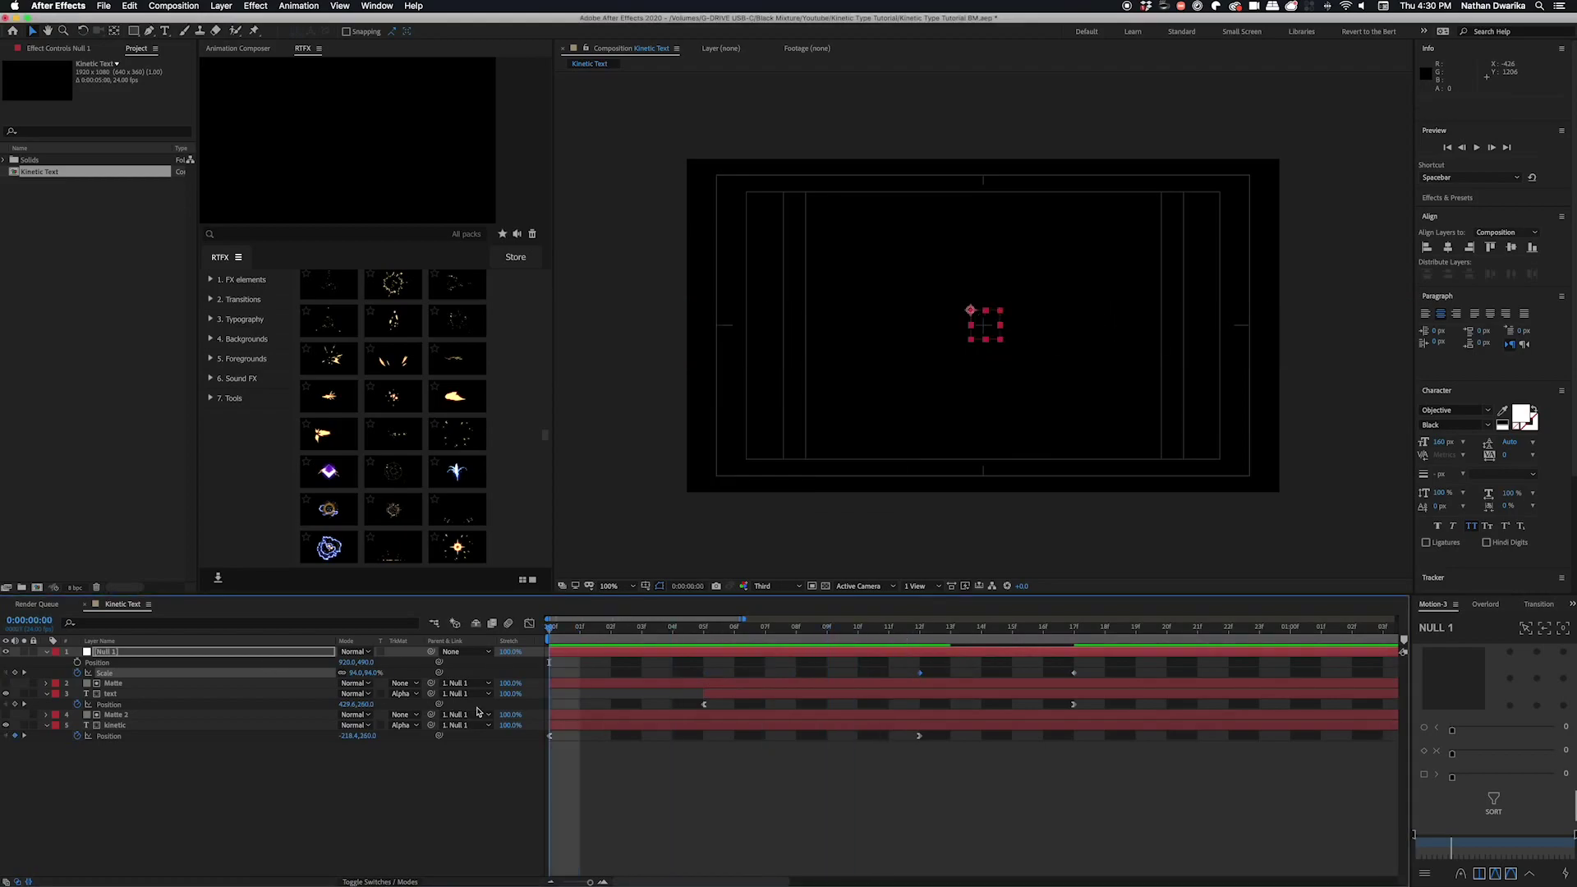
pyautogui.press('space')
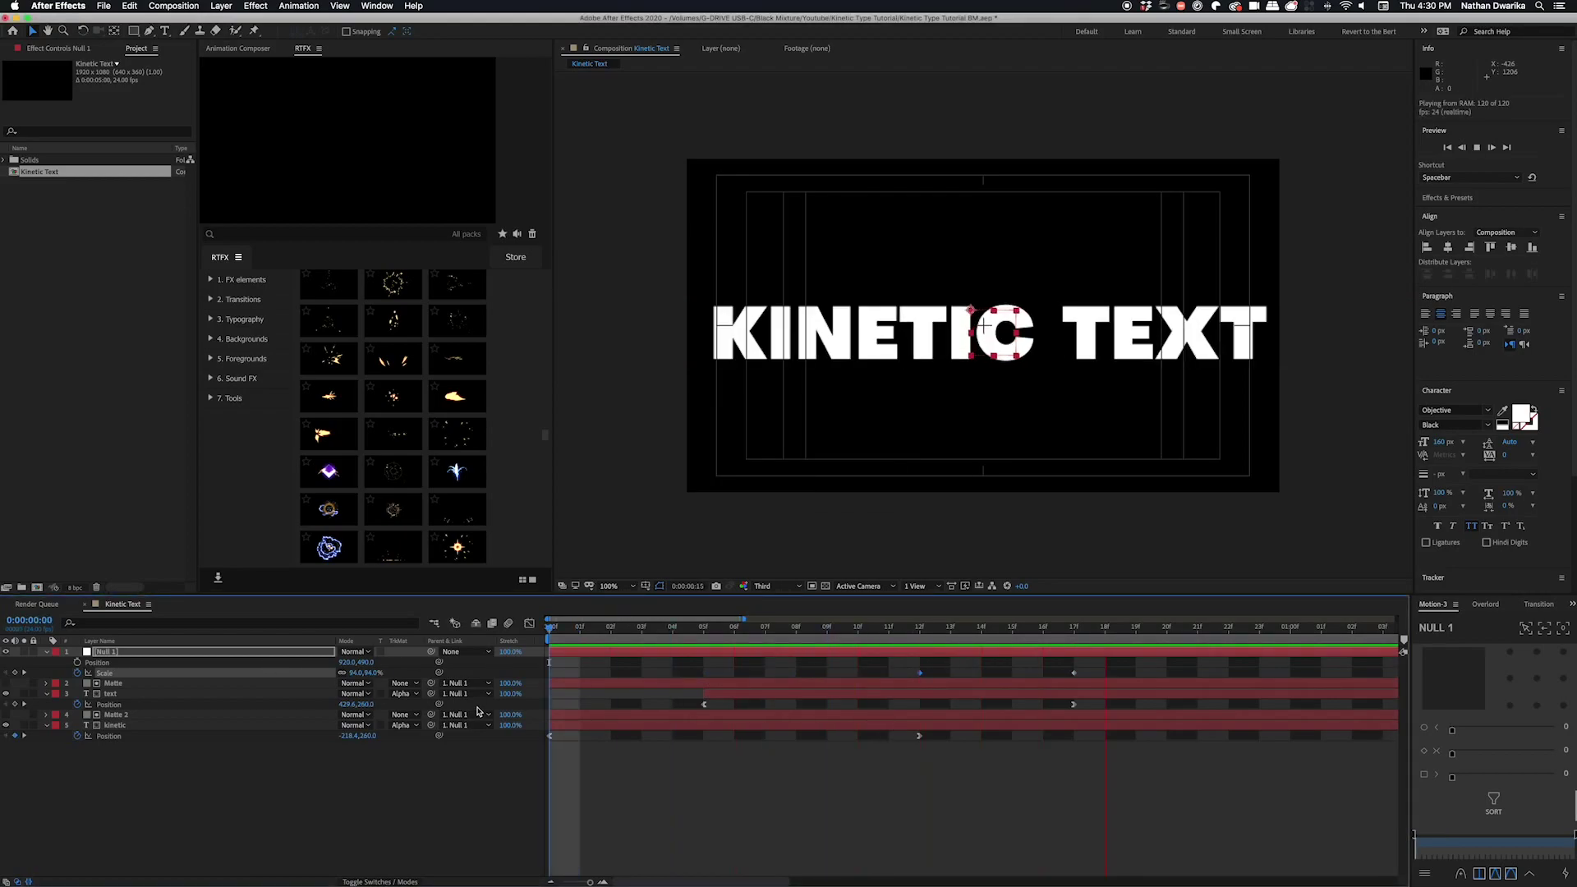
pyautogui.hotkey('ctrl', 'z')
pyautogui.hotkey('ctrl', 'z')
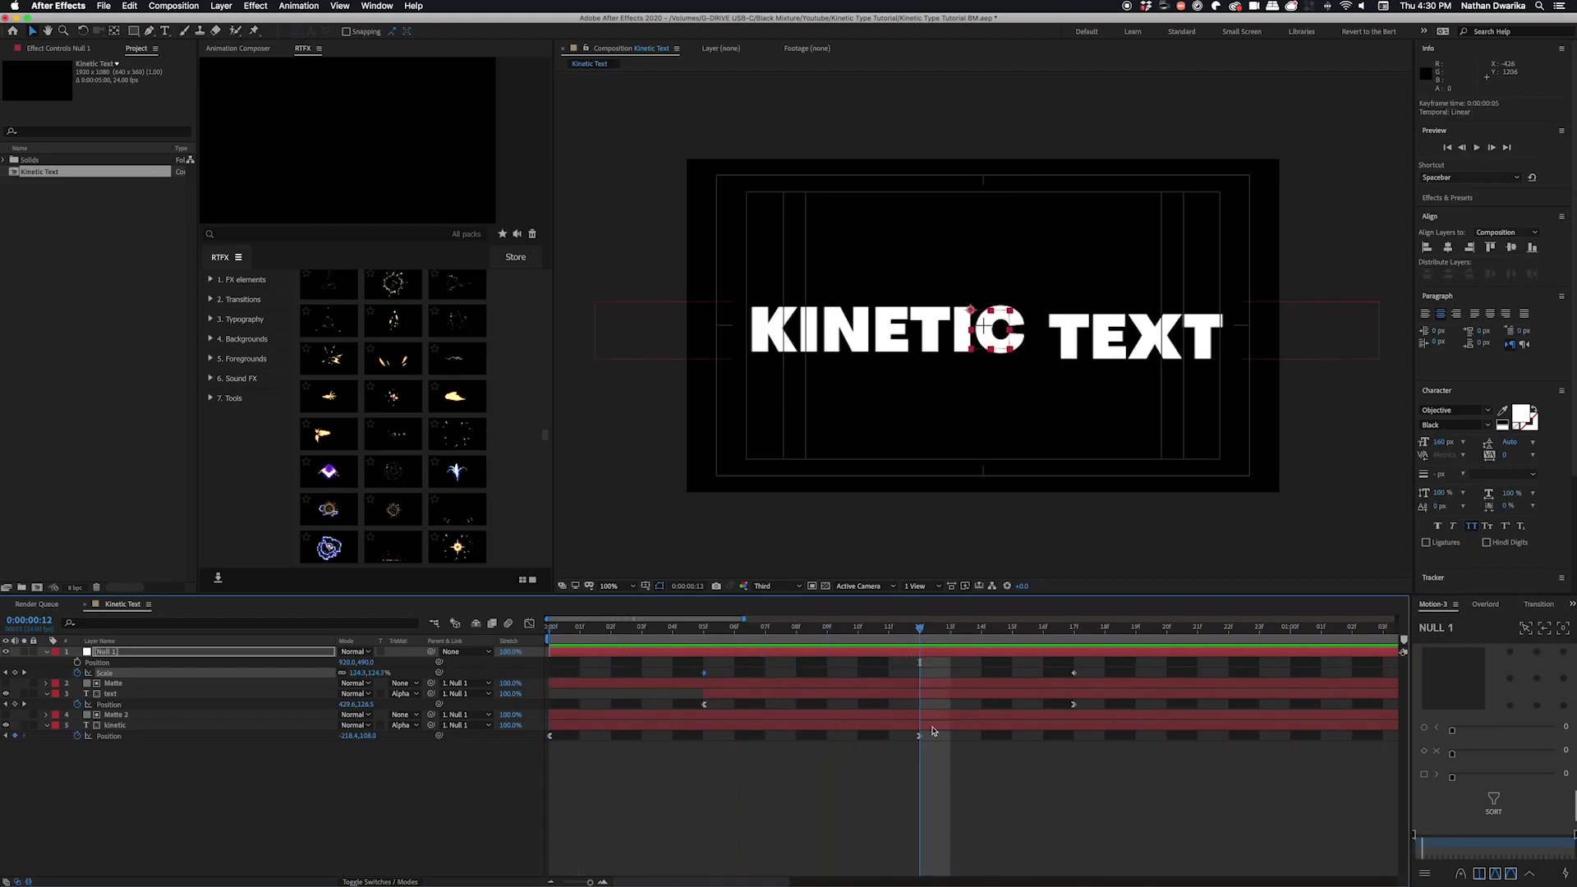
# Move the null's end Scale keyframe to frame 12, aligned with the last "kinetic" Position keyframe, and preview the animation
pyautogui.doubleClick(927, 730)
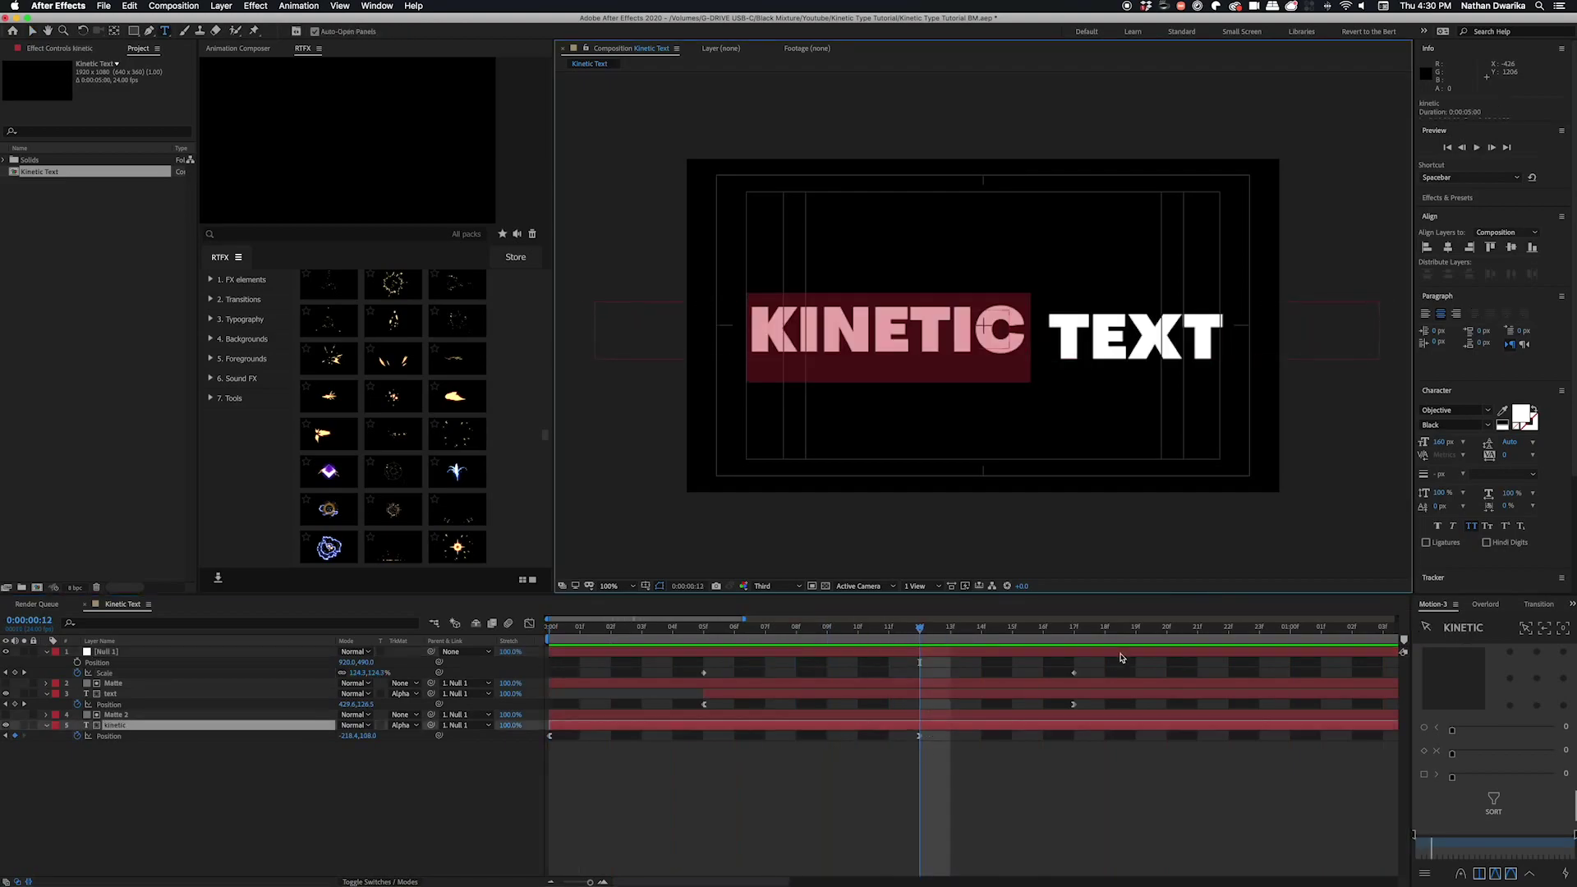
pyautogui.moveTo(1075, 674); pyautogui.dragTo(919, 674)
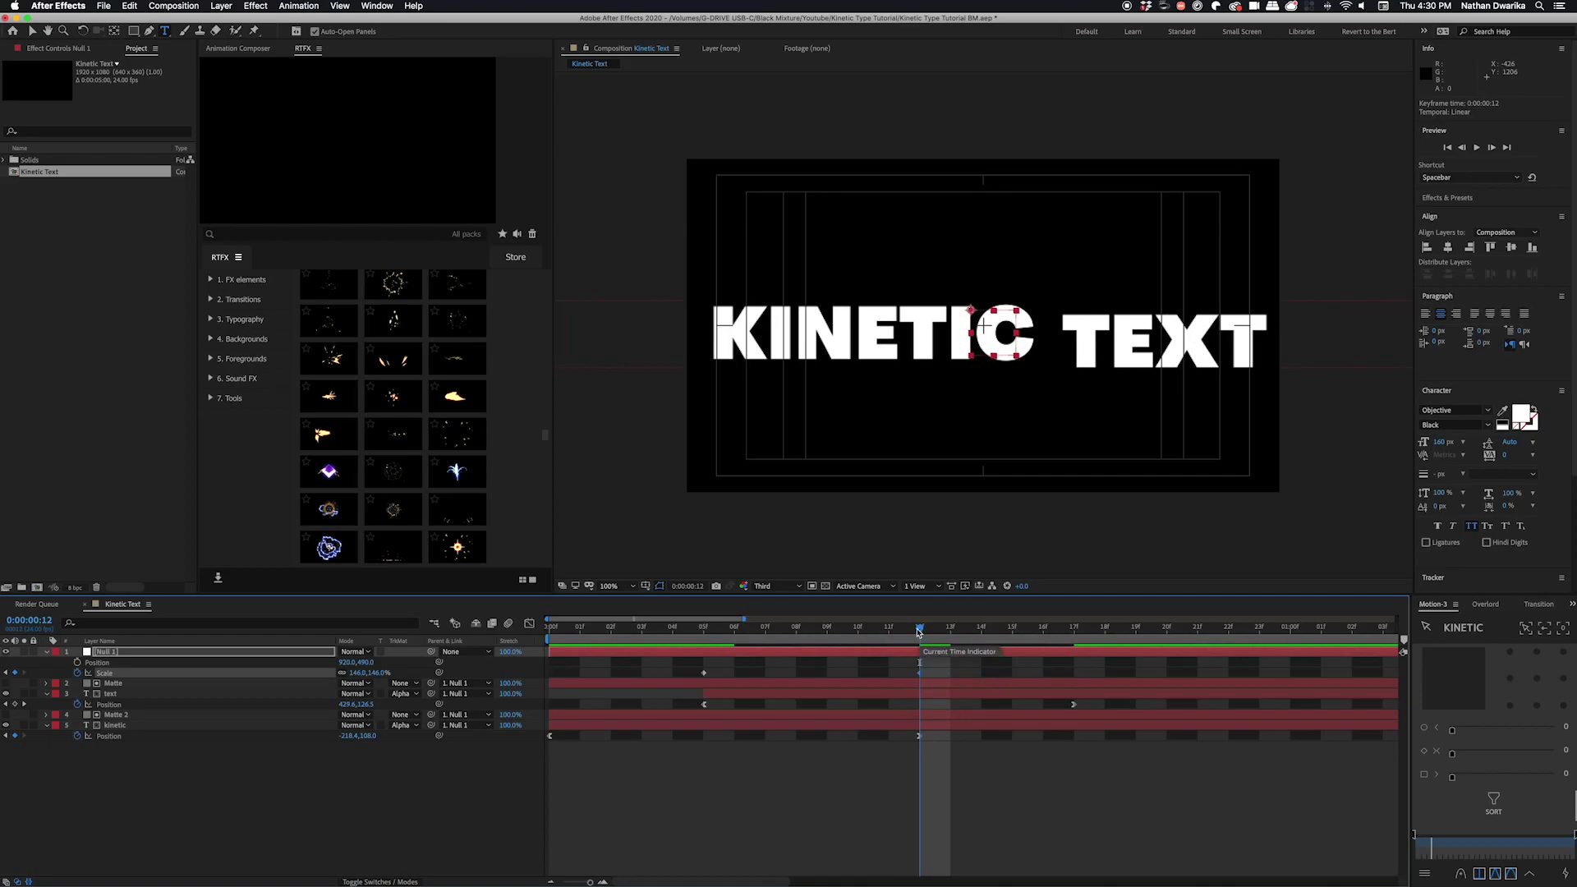
pyautogui.press('Home')
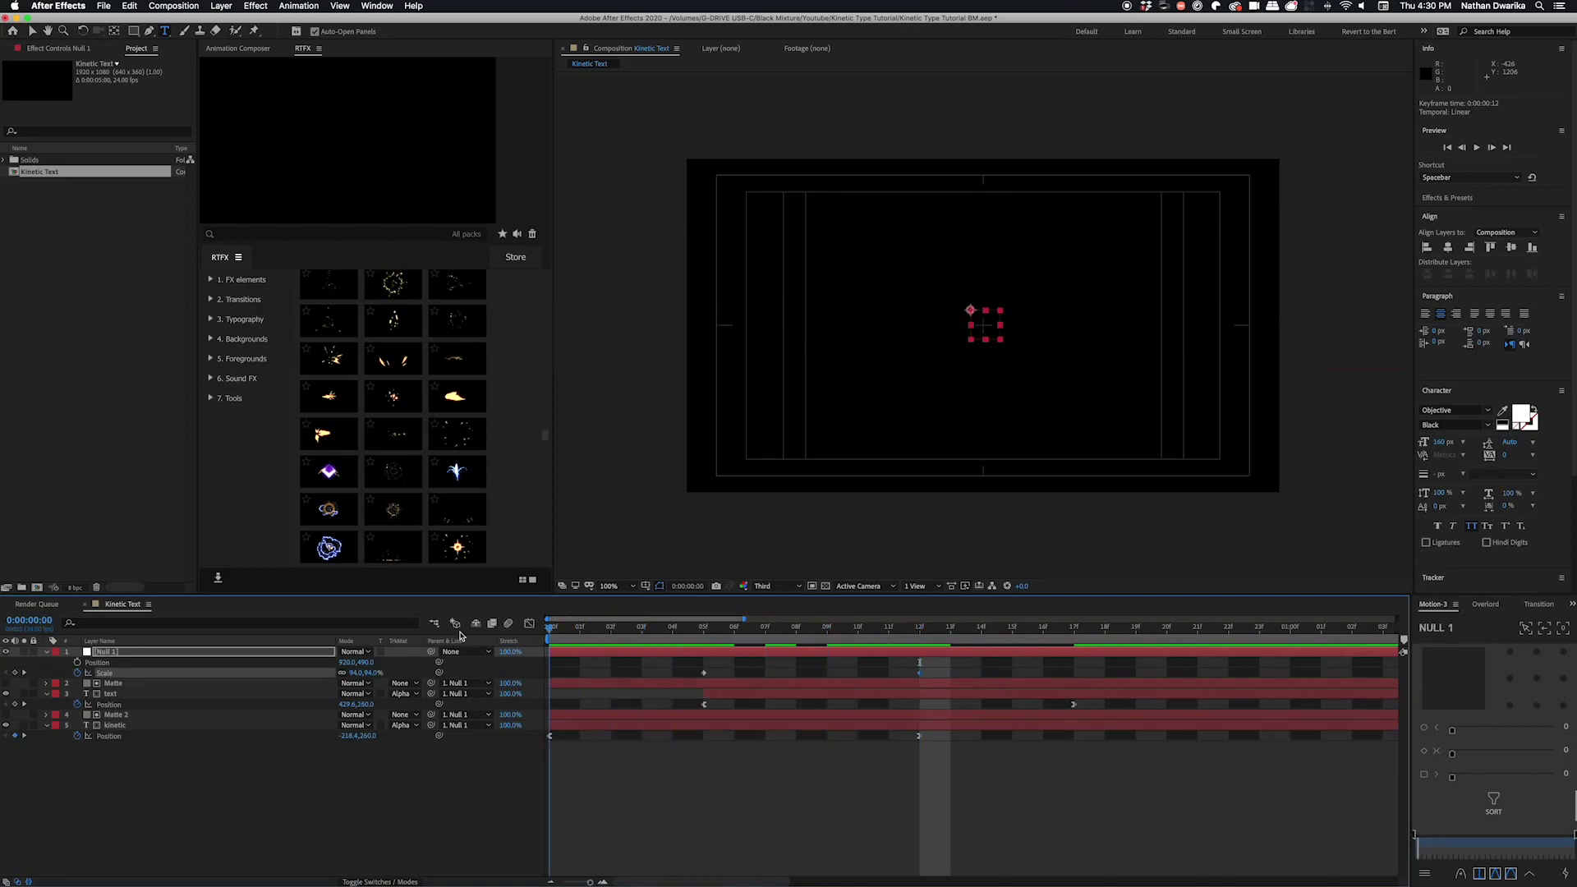
pyautogui.press('space')
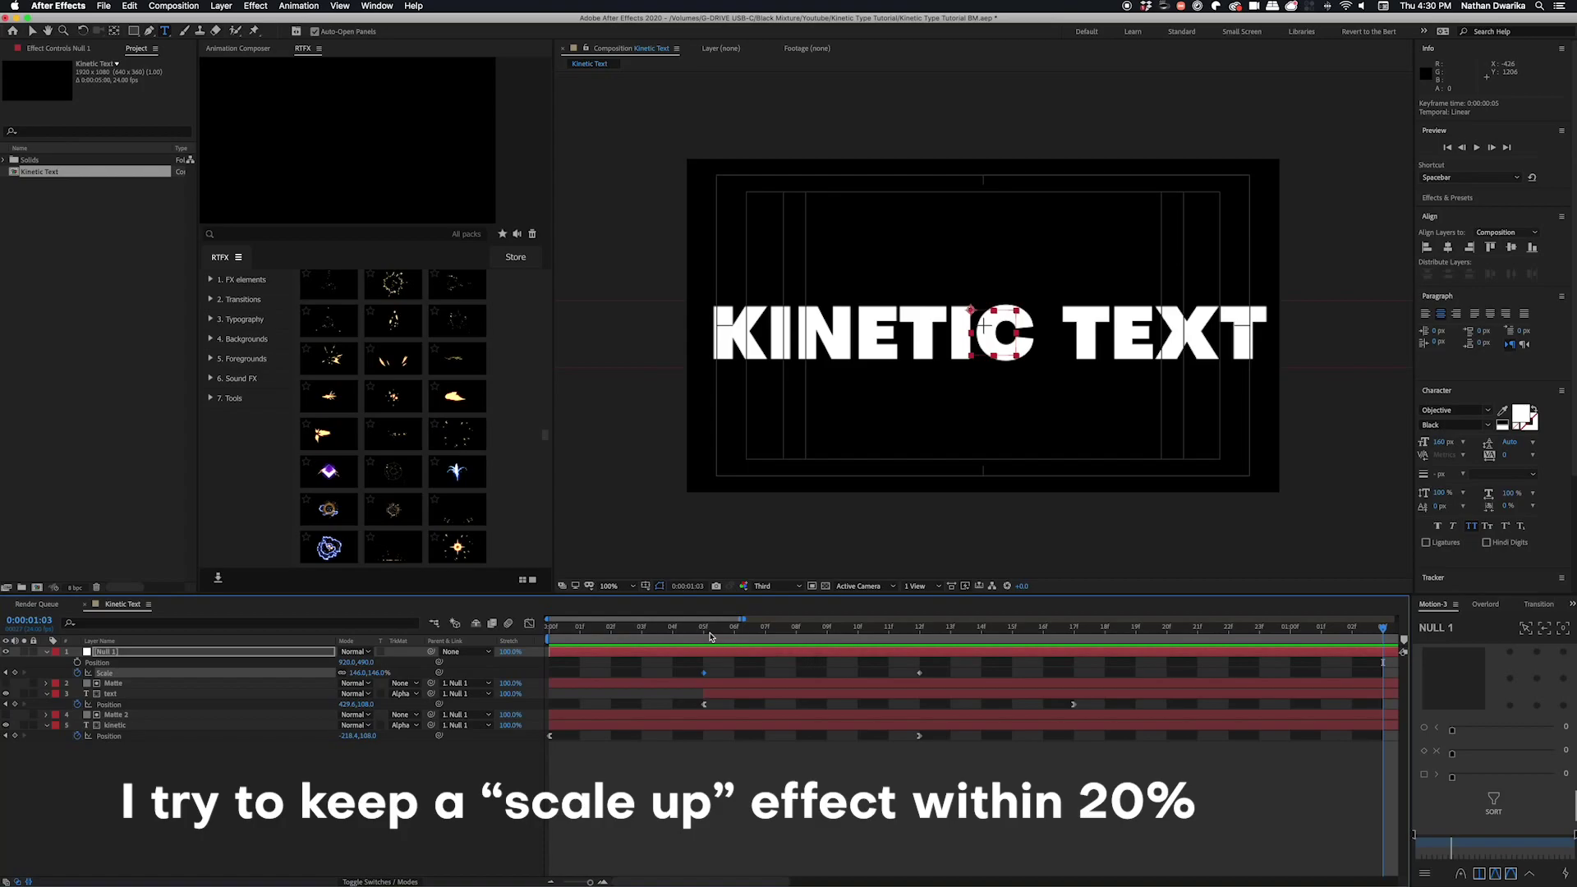
# At frame 5, set the null's starting Scale keyframe to 55%
pyautogui.moveTo(711, 637)
pyautogui.mouseDown()
pyautogui.moveTo(915, 662)
pyautogui.moveTo(703, 663)
pyautogui.mouseUp()
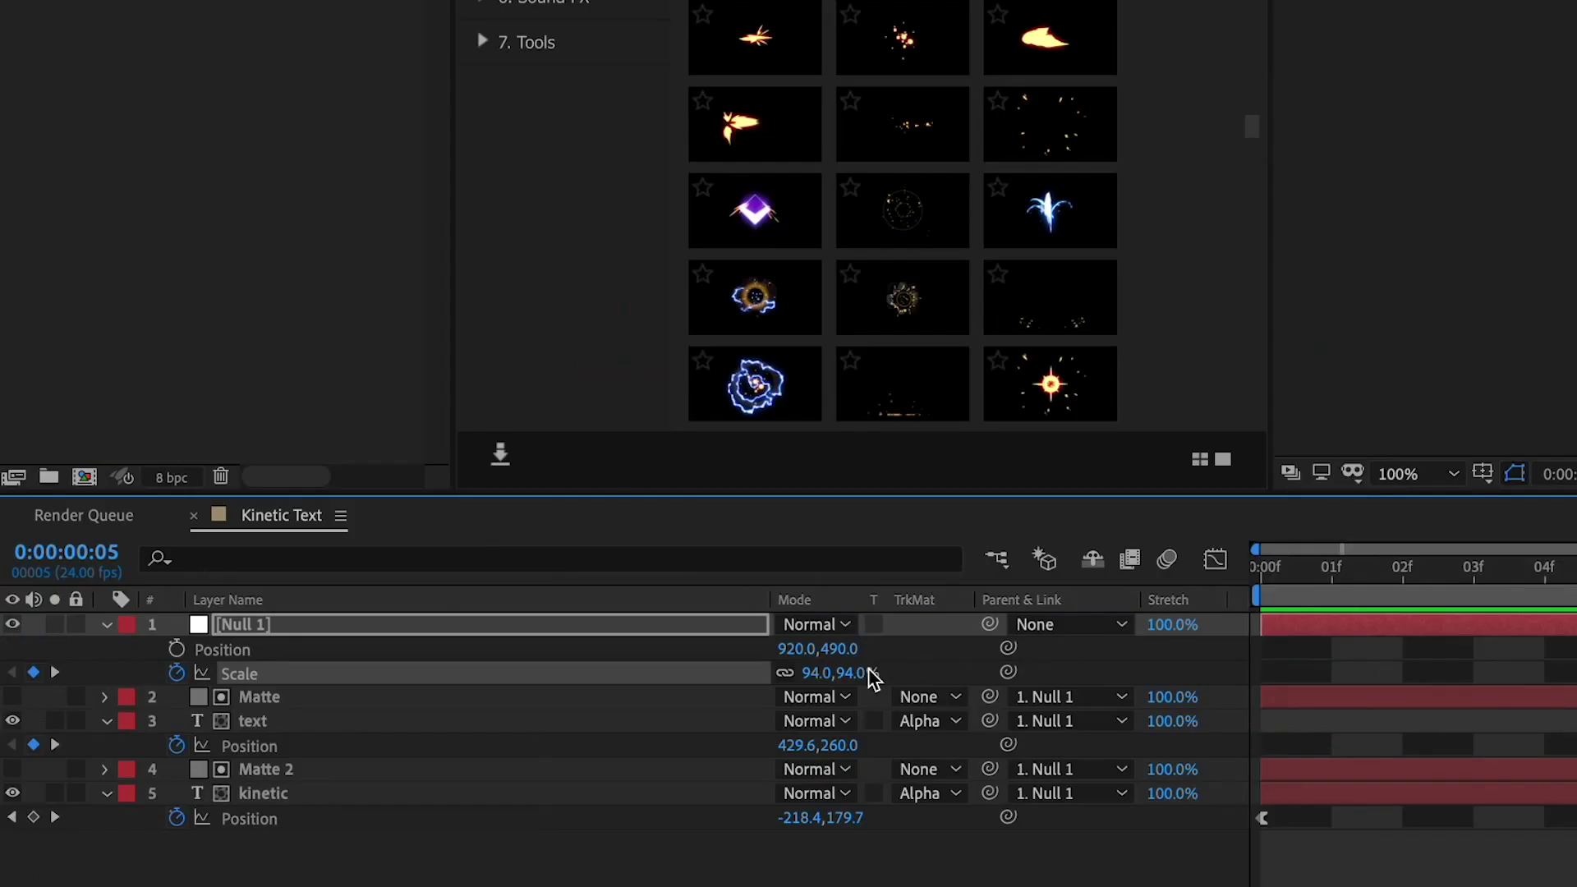
pyautogui.click(855, 675)
pyautogui.write('55')
pyautogui.press('Return')
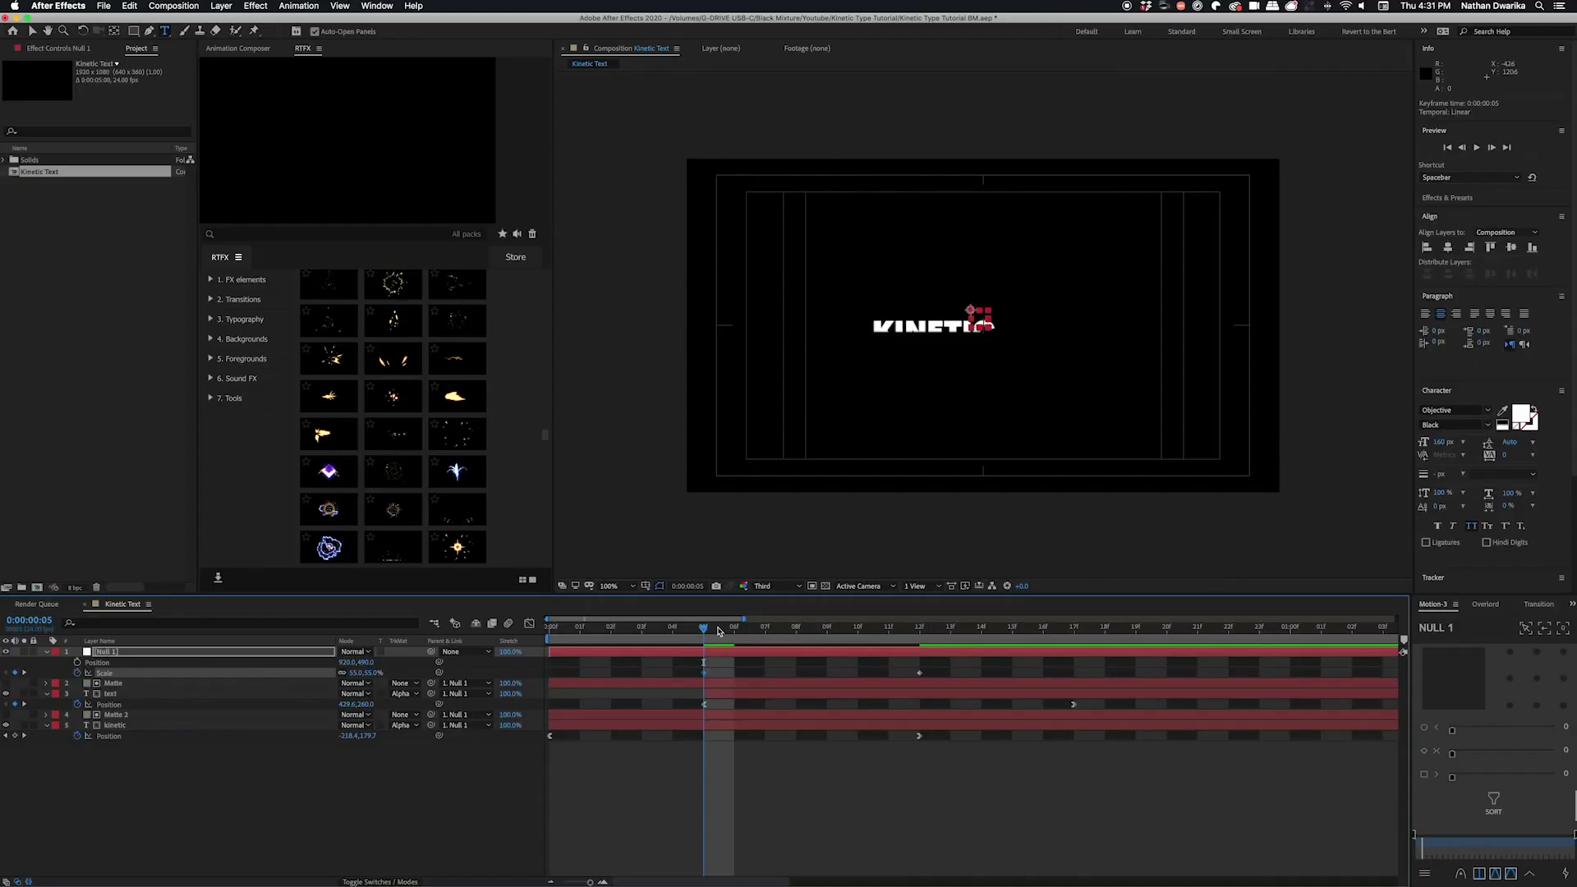
# Set the null's ending Scale keyframe at frame 12 to 75% and preview the scale-up
pyautogui.moveTo(715, 649); pyautogui.dragTo(912, 649)
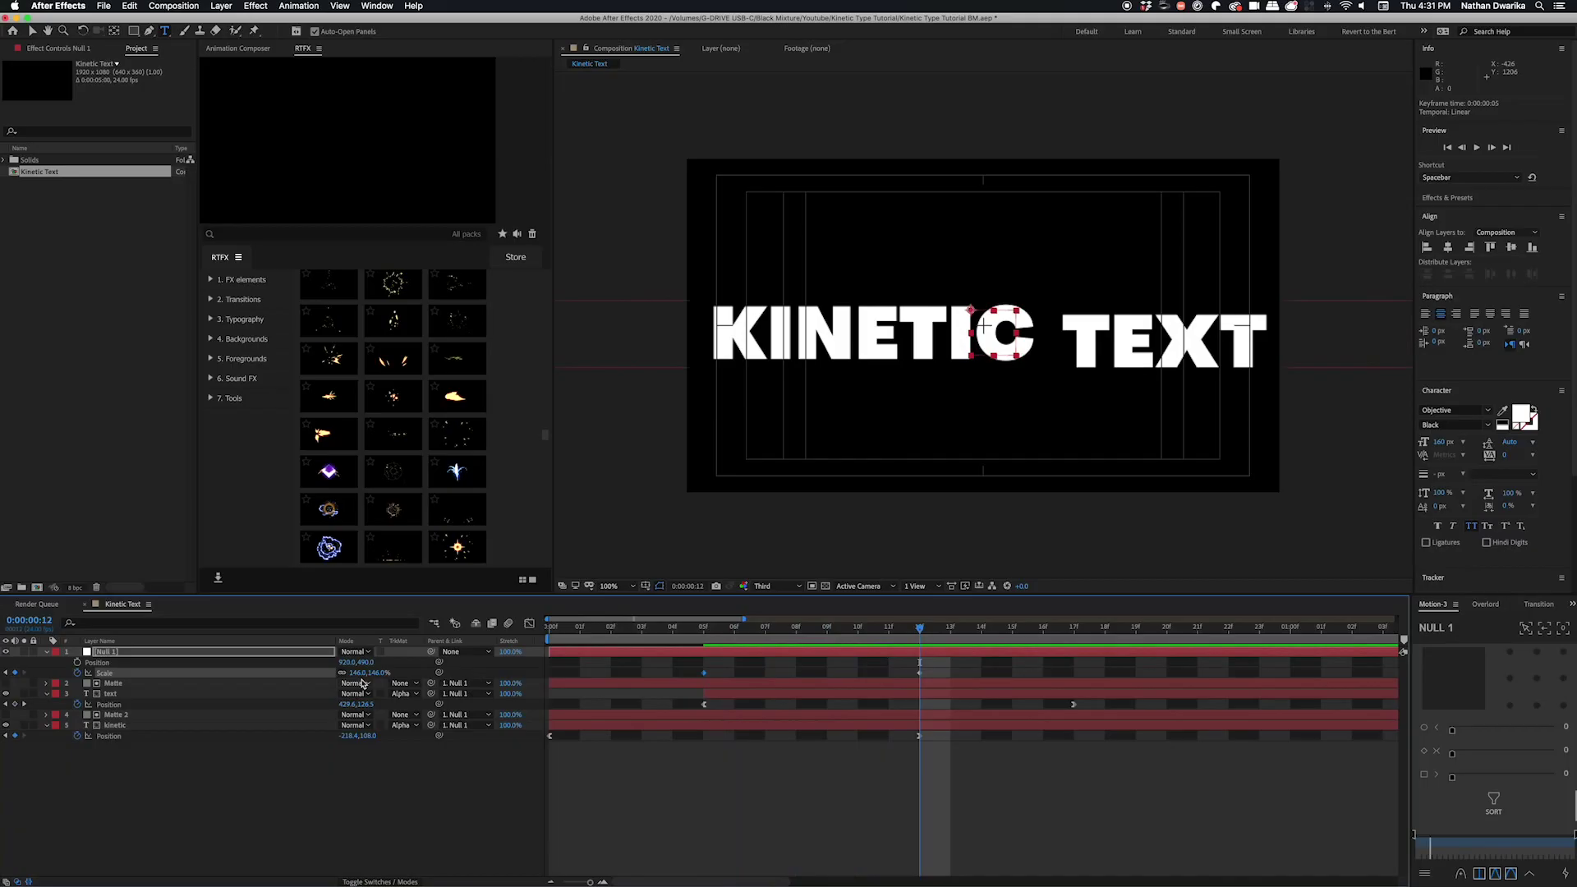
pyautogui.click(376, 673)
pyautogui.press('Return')
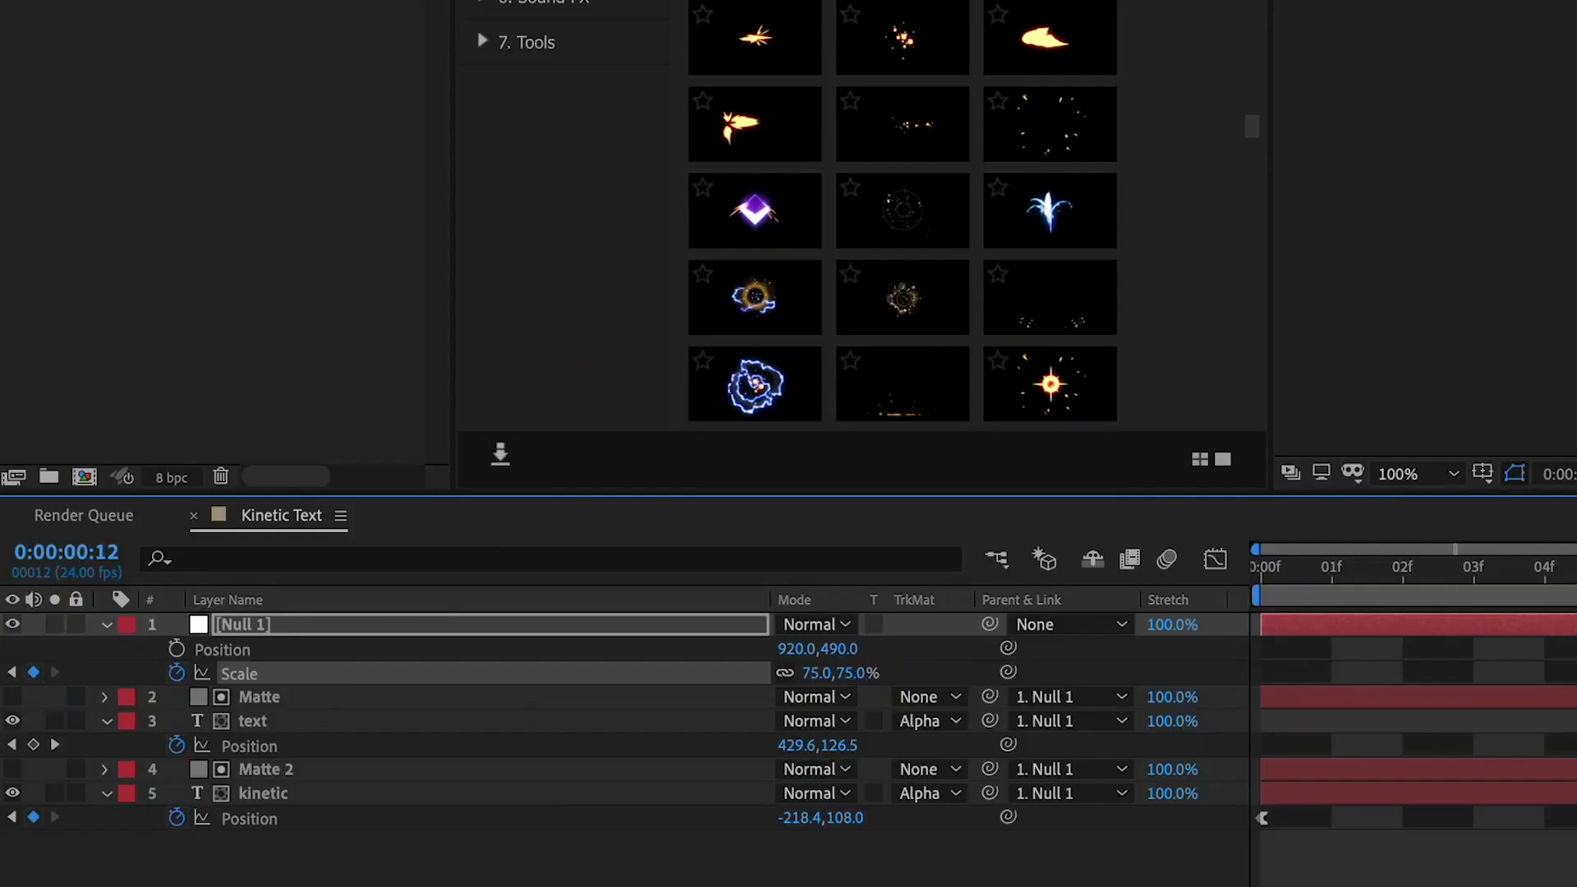
pyautogui.moveTo(707, 657); pyautogui.dragTo(932, 661)
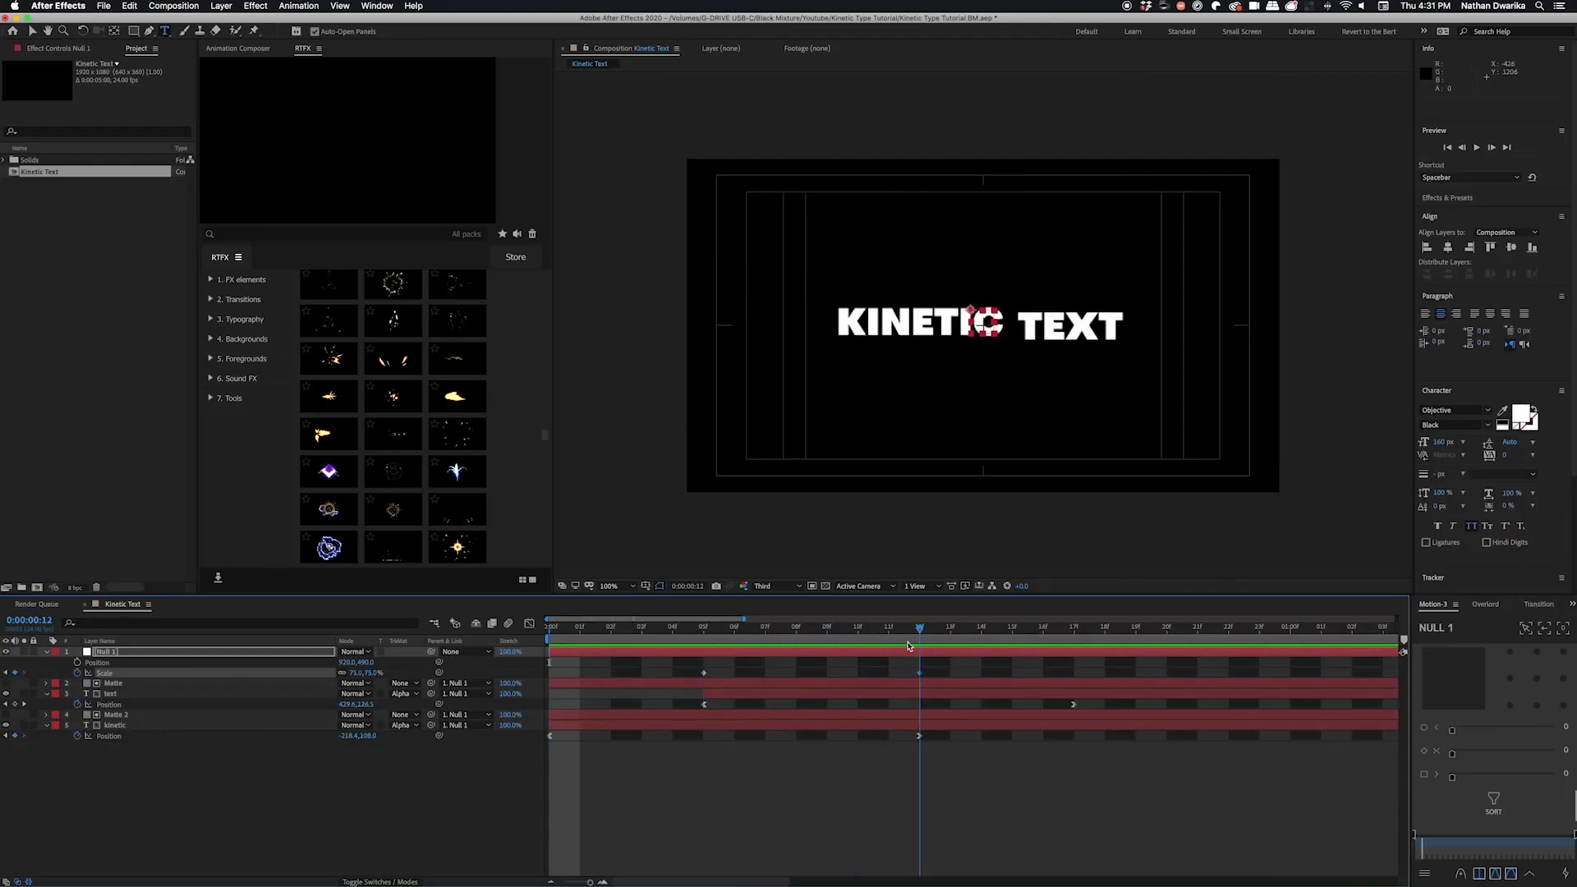
pyautogui.press('space')
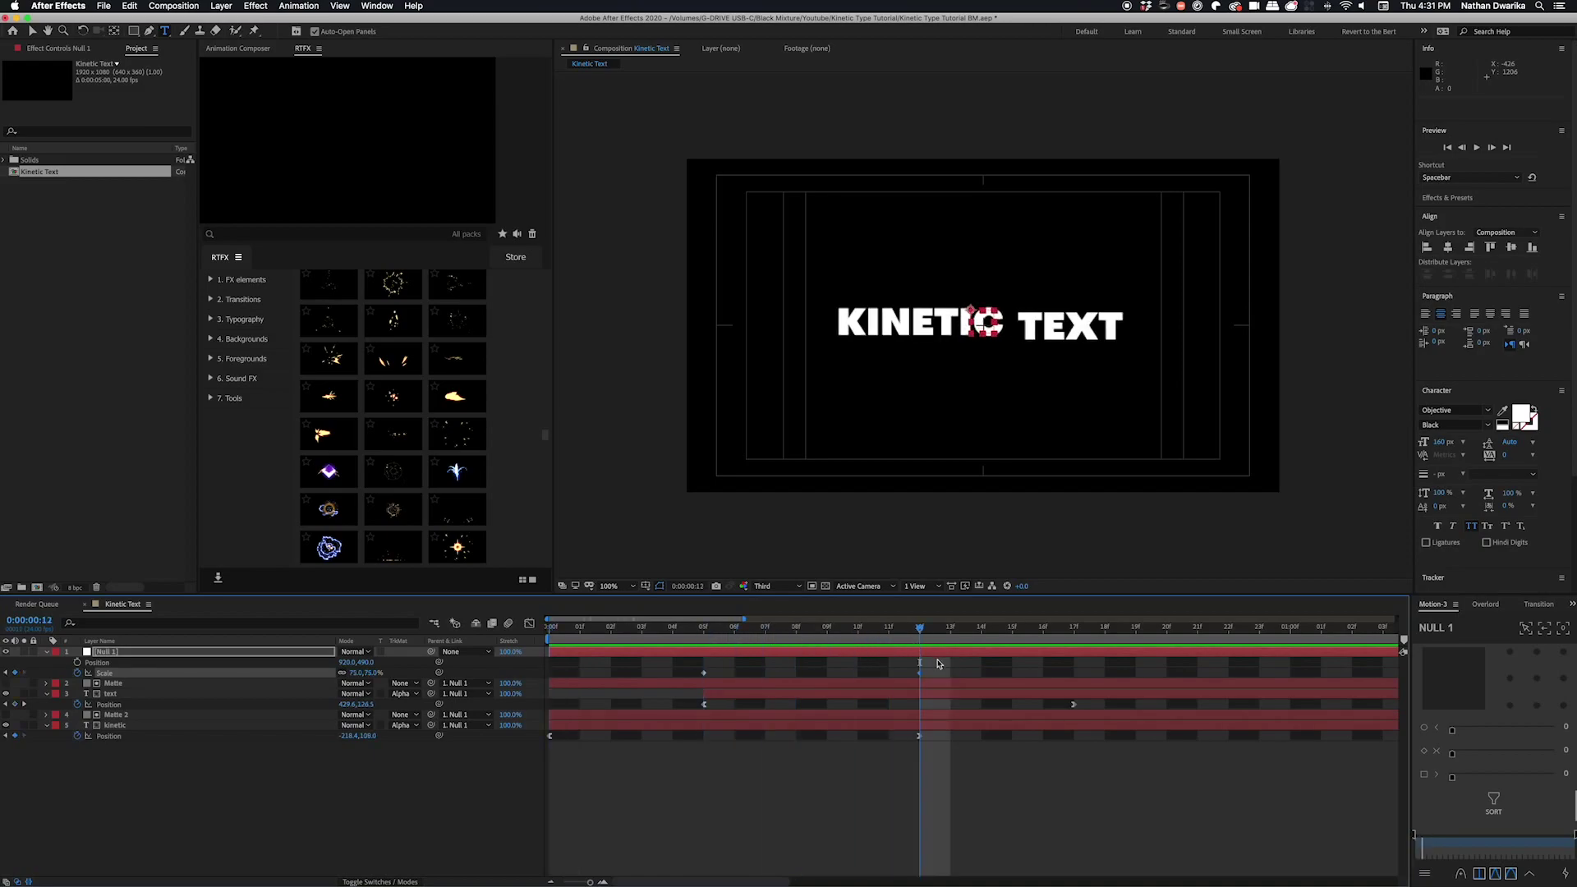
# Ease both of the null's Scale keyframes into a smooth speed curve peaking between frames 5 and 12, and preview it
pyautogui.click(961, 664)
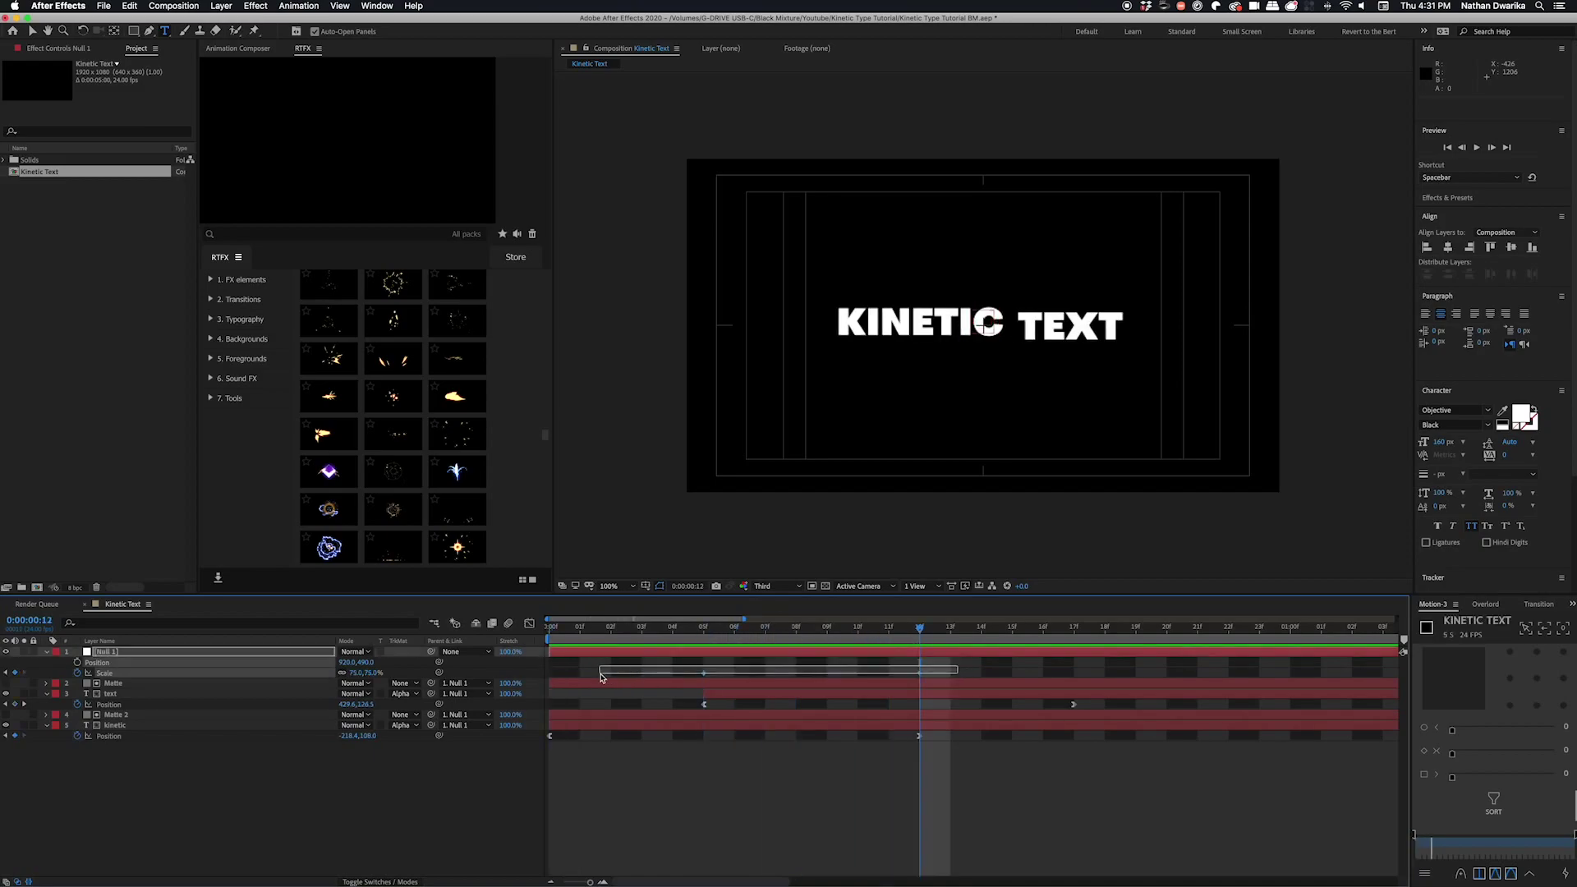
pyautogui.click(528, 625)
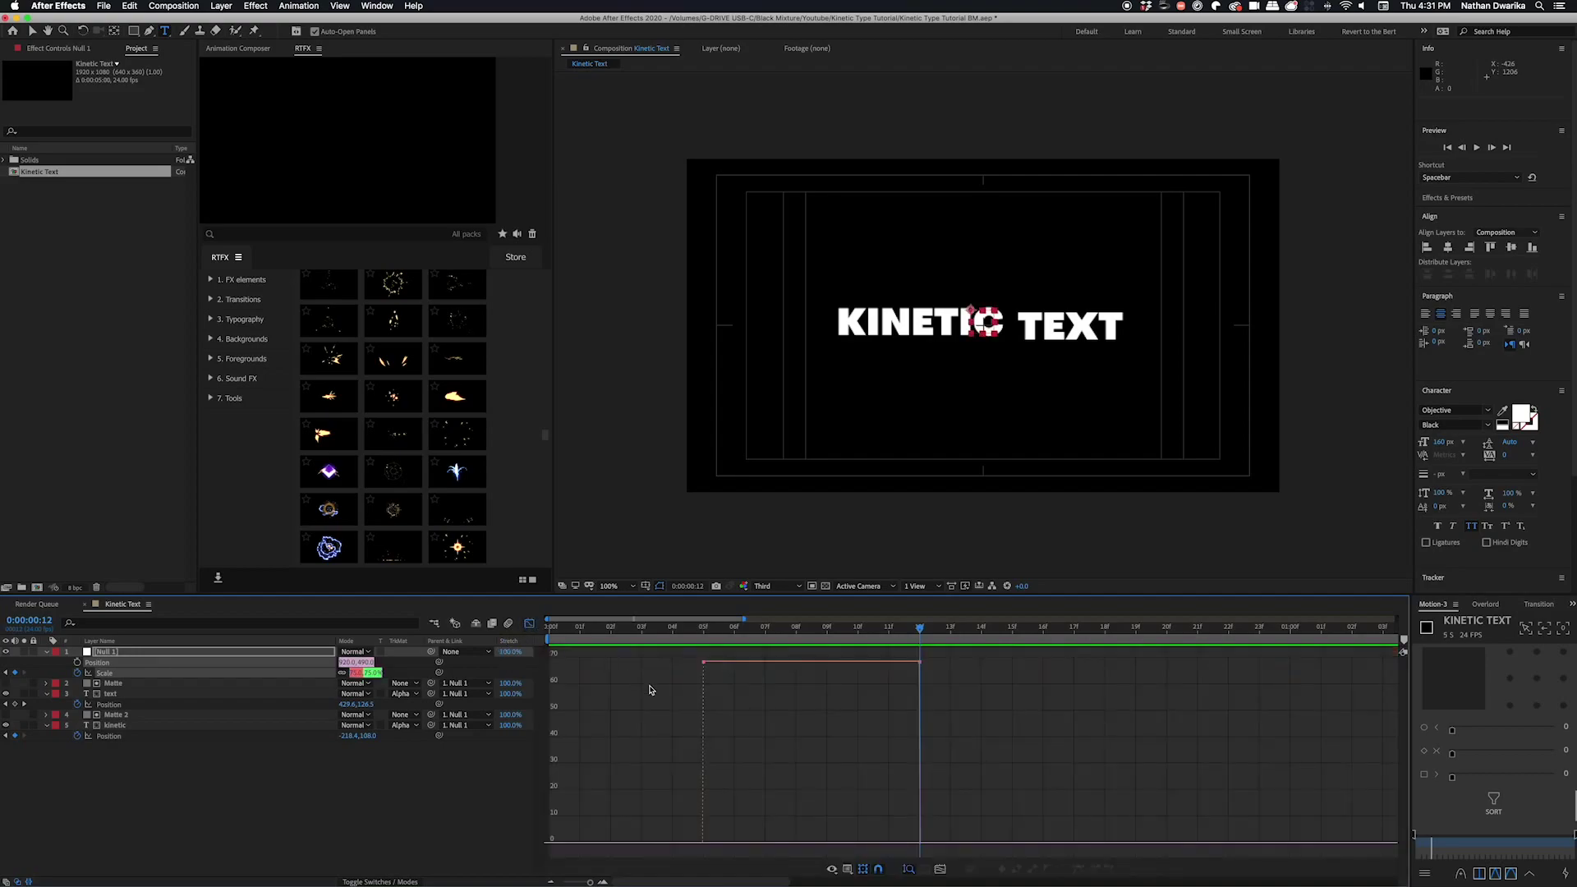
pyautogui.moveTo(943, 665); pyautogui.dragTo(759, 835)
pyautogui.press('space')
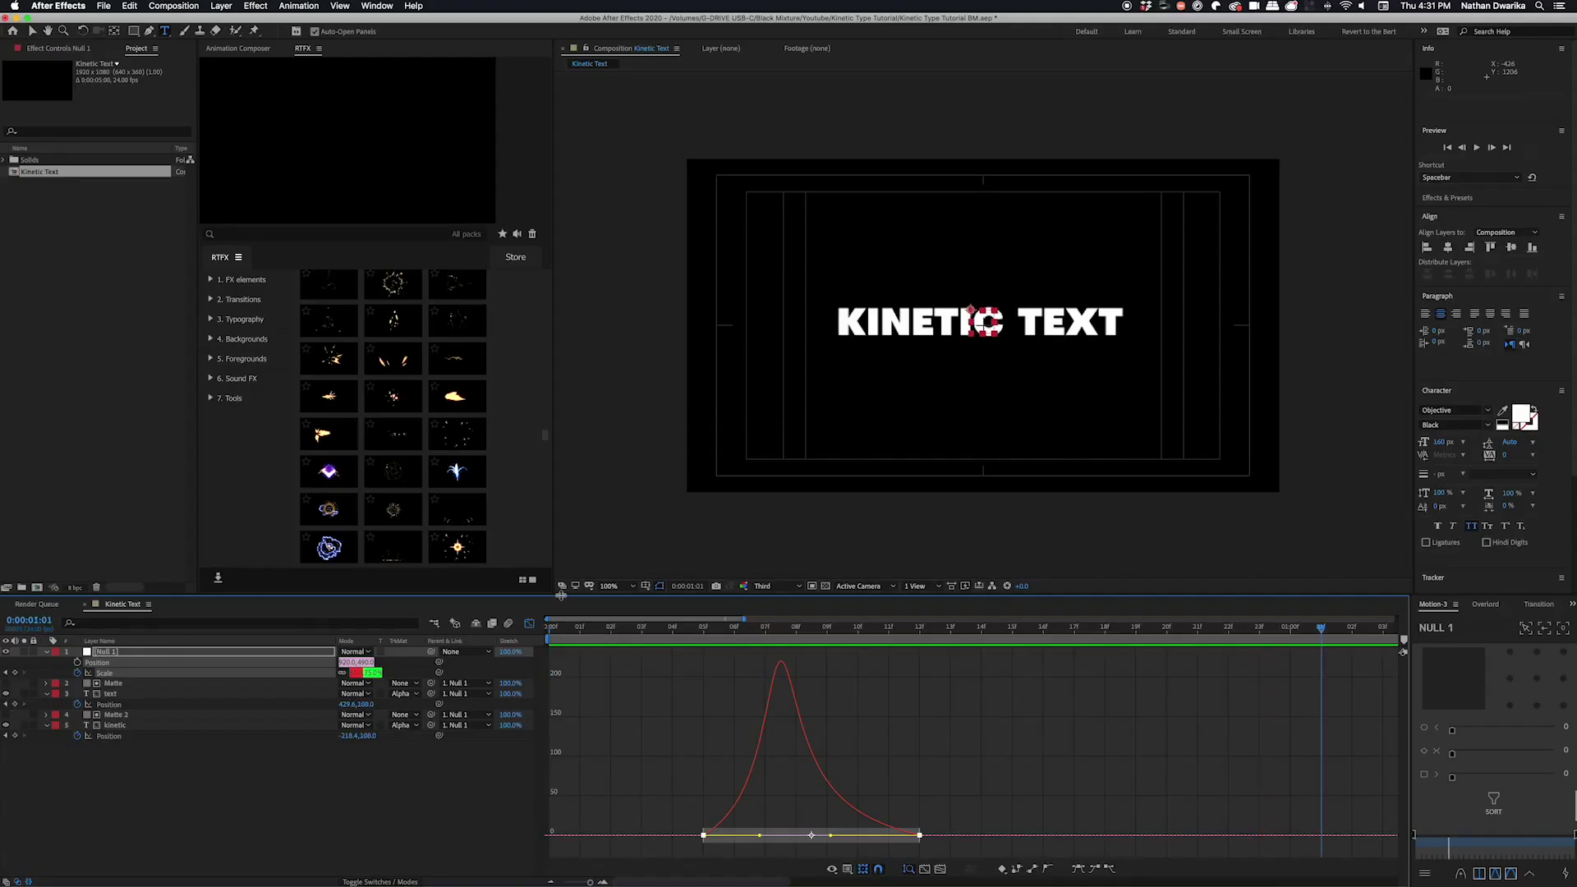
pyautogui.press('.')
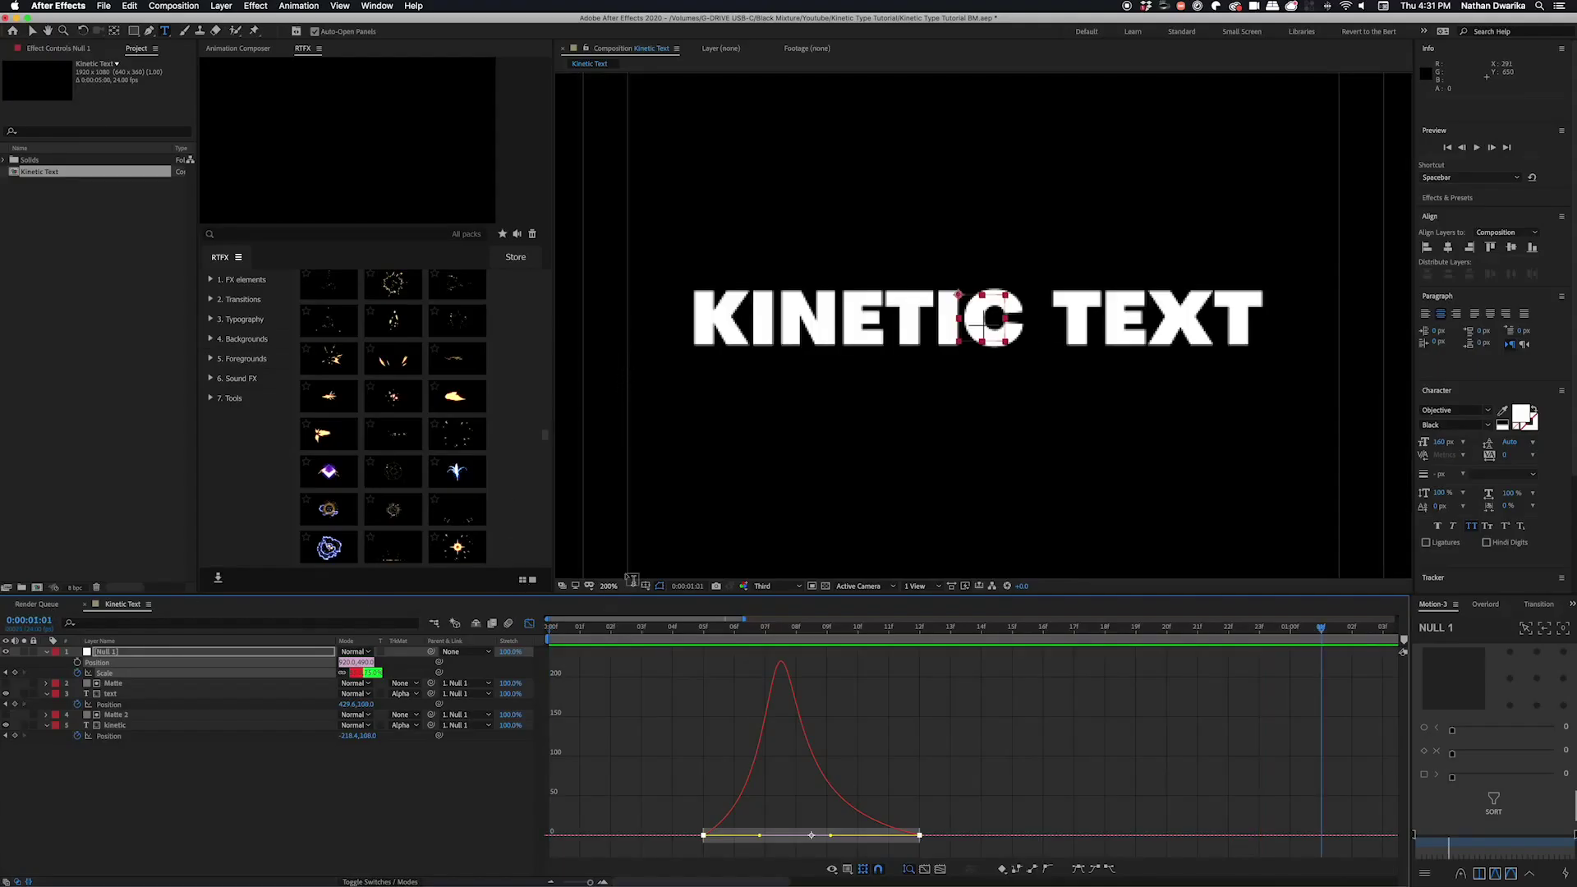
pyautogui.press(',')
pyautogui.press('space')
pyautogui.click(537, 627)
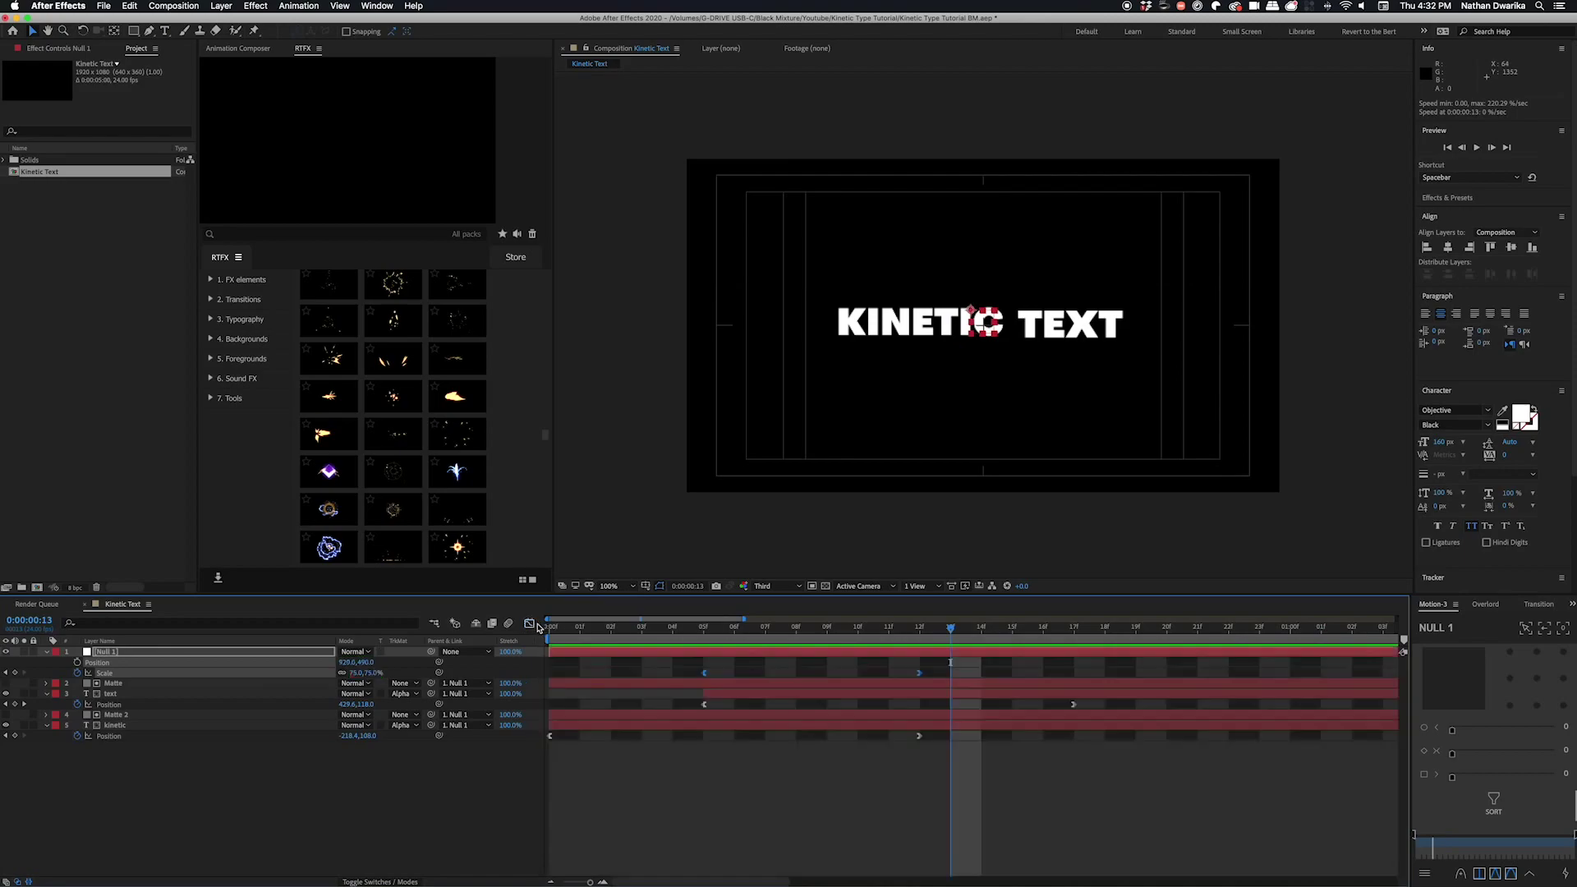
# Play the animation from the first frame to review the eased scale-up with the rising words
pyautogui.hscroll(1, 721, 673)
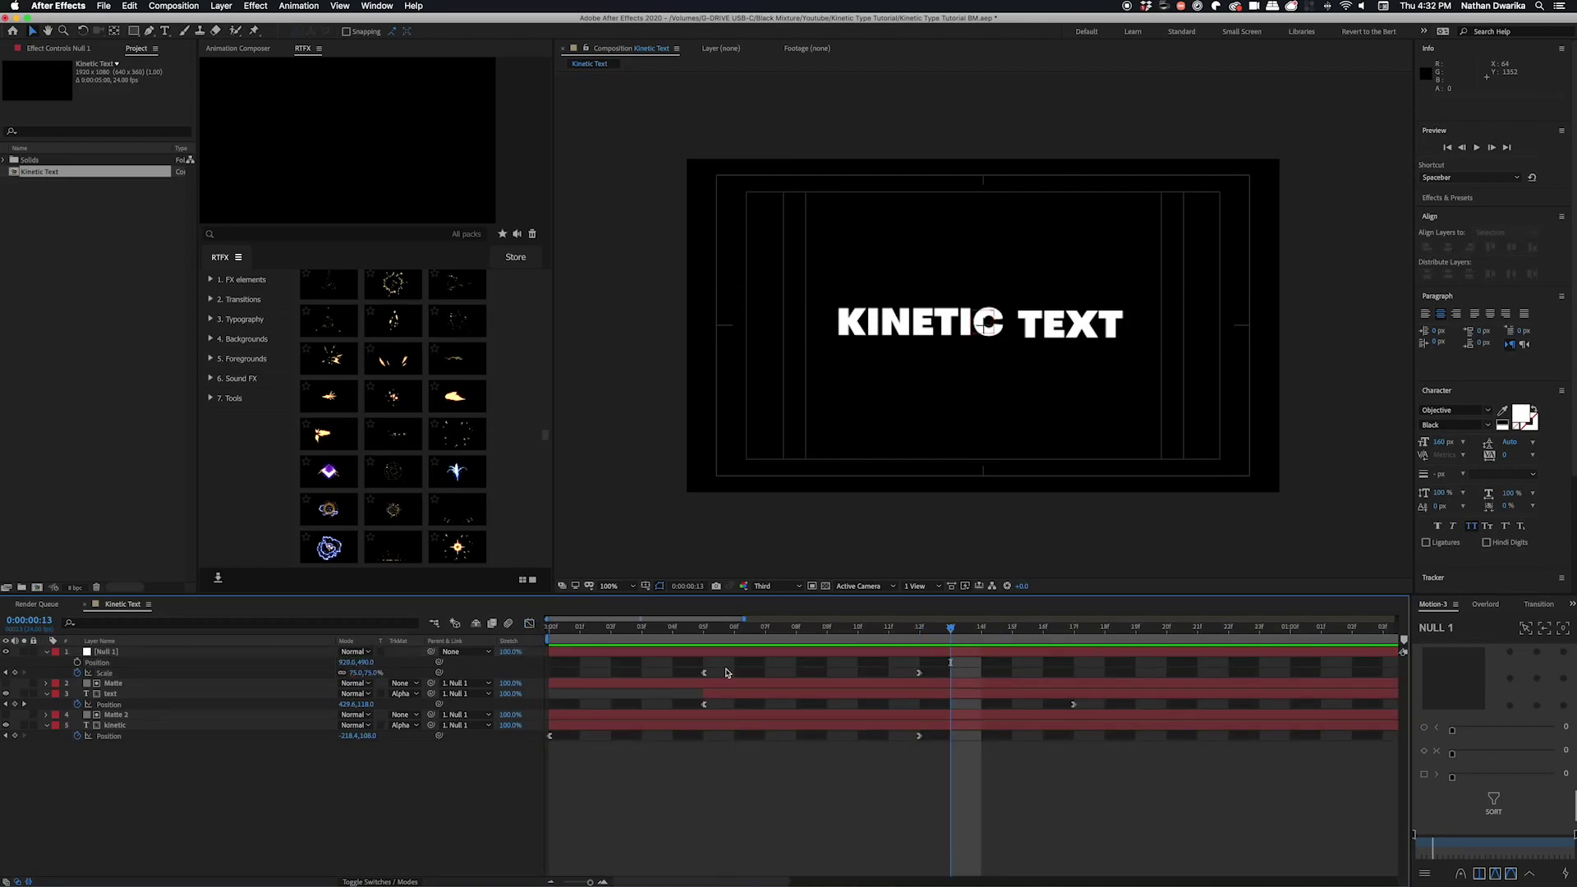
pyautogui.moveTo(951, 632); pyautogui.dragTo(474, 645)
pyautogui.click(475, 645)
pyautogui.press('space')
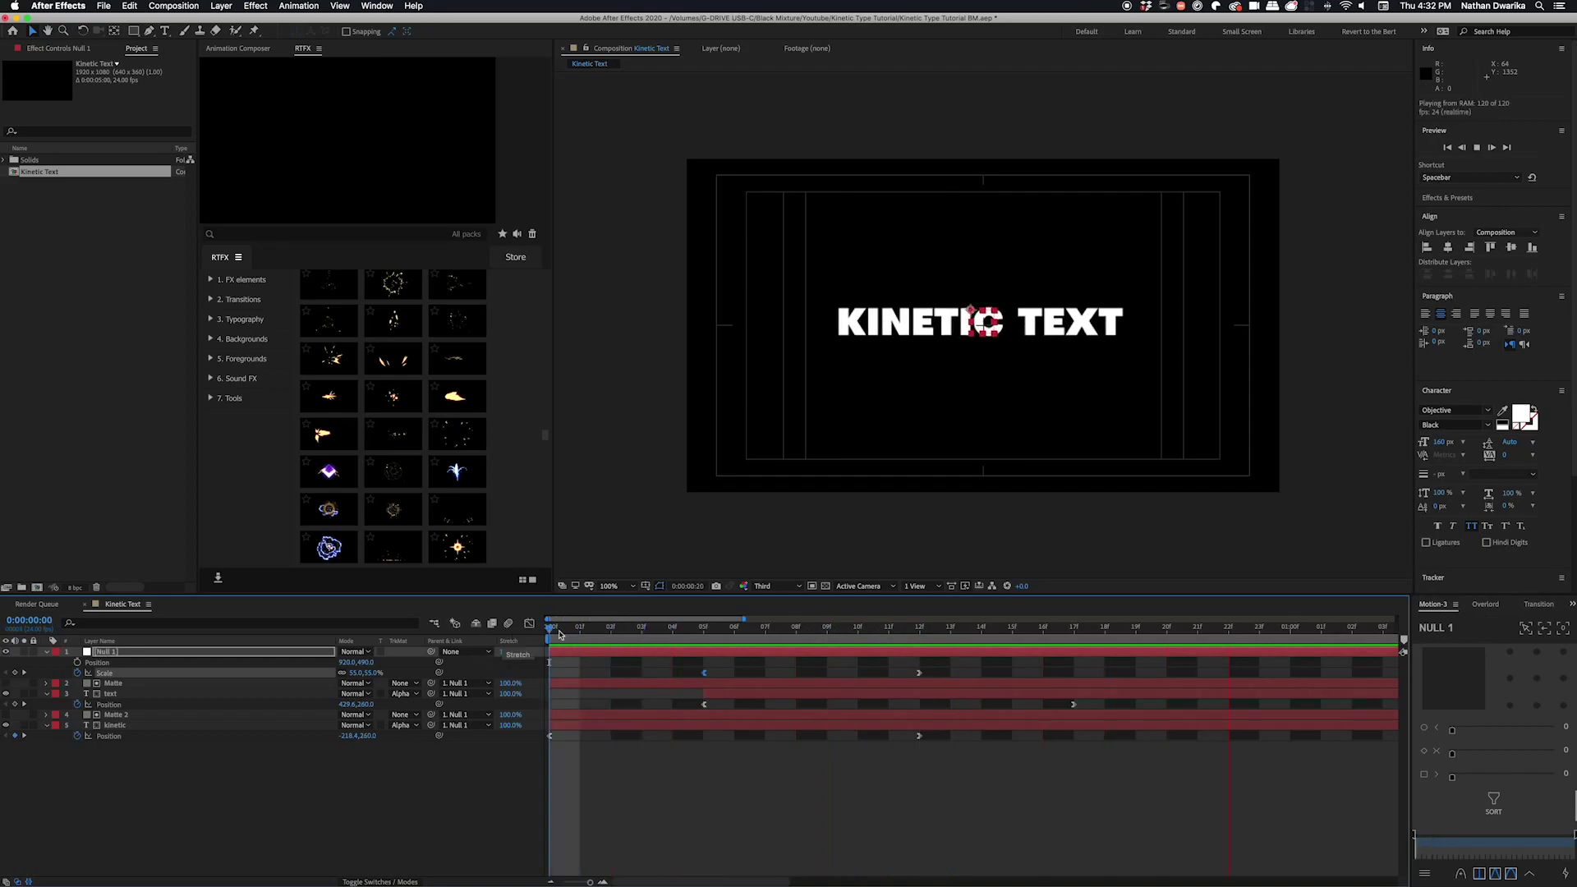
pyautogui.press('space')
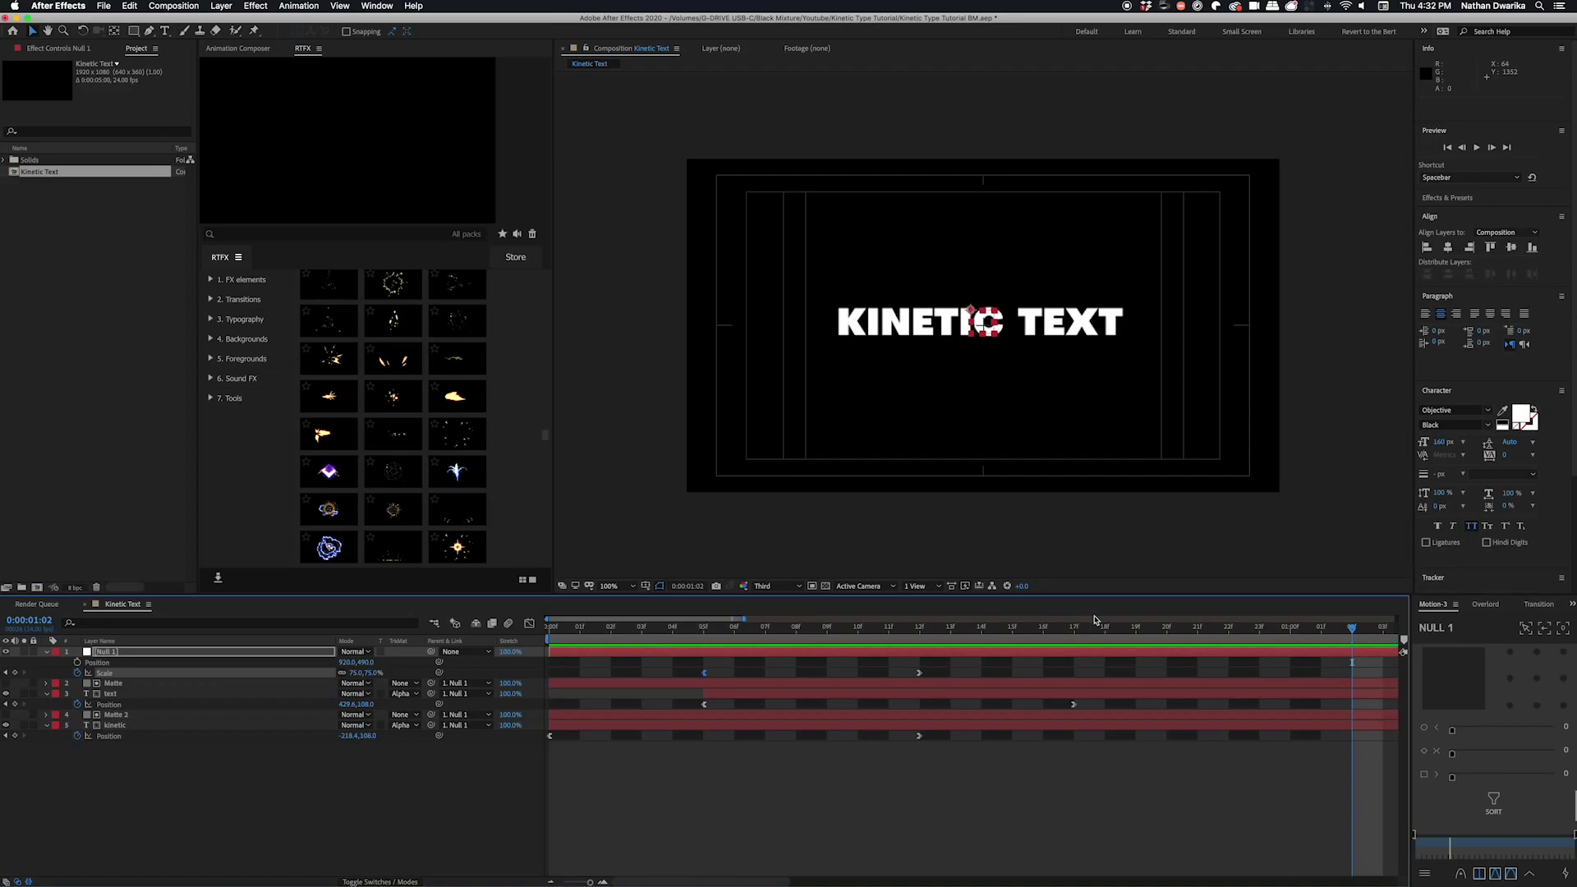
# Trim the out points of all five layers to 0:00:01:00
pyautogui.press('-')
pyautogui.press('-')
pyautogui.press('-')
pyautogui.press('-')
pyautogui.press('-')
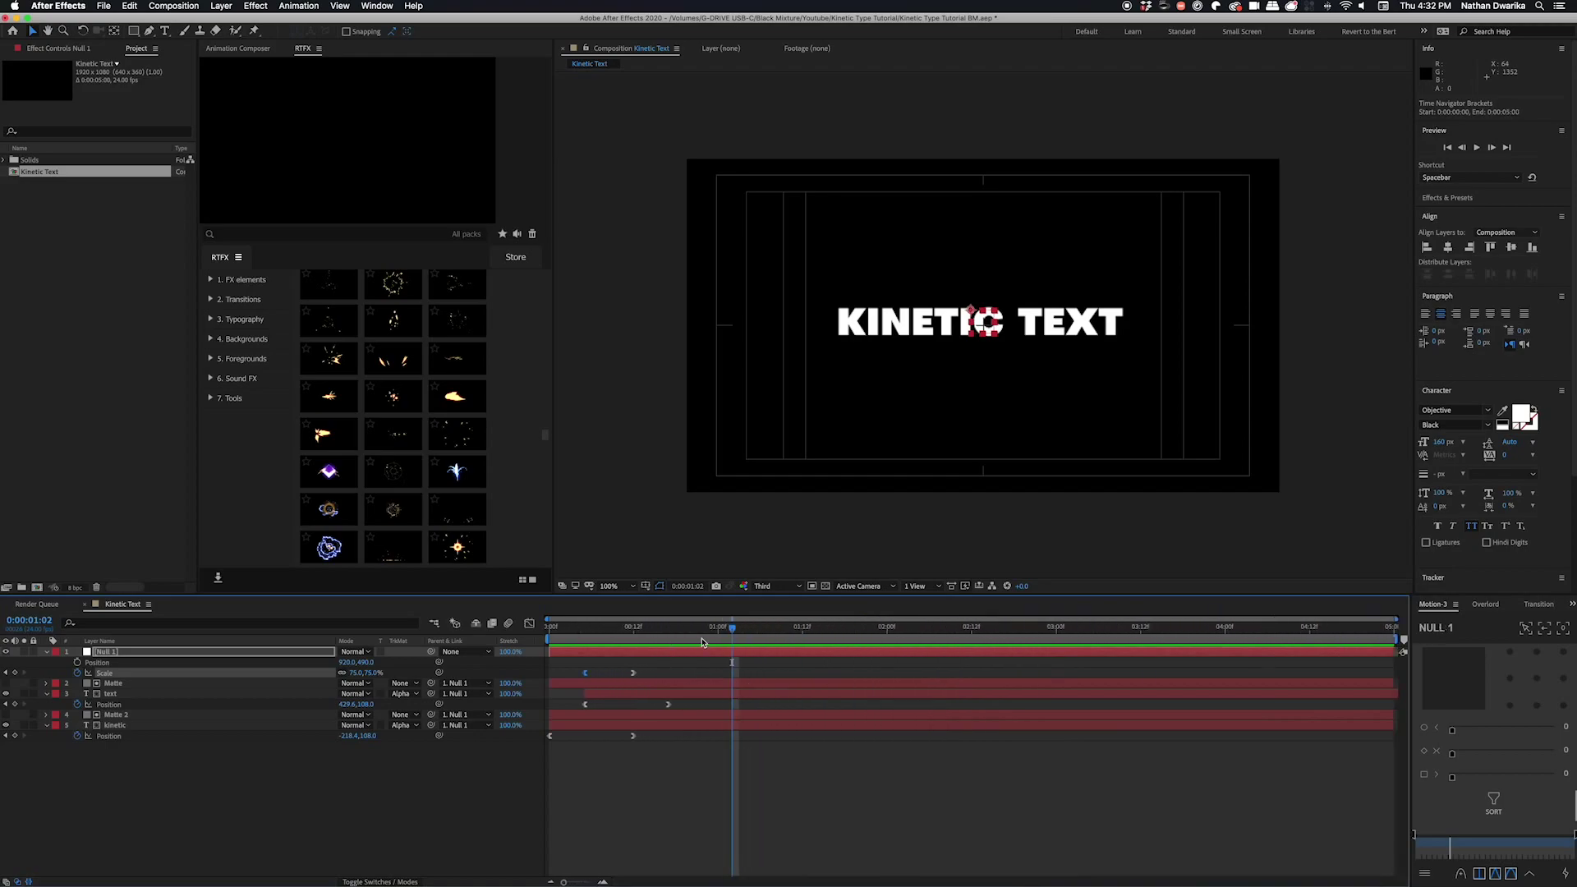
pyautogui.moveTo(731, 637); pyautogui.dragTo(719, 638)
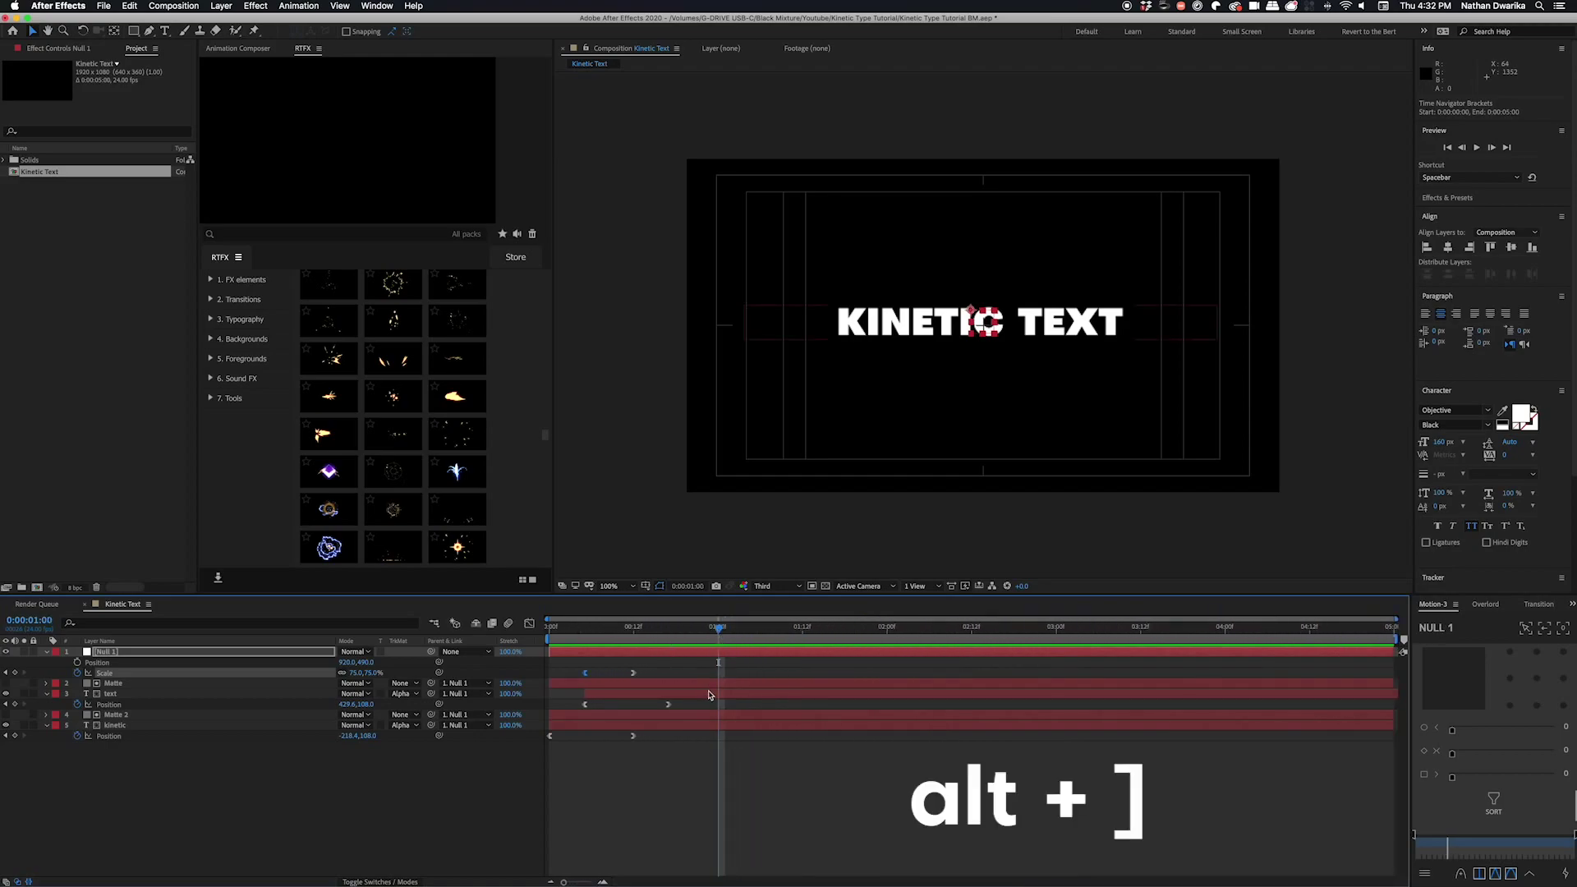
pyautogui.click(699, 728)
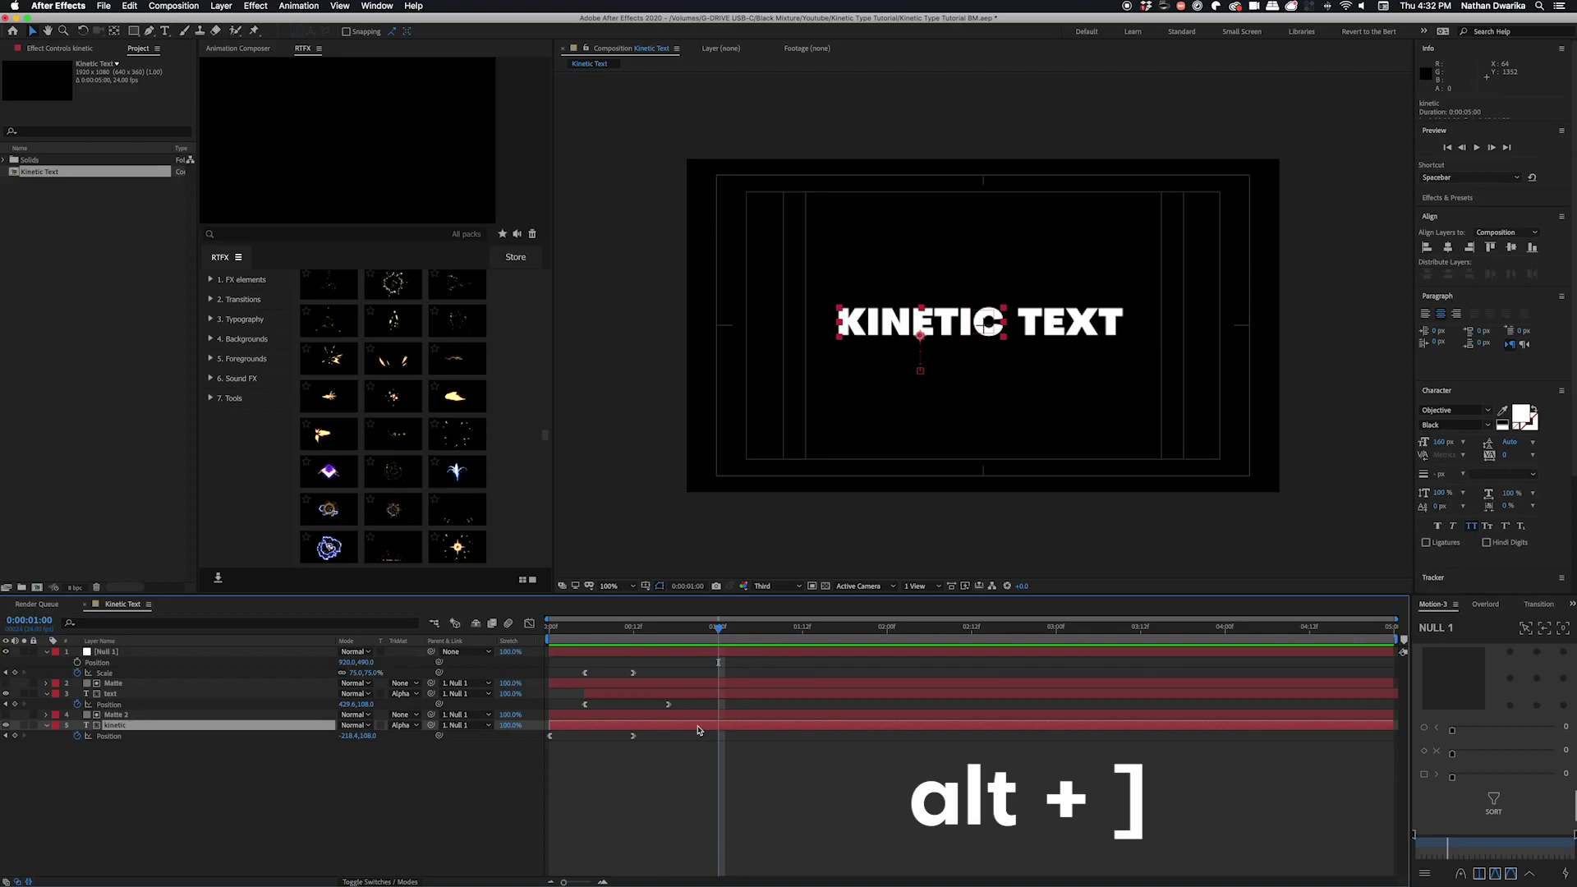
pyautogui.keyDown('shift'); pyautogui.click(152, 653); pyautogui.keyUp('shift')
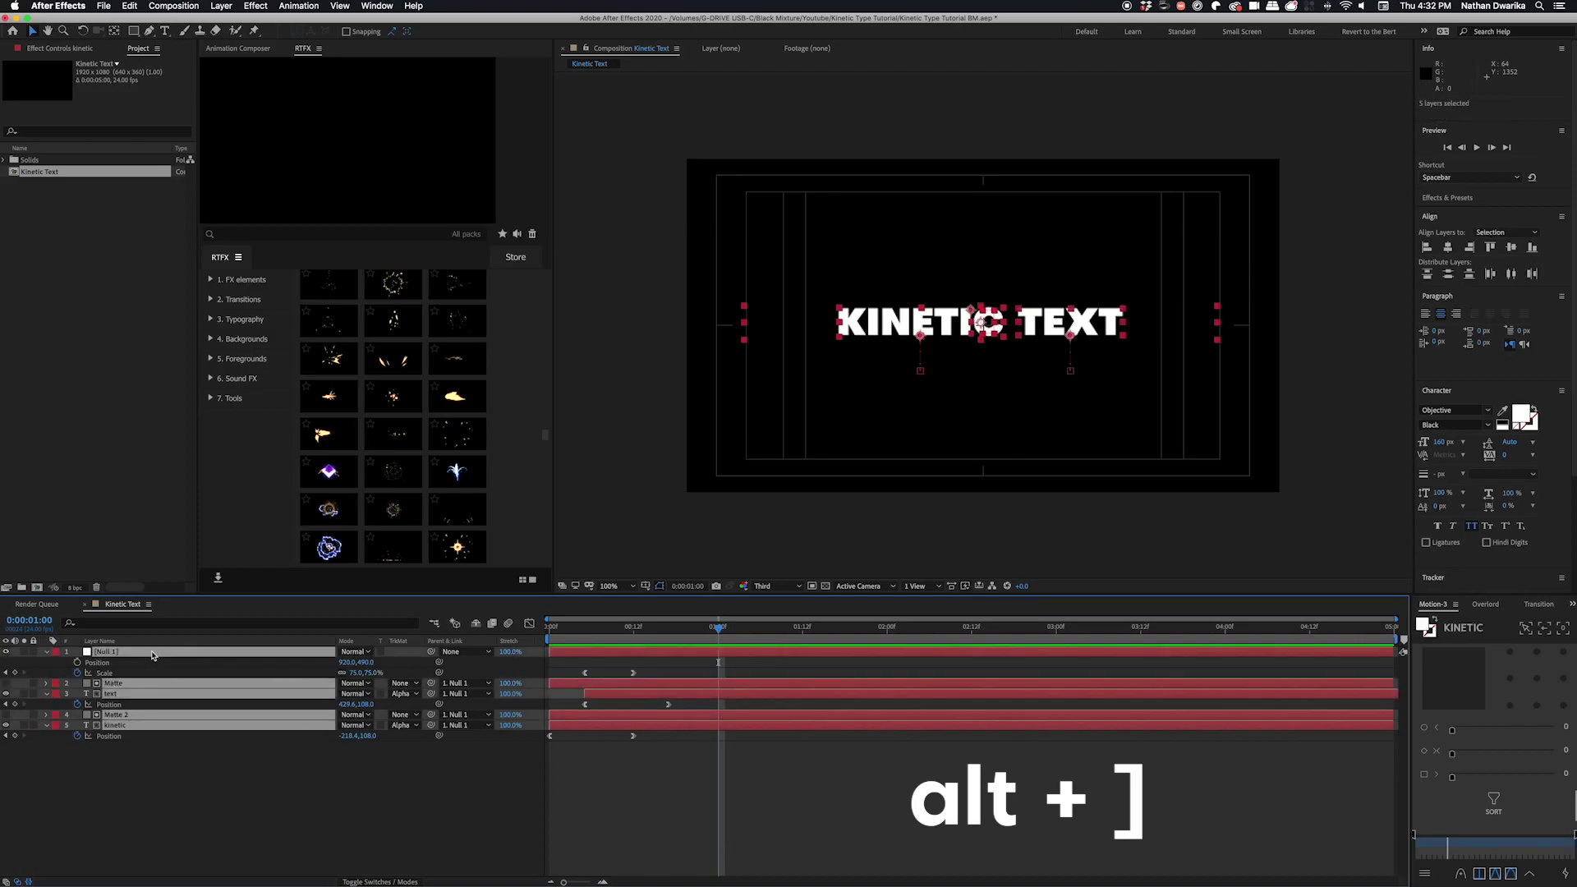
pyautogui.hotkey('alt', ']')
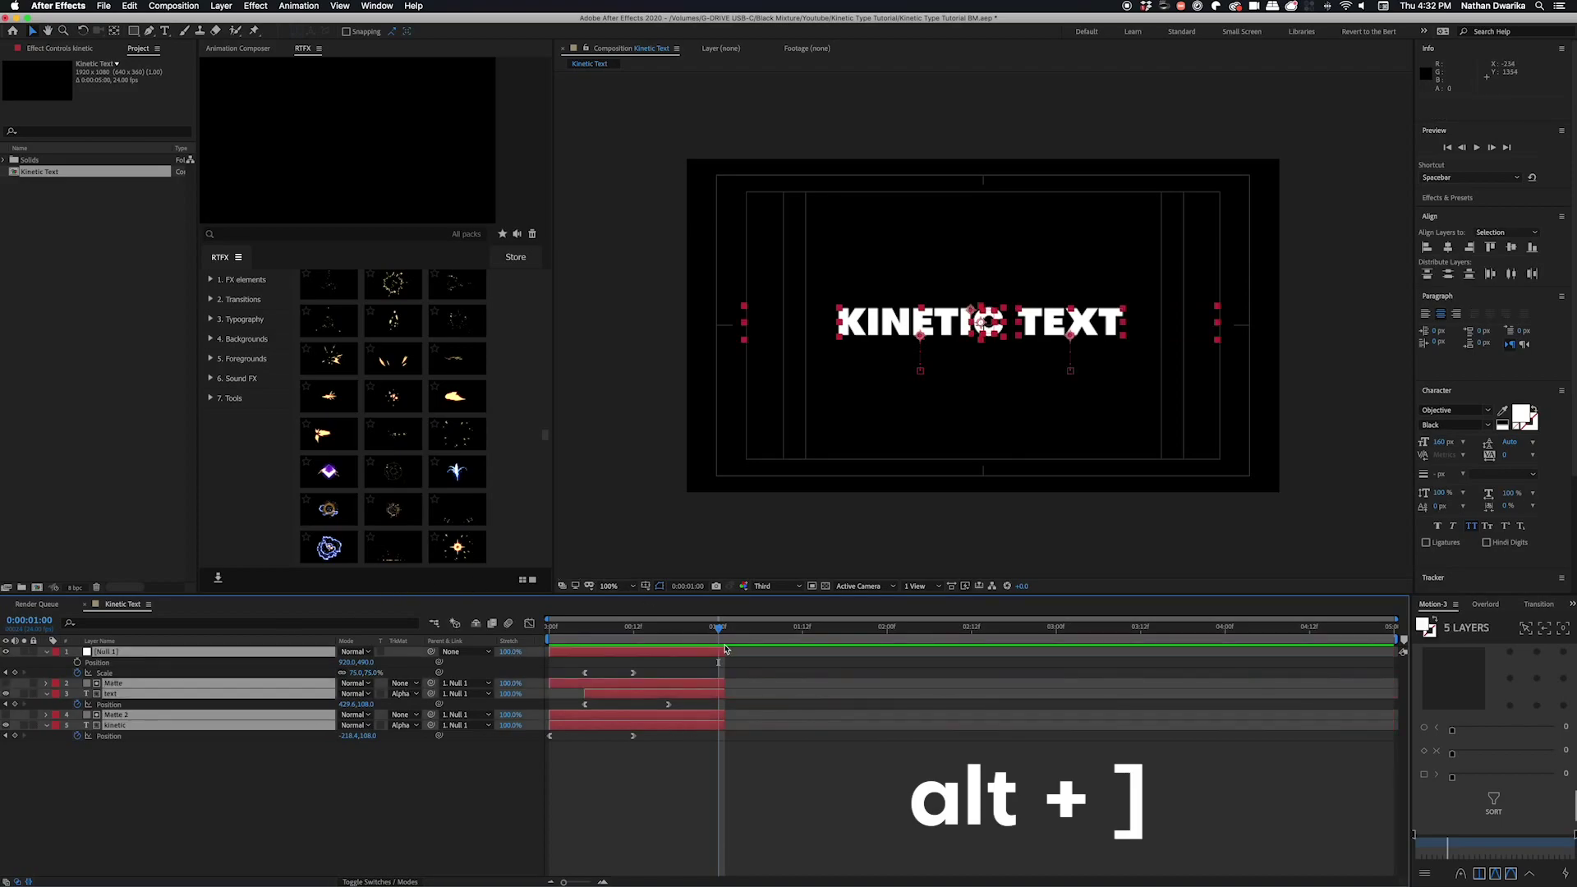
# Extend the ends of all five layers to a duration of 0:00:01:12 and preview from the start
pyautogui.moveTo(719, 629)
pyautogui.mouseDown()
pyautogui.moveTo(562, 632)
pyautogui.moveTo(733, 652)
pyautogui.mouseUp()
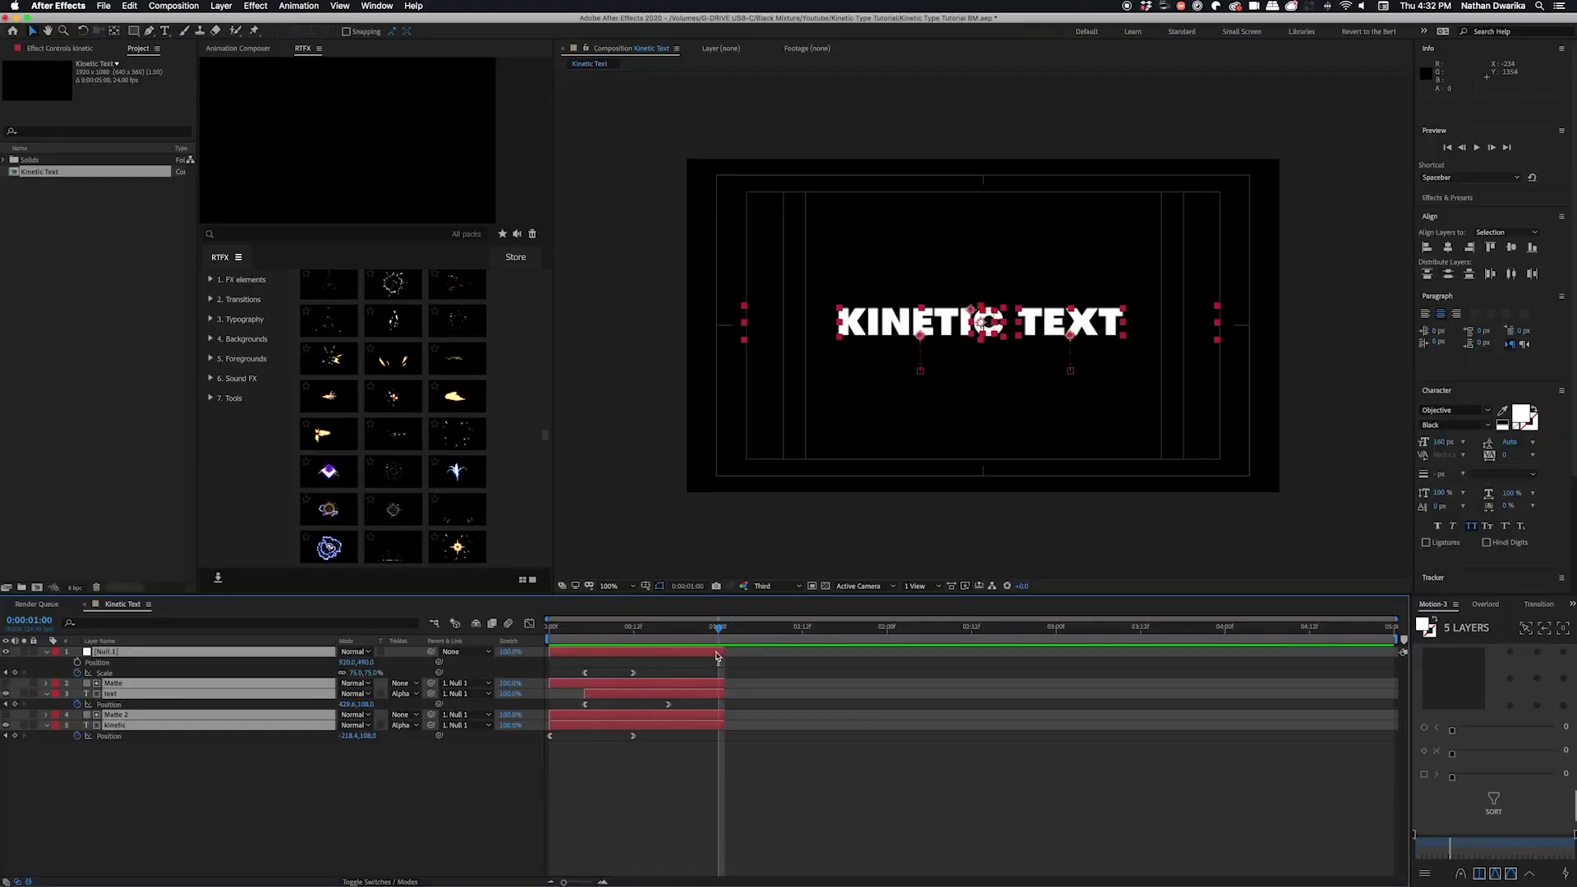
pyautogui.press('pagedown')
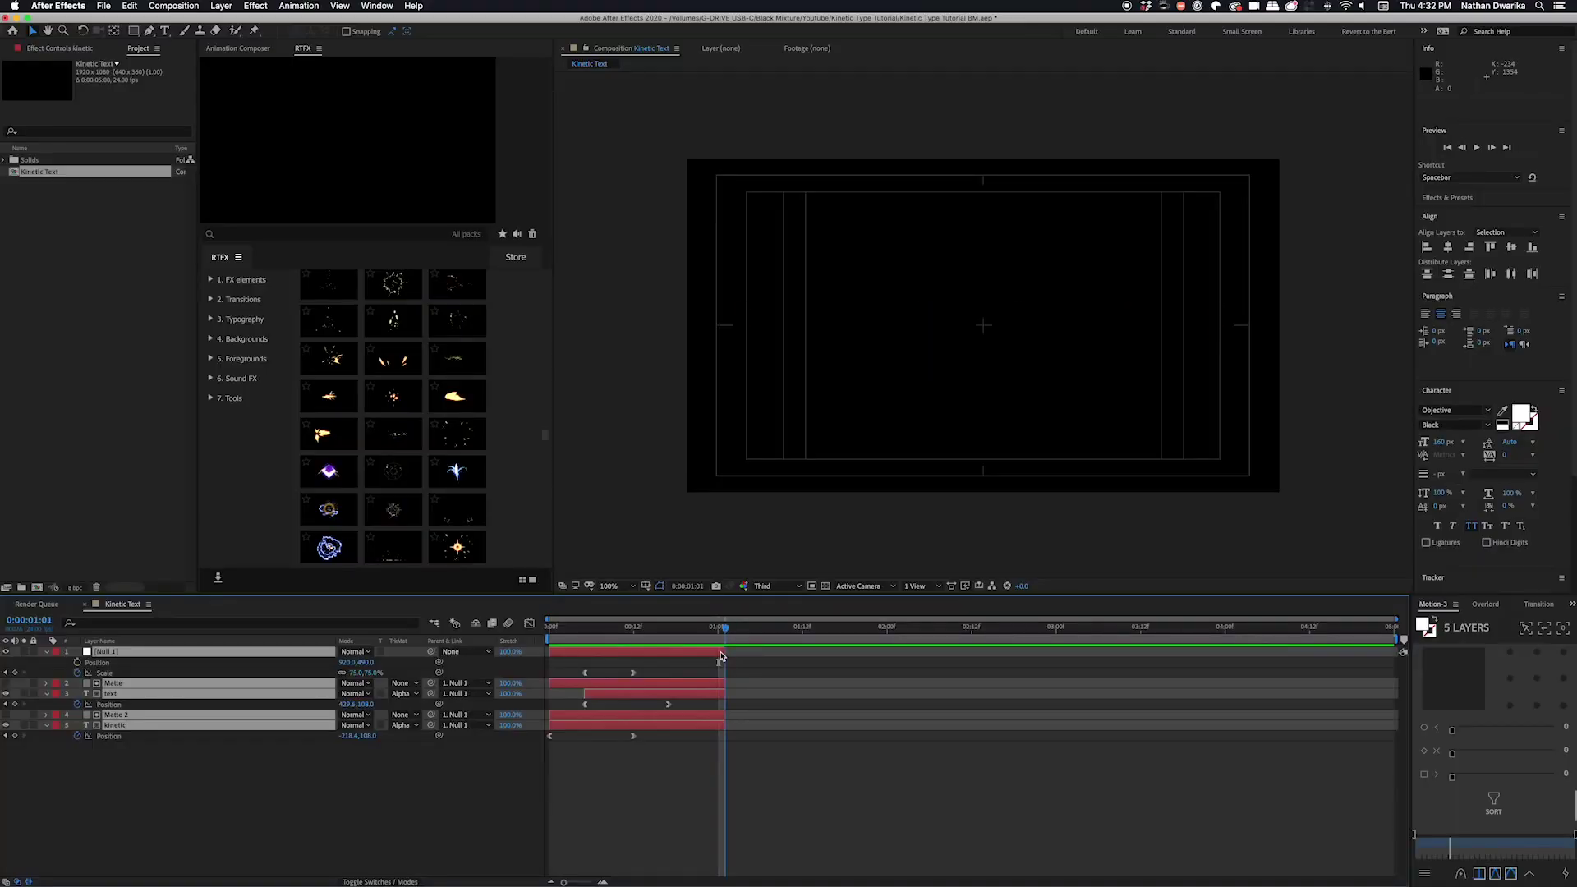
pyautogui.moveTo(724, 652); pyautogui.dragTo(803, 657)
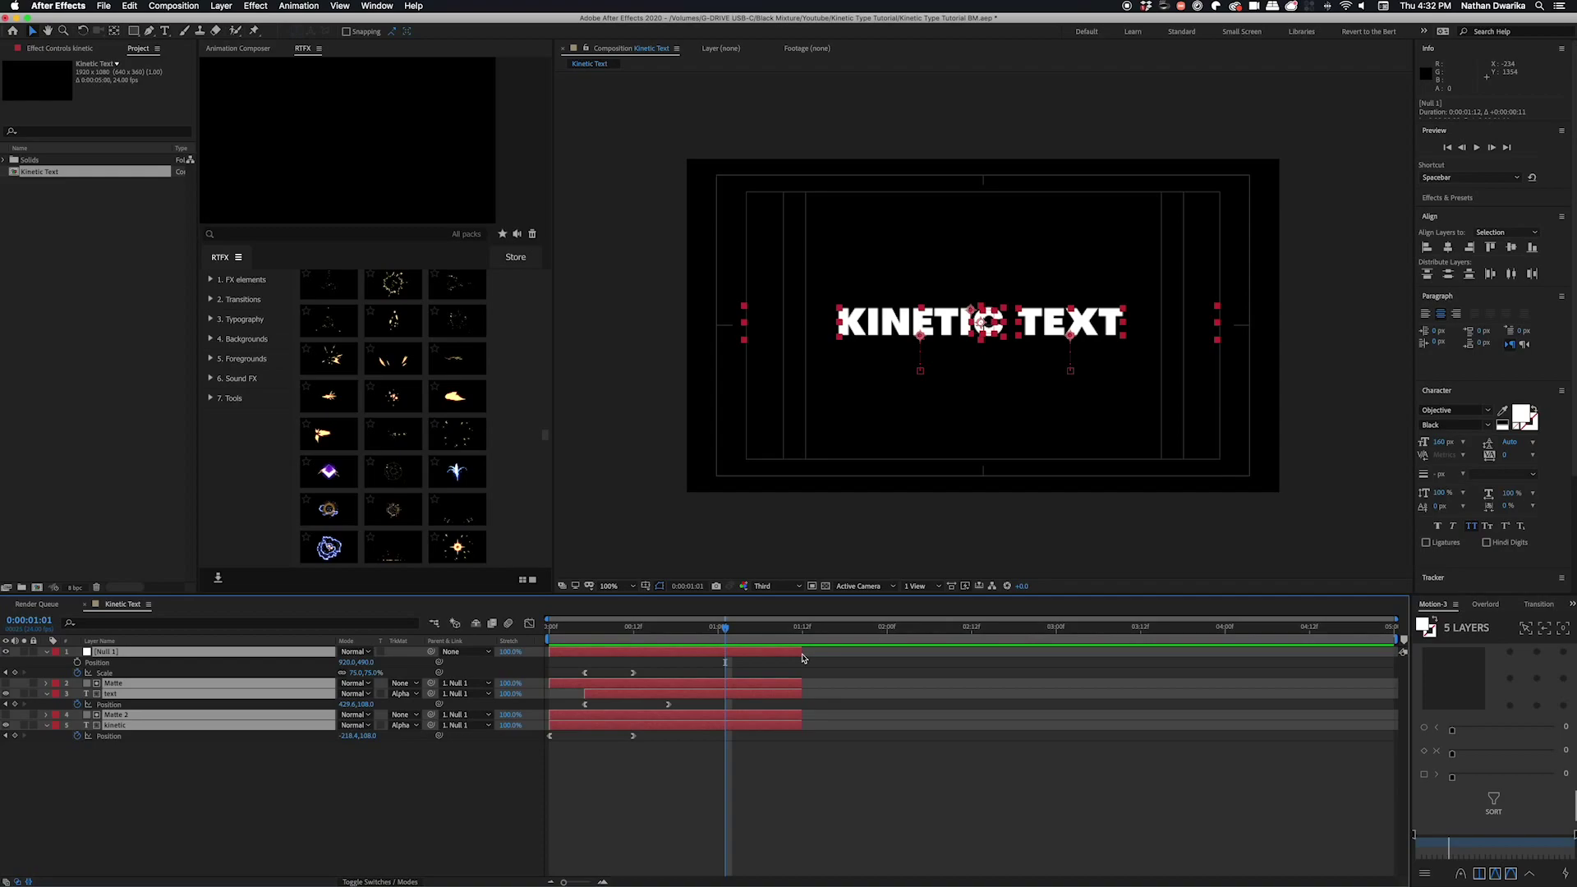
pyautogui.moveTo(737, 633); pyautogui.dragTo(549, 630)
pyautogui.press('space')
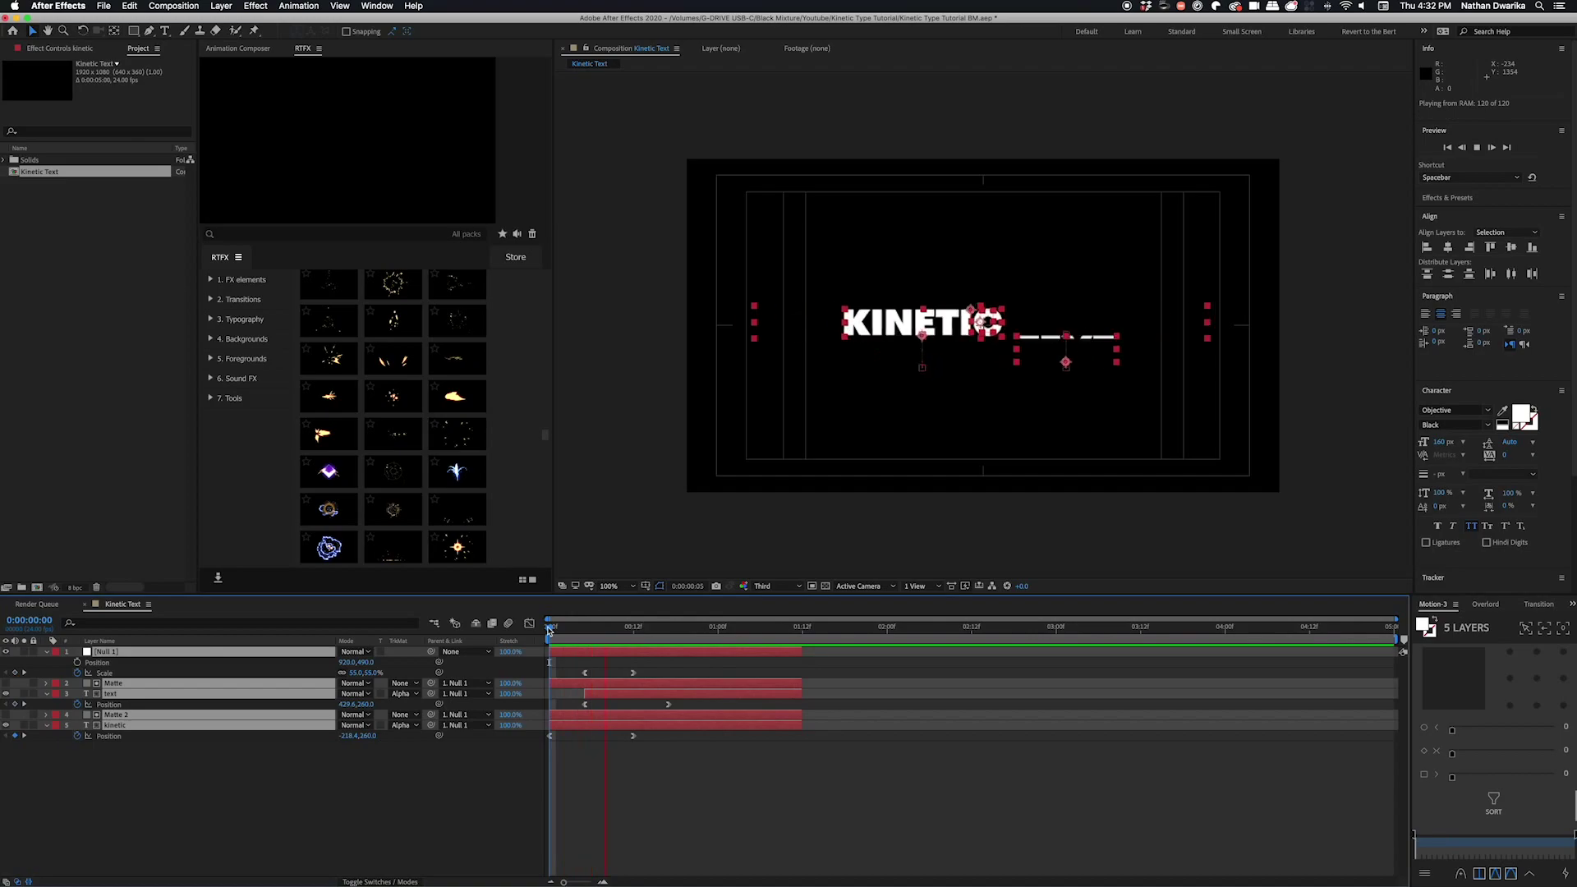
# At 0:00:01:00, add holding keyframes for the null's Scale and the Position of "text" and "kinetic"
pyautogui.click(719, 632)
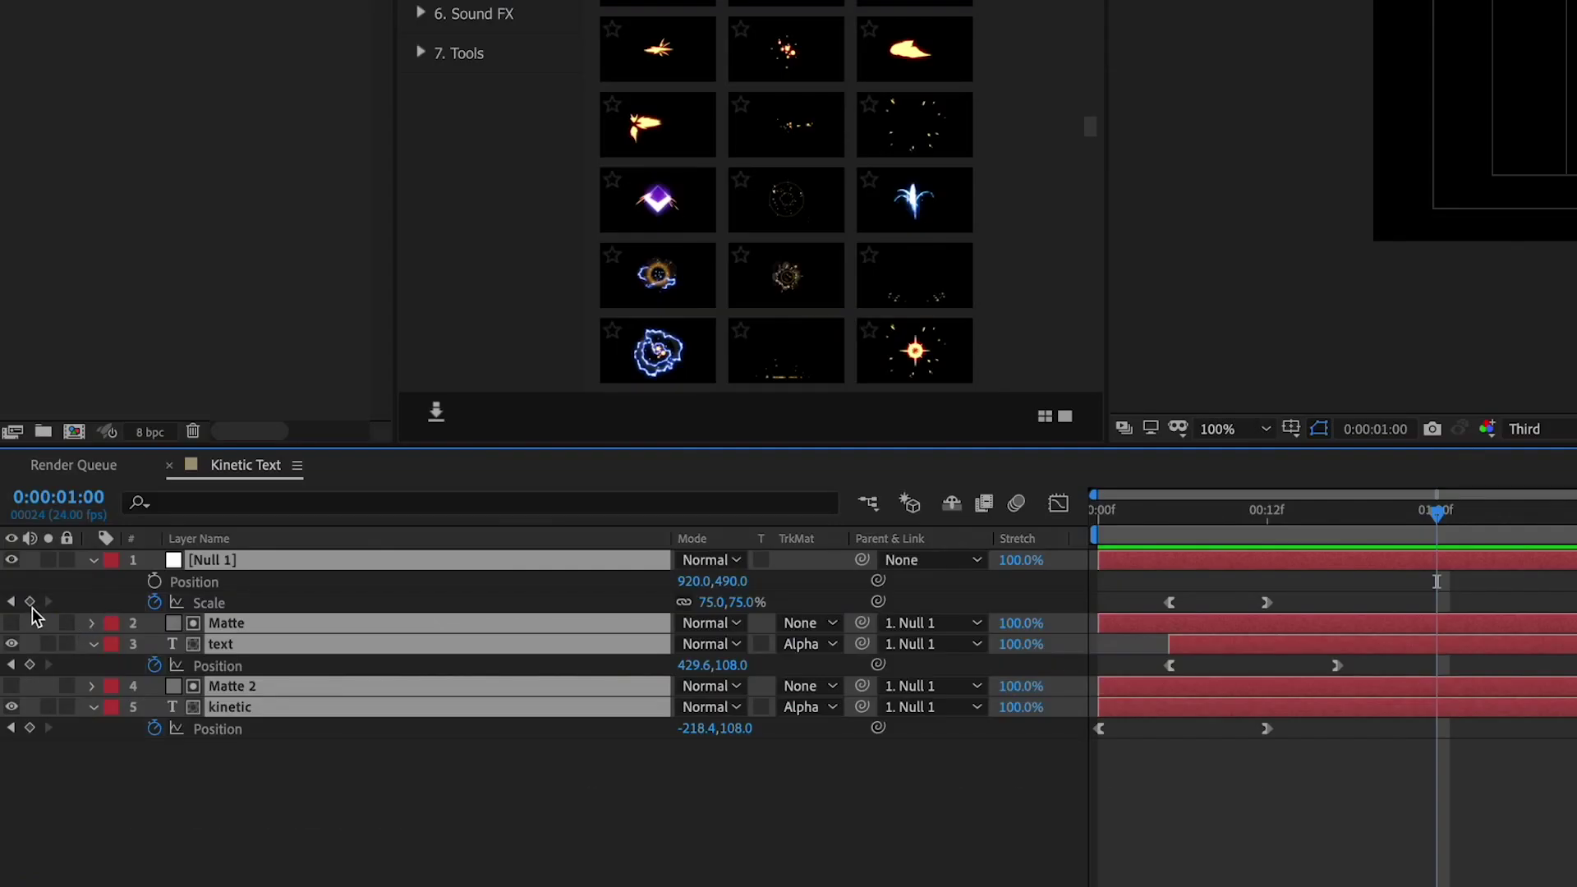
pyautogui.moveTo(32, 608); pyautogui.dragTo(30, 729)
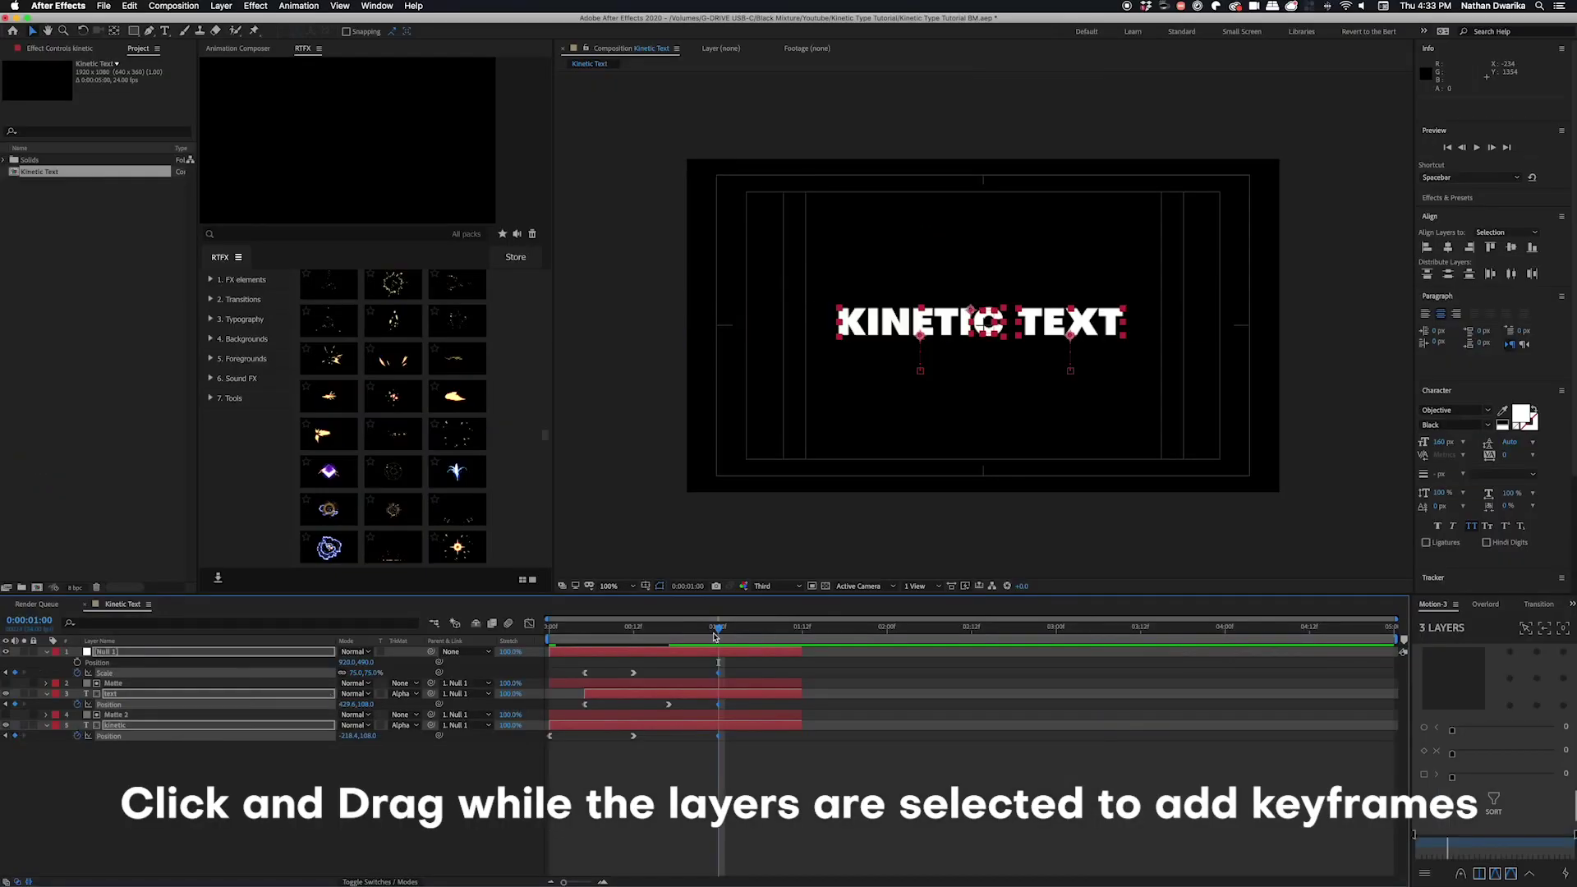
pyautogui.moveTo(714, 634)
pyautogui.mouseDown()
pyautogui.moveTo(583, 638)
pyautogui.moveTo(715, 650)
pyautogui.mouseUp()
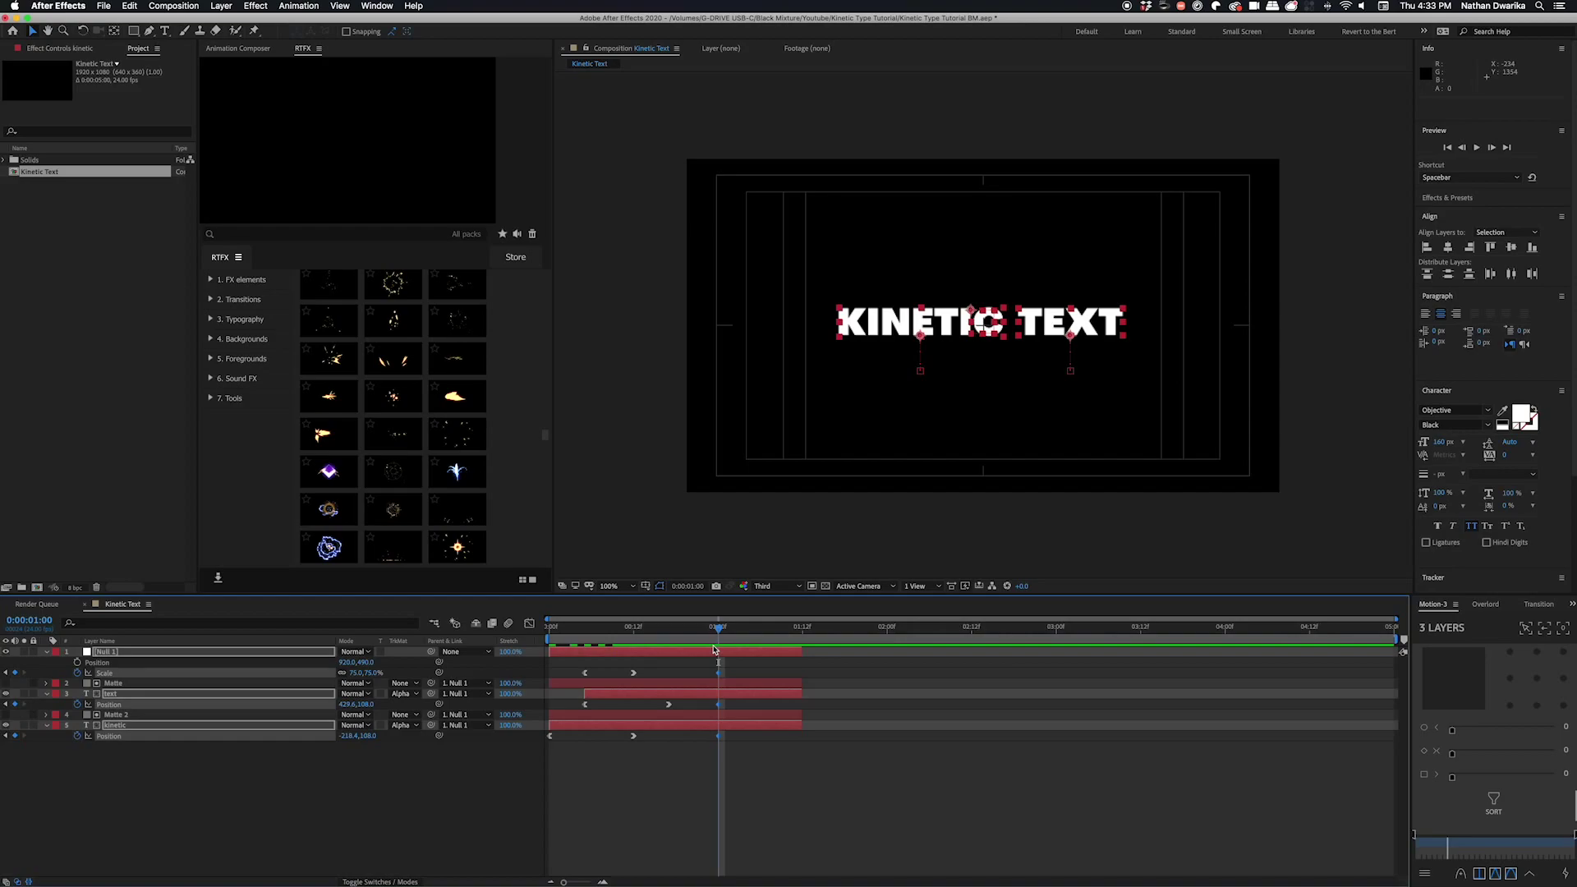
# At 0:00:01:06, change the "kinetic" layer's vertical Position so the word moves up and out of its matte
pyautogui.moveTo(736, 635); pyautogui.dragTo(760, 633)
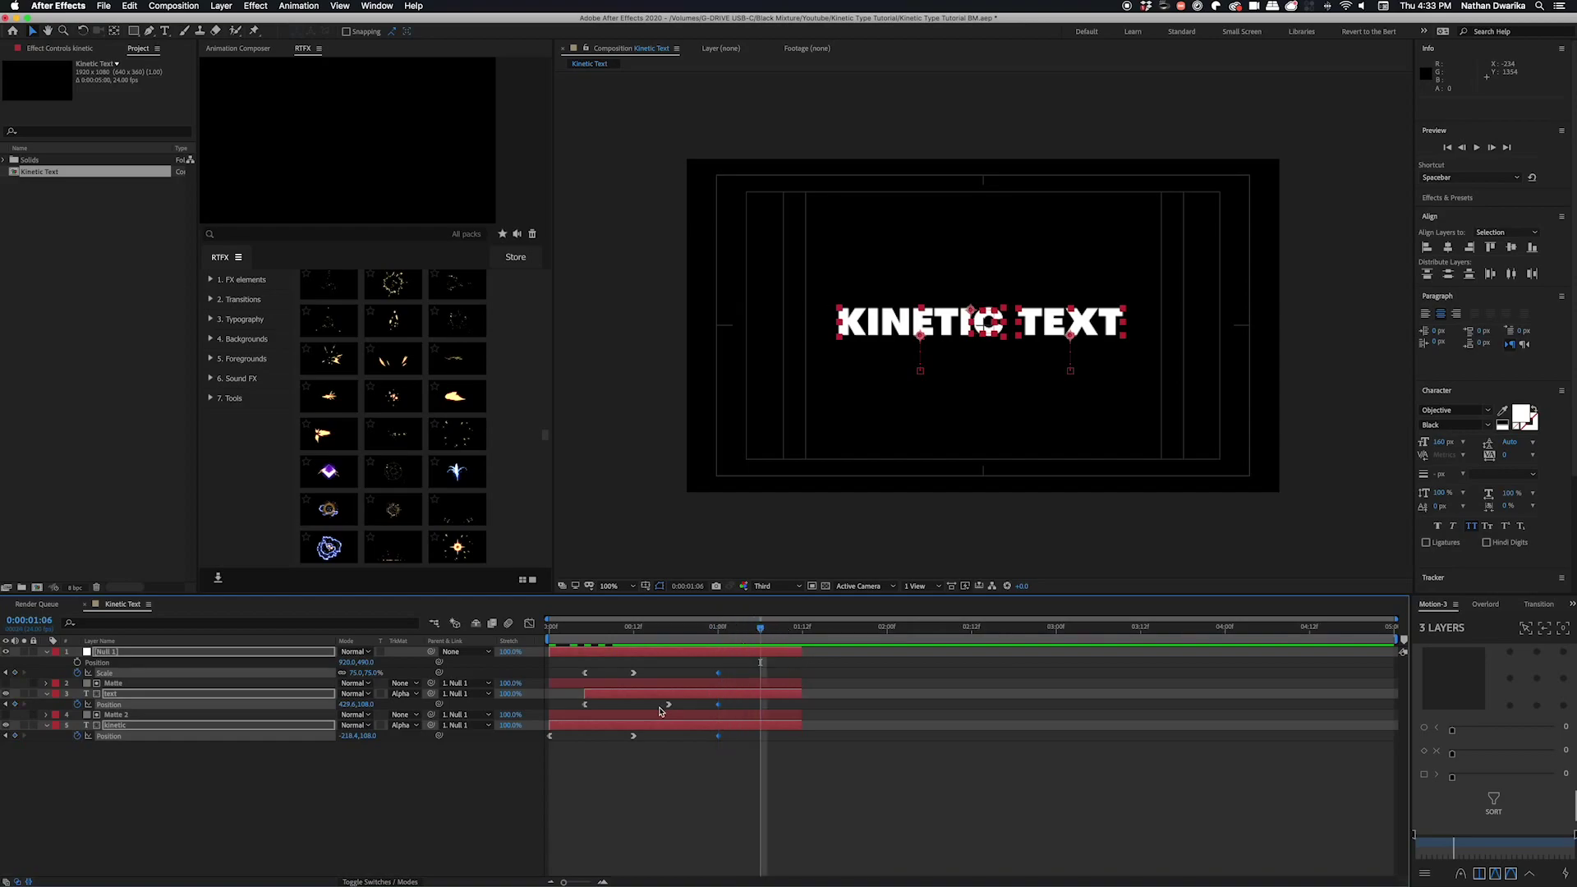
pyautogui.click(213, 726)
pyautogui.moveTo(364, 736); pyautogui.dragTo(282, 738)
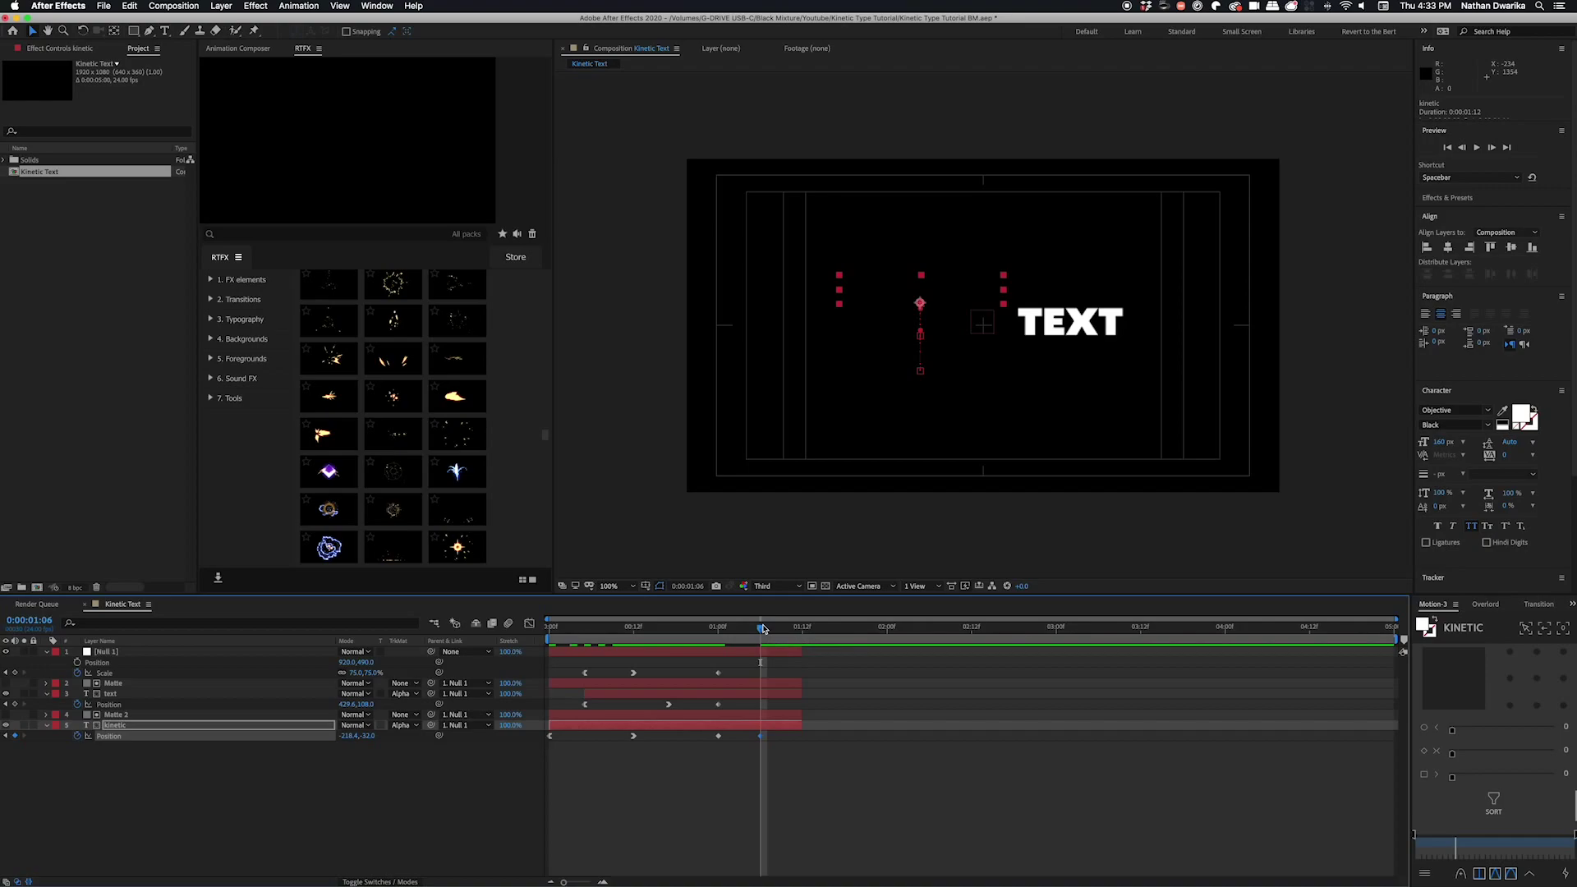
# Ease the last two "kinetic" Position keyframes into a sharp speed peak and preview the exit
pyautogui.moveTo(786, 761); pyautogui.dragTo(700, 726)
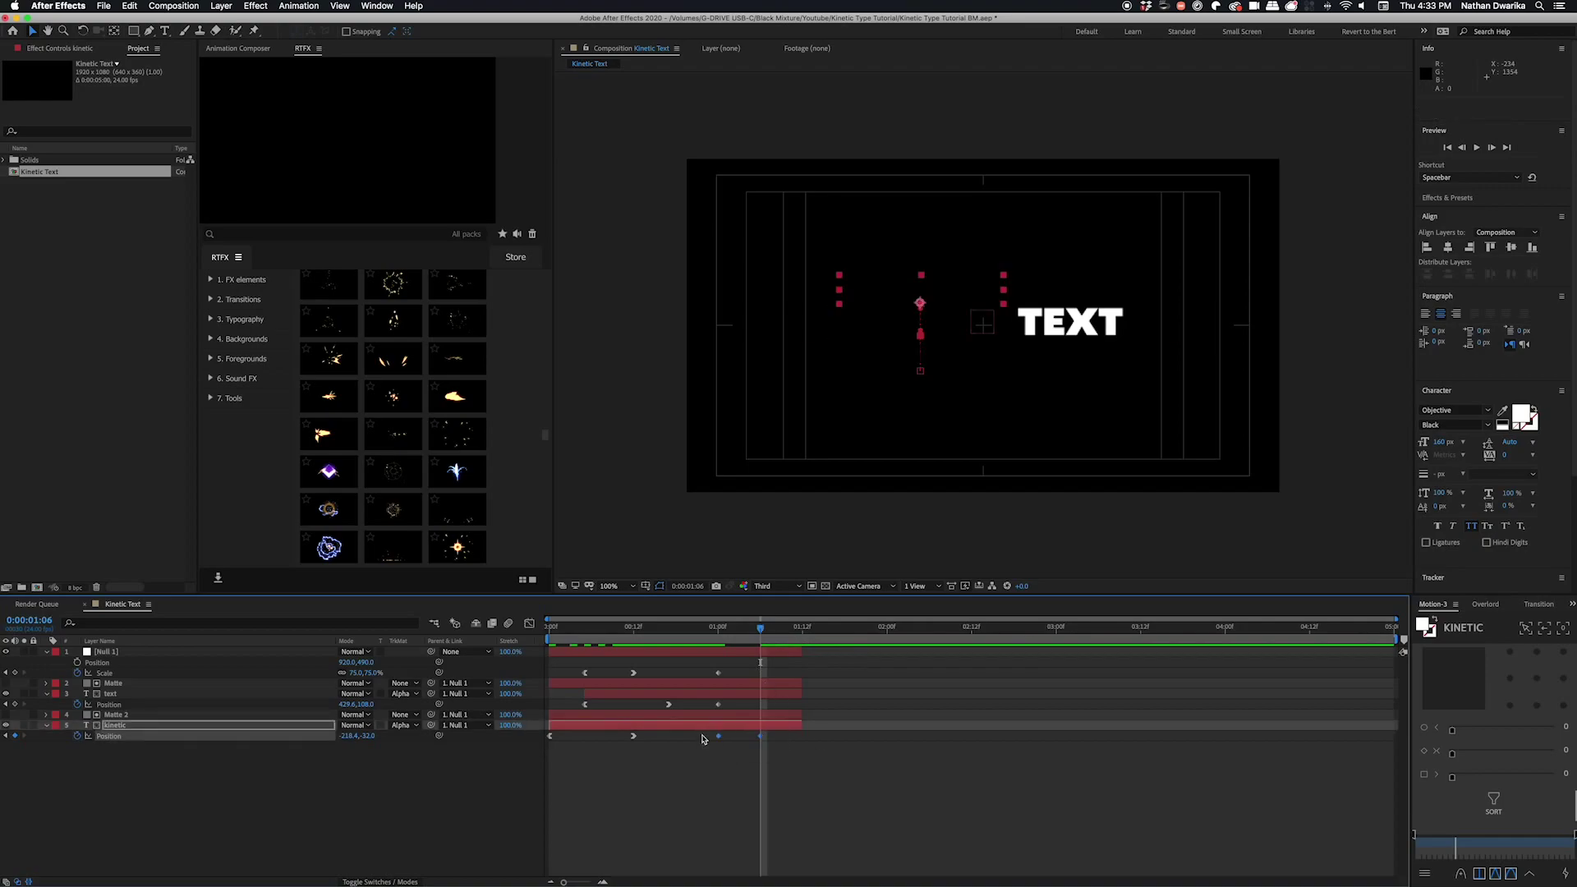
pyautogui.click(530, 626)
pyautogui.moveTo(727, 801); pyautogui.dragTo(745, 846)
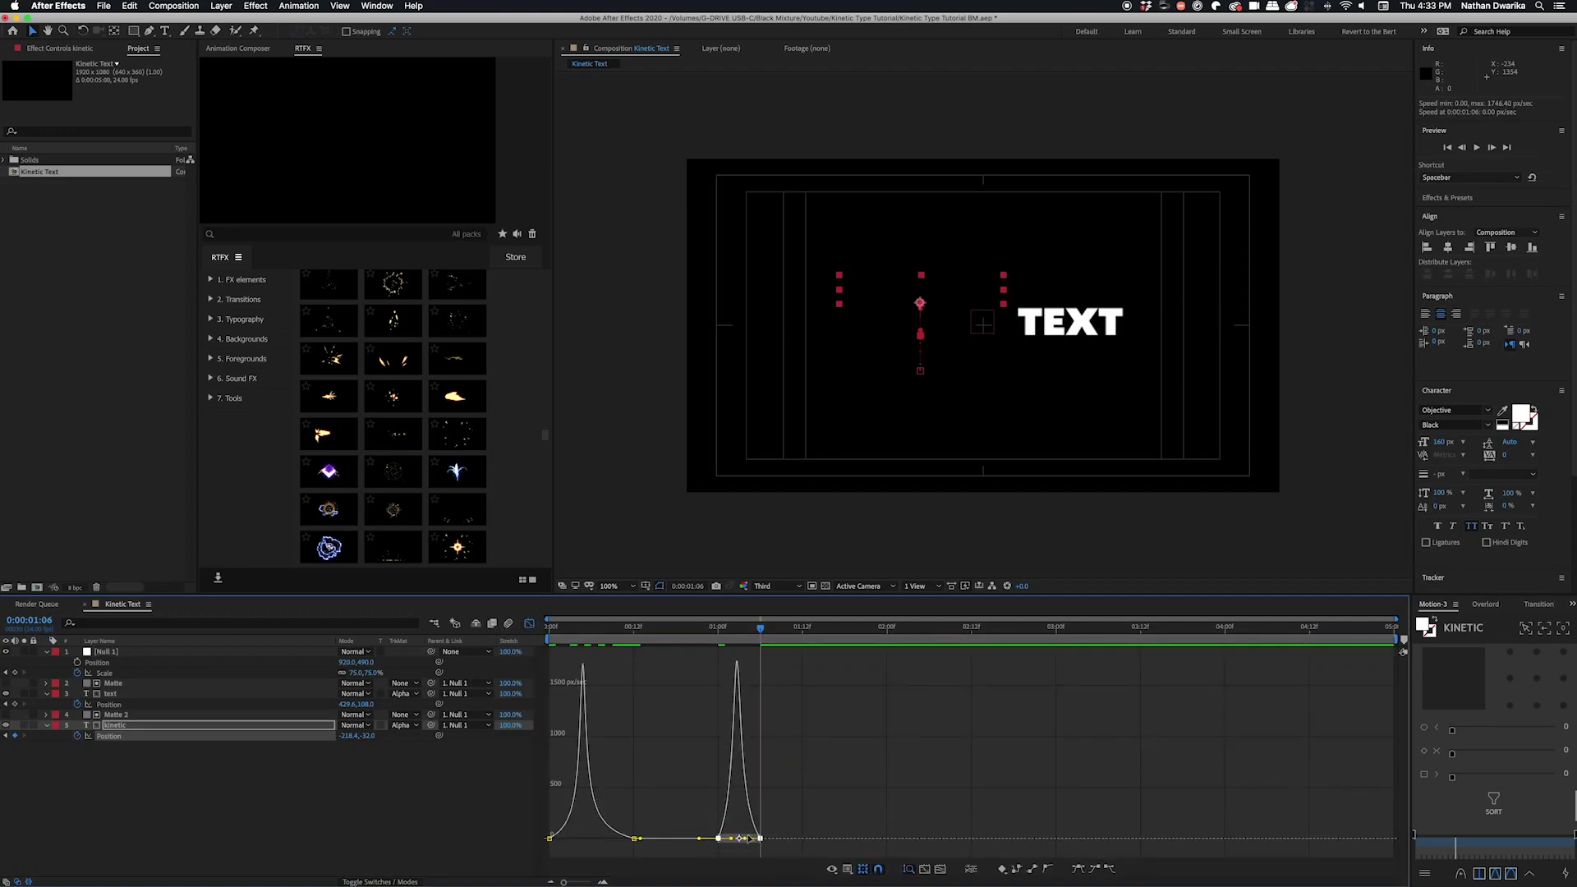
pyautogui.press('space')
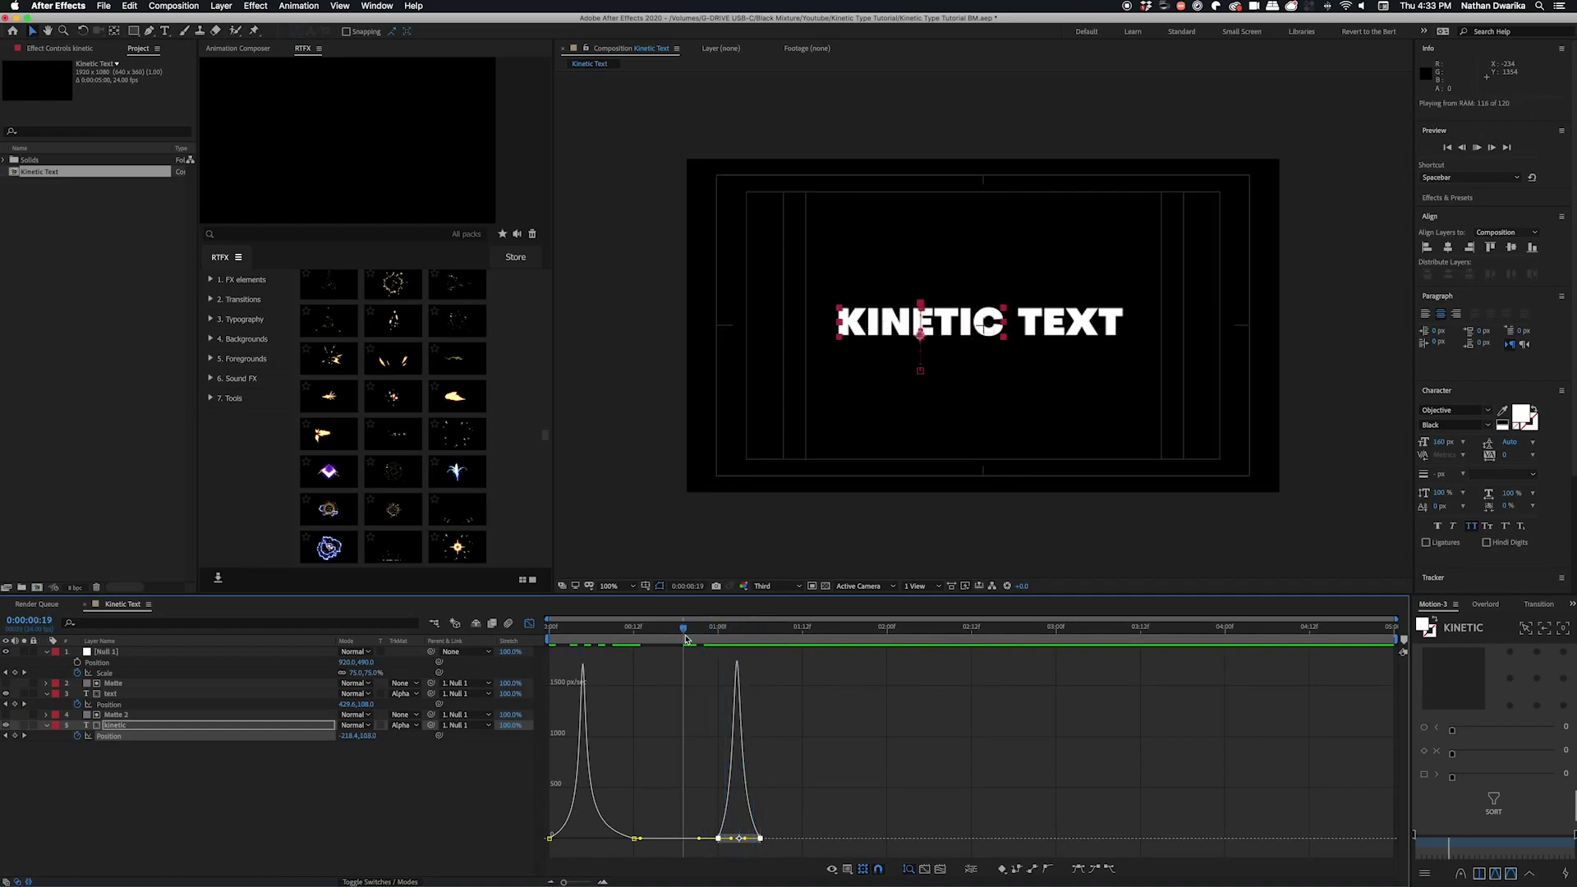
pyautogui.hotkey('shift', 'F3')
# At about 0:00:01:11, raise the "text" layer's Position toward the top of its matte and preview the staggered exit
pyautogui.click(781, 693)
pyautogui.click(794, 632)
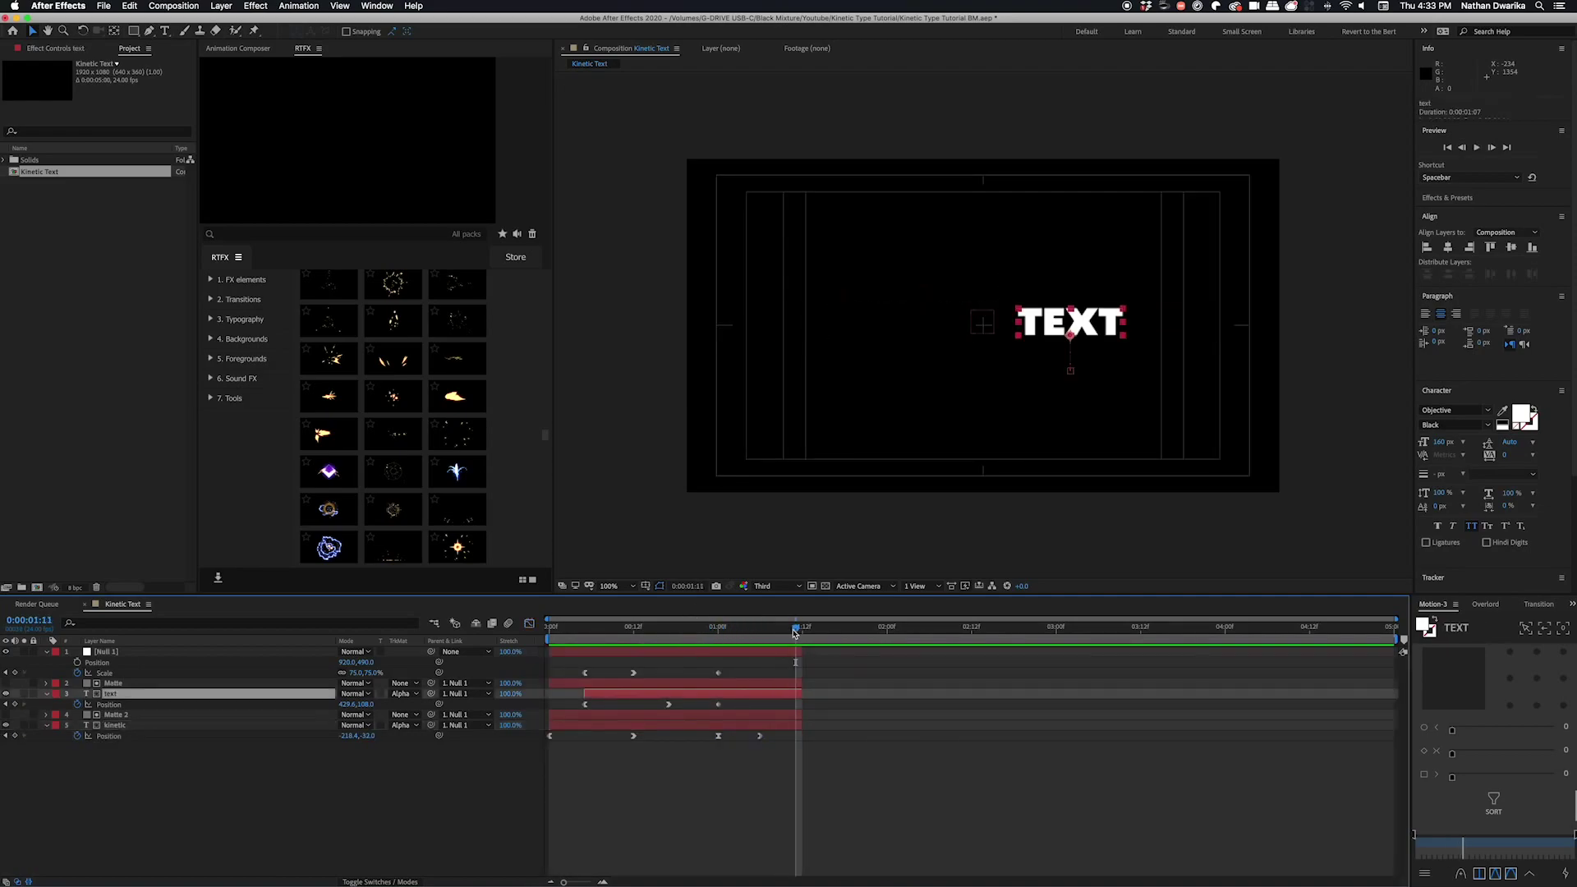
pyautogui.moveTo(361, 708); pyautogui.dragTo(439, 708)
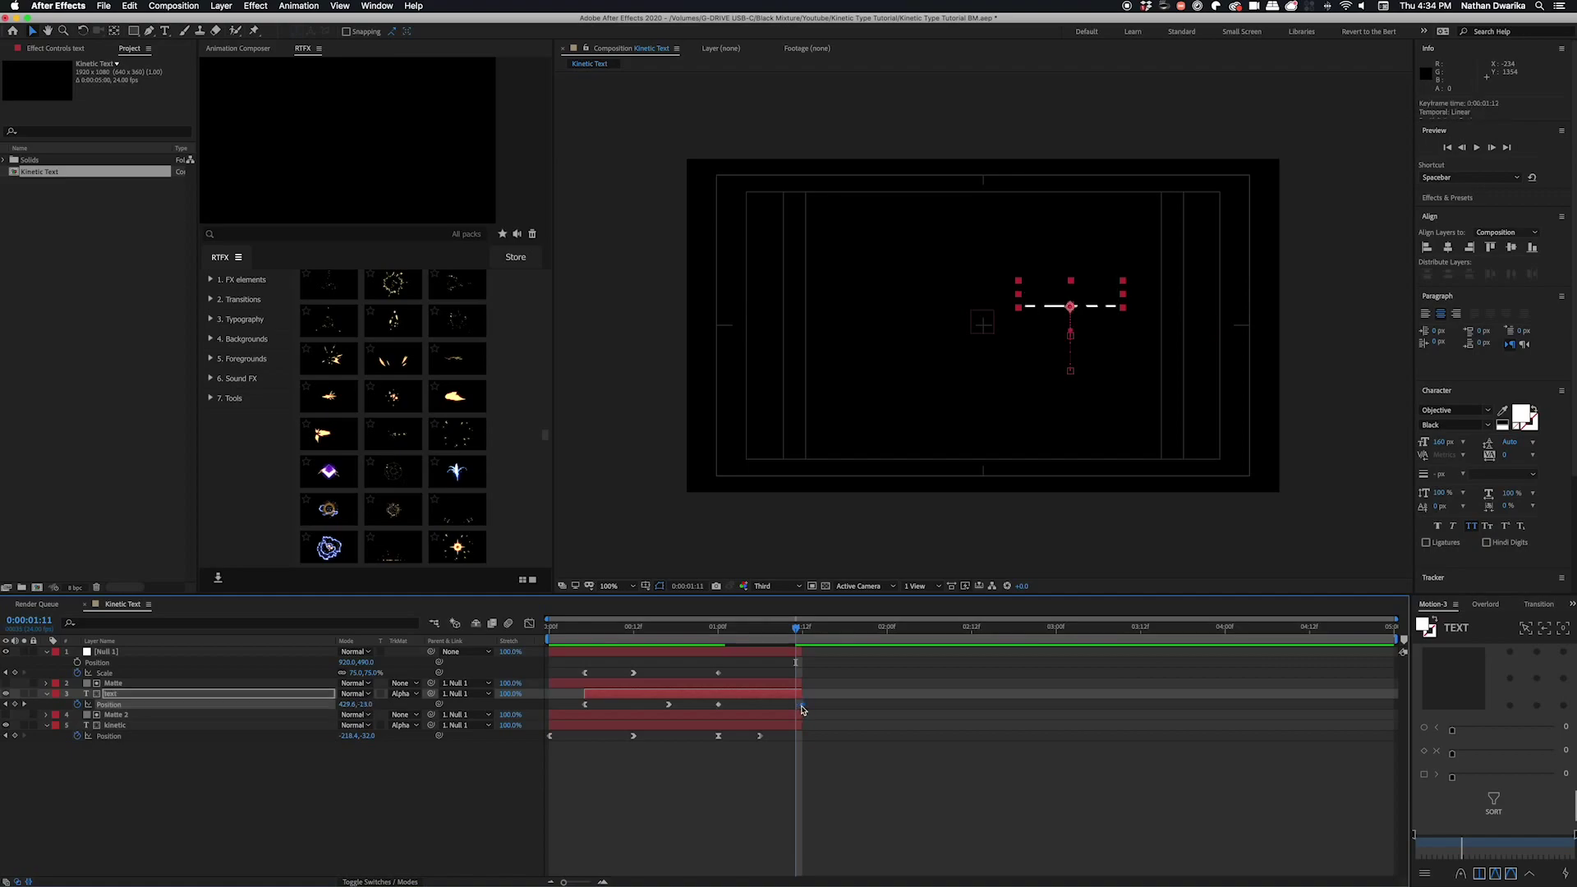
pyautogui.moveTo(796, 630); pyautogui.dragTo(655, 637)
pyautogui.press('space')
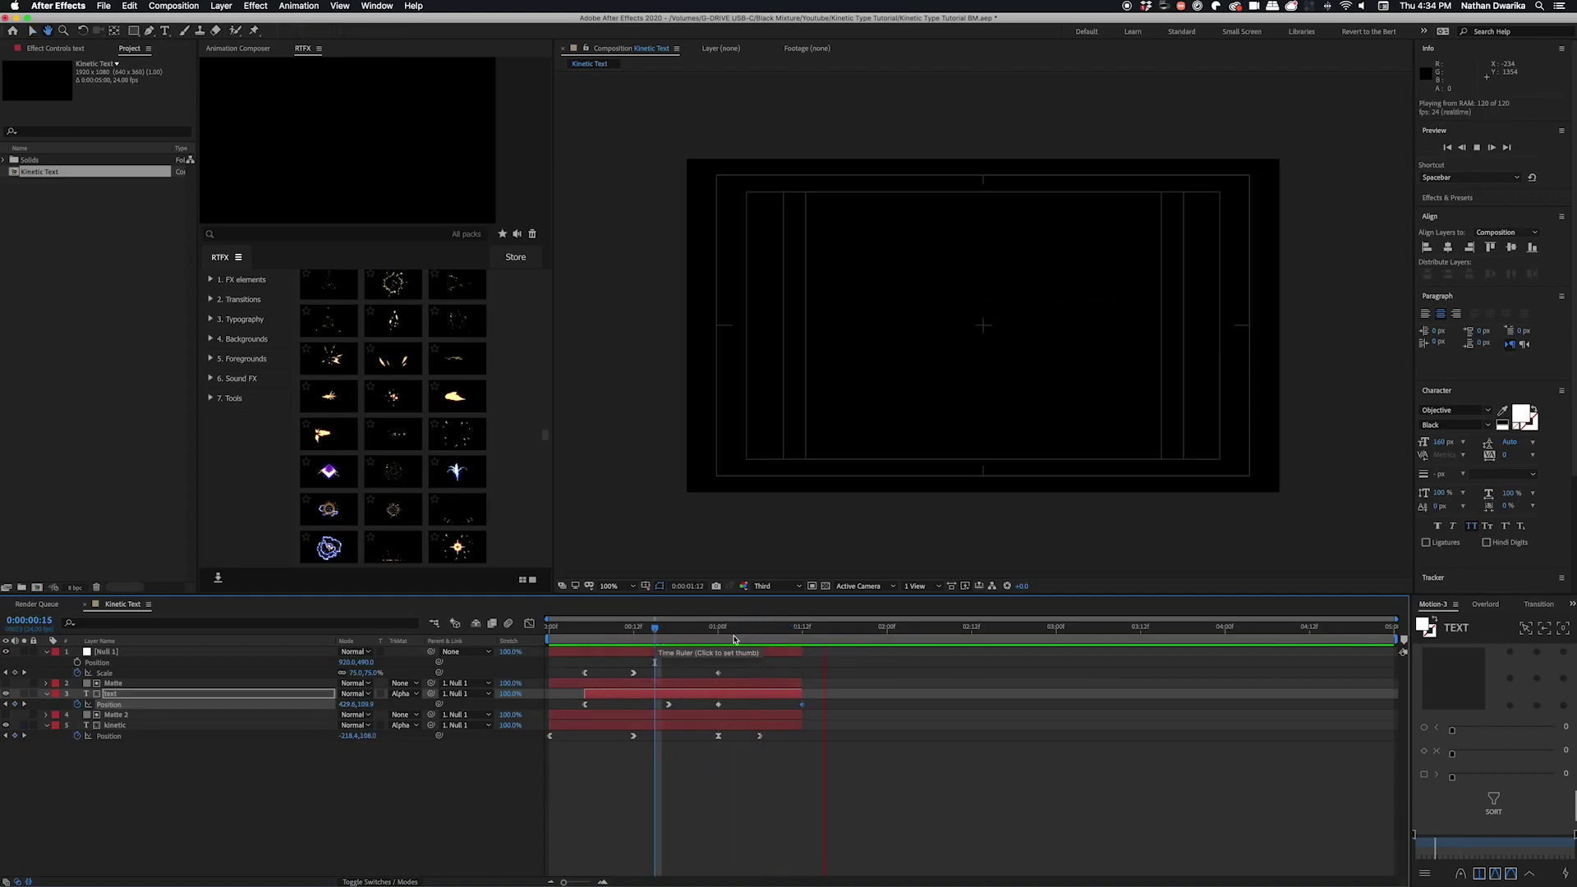
pyautogui.press('space')
# Ease the "text" layer's exit Position keyframes in the speed graph and preview both words leaving
pyautogui.hotkey('shift', 'F3')
pyautogui.click(762, 789)
pyautogui.moveTo(764, 792); pyautogui.dragTo(775, 838)
pyautogui.click(529, 623)
pyautogui.moveTo(823, 639); pyautogui.dragTo(784, 639)
pyautogui.press('space')
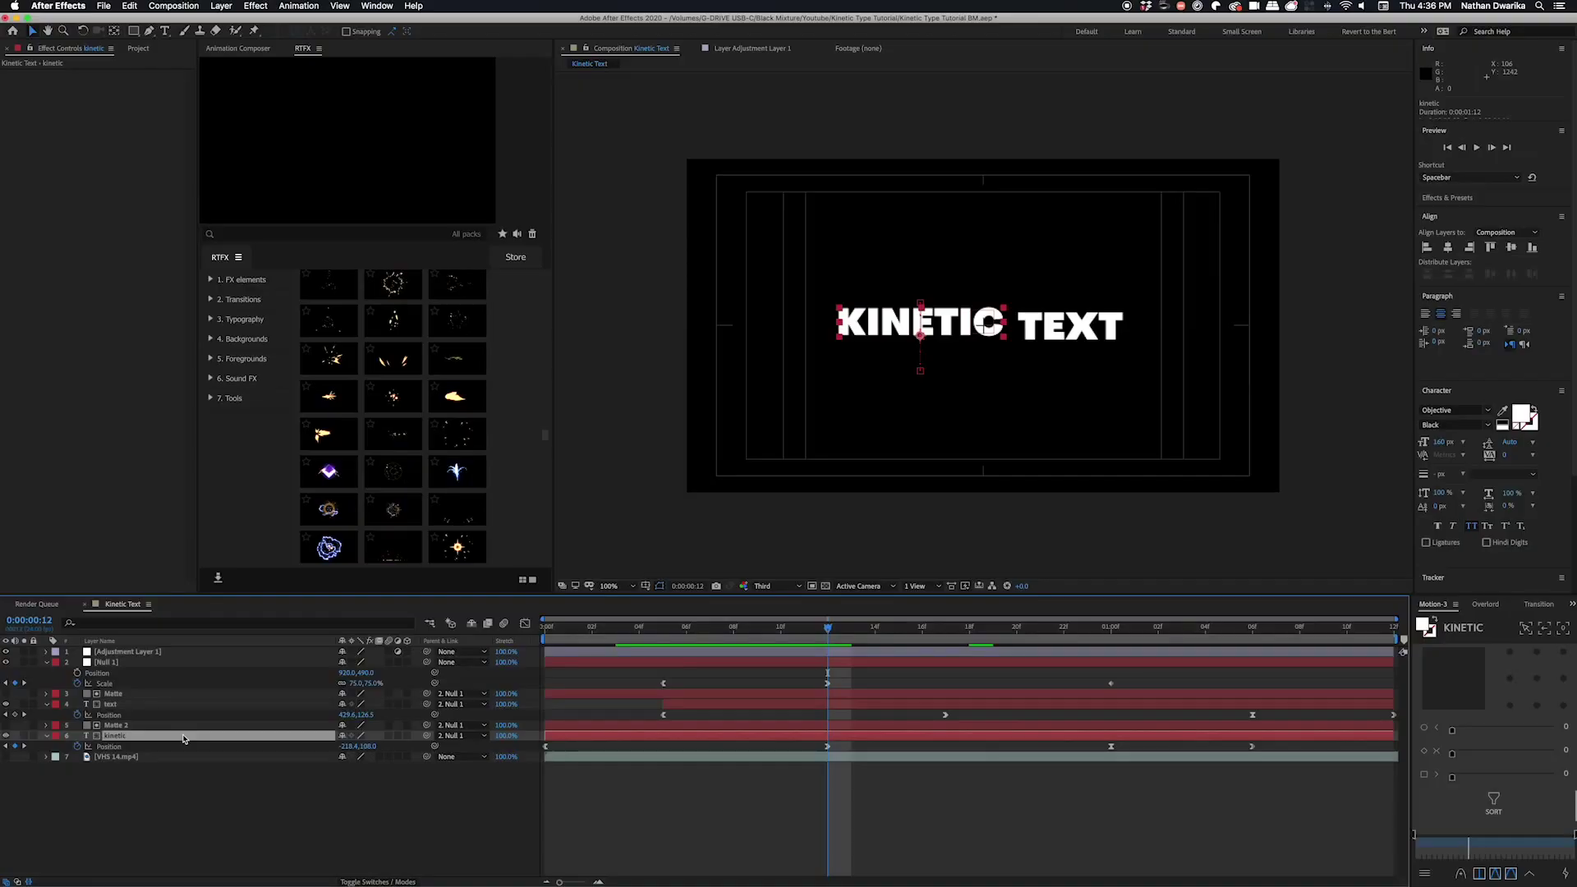
# Apply the Echo time effect to the "kinetic" text layer
pyautogui.rightClick(184, 735)
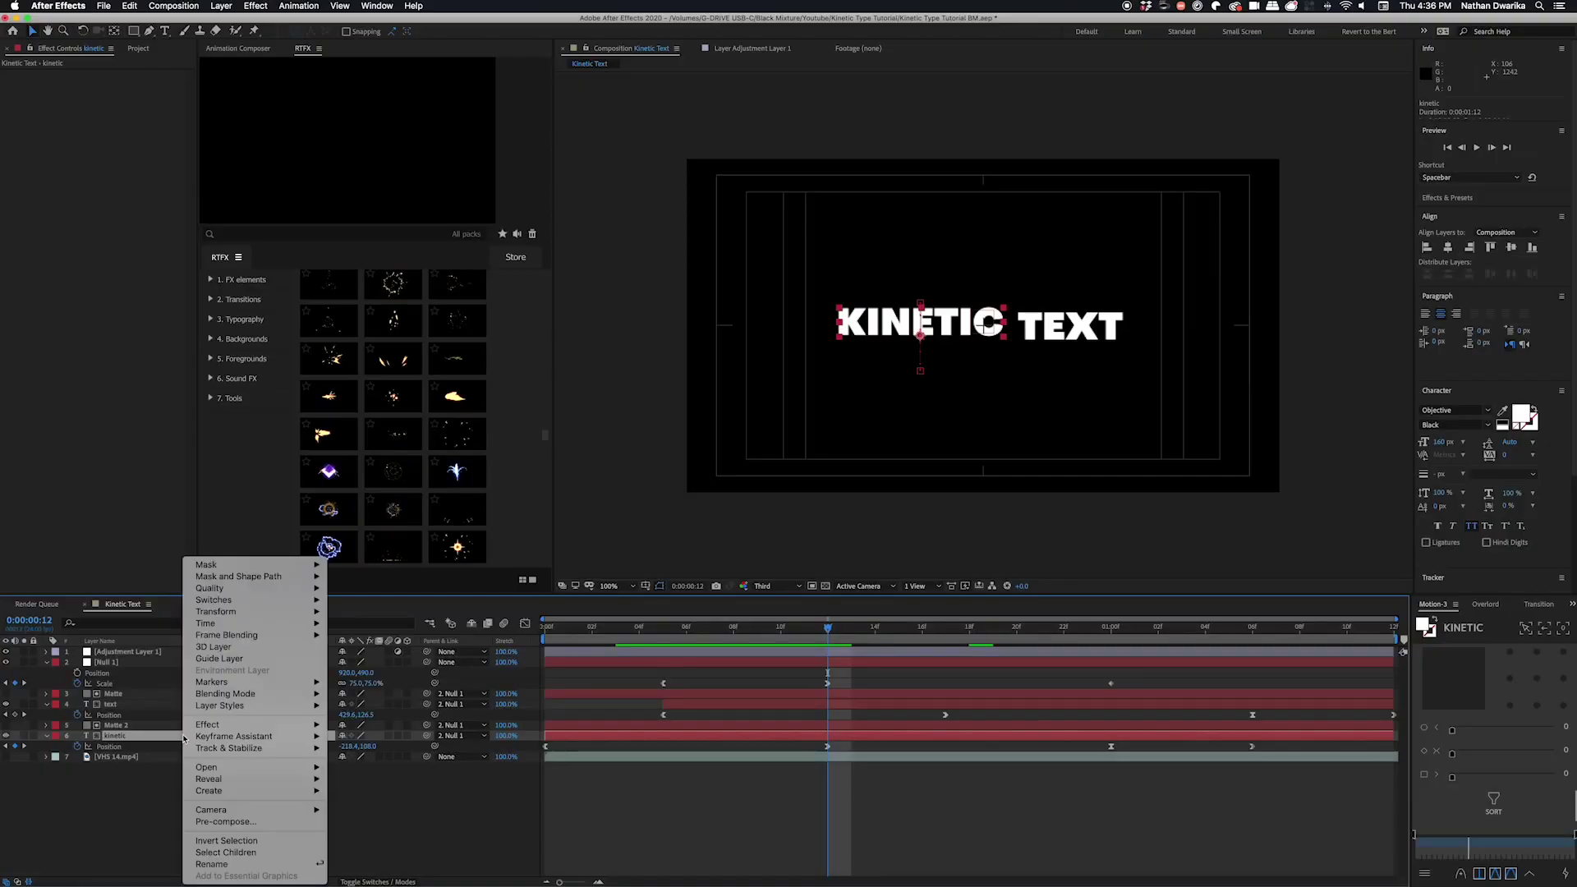
pyautogui.moveTo(230, 724)
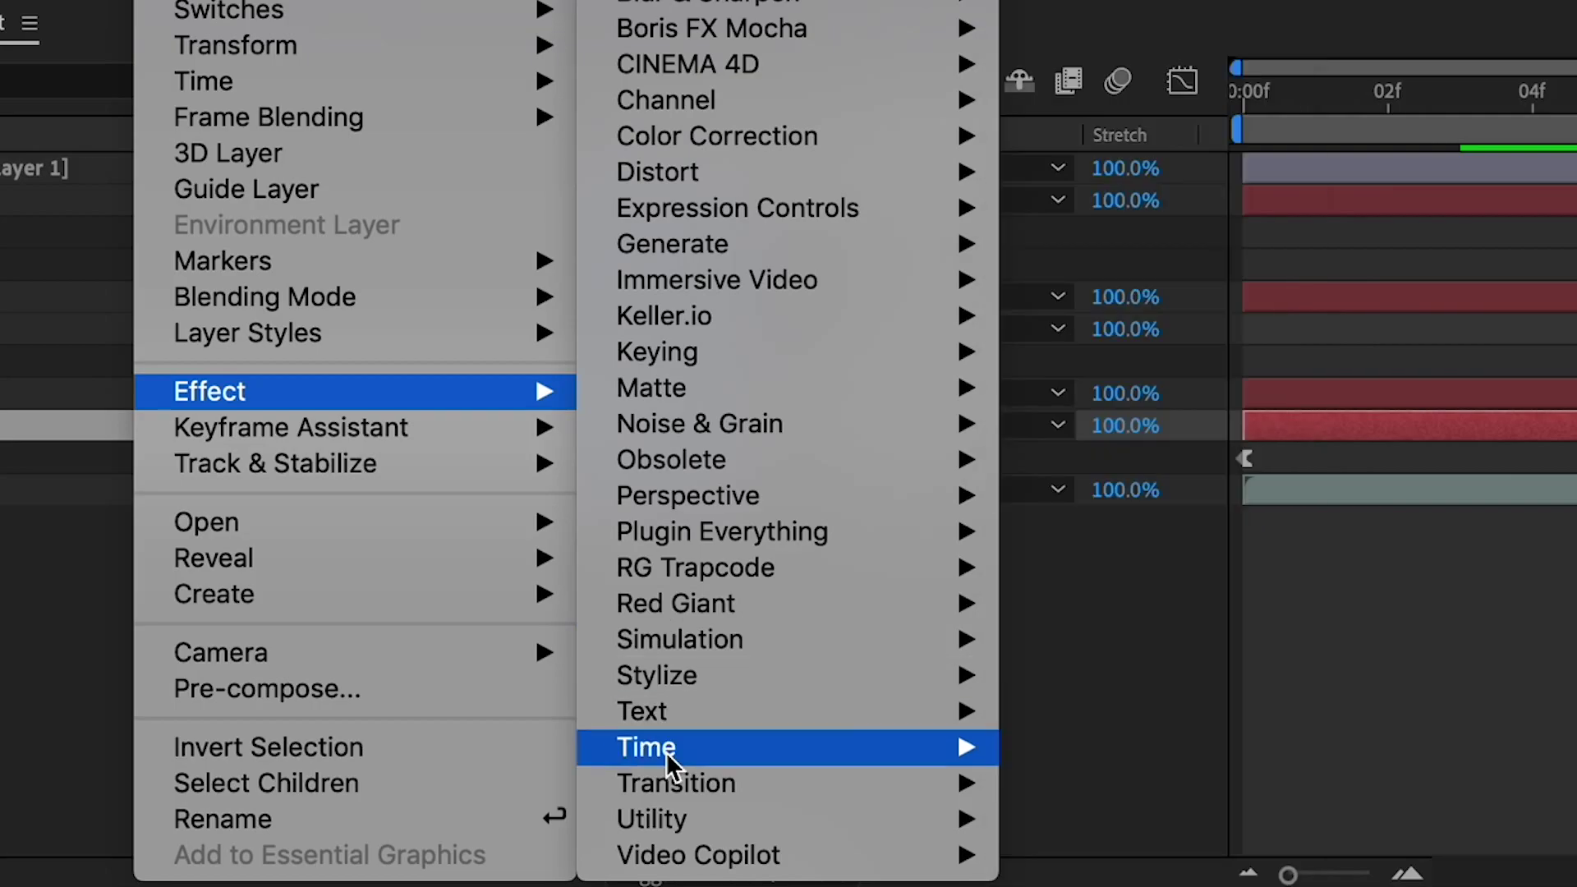
pyautogui.moveTo(384, 841)
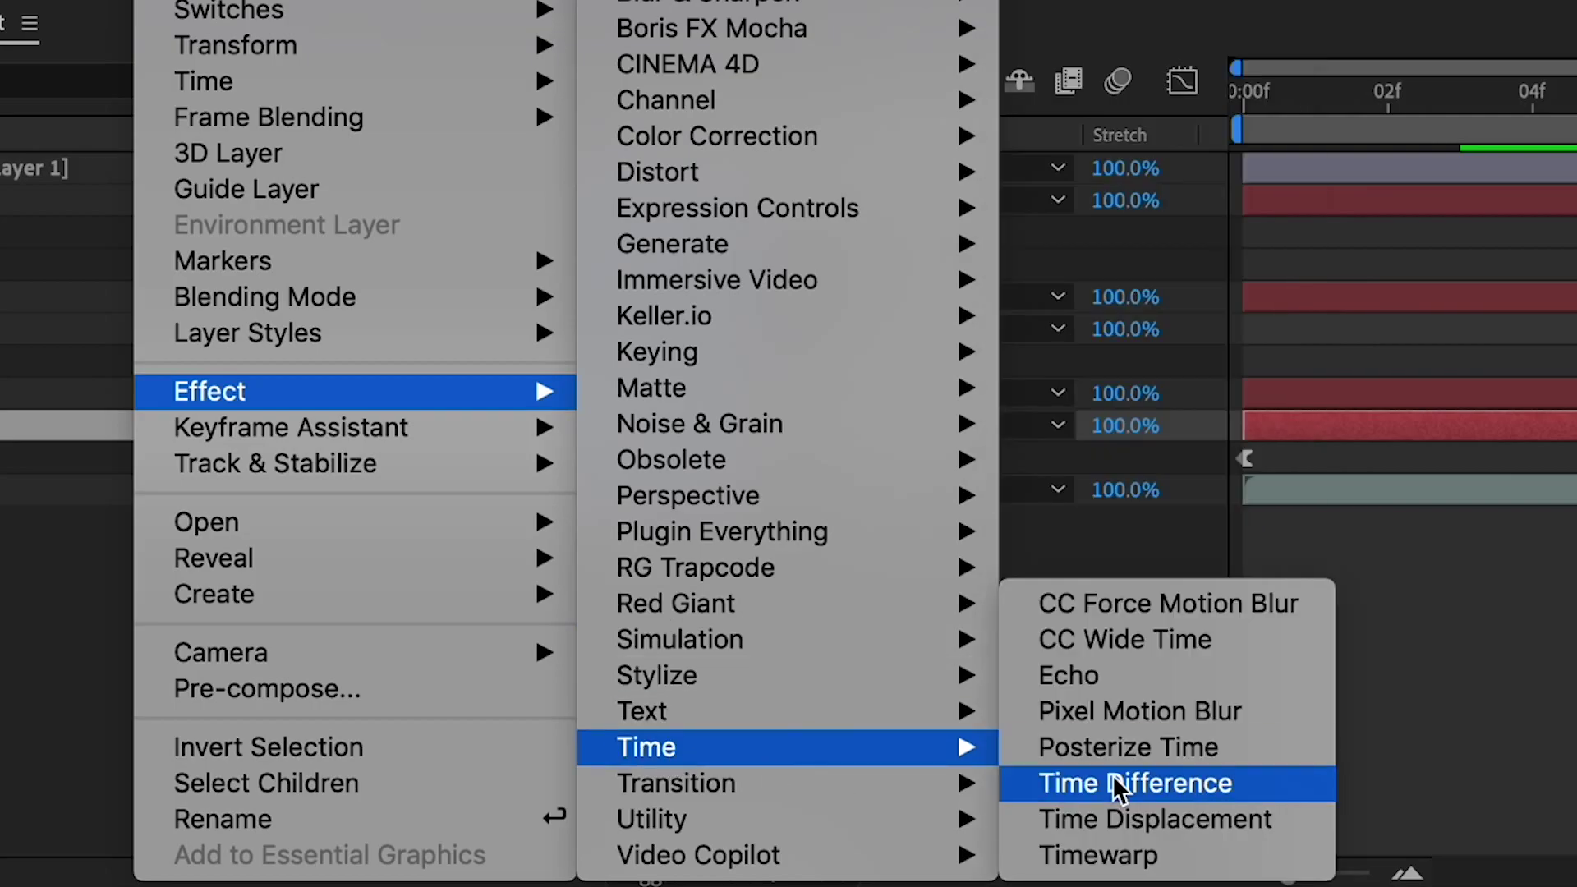
pyautogui.click(1127, 690)
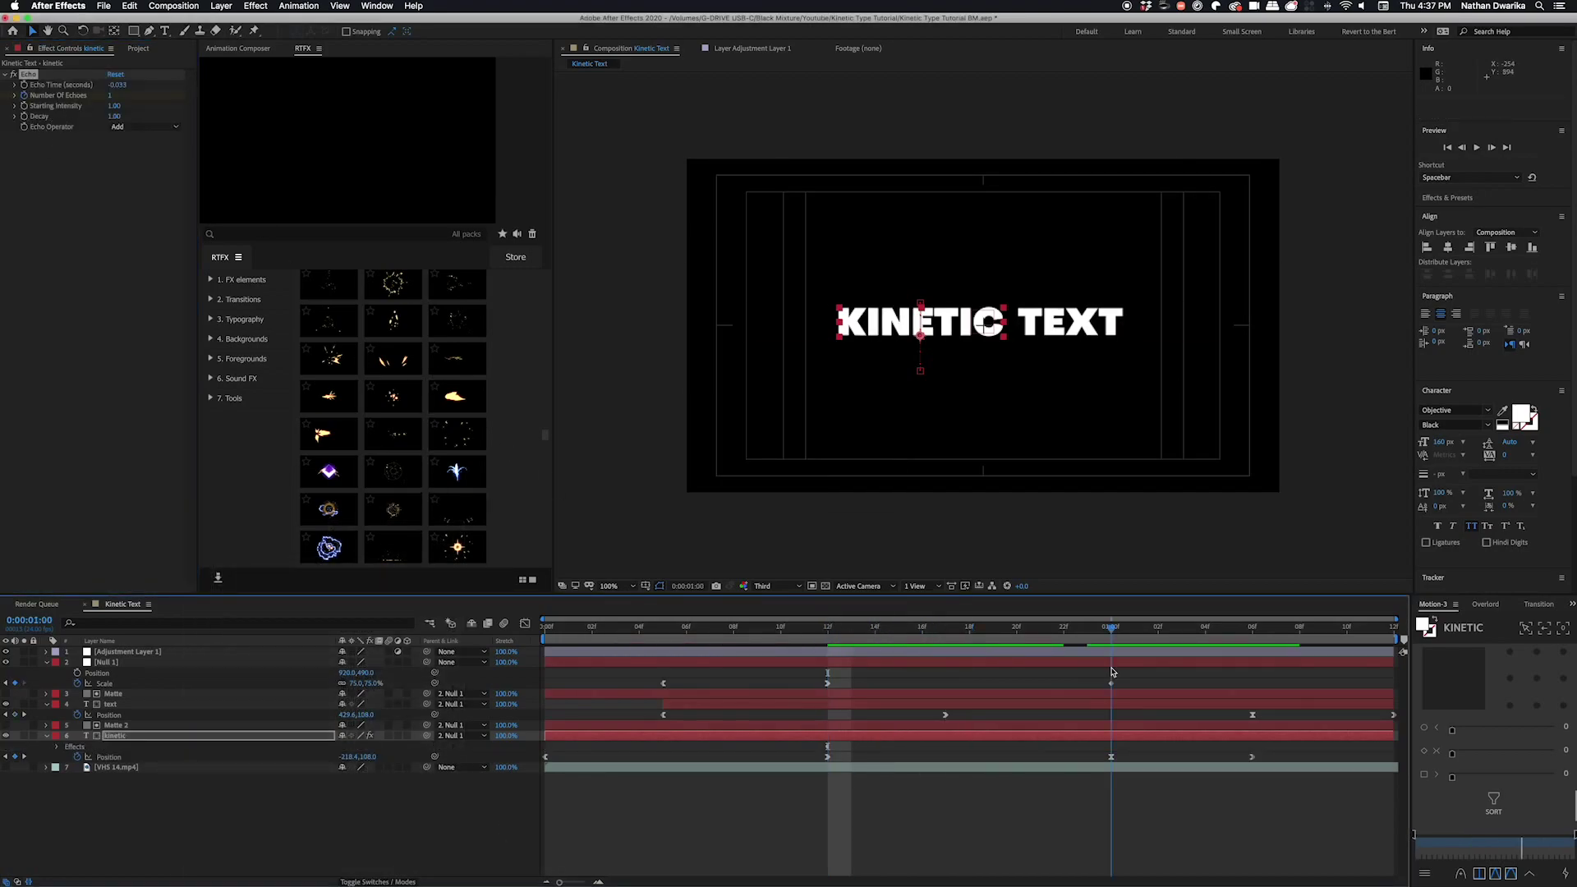
# At 0:00:01:00, keyframe the Echo effect's Number Of Echoes at 14 on the "kinetic" layer and preview the trails
pyautogui.moveTo(110, 95); pyautogui.dragTo(118, 101)
pyautogui.hotkey('ctrl', 'z')
pyautogui.press('space')
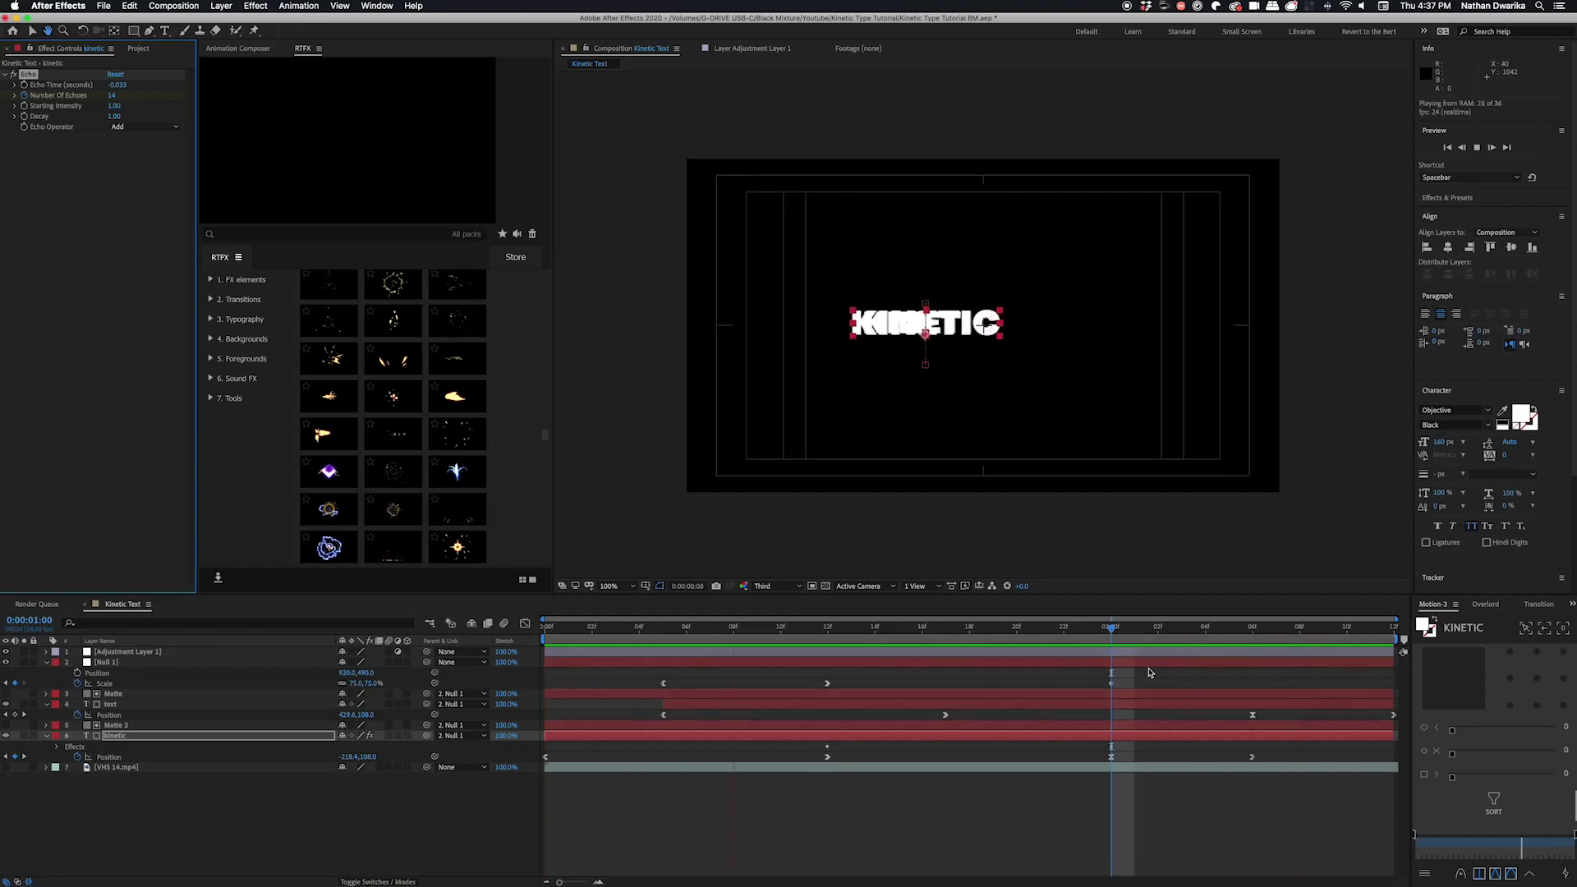
pyautogui.press('space')
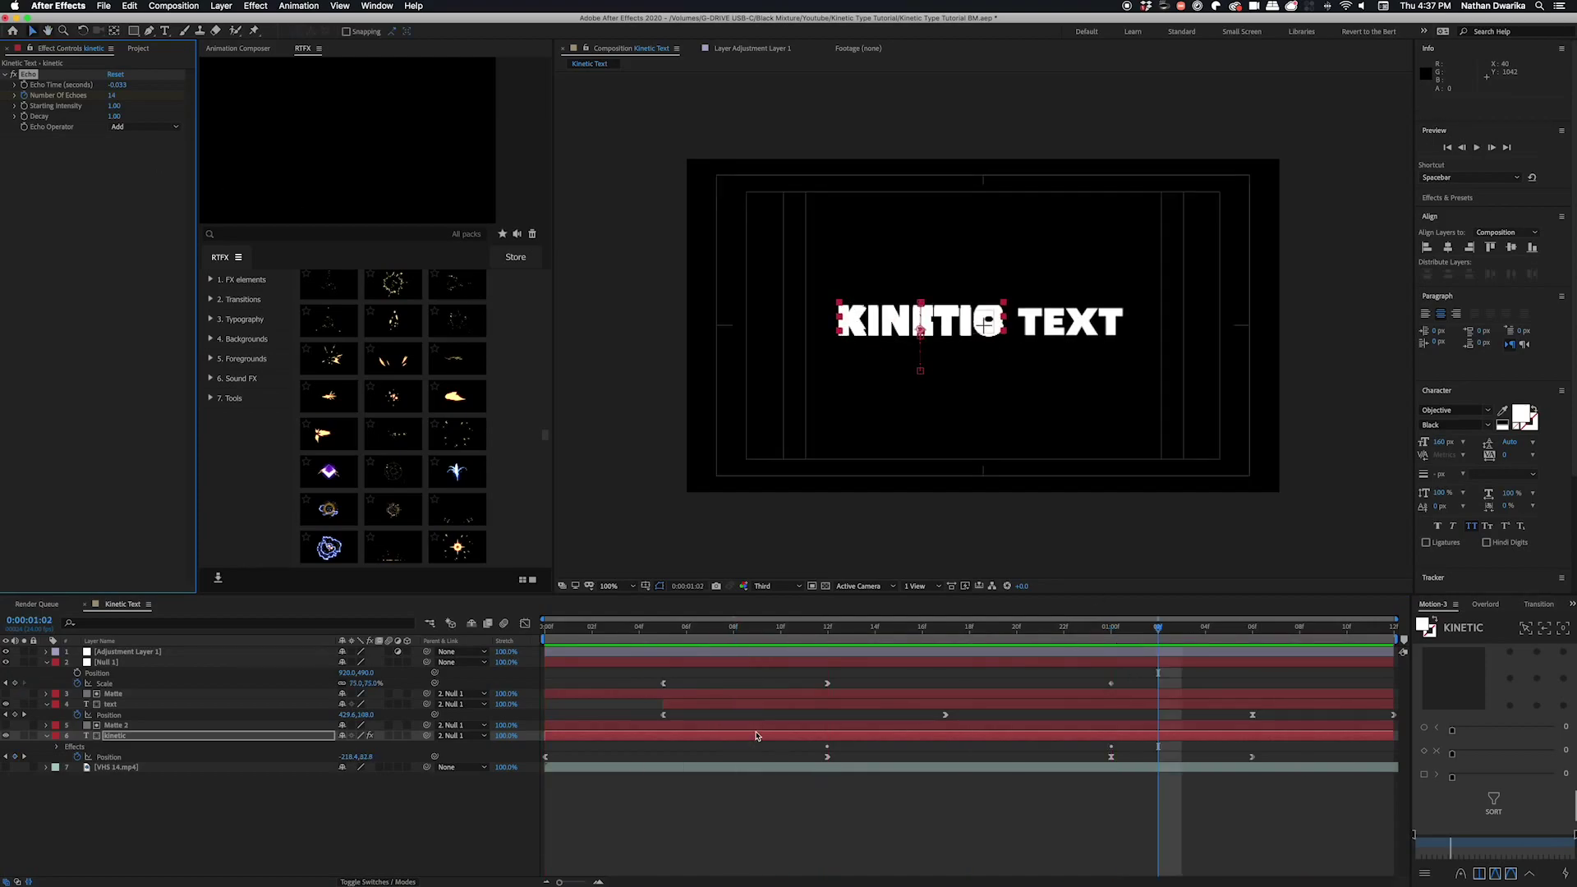
# Move the first Number Of Echoes keyframe to 0:00:00:23, lower the Echo Decay to 0.22 and preview the exit
pyautogui.hotkey('ctrl', 'shift', 'z')
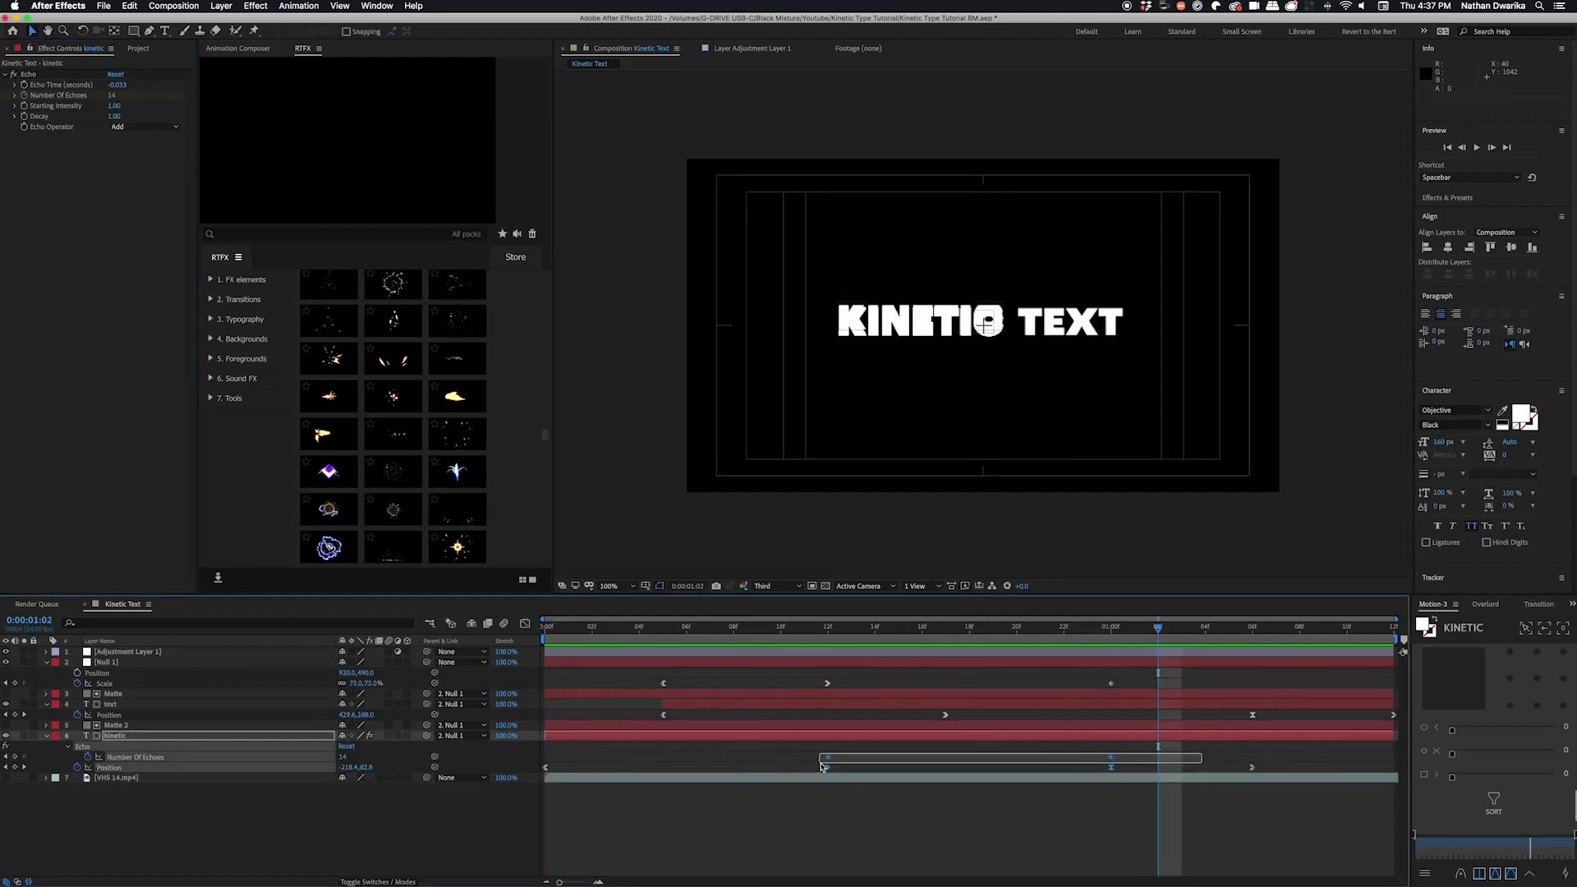
pyautogui.moveTo(828, 756); pyautogui.dragTo(1097, 768)
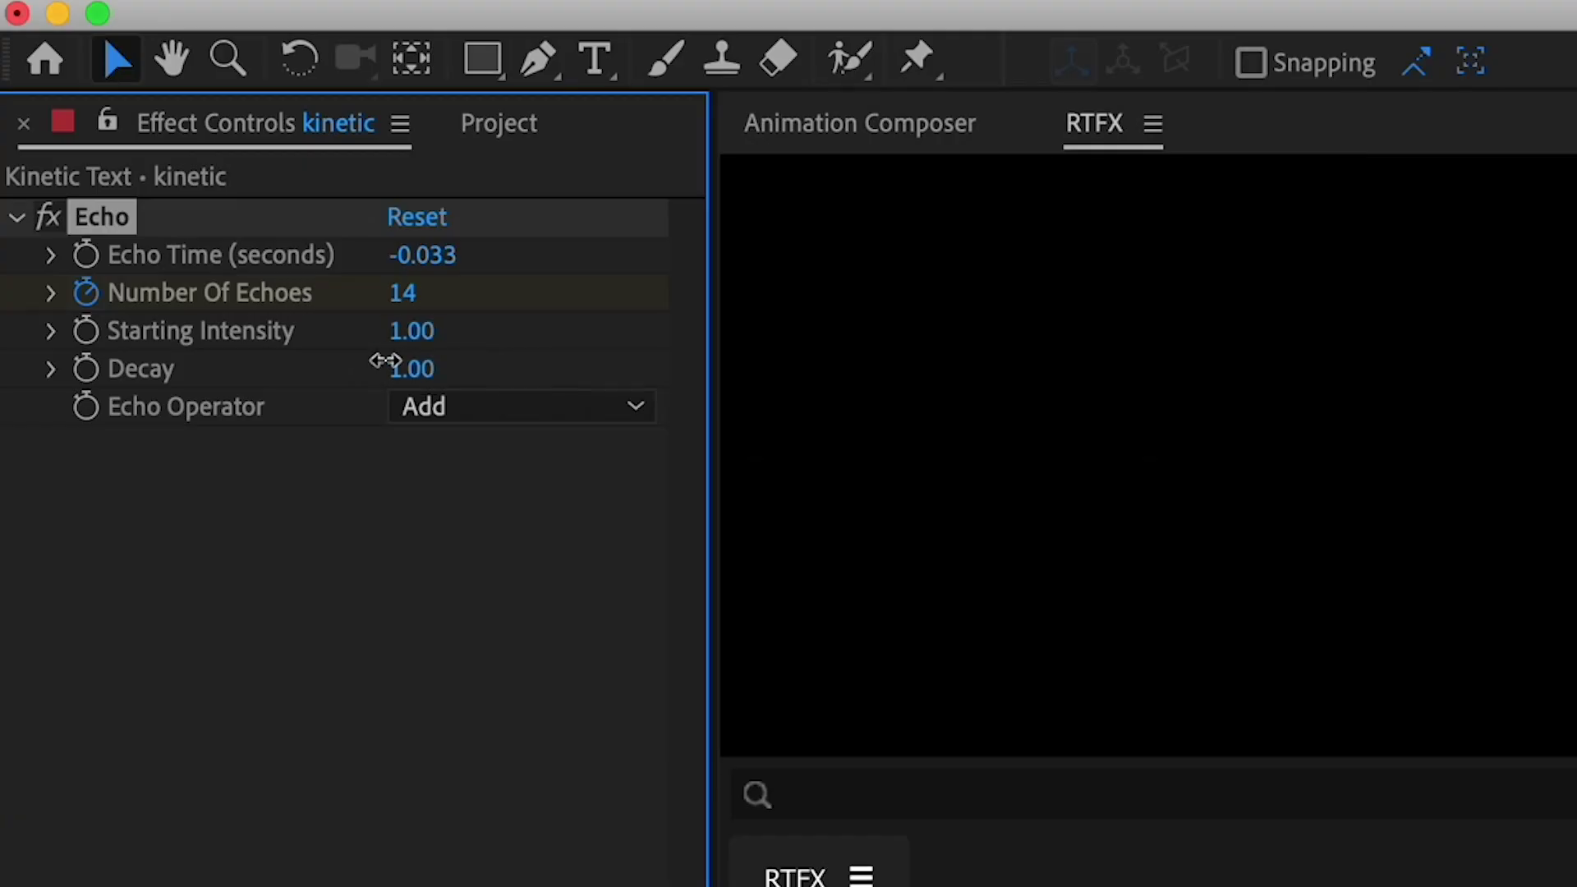
pyautogui.moveTo(108, 114); pyautogui.dragTo(44, 118)
pyautogui.moveTo(157, 377); pyautogui.dragTo(205, 395)
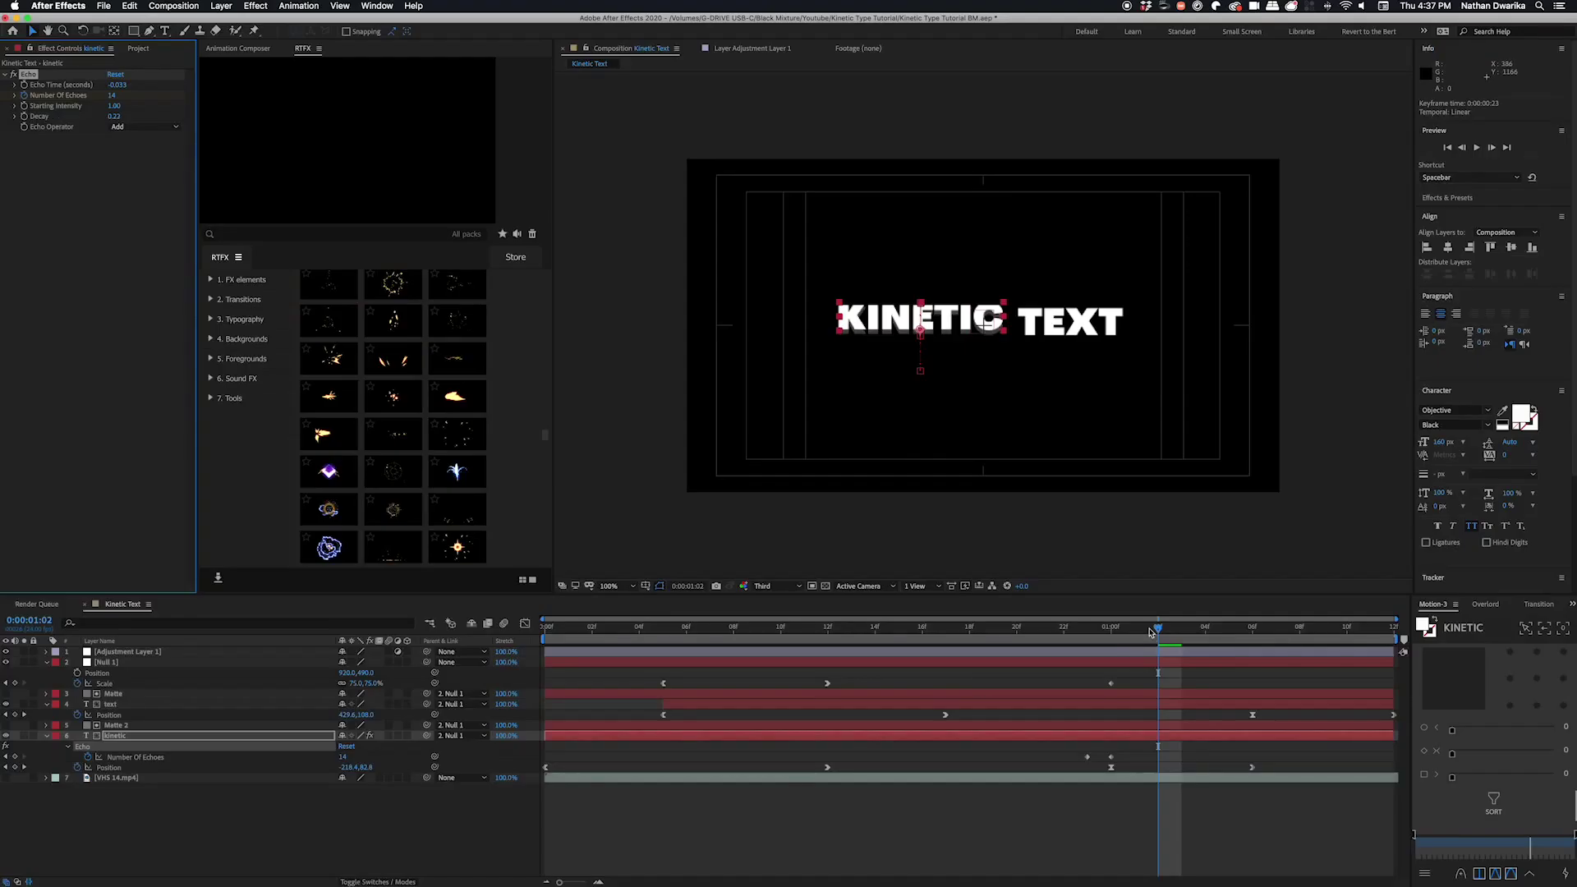
pyautogui.press('space')
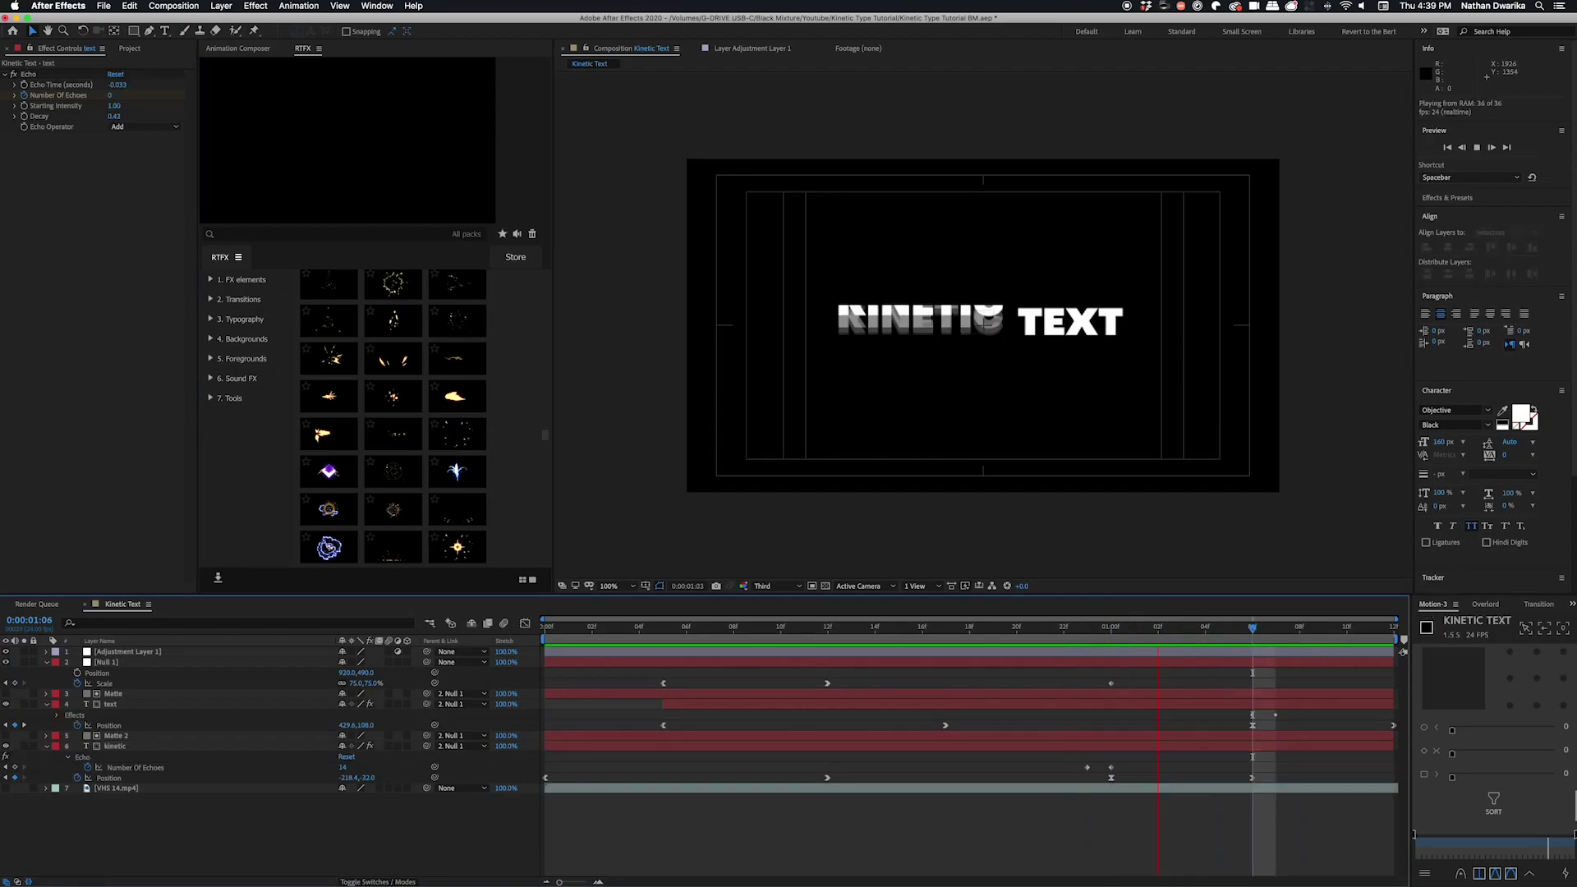
# Turn on visibility of the VHS 14.mp4 layer and delete Adjustment Layer 1
pyautogui.click(6, 788)
pyautogui.click(132, 652)
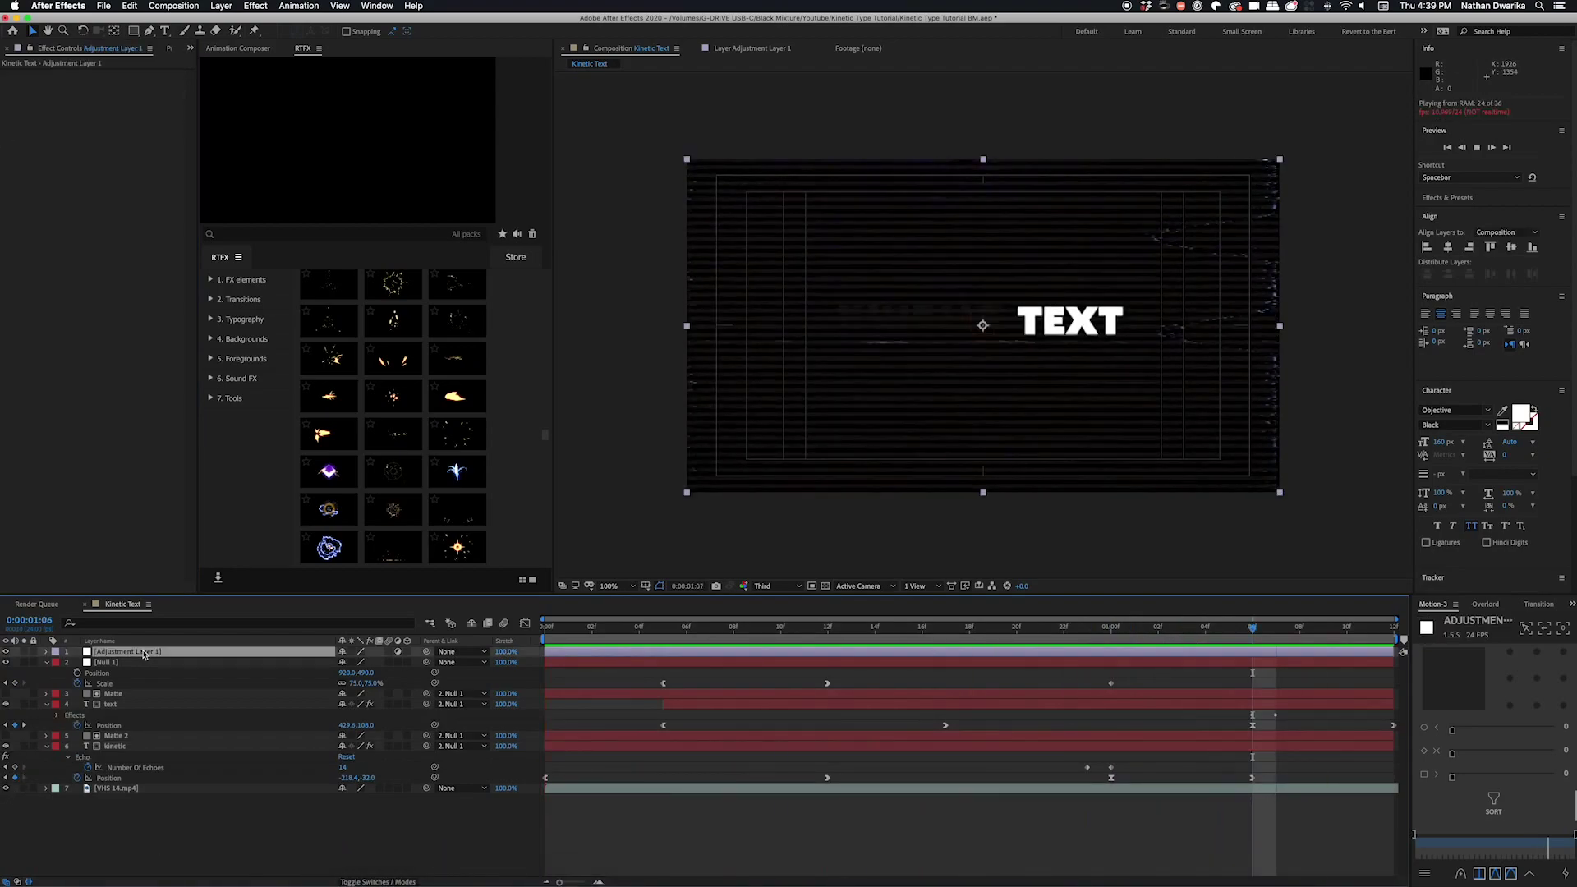
pyautogui.press('Delete')
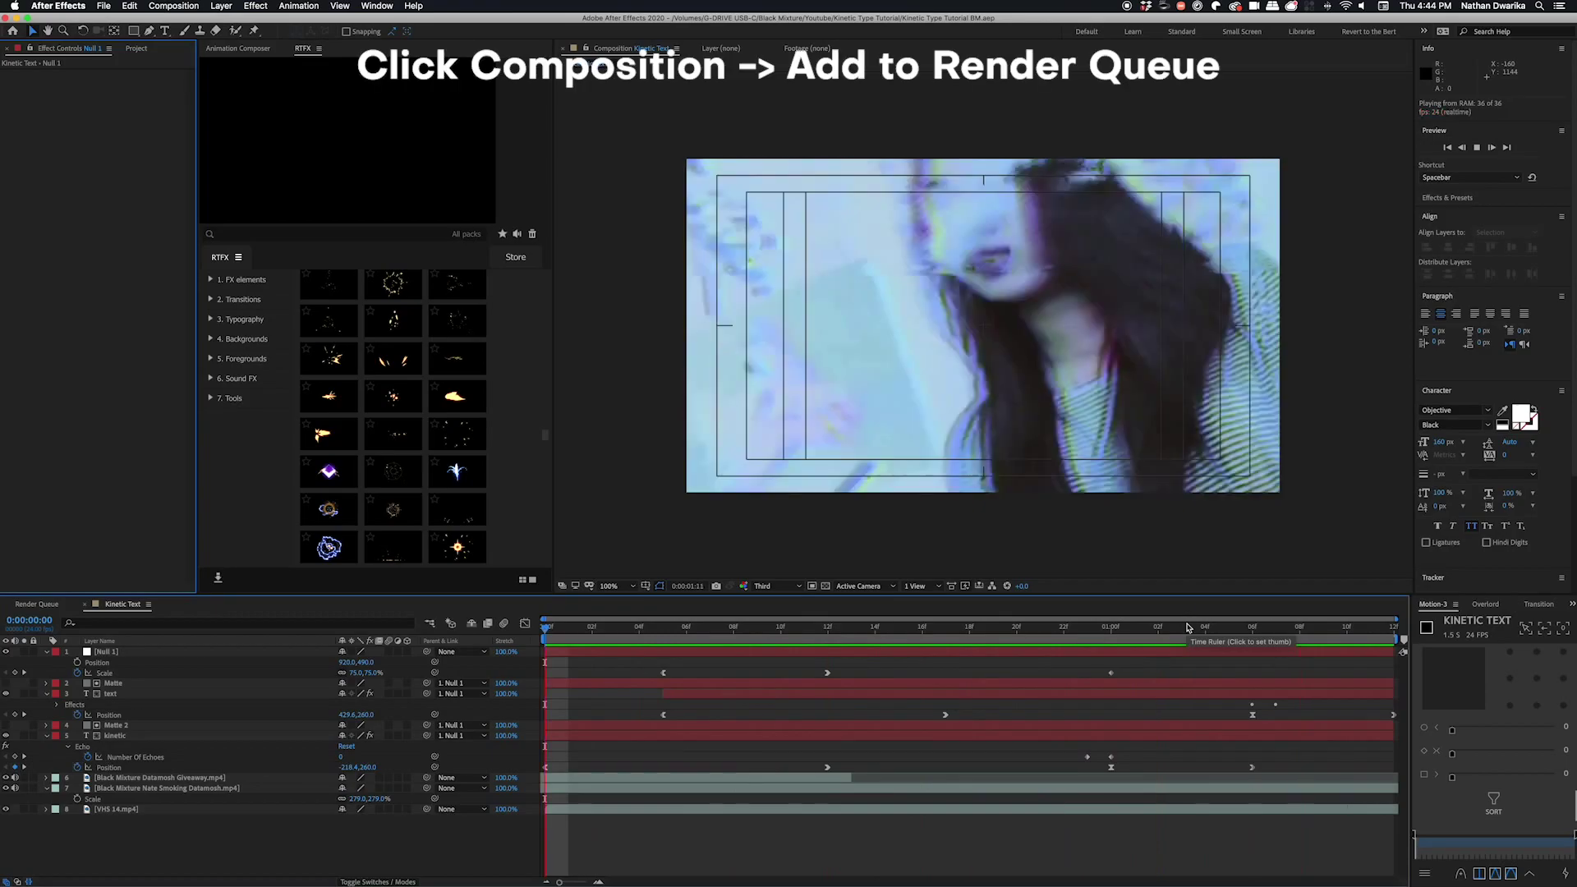
# Add the Kinetic Text composition to the render queue with a QuickTime output module using the Animation codec
pyautogui.click(174, 6)
pyautogui.click(193, 113)
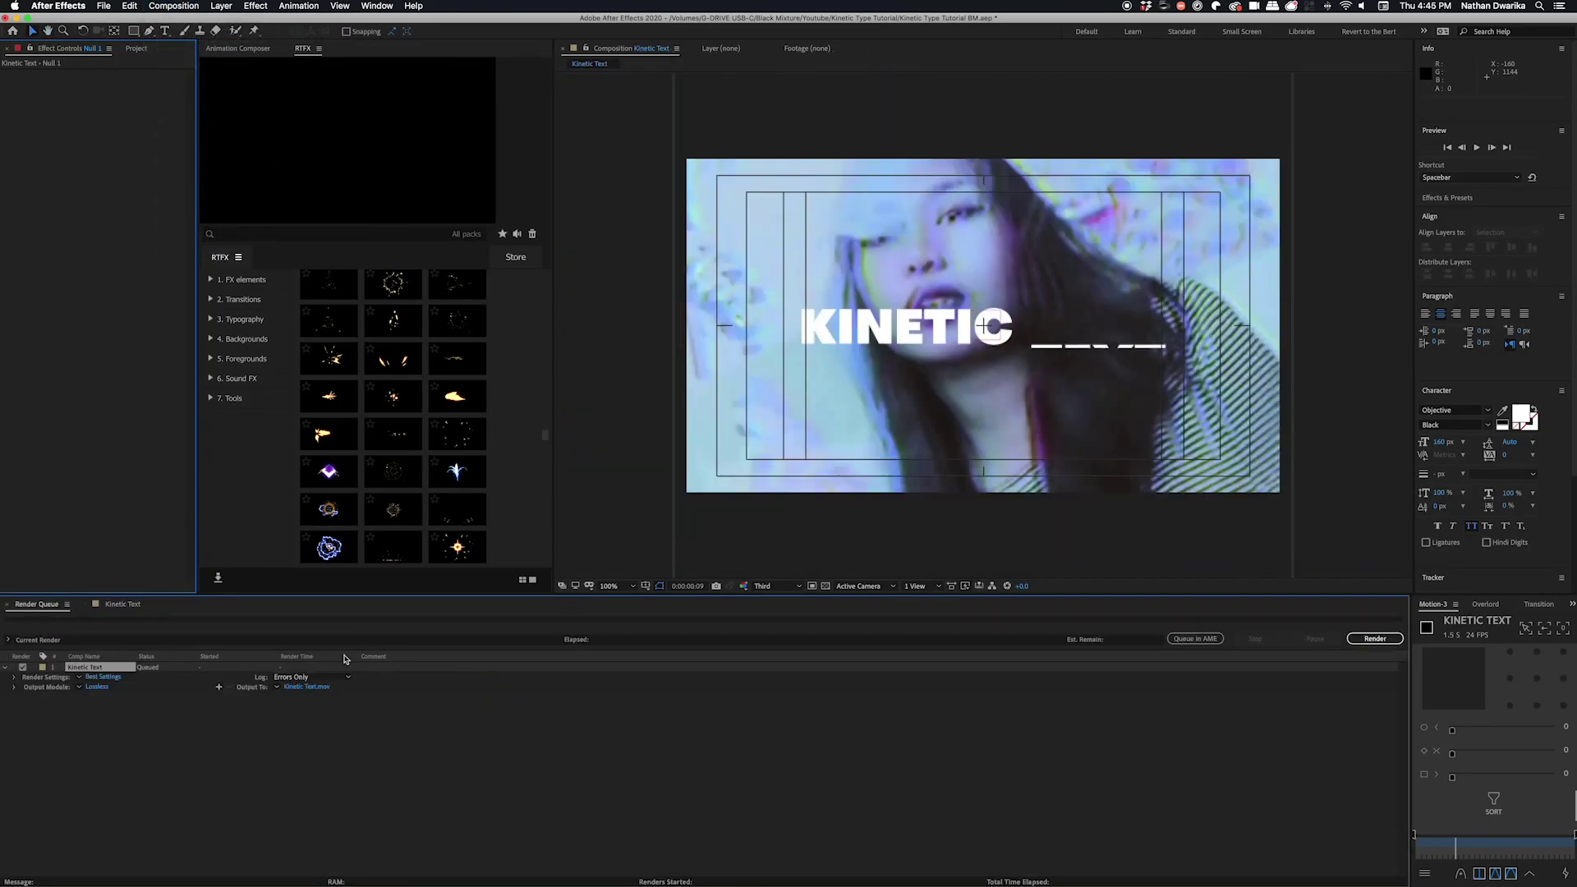
pyautogui.click(103, 688)
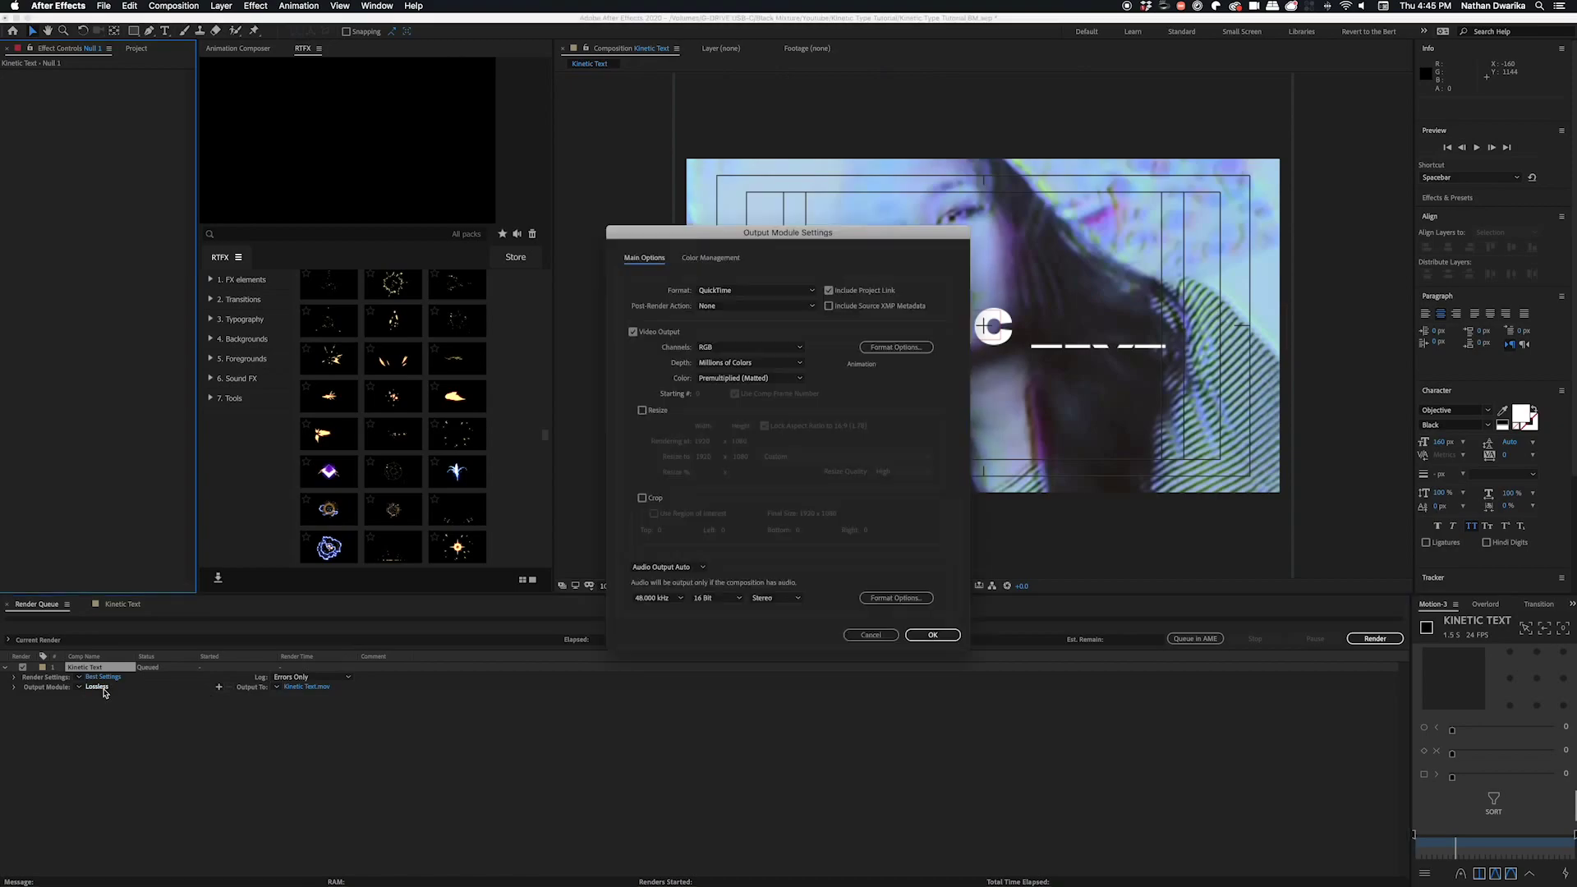
pyautogui.click(809, 291)
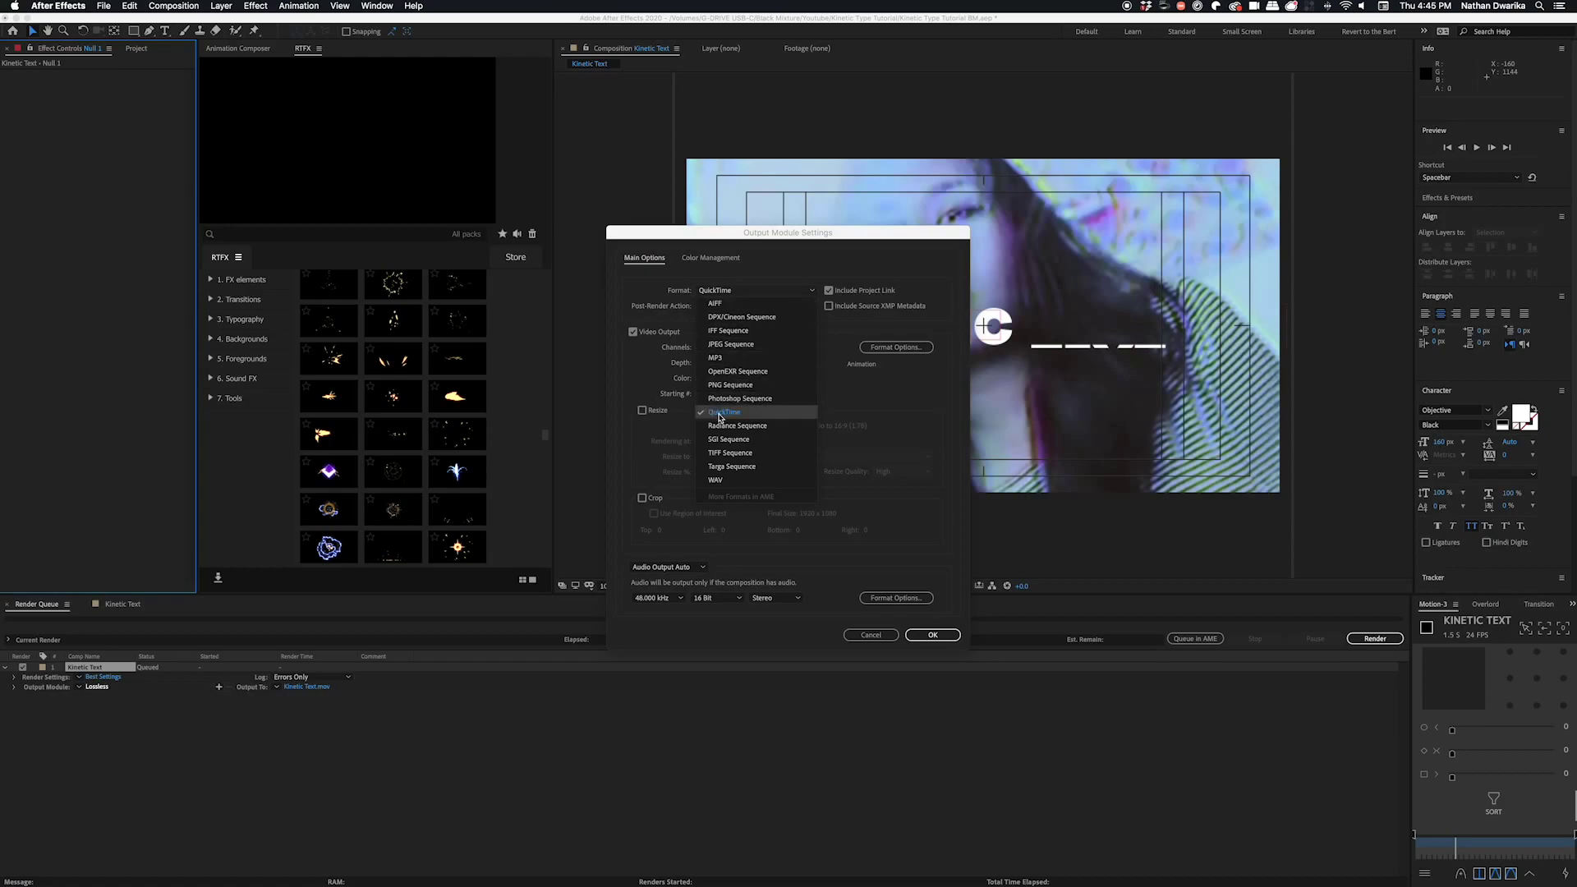
pyautogui.click(719, 412)
pyautogui.click(896, 346)
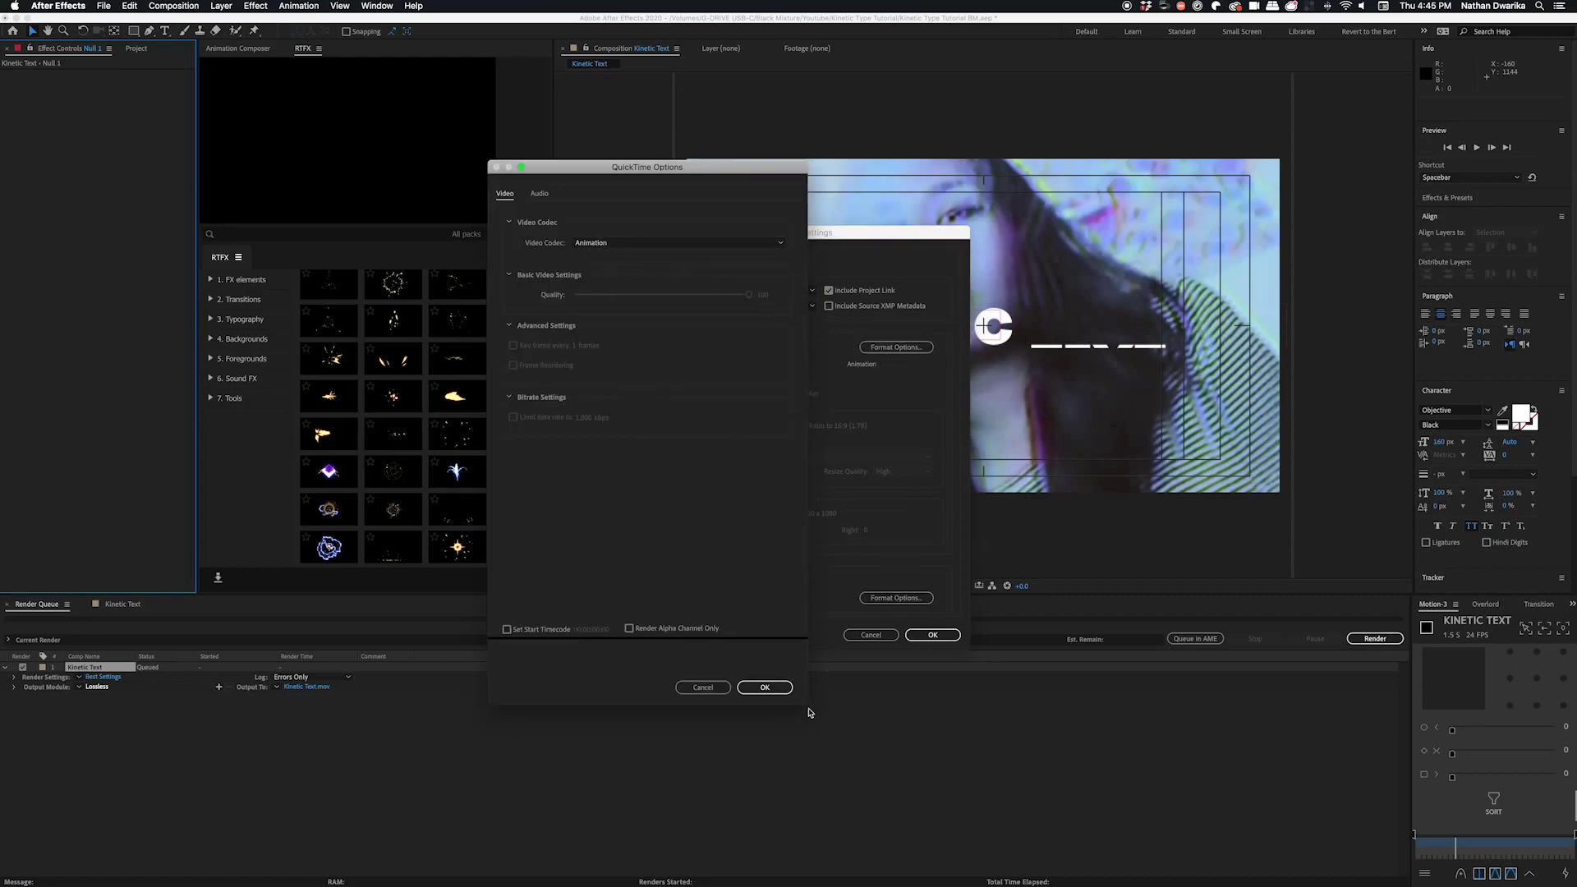
pyautogui.click(787, 686)
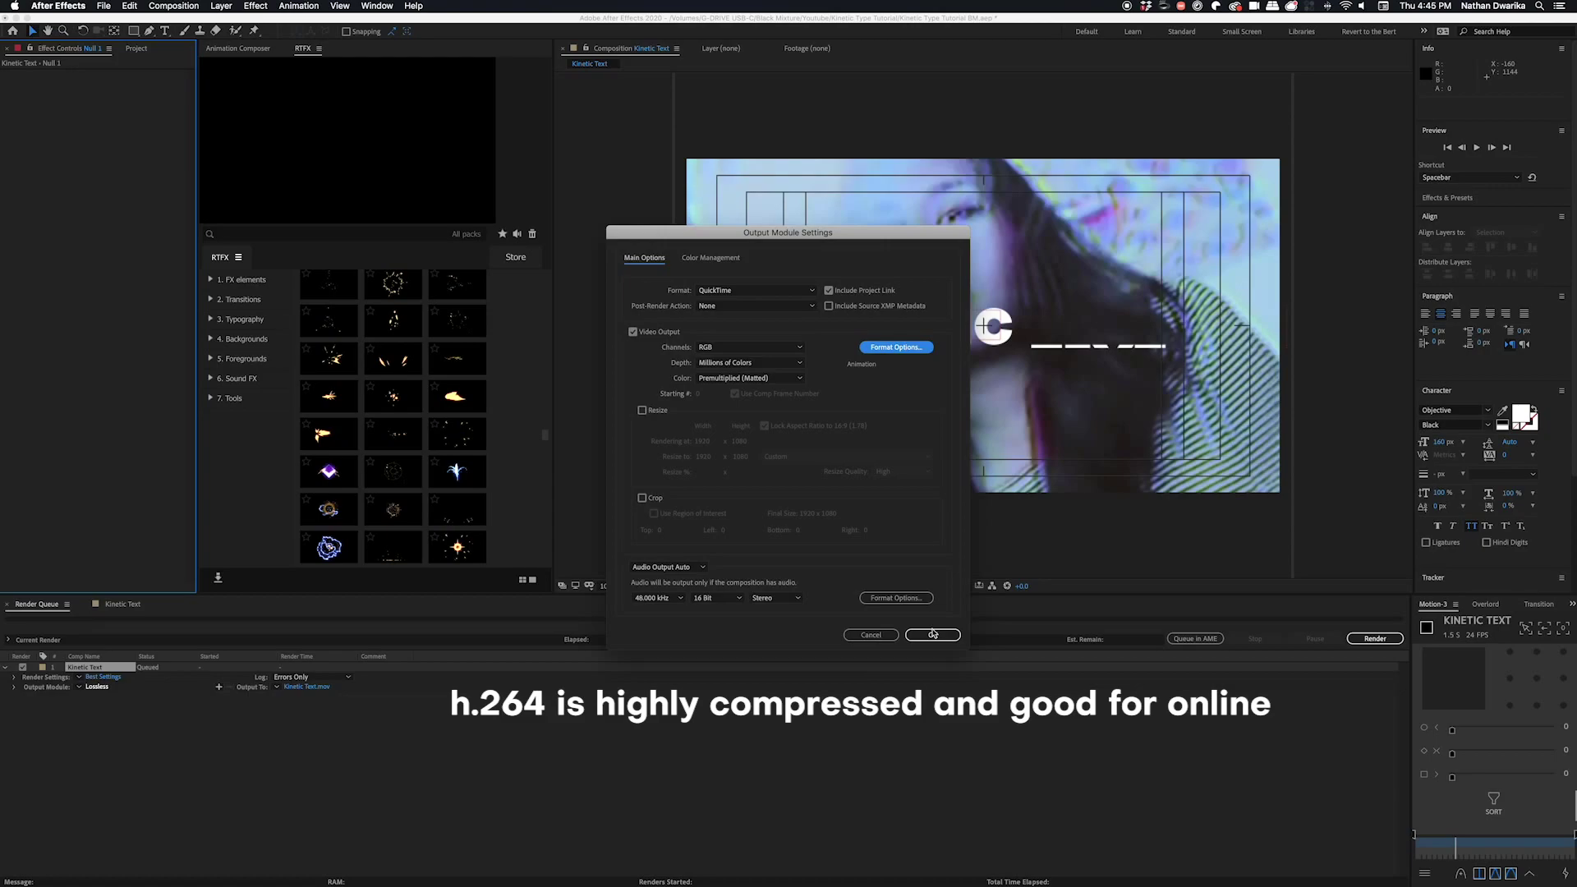
pyautogui.click(933, 634)
# Set the render output to Kinetic Text.mov in the Exports folder and start rendering
pyautogui.click(297, 688)
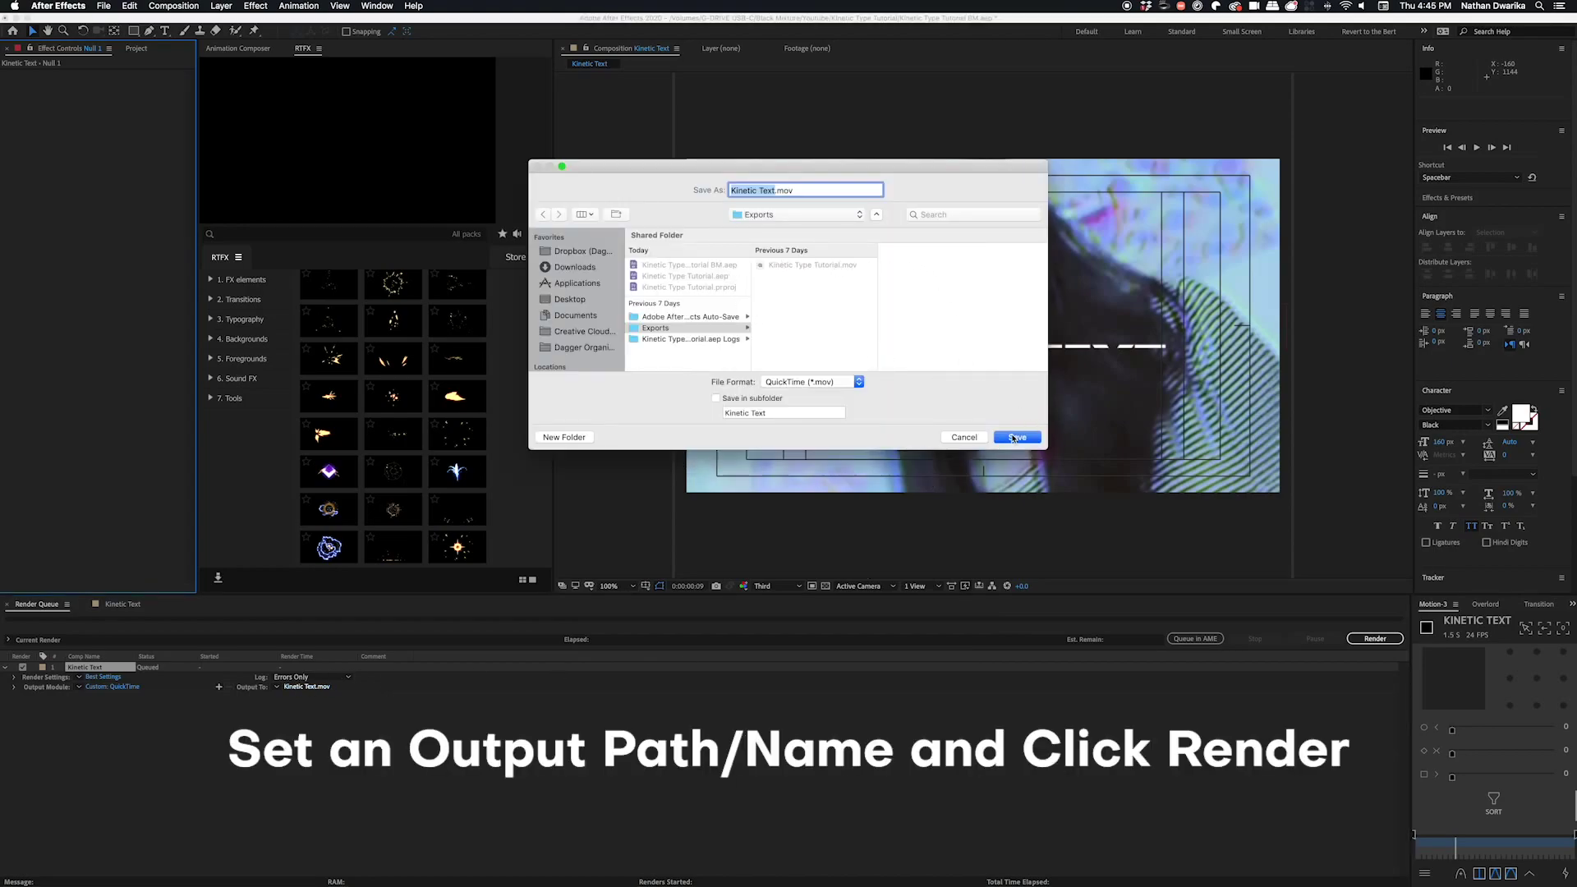
pyautogui.click(1014, 438)
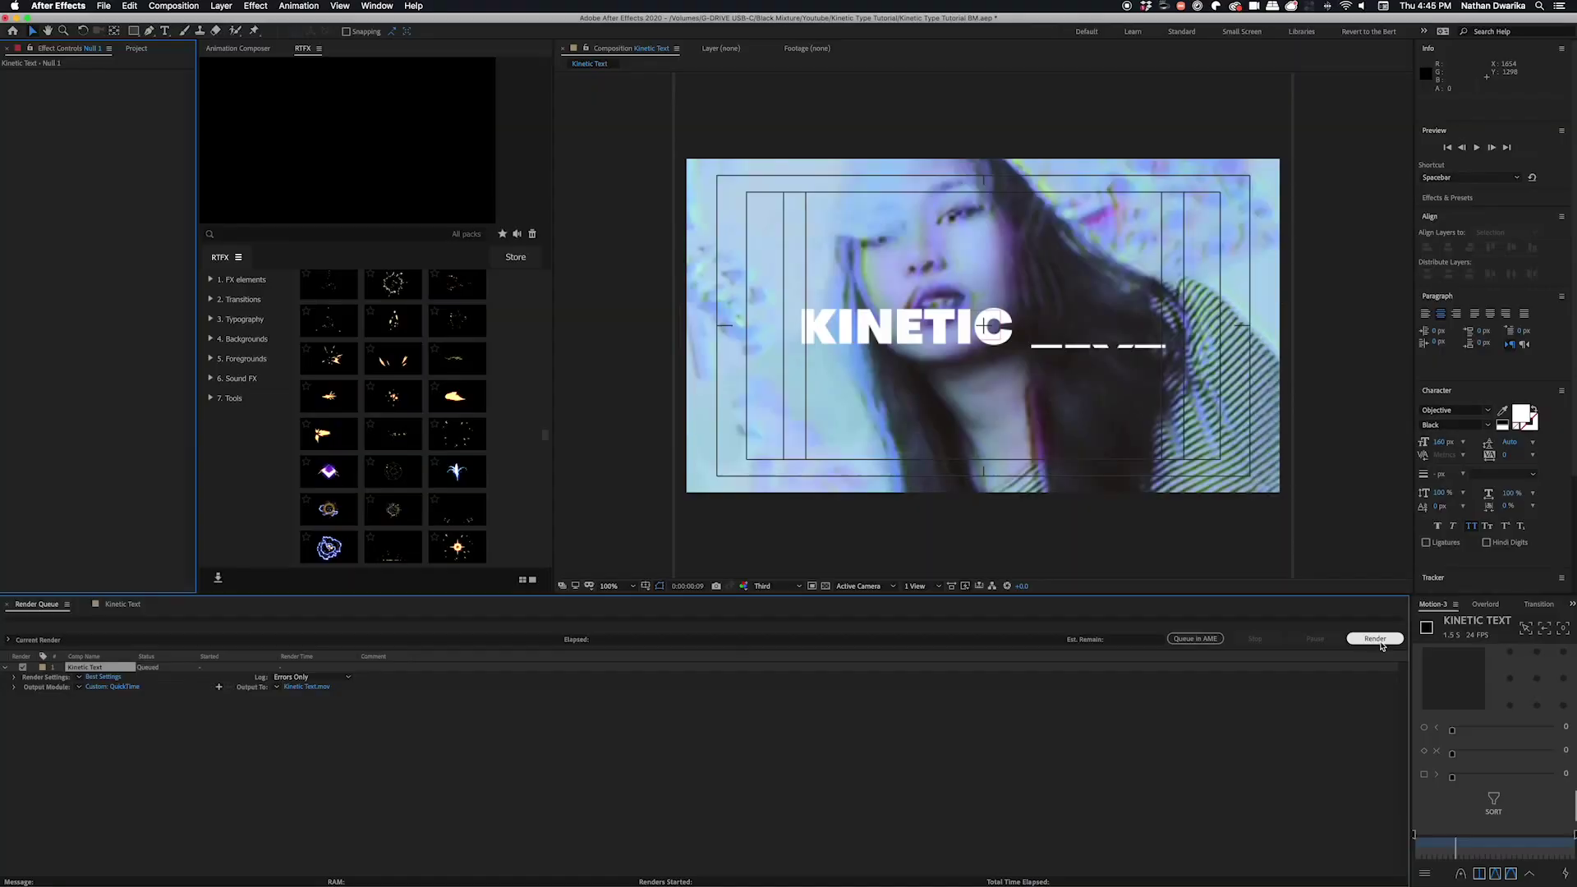
pyautogui.click(1379, 642)
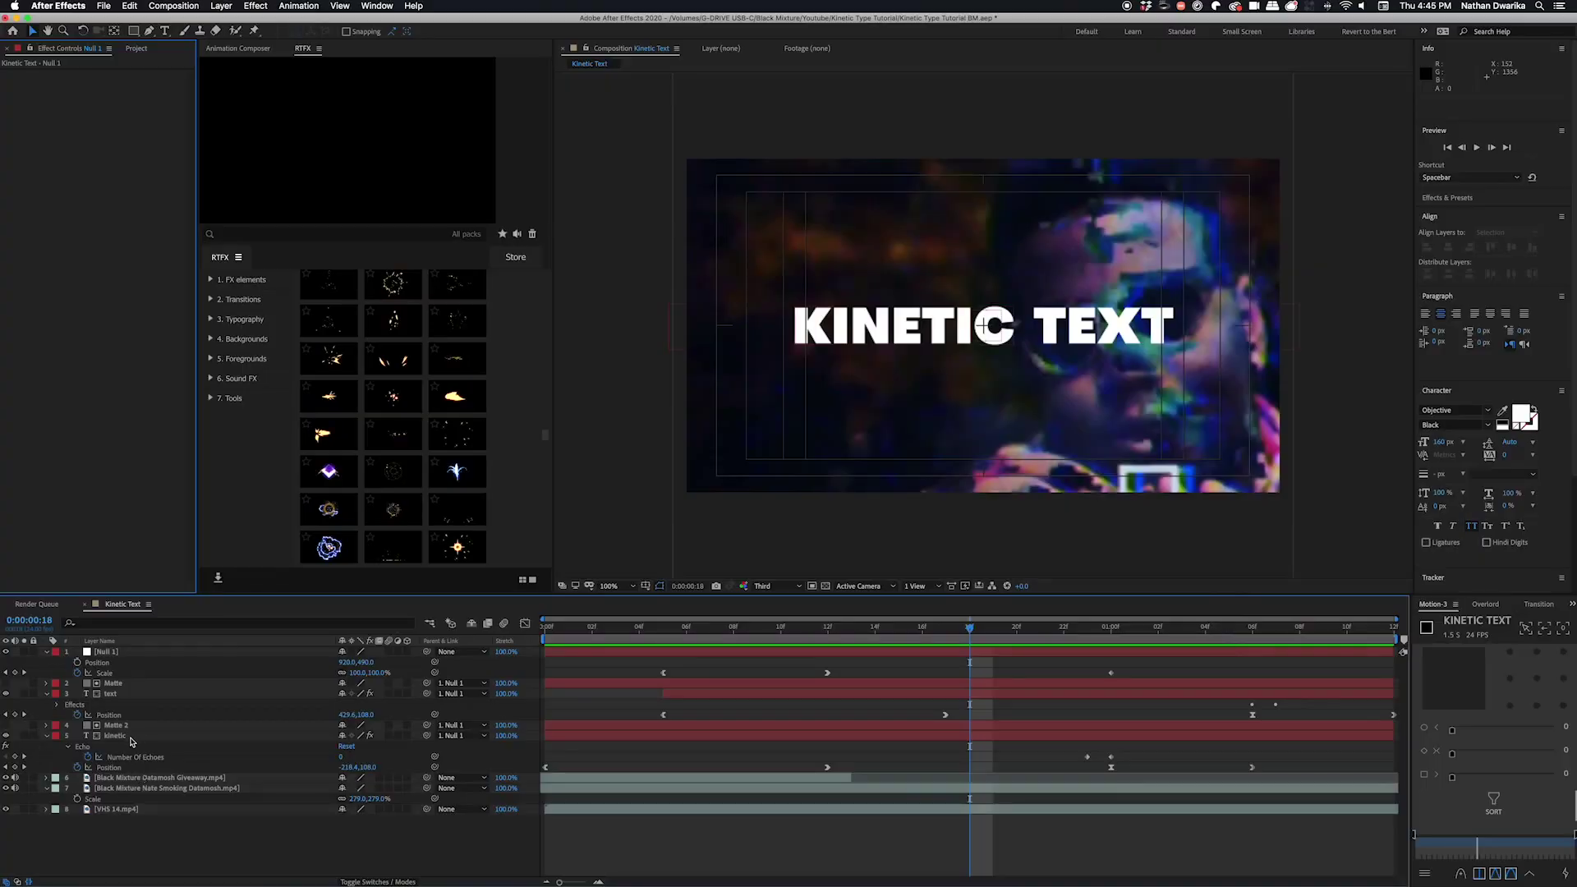
# Replace the wording of the "kinetic" layer with MORE and of the "text" layer with GIVEAWAYS
pyautogui.click(131, 738)
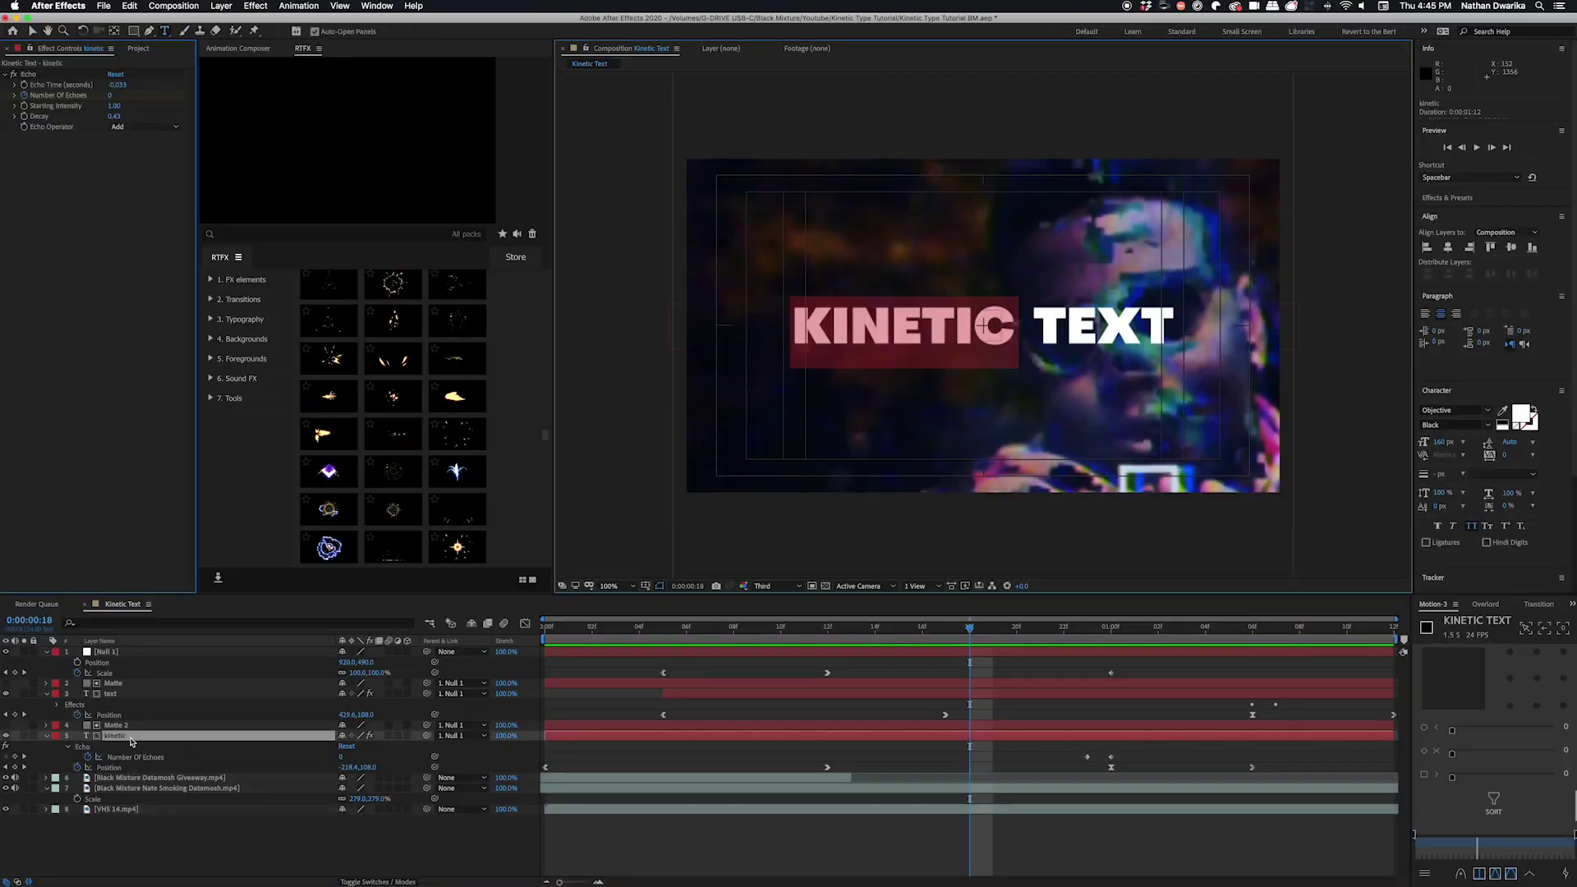
pyautogui.write('MORE')
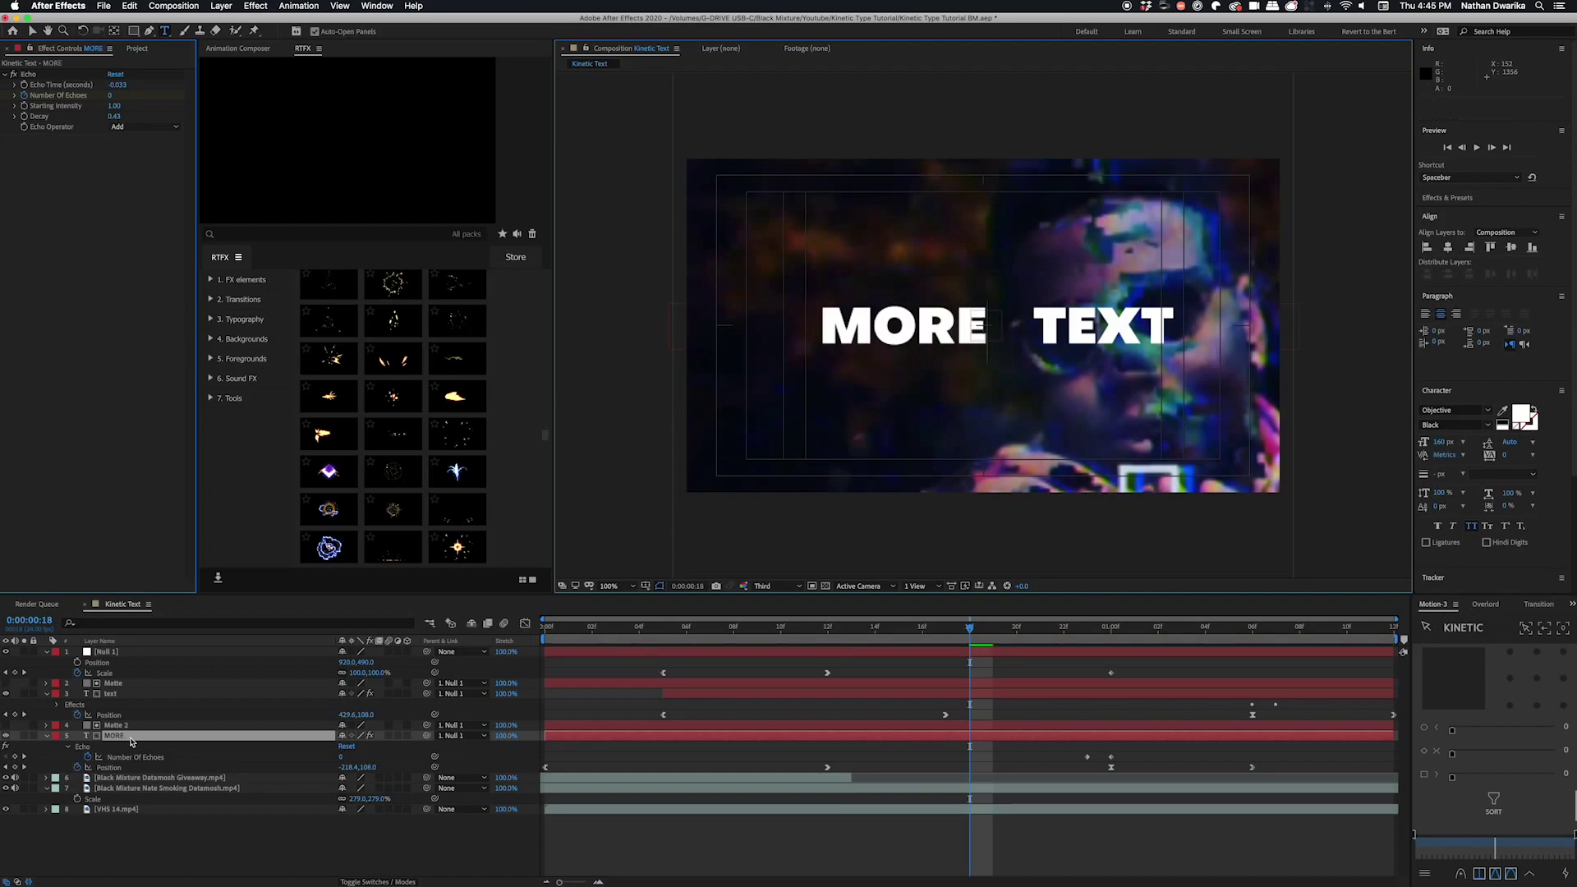
pyautogui.click(119, 697)
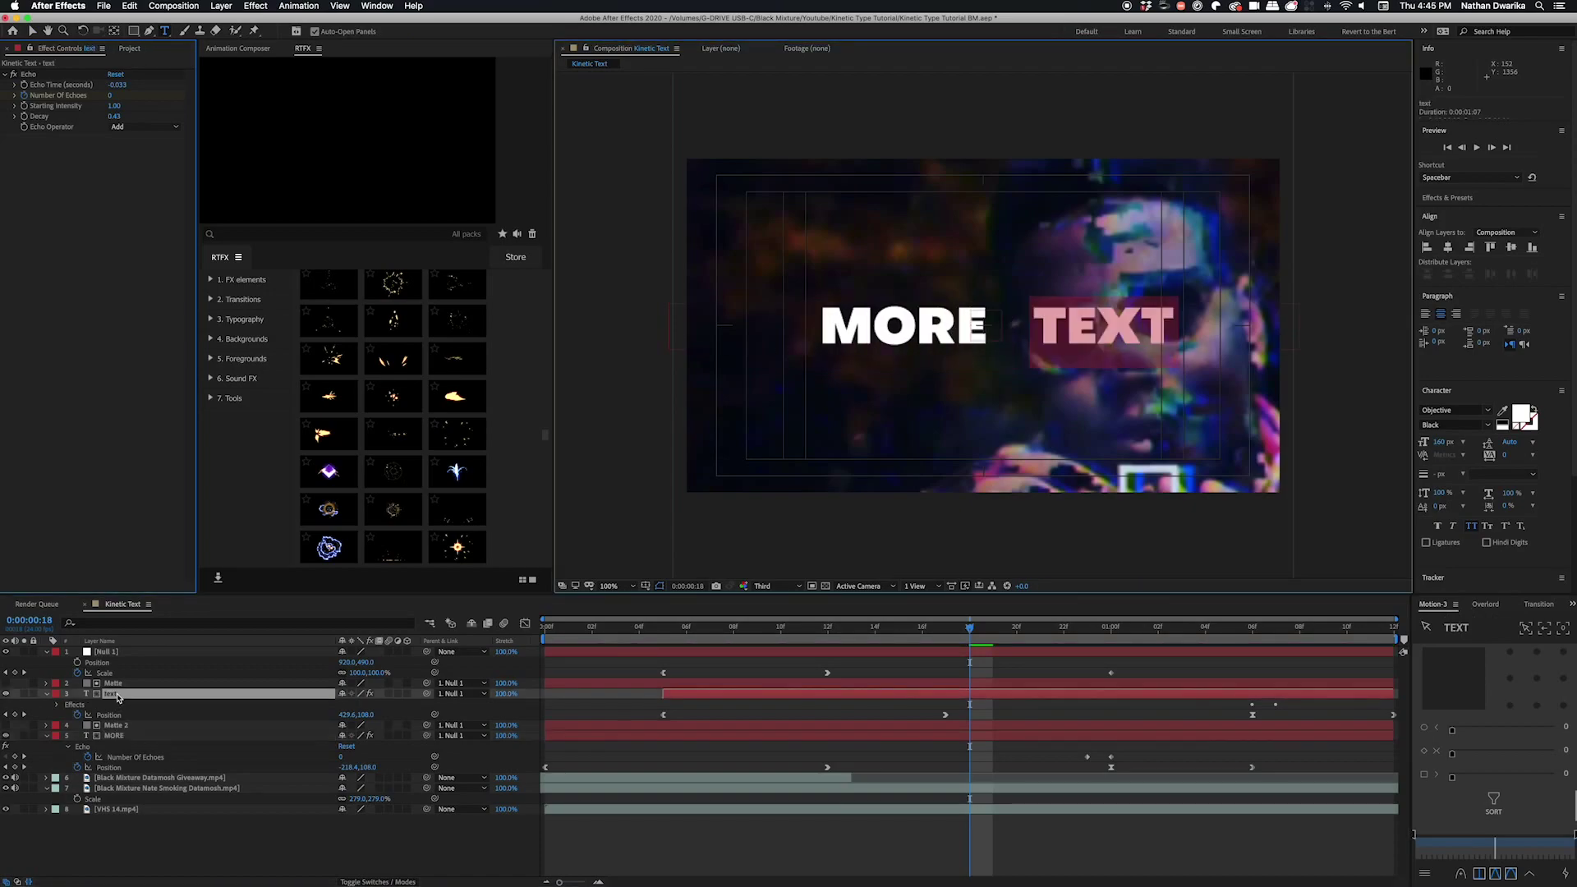
pyautogui.write('GIVEAWAYS')
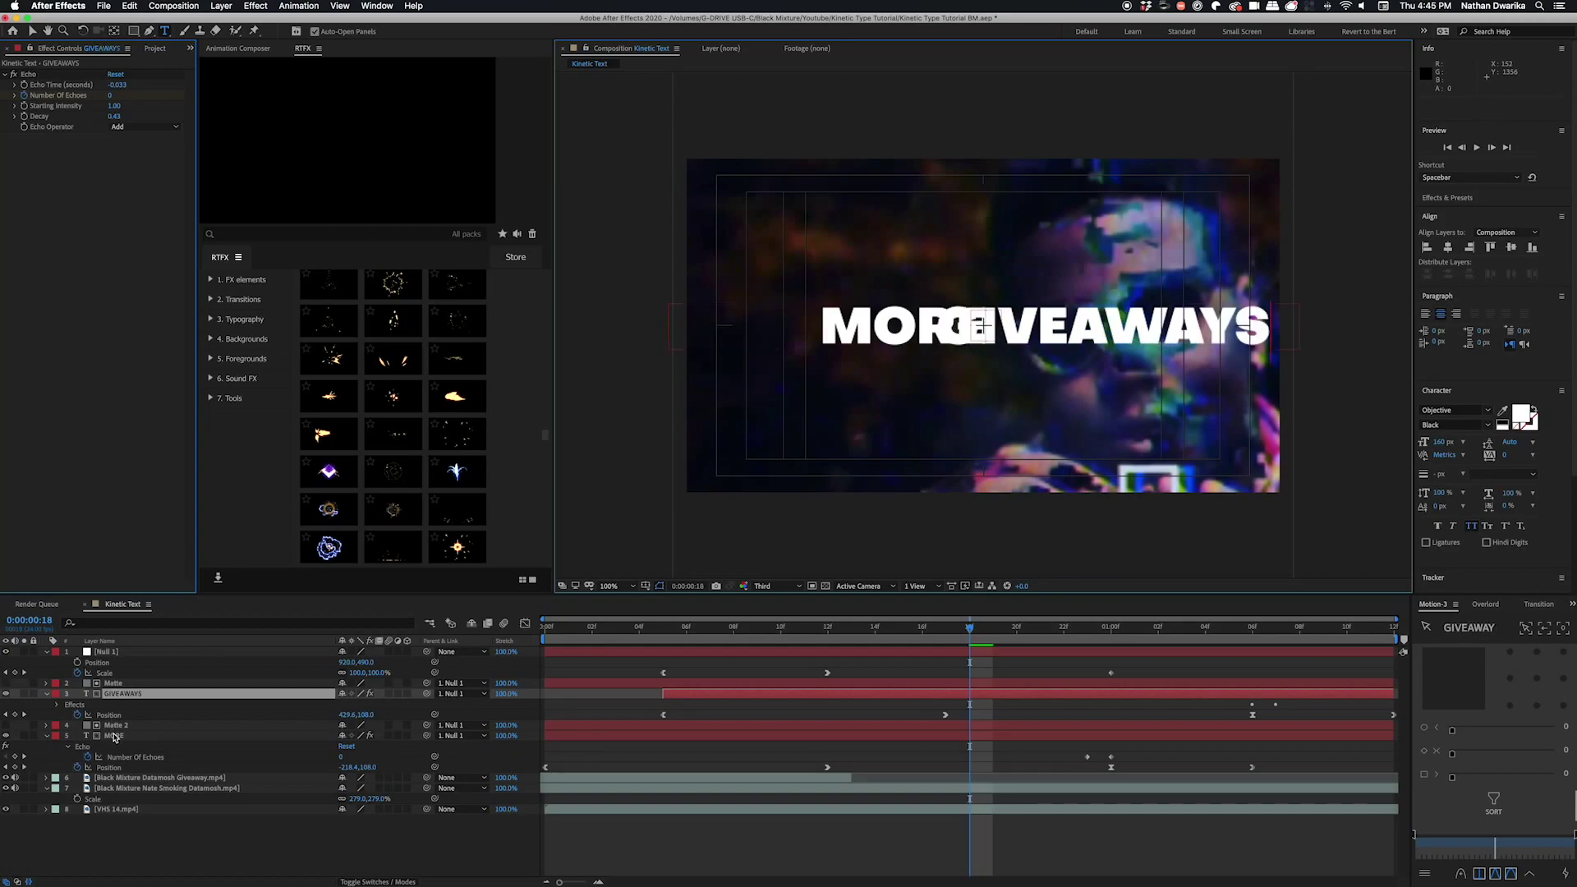
# Set the MORE layer's horizontal Anchor Point to about 219 so it clears GIVEAWAYS, and preview the new phrase
pyautogui.click(114, 736)
pyautogui.click(32, 31)
pyautogui.press('a')
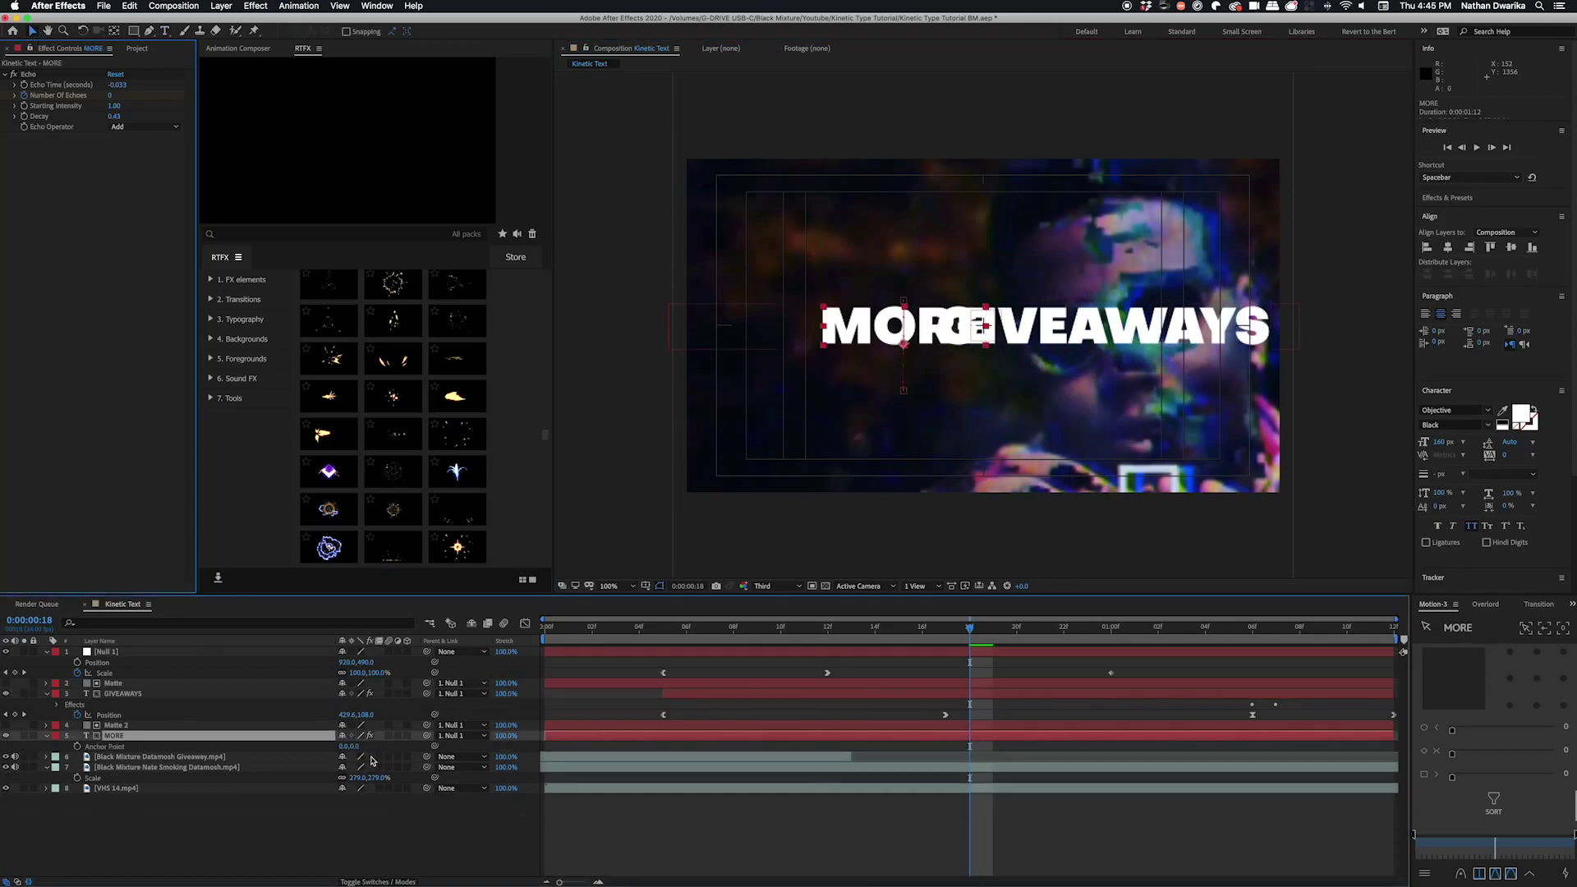
pyautogui.moveTo(307, 750); pyautogui.dragTo(483, 753)
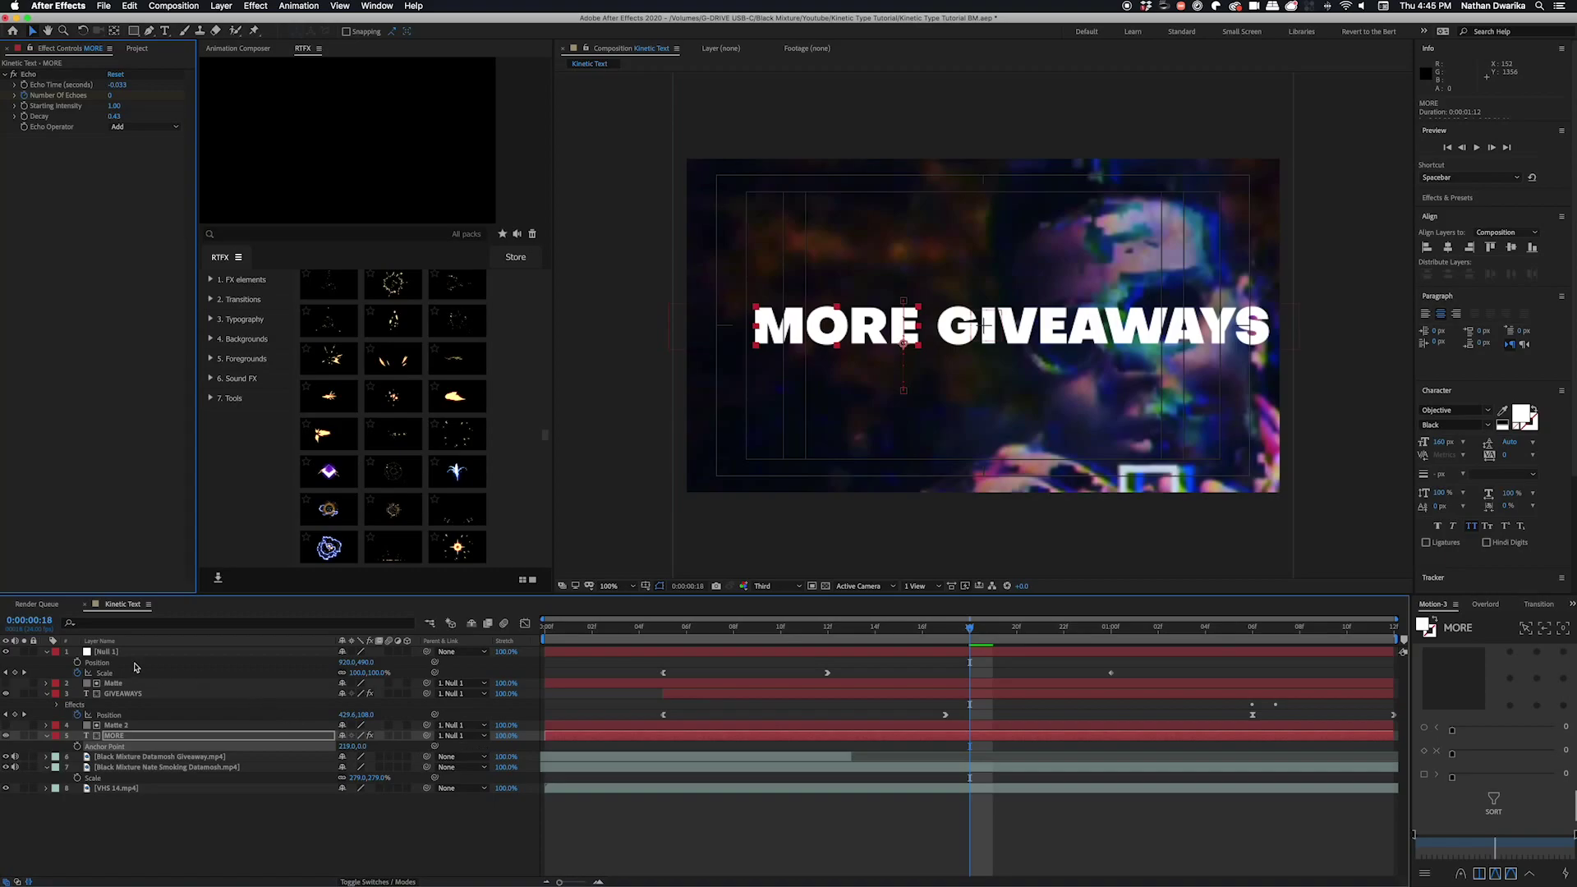
pyautogui.moveTo(819, 649); pyautogui.dragTo(324, 687)
pyautogui.press('space')
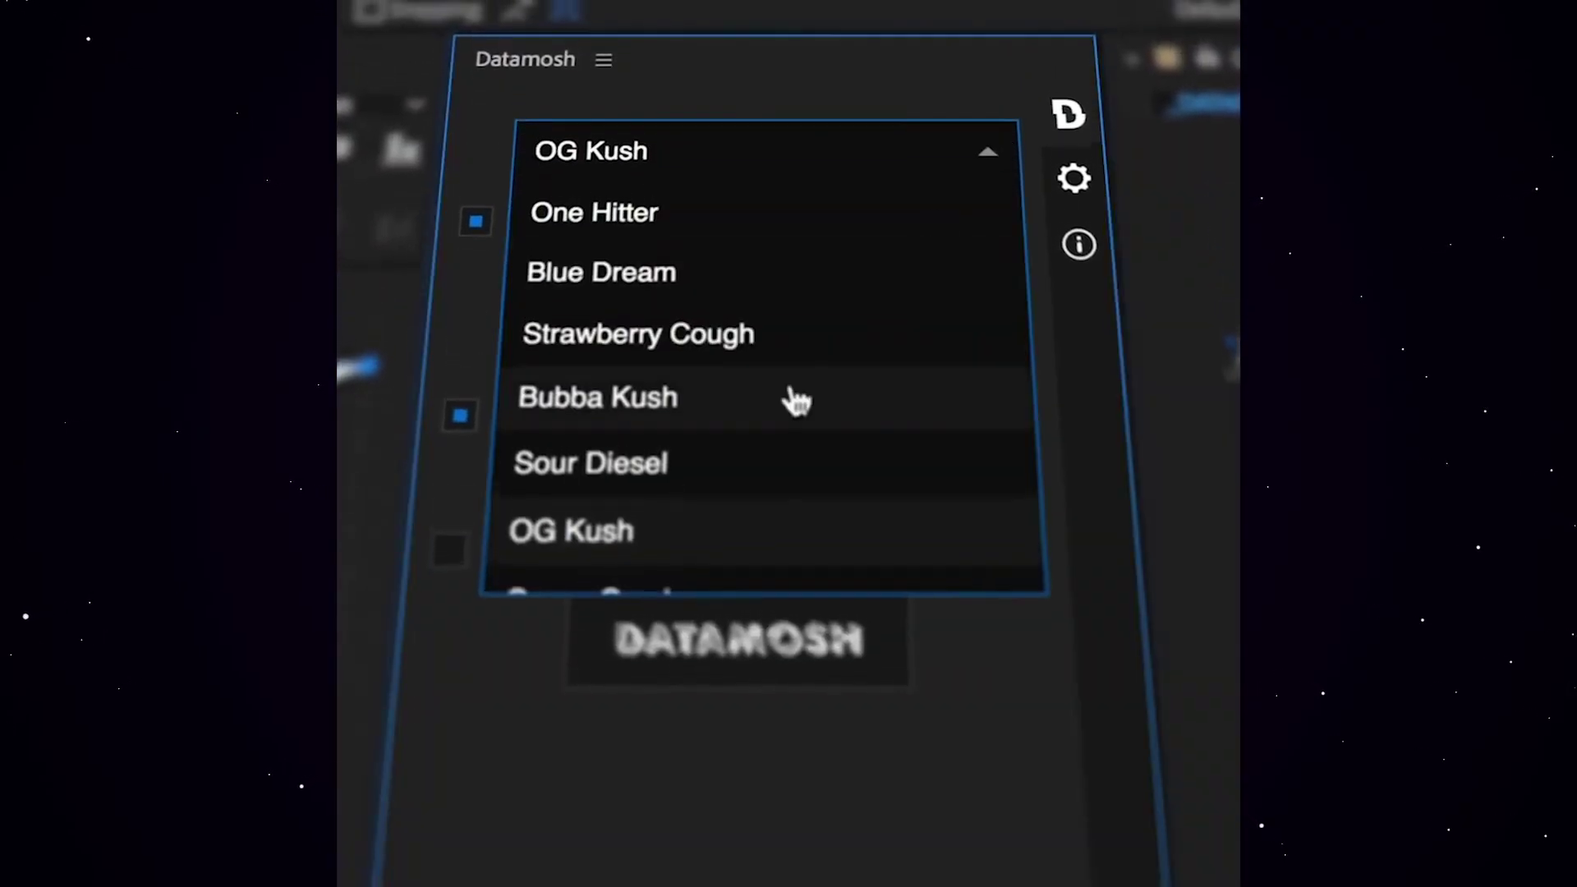
# Choose the Bubba Kush preset in the Datamosh extension
pyautogui.click(795, 401)
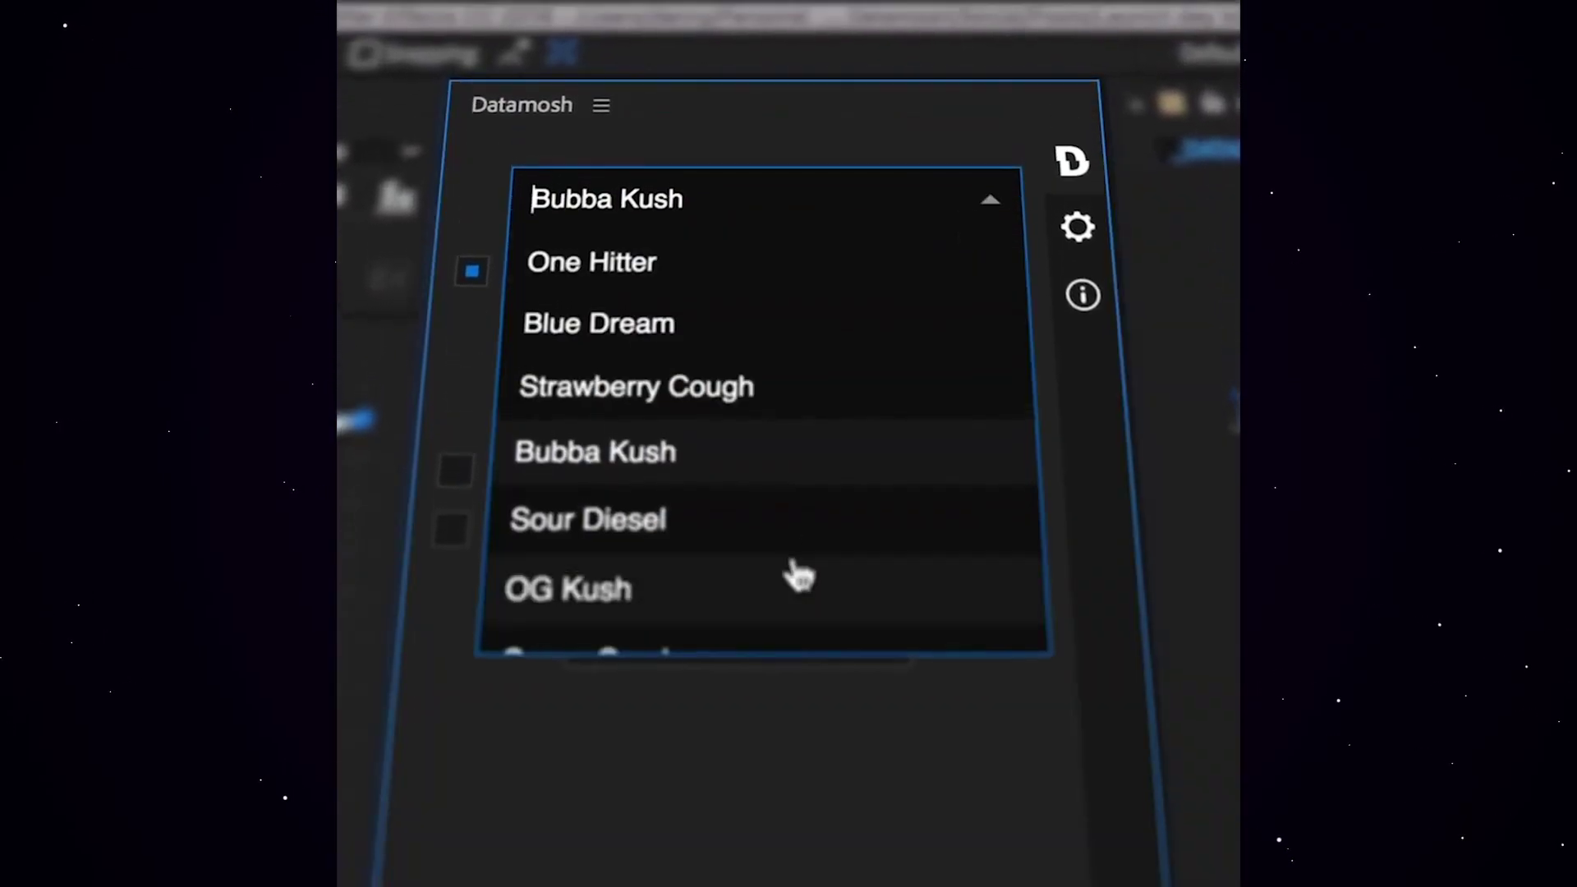